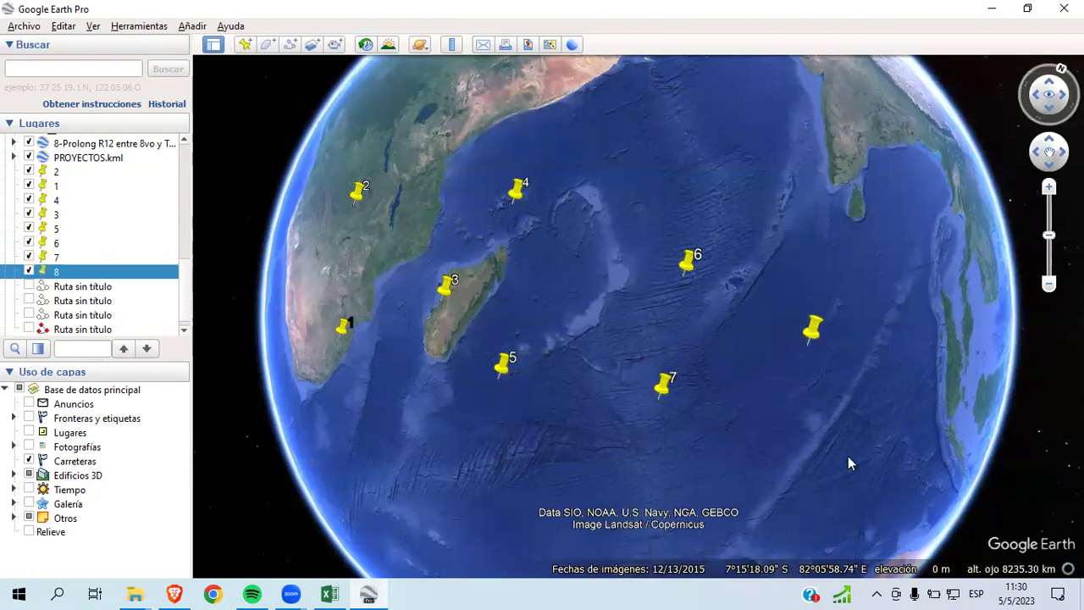
# Step: Edit the label scale in placemark 8's style settings and accept the change
pyautogui.click(857, 539)
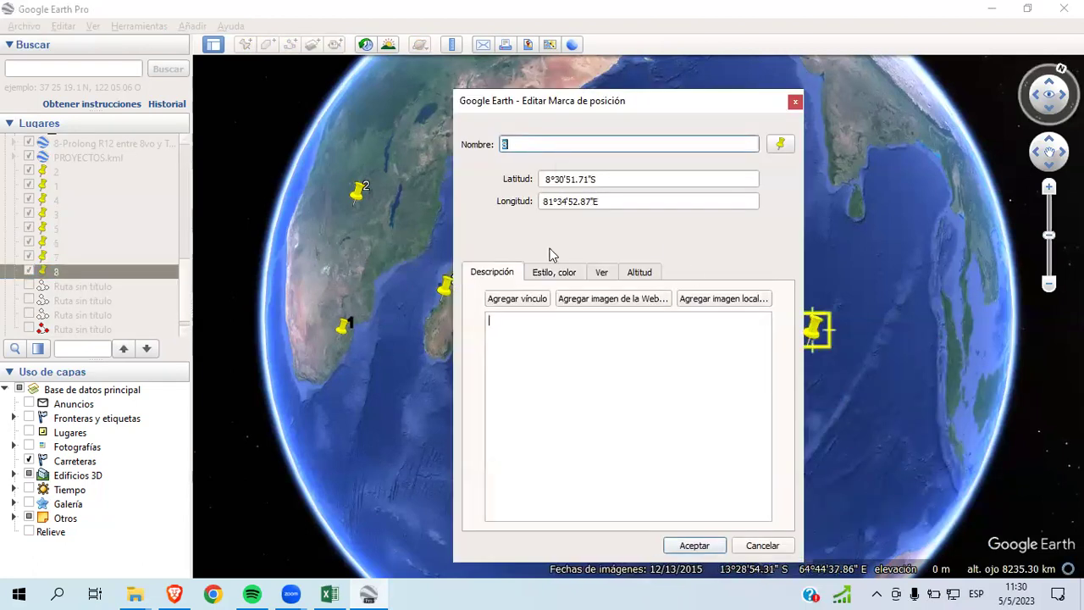
pyautogui.click(549, 275)
pyautogui.doubleClick(612, 327)
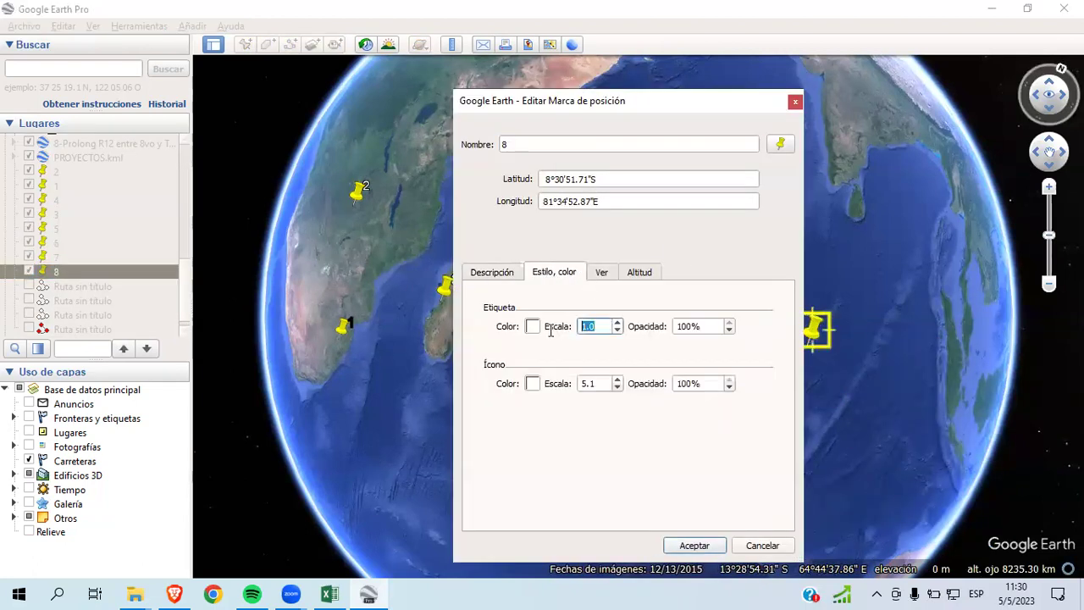
pyautogui.click(695, 545)
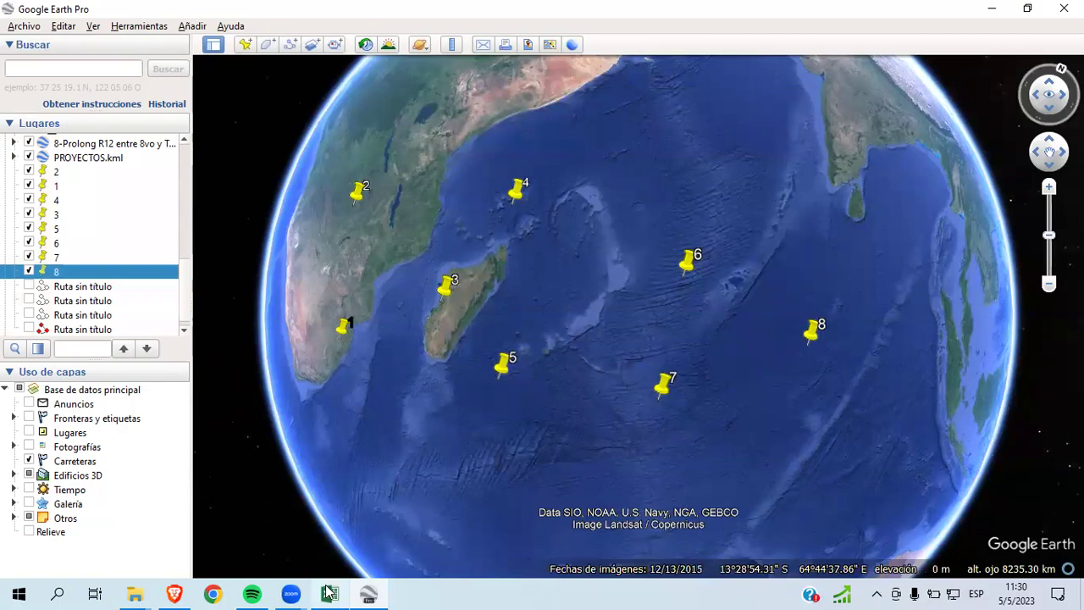
# Step: Switch to WhatsApp Web in Brave and look in the GEO. GRUPO B LAB. chat for the PLANILLA DE VINCENTY CIV 215.xlsx attachment
pyautogui.click(991, 9)
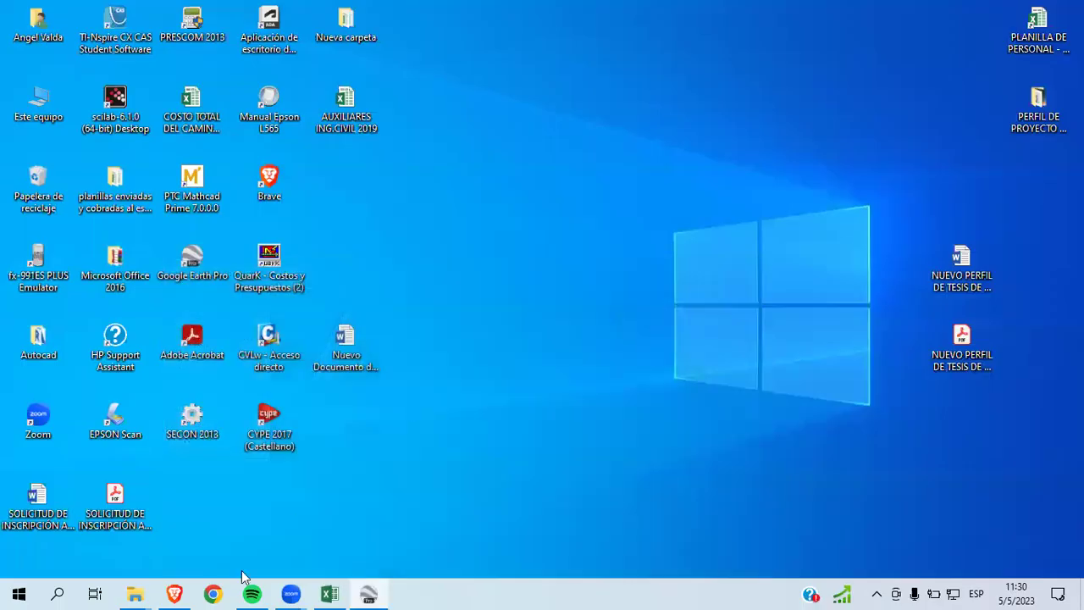
pyautogui.click(174, 593)
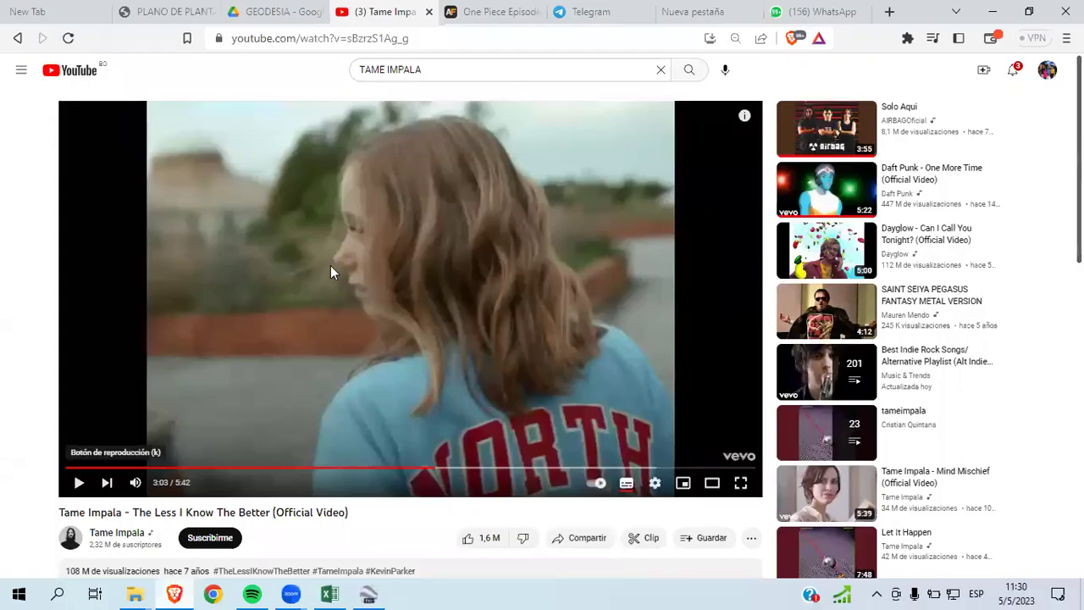
pyautogui.click(802, 9)
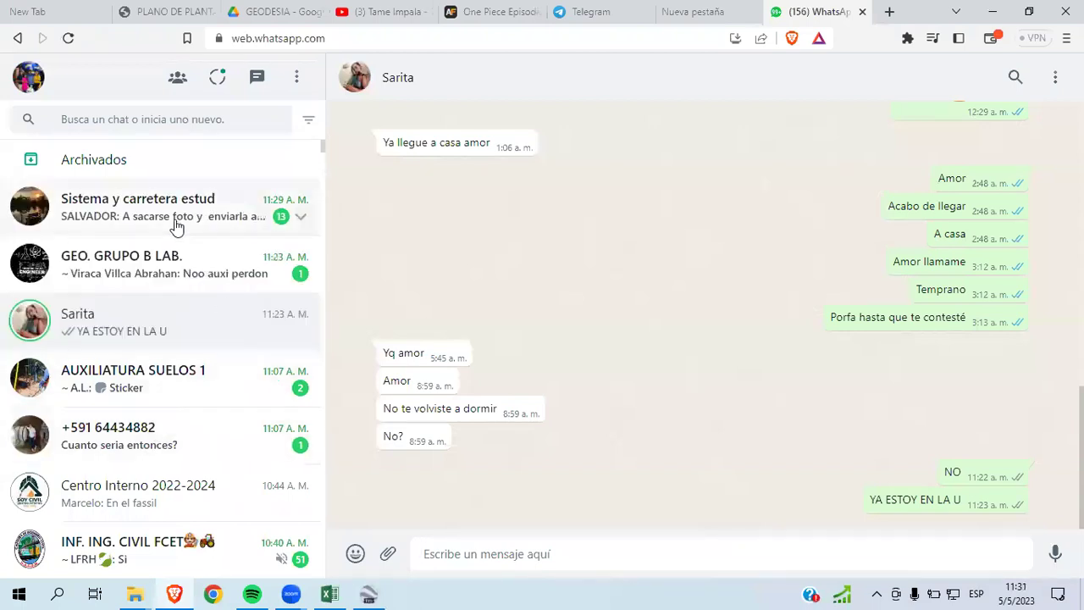
pyautogui.click(170, 264)
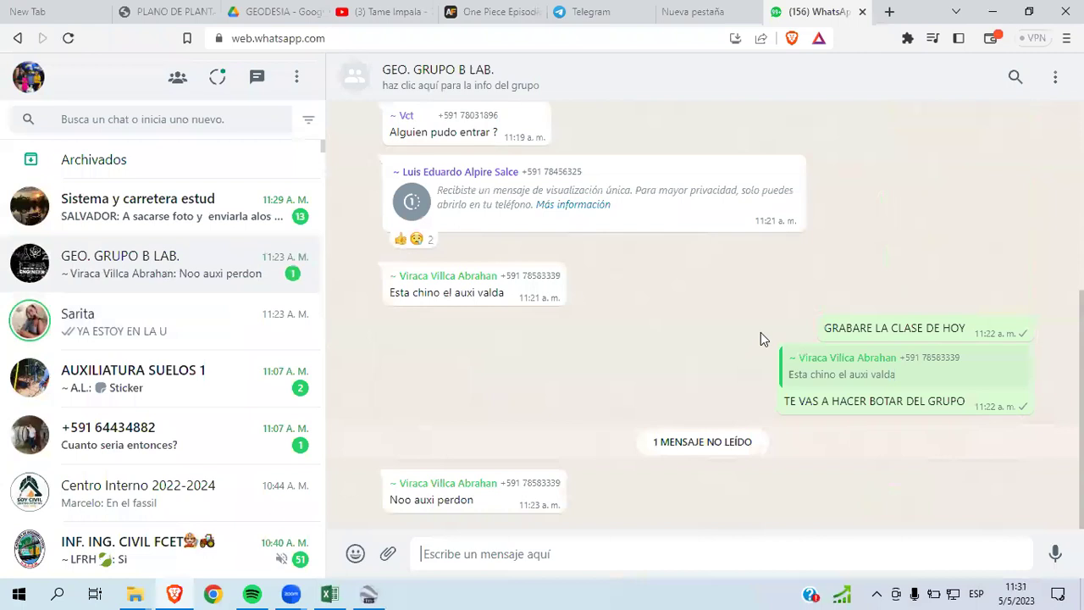
pyautogui.scroll(5, 765, 339)
pyautogui.scroll(3, 765, 339)
pyautogui.scroll(-10, 943, 206)
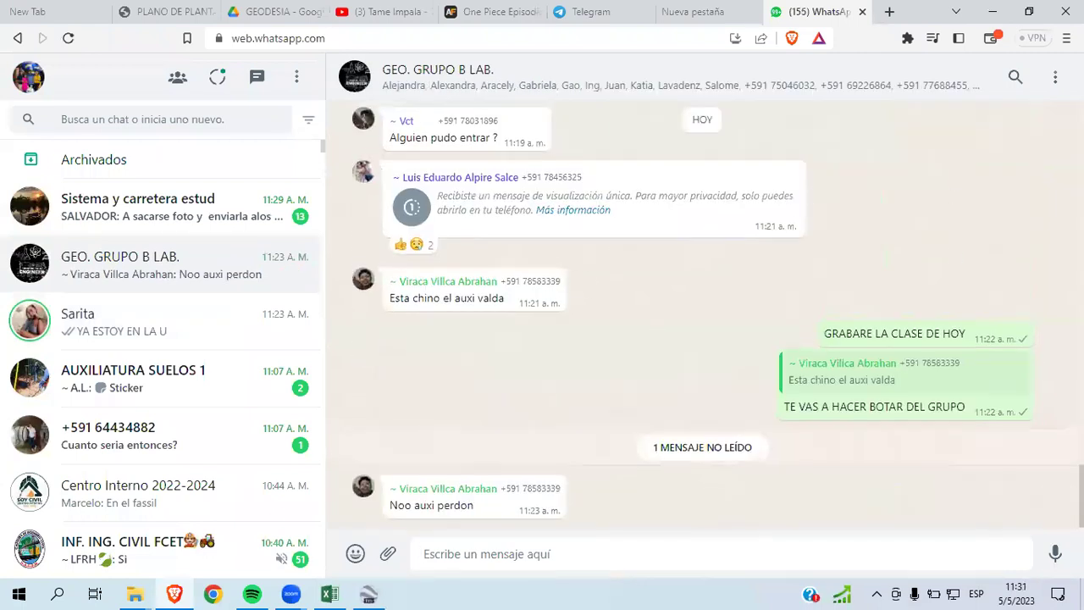
pyautogui.scroll(8, 996, 250)
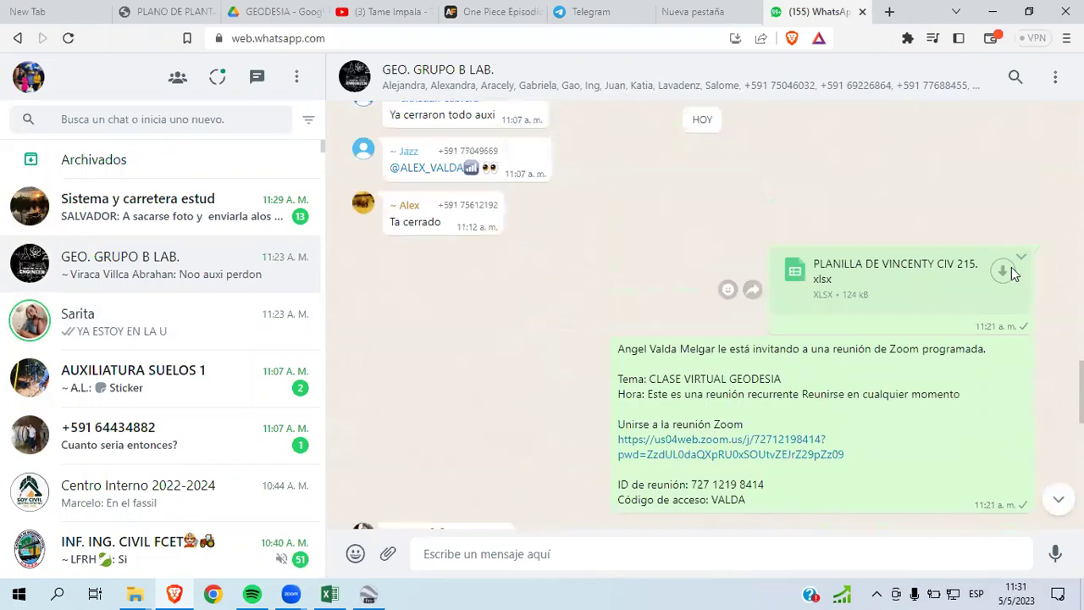
pyautogui.click(993, 11)
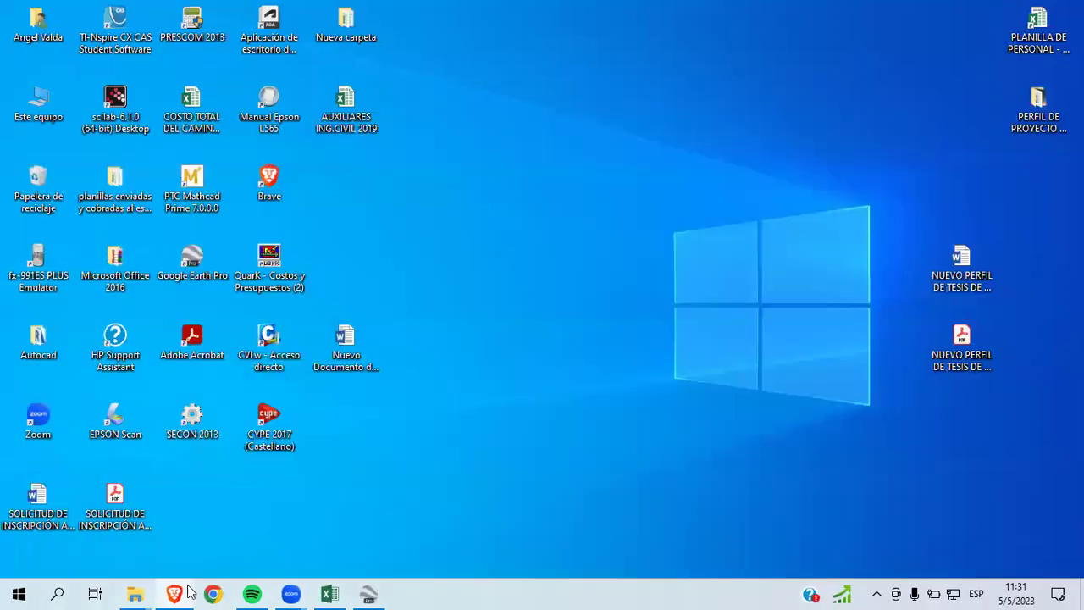
# Step: Close the open PLANILLA DE VINCENTY CIV 215 and T1 workbooks in Excel, saving the changes to T1
pyautogui.click(330, 593)
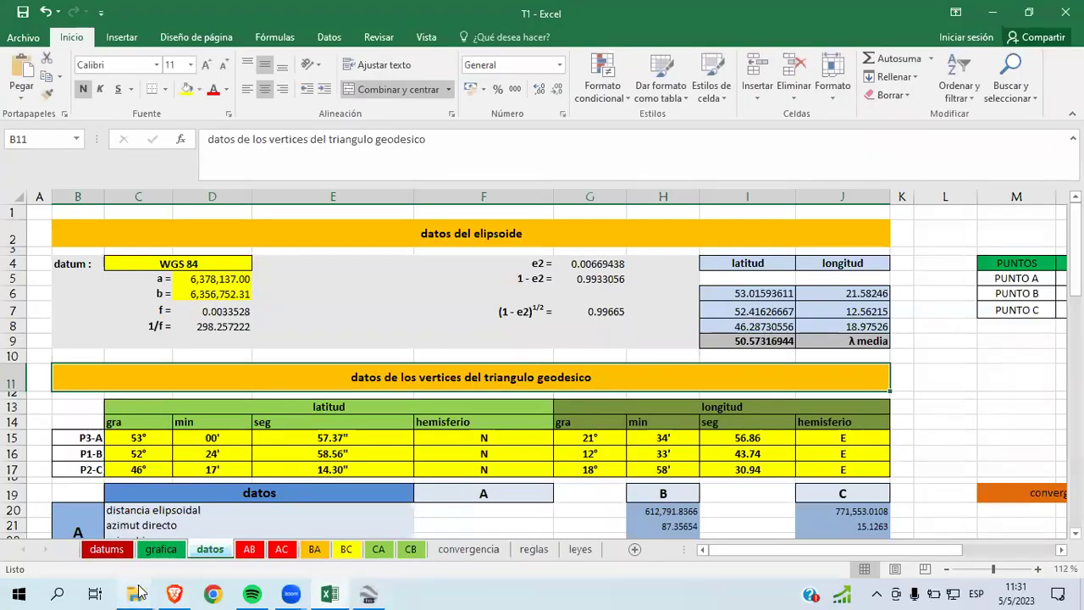
pyautogui.moveTo(140, 590)
pyautogui.click(185, 538)
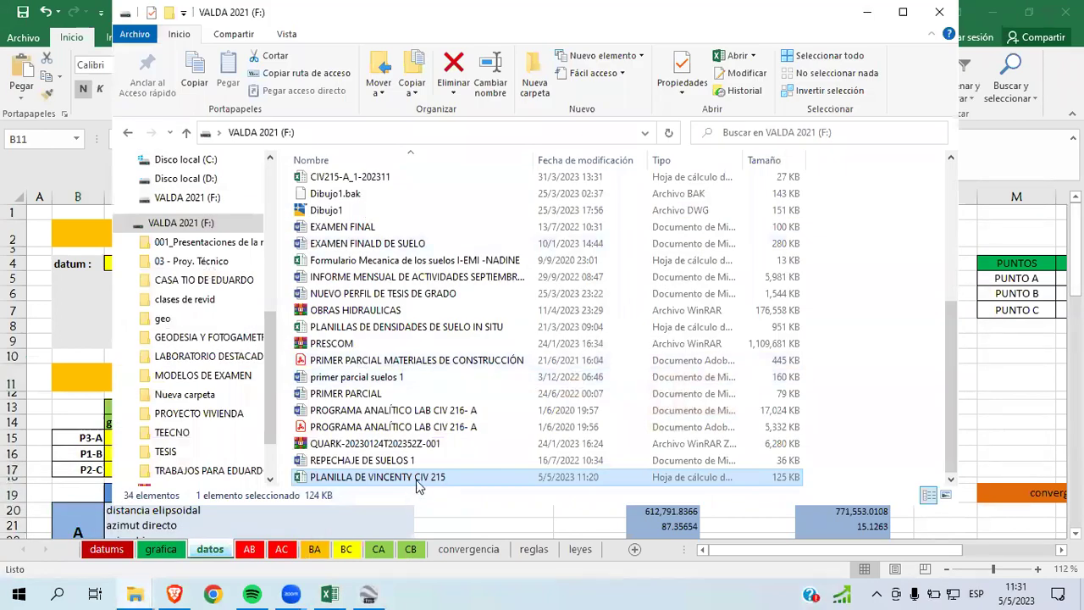
pyautogui.click(349, 590)
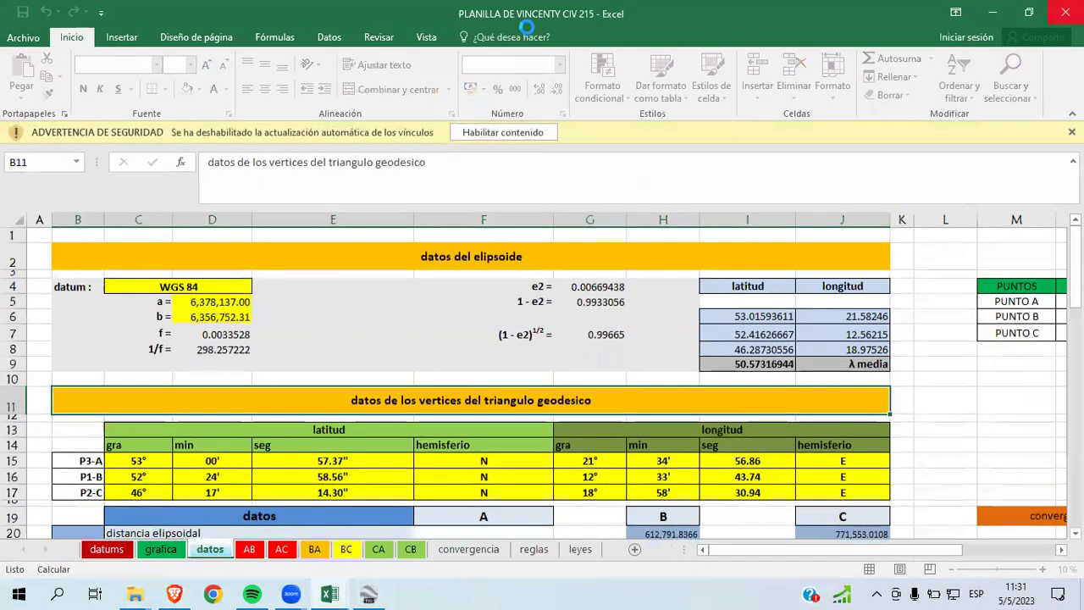
pyautogui.click(367, 593)
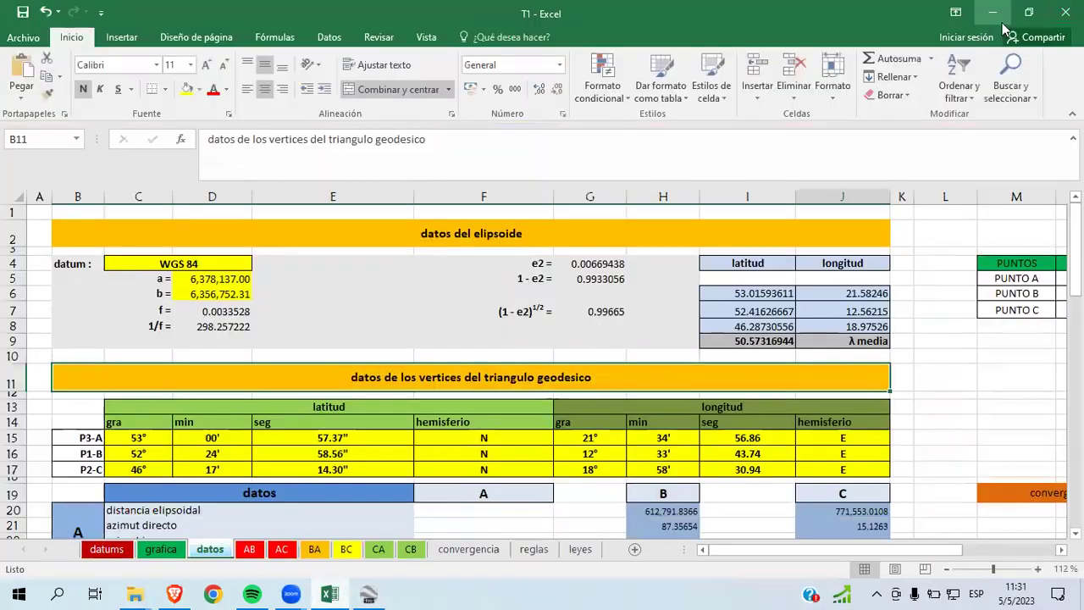
pyautogui.click(1065, 12)
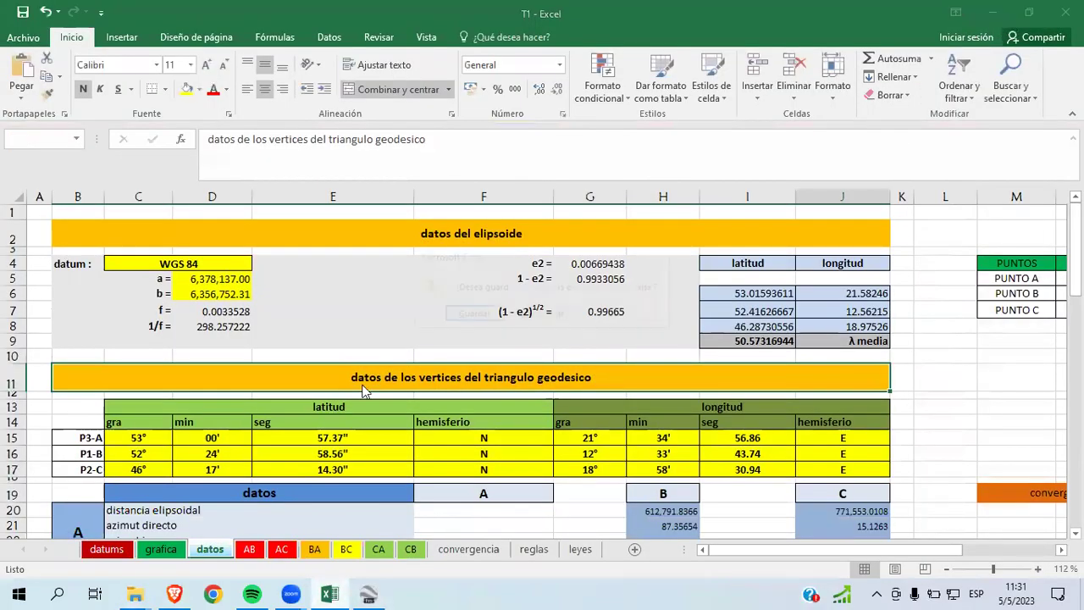
pyautogui.click(471, 314)
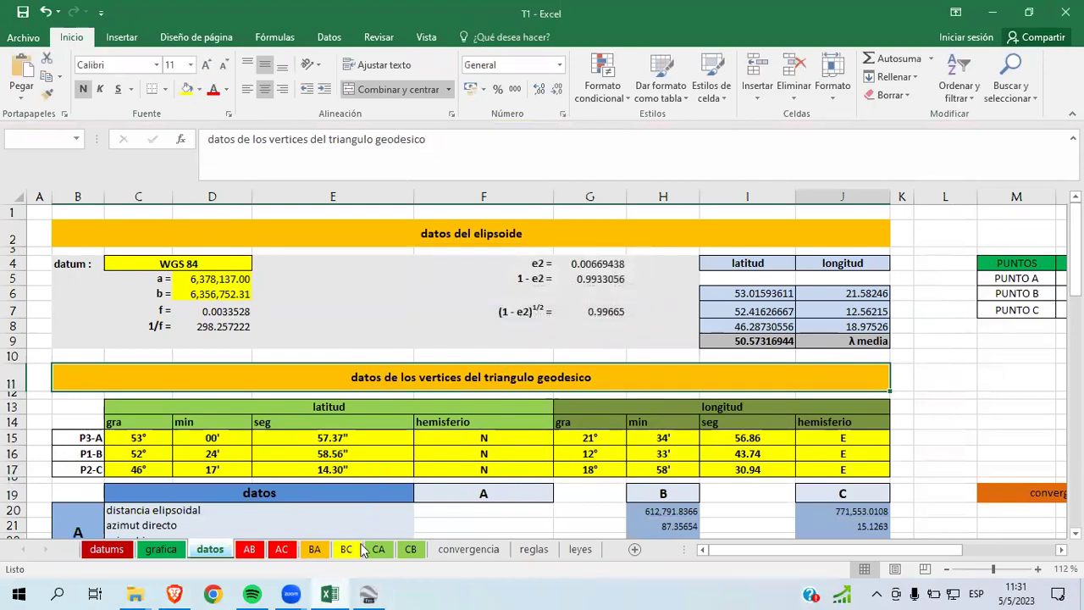
# Step: Open the PLANILLA DE VINCENTY CIV 215 workbook from drive F: in a maximized window and enable its content
pyautogui.doubleClick(390, 481)
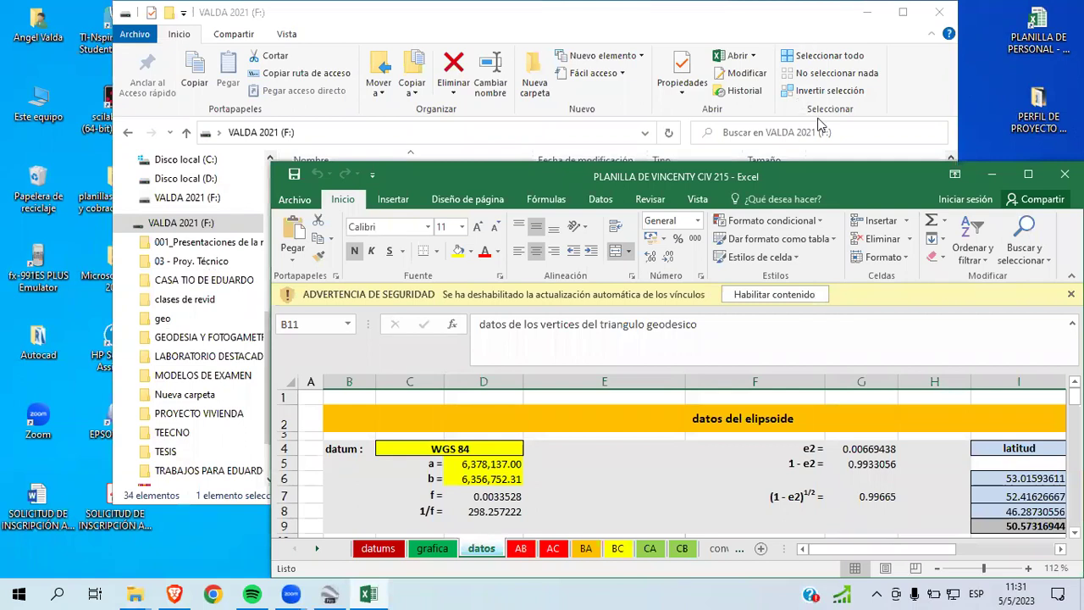
pyautogui.click(1028, 175)
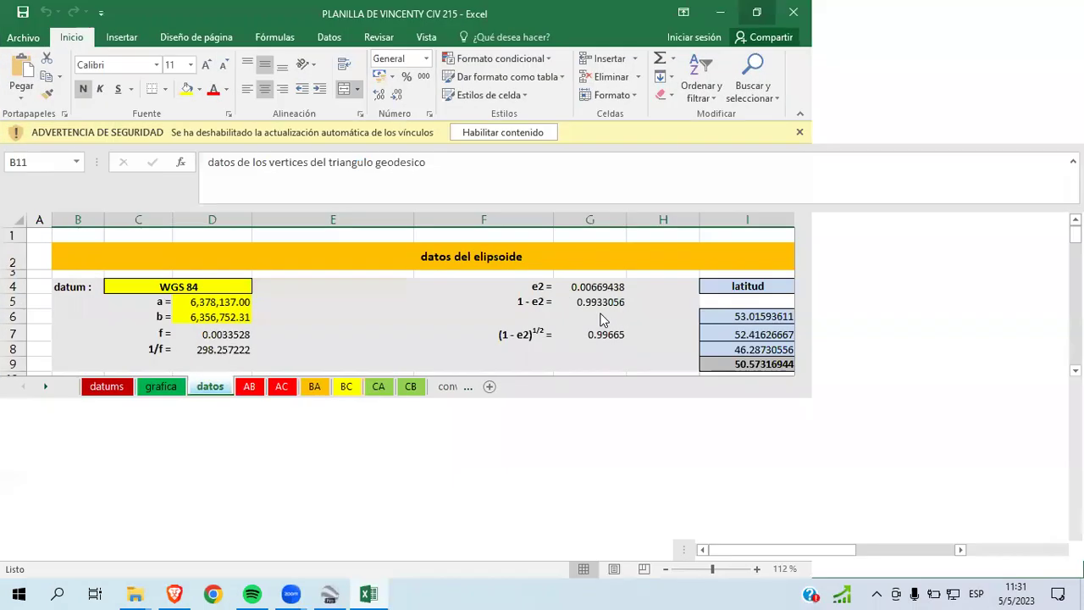
pyautogui.click(512, 136)
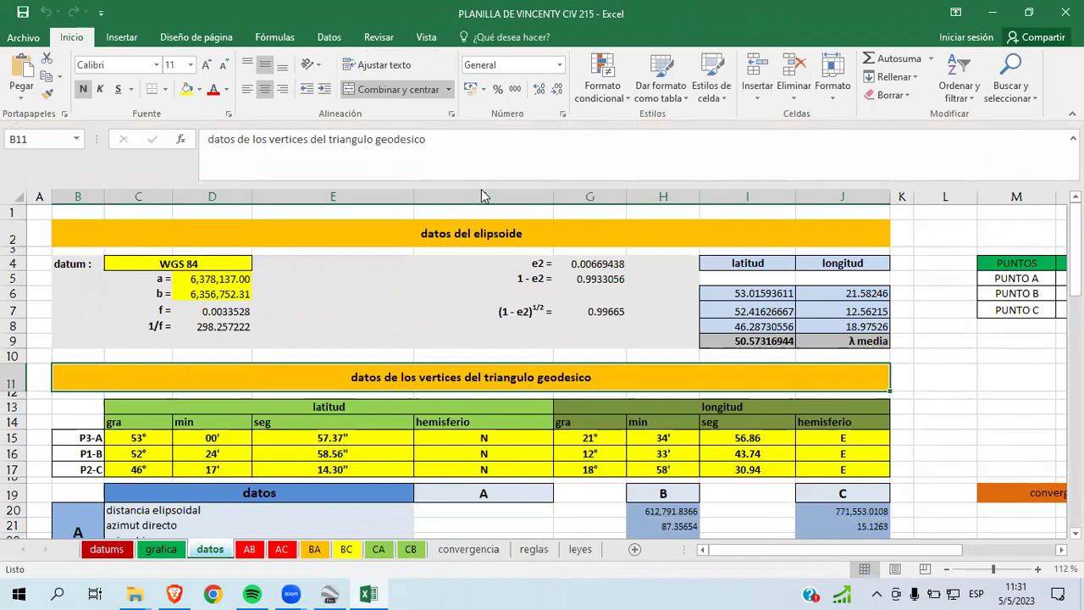
# Step: Minimize the workbook and folder windows and move the NUEVO PERFIL DE TESIS Word file below the PERFIL DE PROYECTO item on the desktop
pyautogui.click(141, 591)
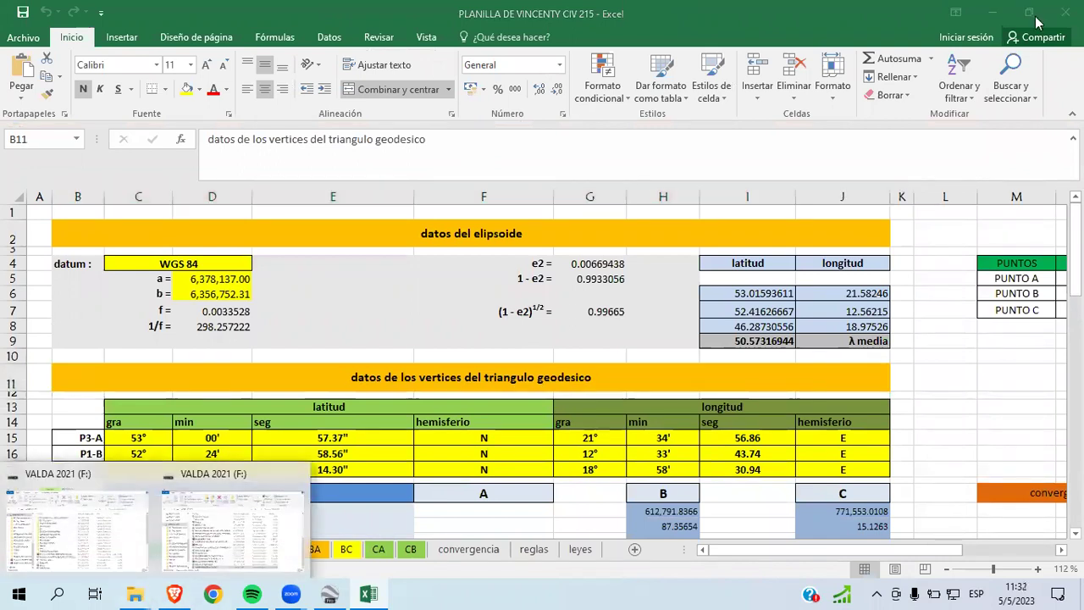
pyautogui.click(993, 13)
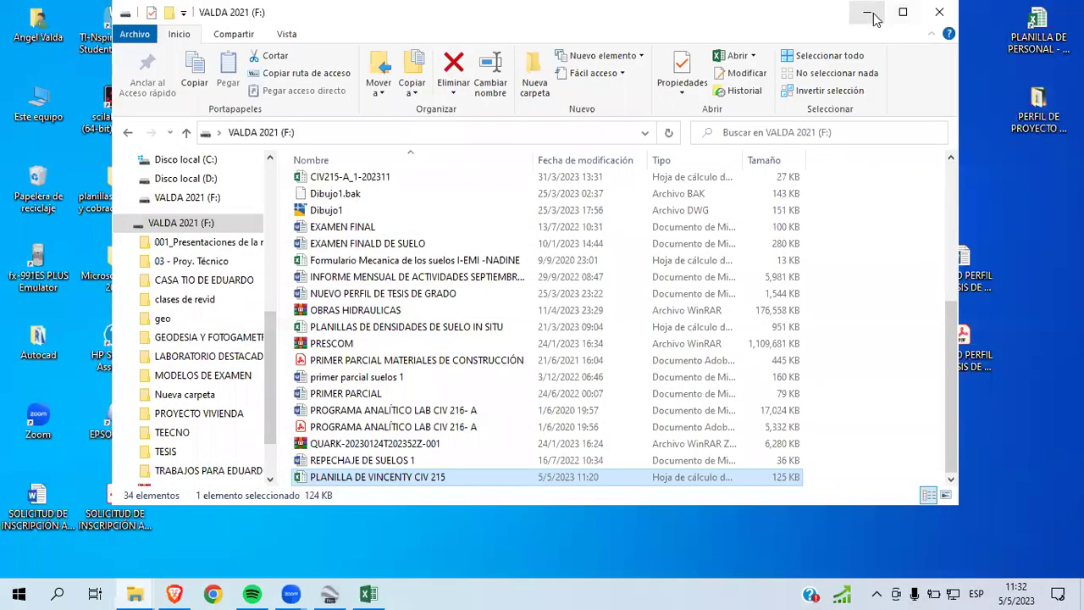
pyautogui.click(868, 13)
pyautogui.moveTo(1055, 227); pyautogui.dragTo(1042, 187)
# Step: Create a new Word document on the desktop named LABORATORIO 4 and open it
pyautogui.rightClick(335, 205)
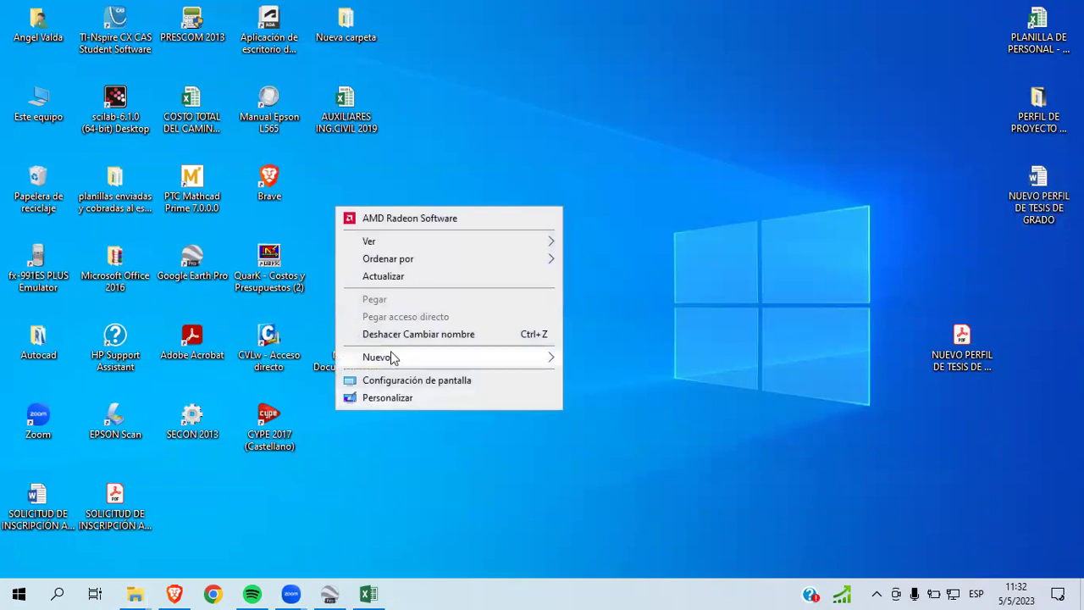
pyautogui.moveTo(460, 357)
pyautogui.click(618, 436)
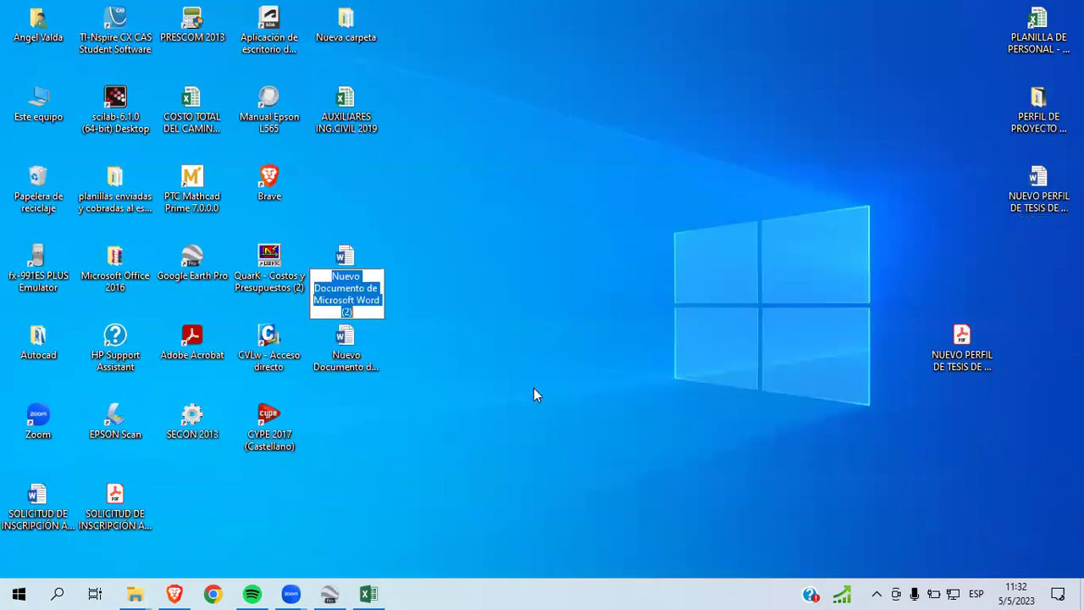
pyautogui.press('BackSpace')
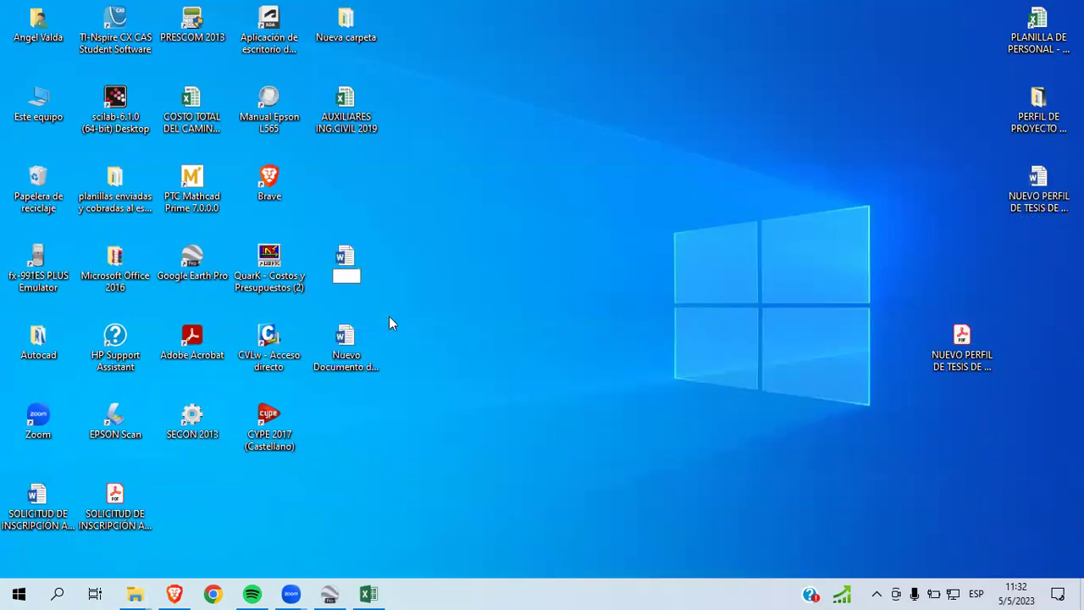
pyautogui.write('LABORATORIO 4')
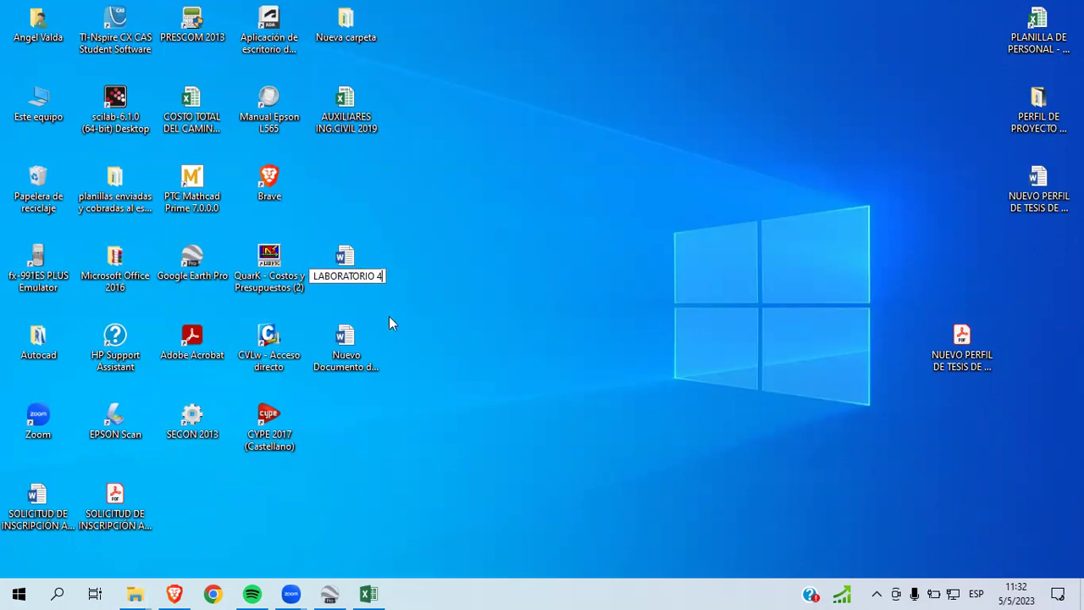
pyautogui.press('Return')
pyautogui.press('Return')
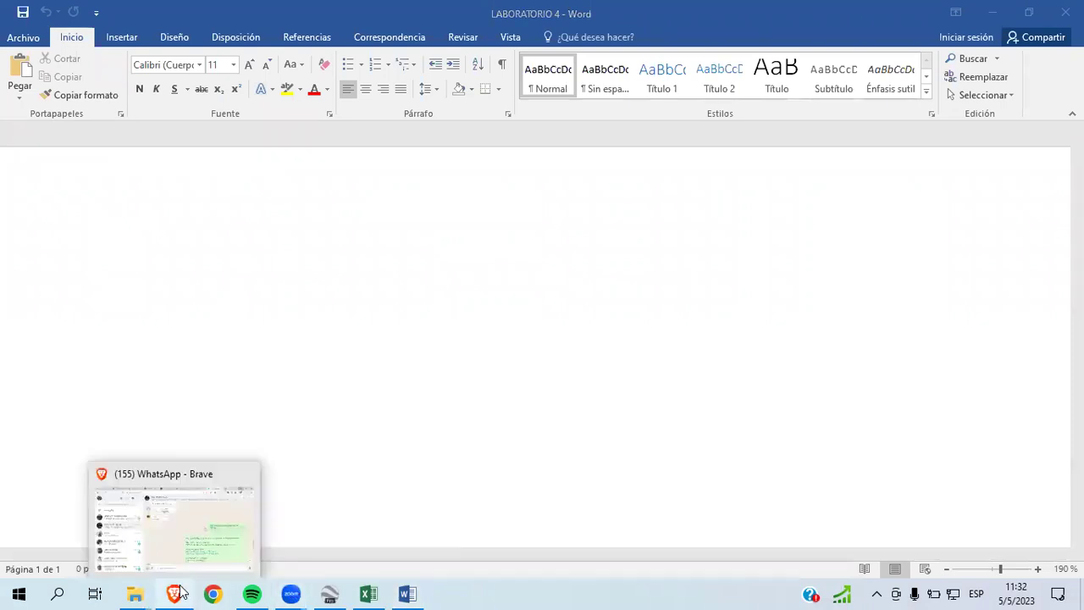
# Step: Switch to Google Earth Pro and open the properties of placemark 1 to show its latitude and longitude
pyautogui.click(330, 594)
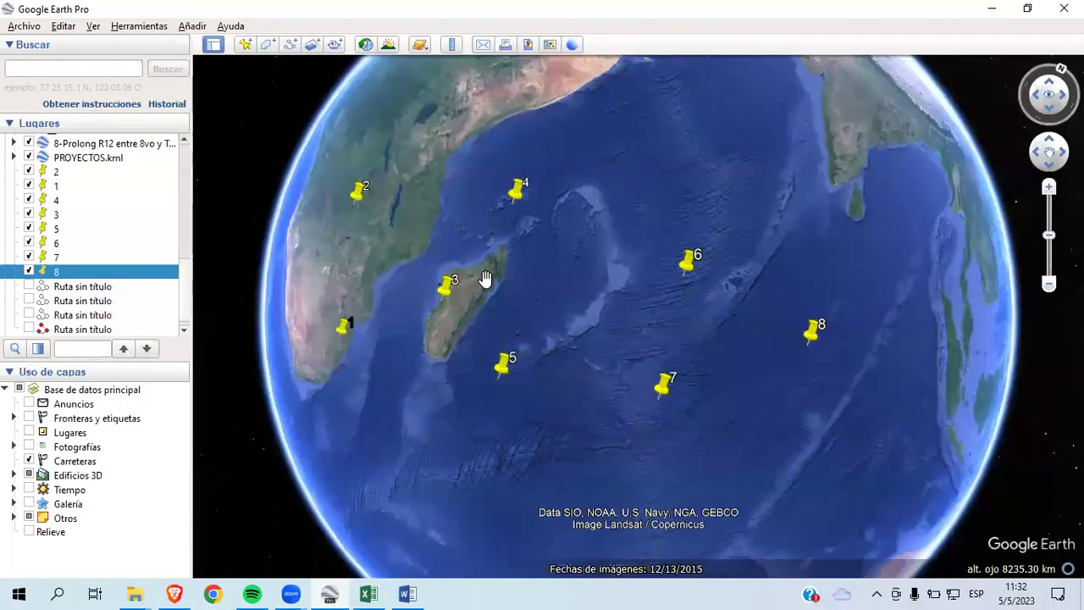
pyautogui.scroll(3, 362, 183)
pyautogui.scroll(2, 385, 419)
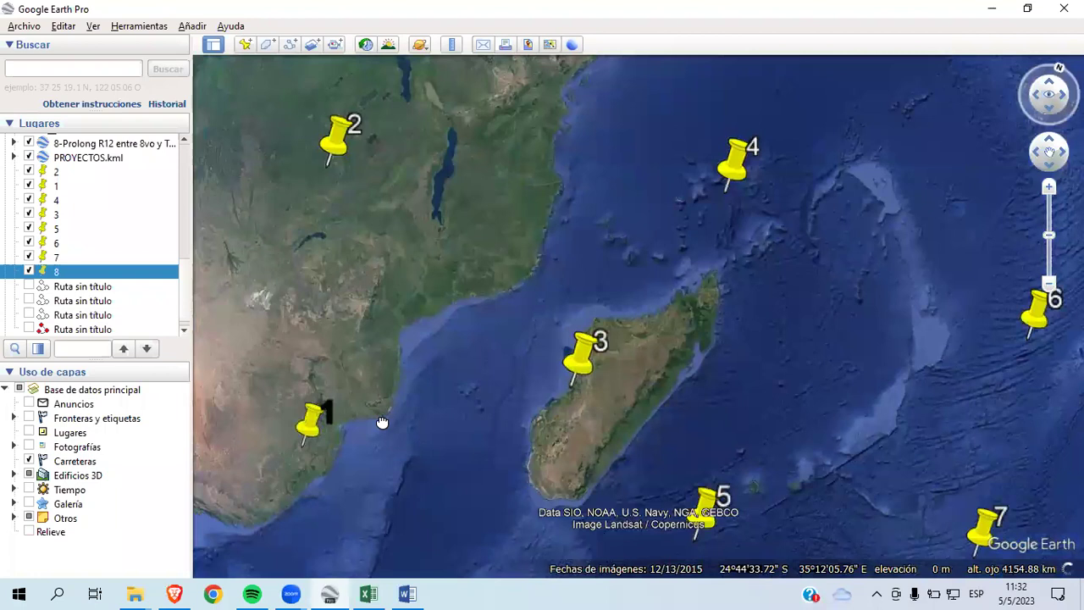
pyautogui.scroll(2, 511, 375)
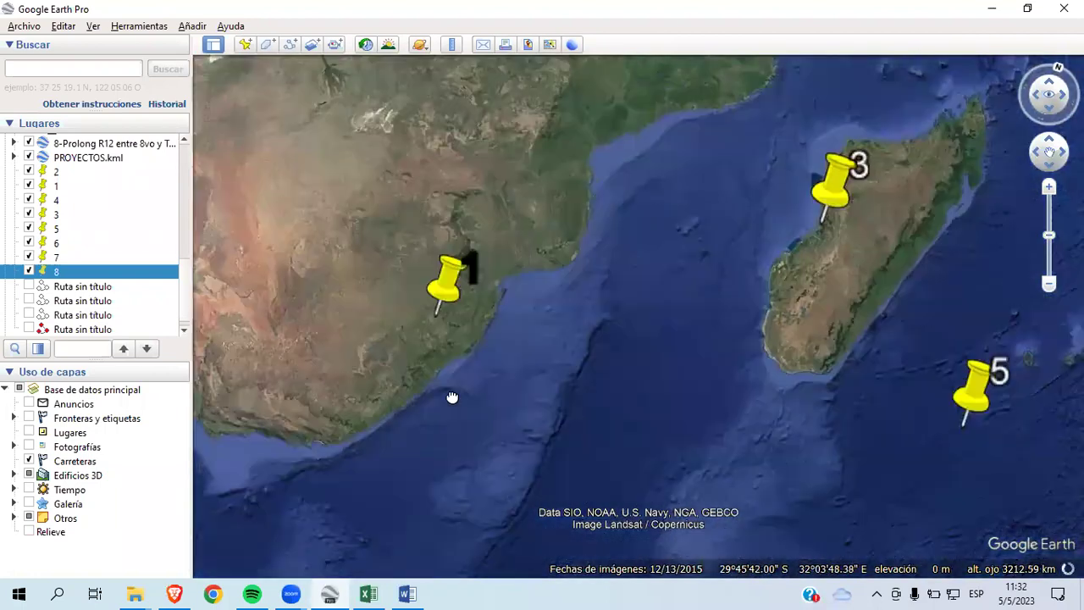
pyautogui.rightClick(423, 335)
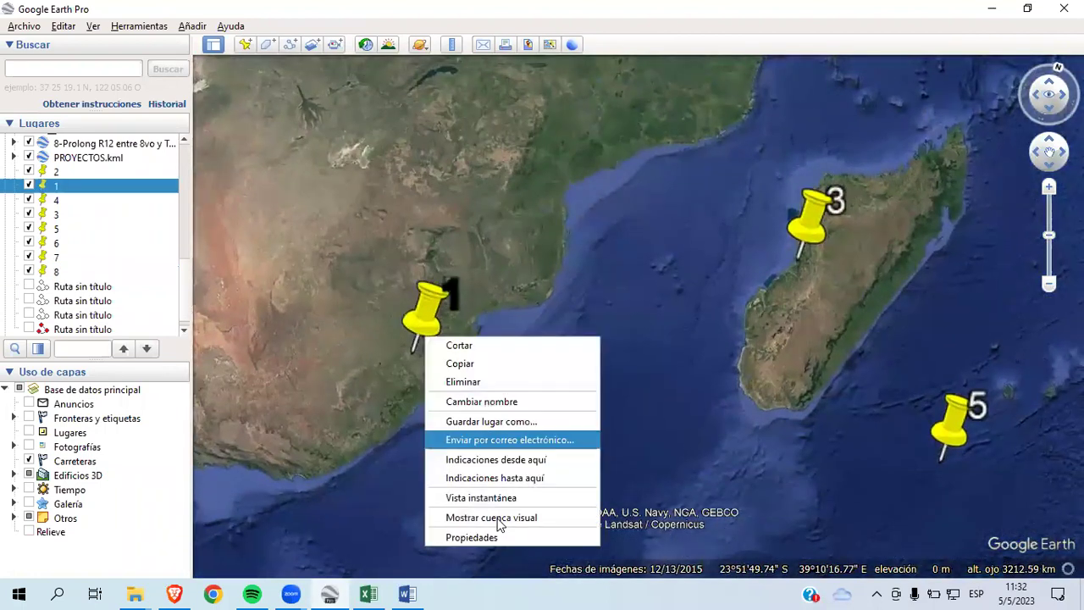
pyautogui.click(472, 538)
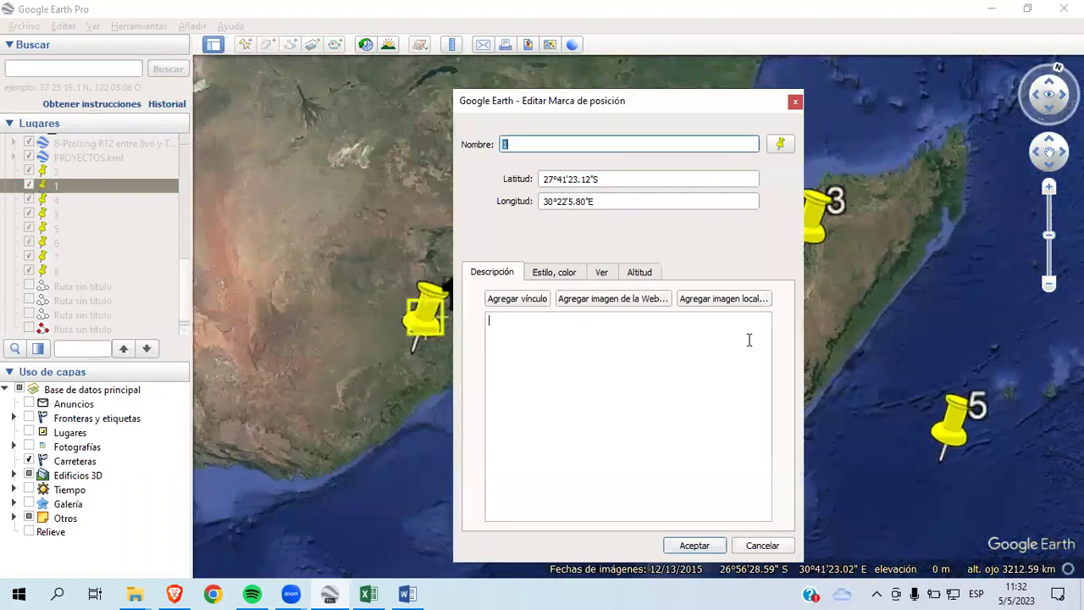
# Step: Search Windows for RECO and launch the Herramienta Recortes application
pyautogui.click(59, 594)
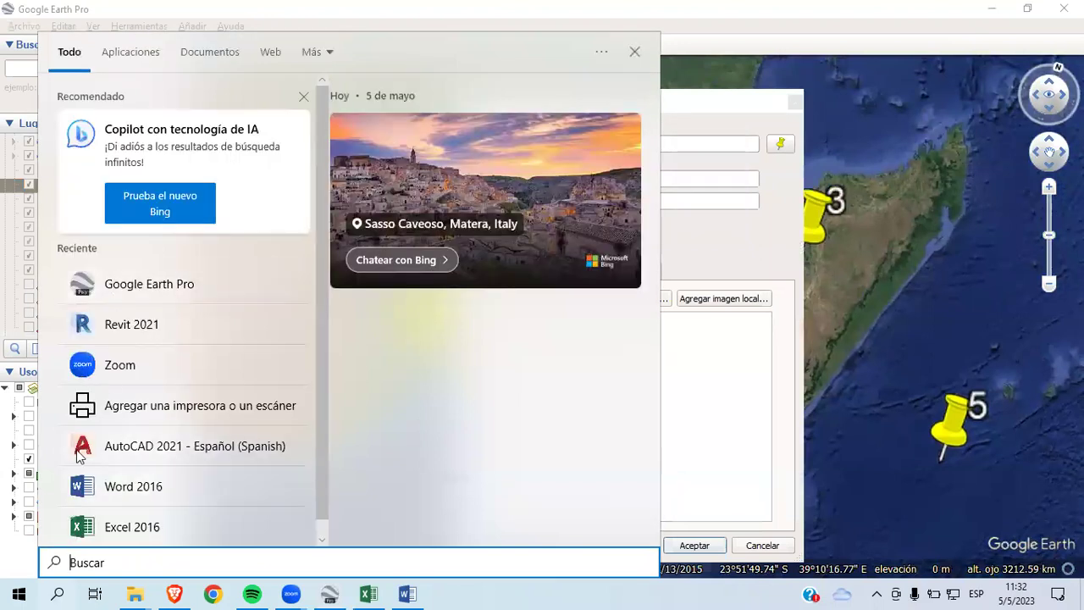
pyautogui.write('RE')
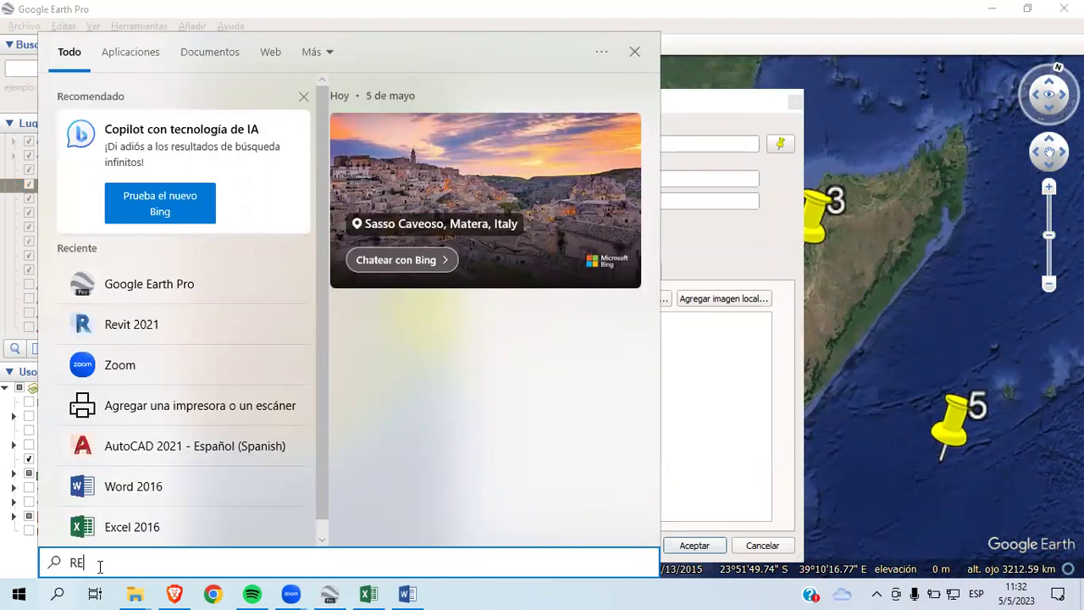
pyautogui.write('CO')
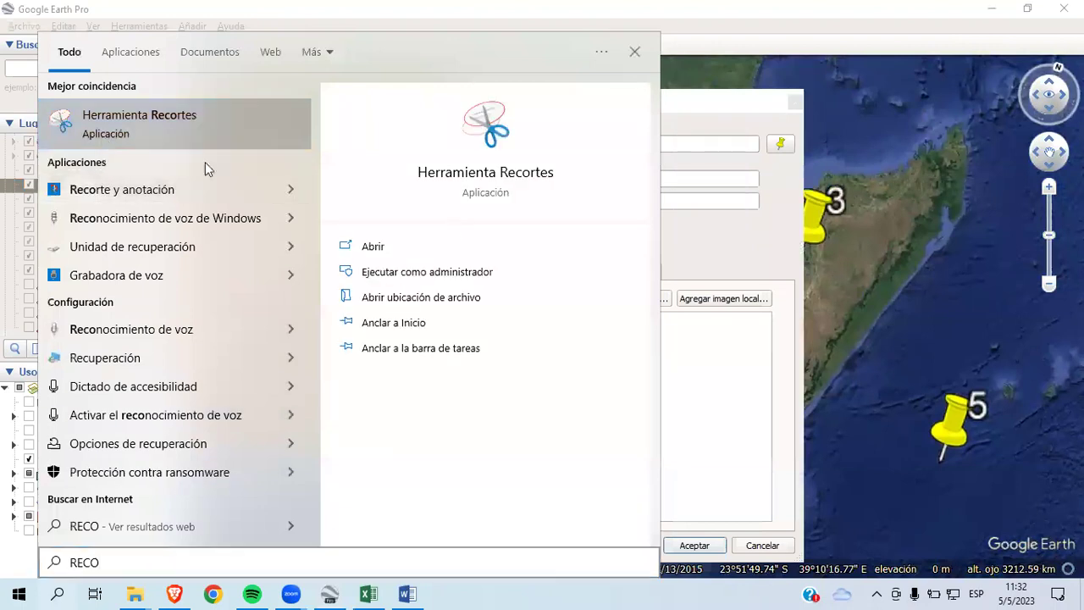
pyautogui.press('Escape')
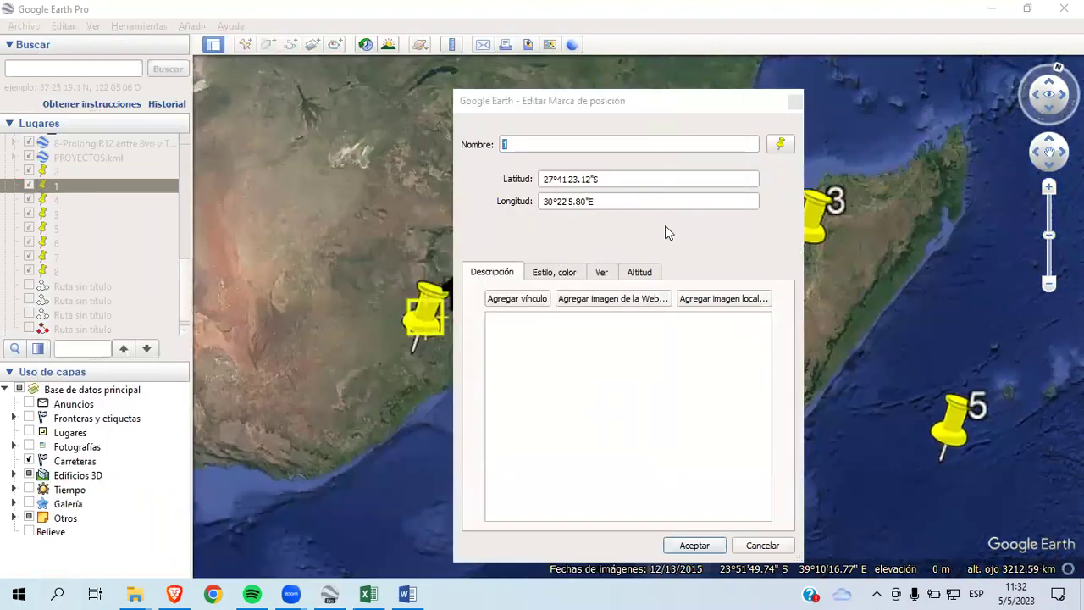
pyautogui.click(489, 387)
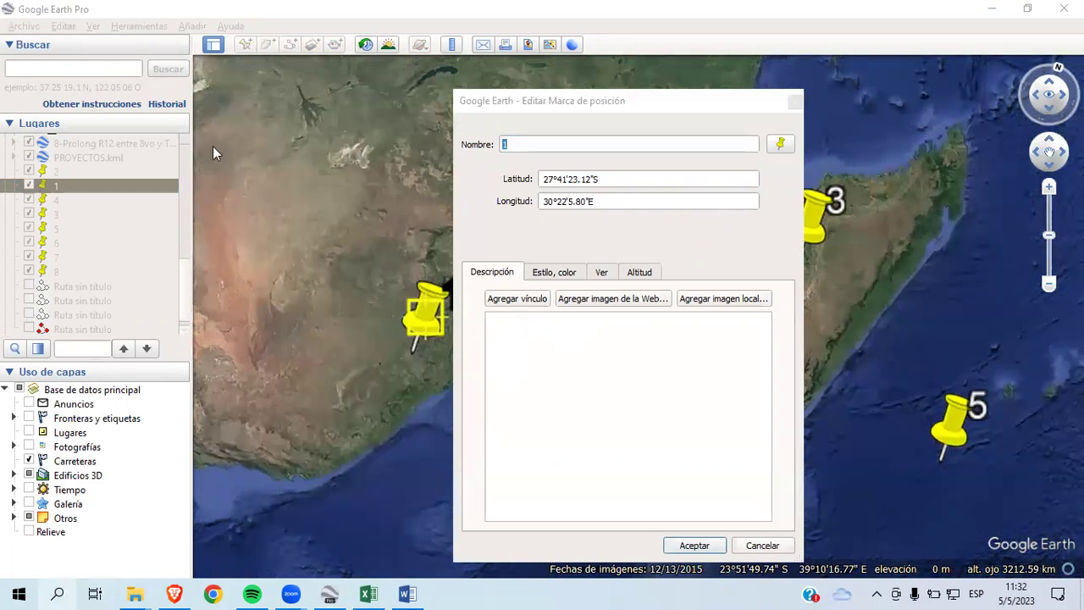
pyautogui.press('super+s')
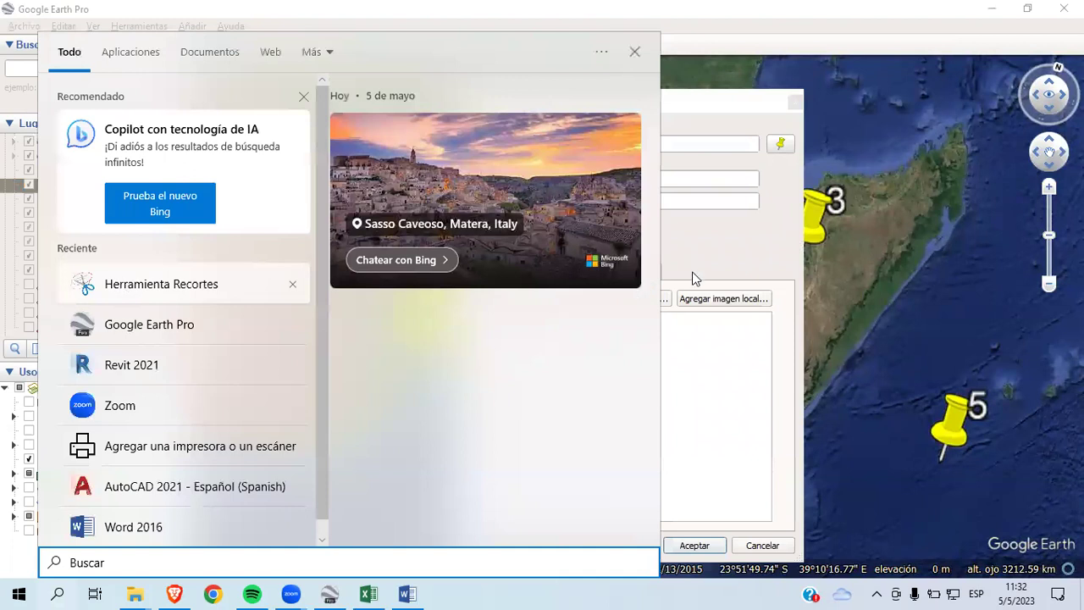
pyautogui.press('Escape')
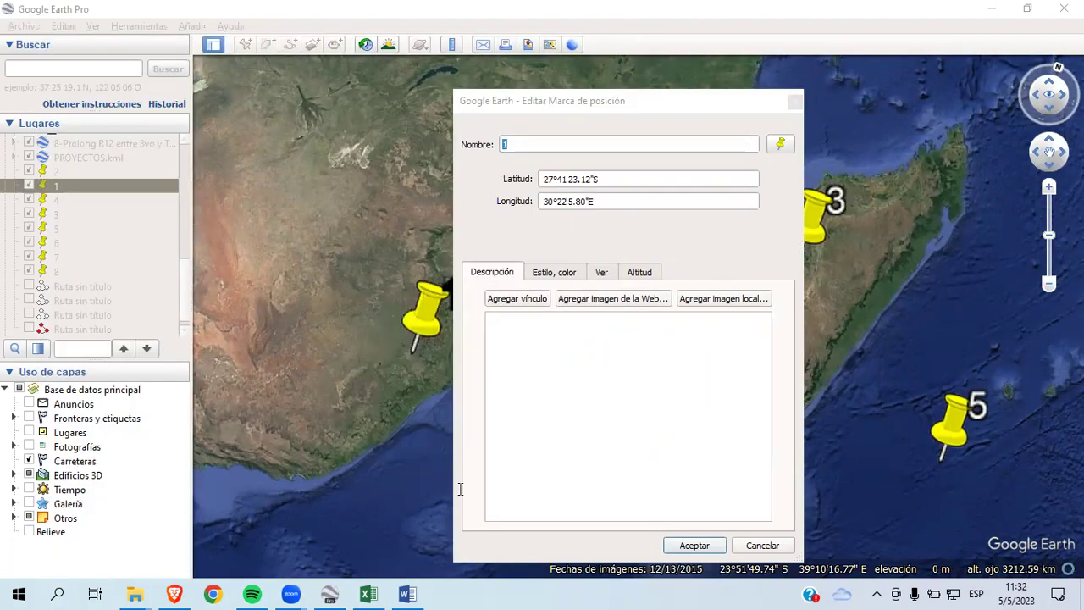
# Step: Close Spotify and try to snip the name and coordinates area of placemark 1's properties dialog
pyautogui.moveTo(262, 586)
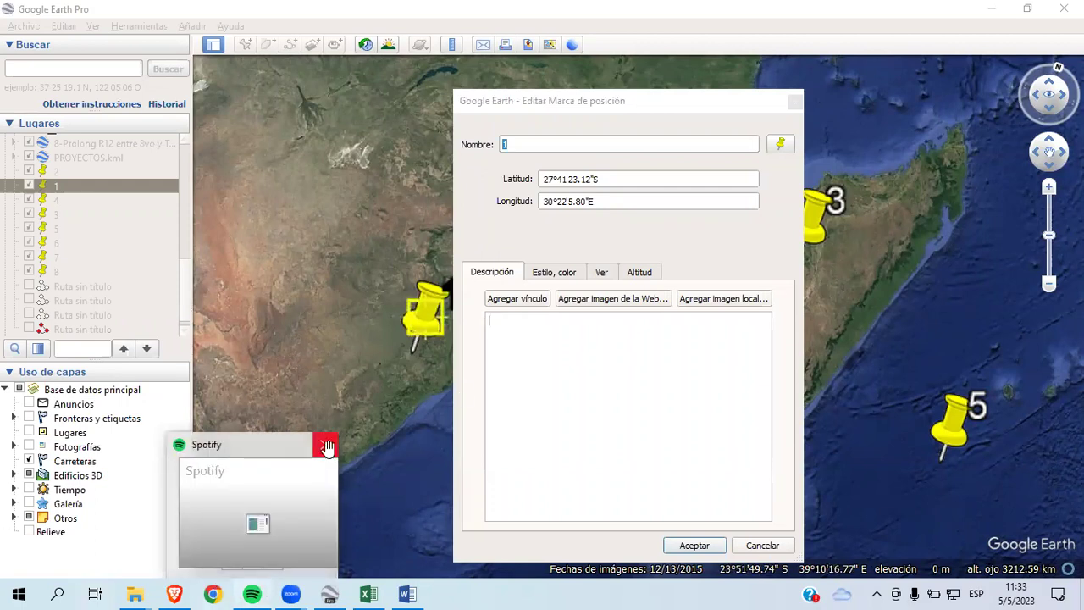
pyautogui.click(328, 446)
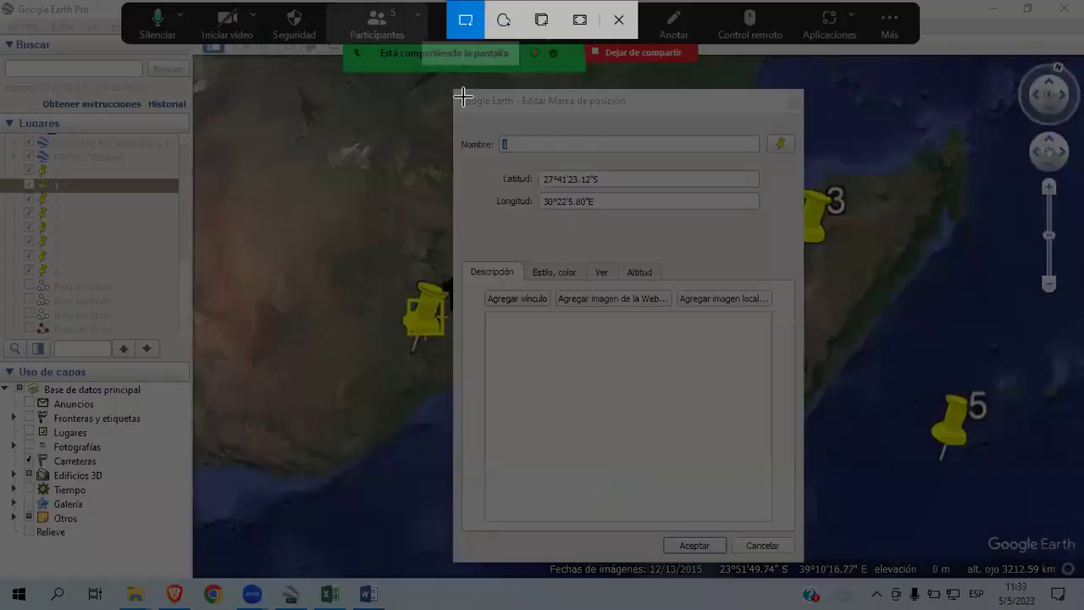
pyautogui.moveTo(454, 87); pyautogui.dragTo(800, 220)
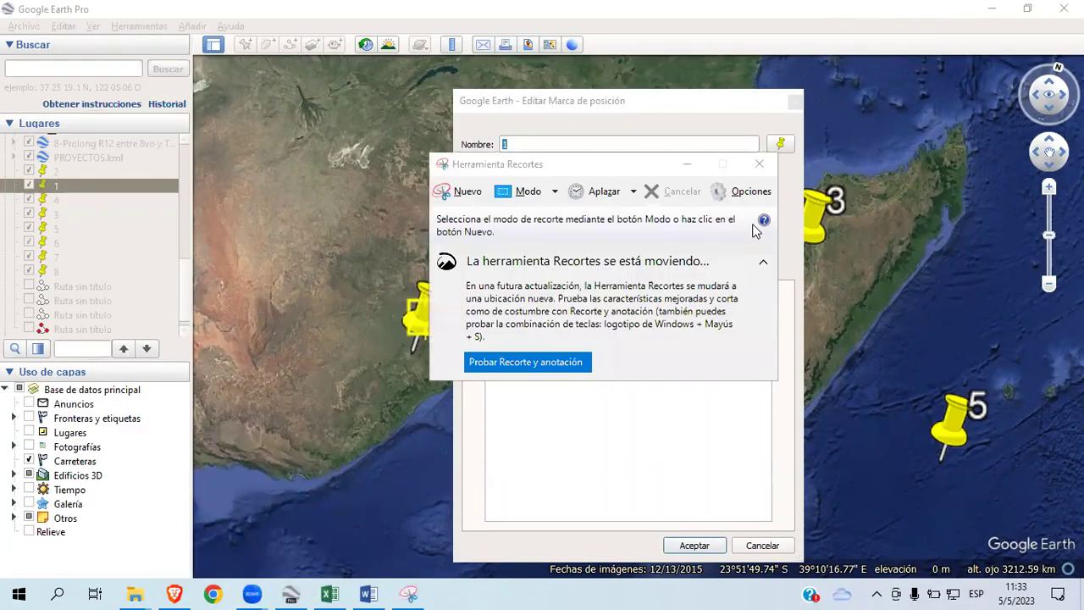
# Step: Move the Herramienta Recortes window clear of the placemark dialog and capture placemark 1's name, latitude and longitude area
pyautogui.click(540, 163)
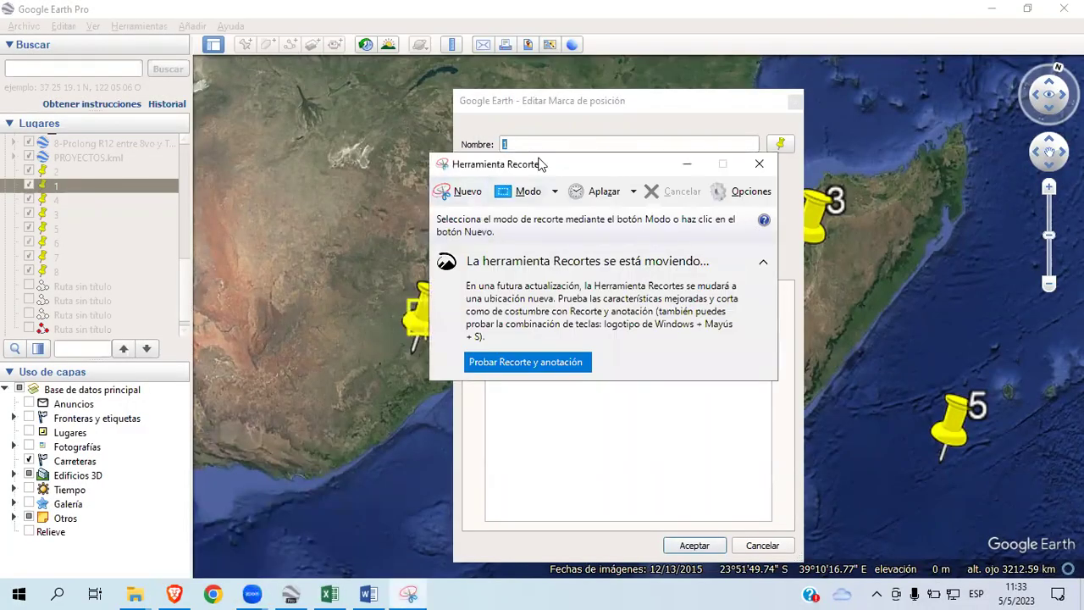
pyautogui.moveTo(191, 217); pyautogui.dragTo(122, 126)
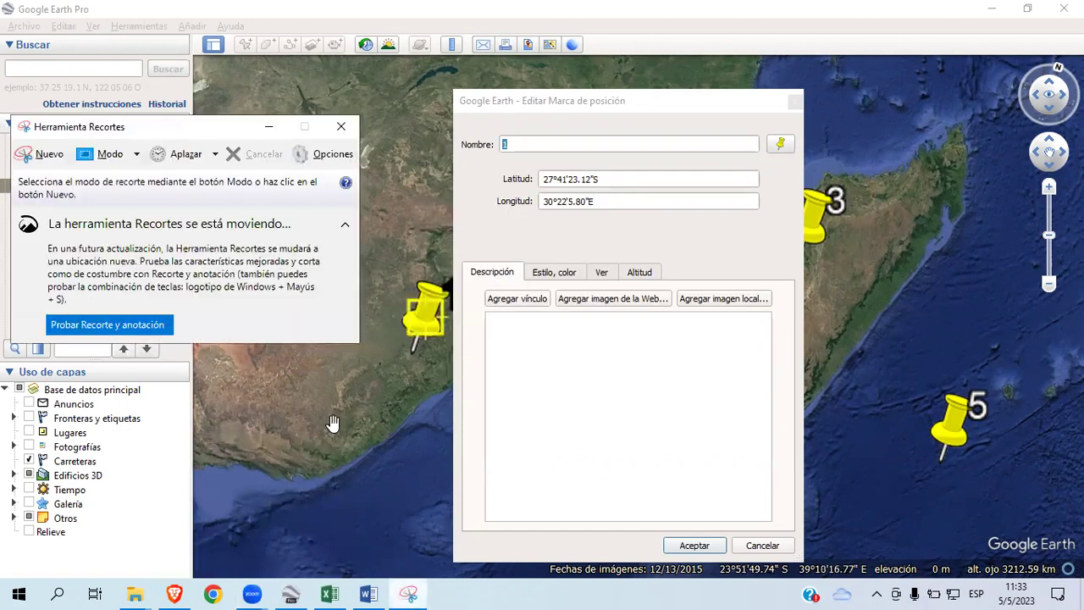
pyautogui.click(44, 151)
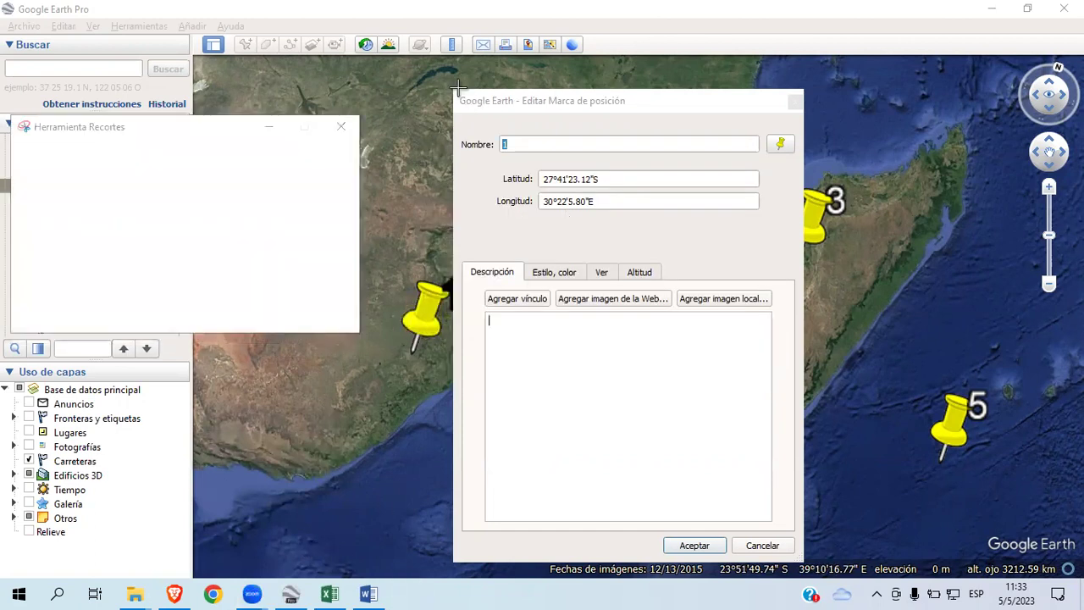
pyautogui.moveTo(452, 87); pyautogui.dragTo(797, 216)
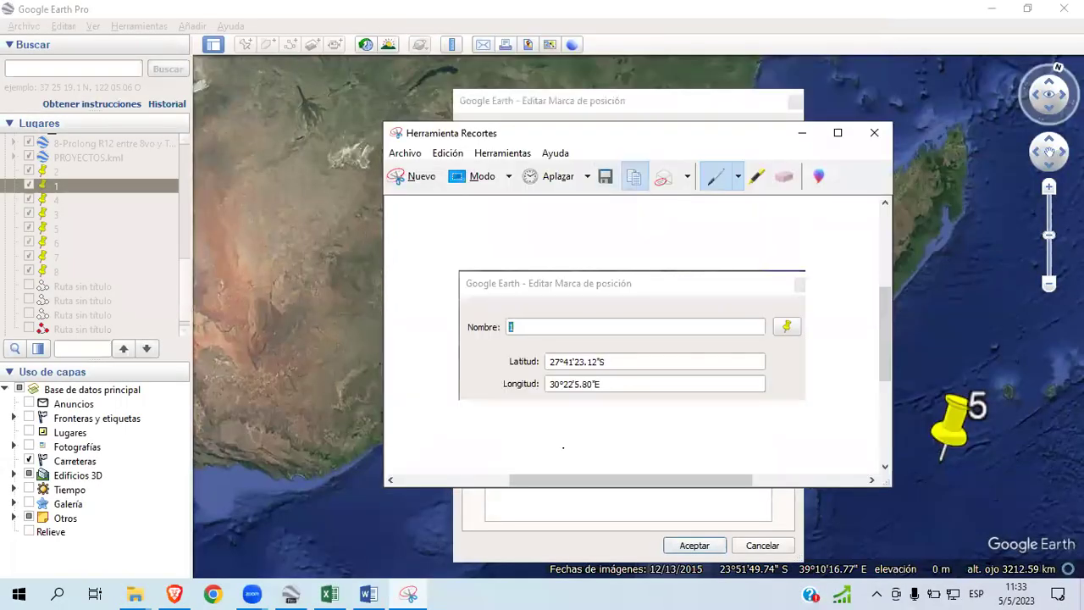
# Step: Switch to the LABORATORIO 4 Word document, paste the placemark 1 capture and reduce the zoom to 120%
pyautogui.click(377, 592)
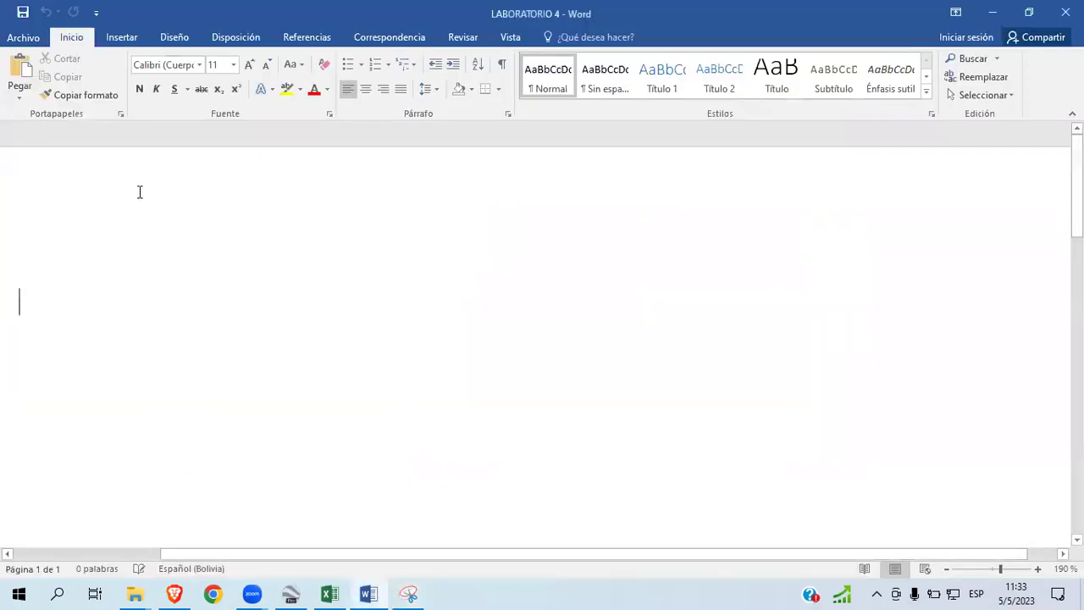
pyautogui.hotkey('ctrl', 'v')
pyautogui.scroll(-5, 329, 266)
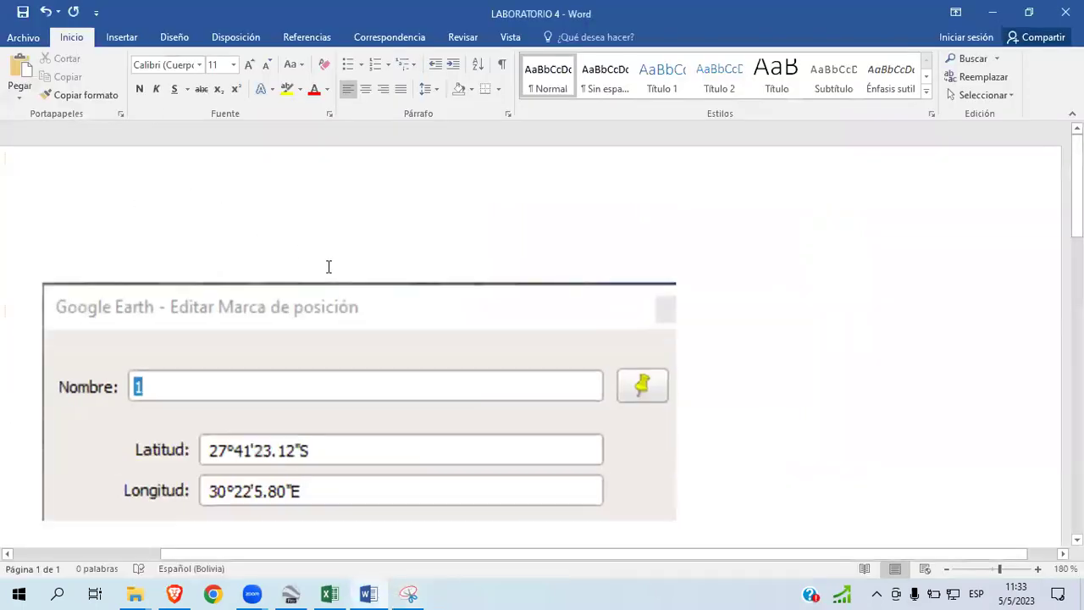
pyautogui.scroll(-2, 329, 266)
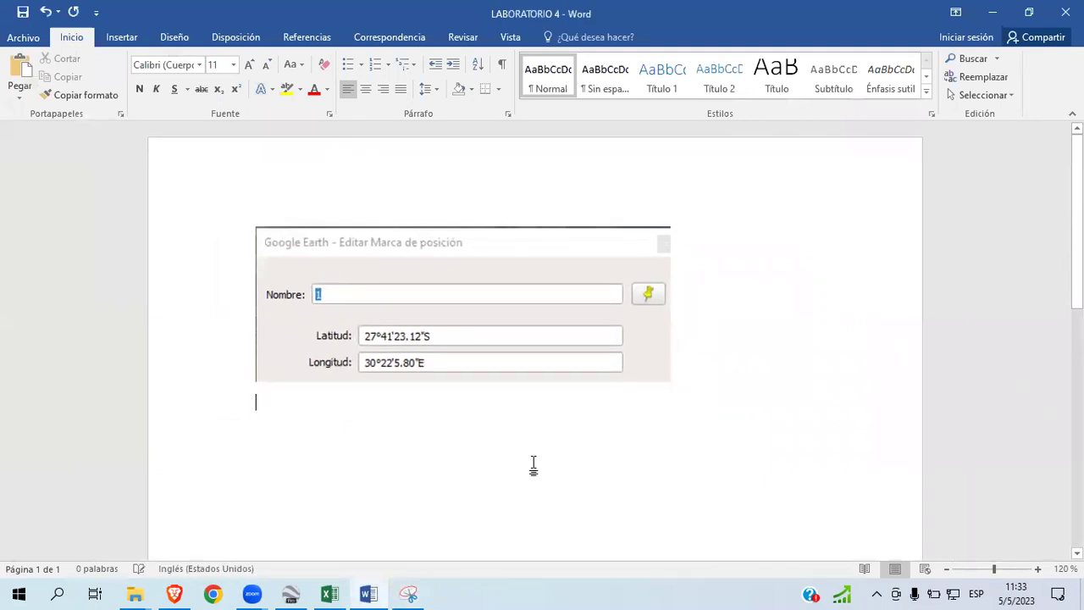
# Step: Return to Google Earth Pro, accept placemark 1's properties dialog and open the properties of placemark 2
pyautogui.click(290, 593)
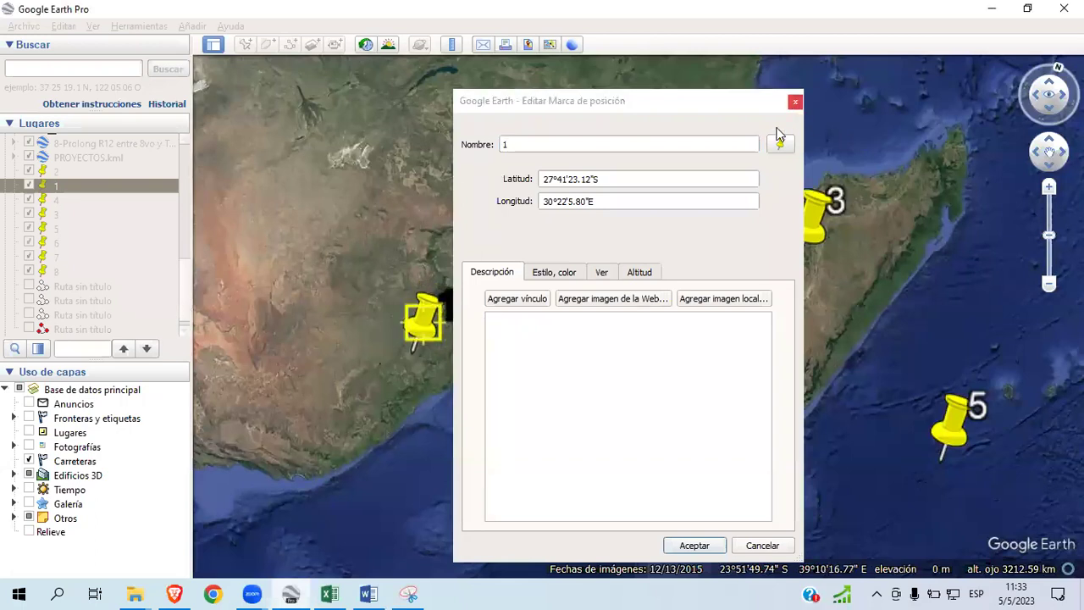
pyautogui.click(708, 546)
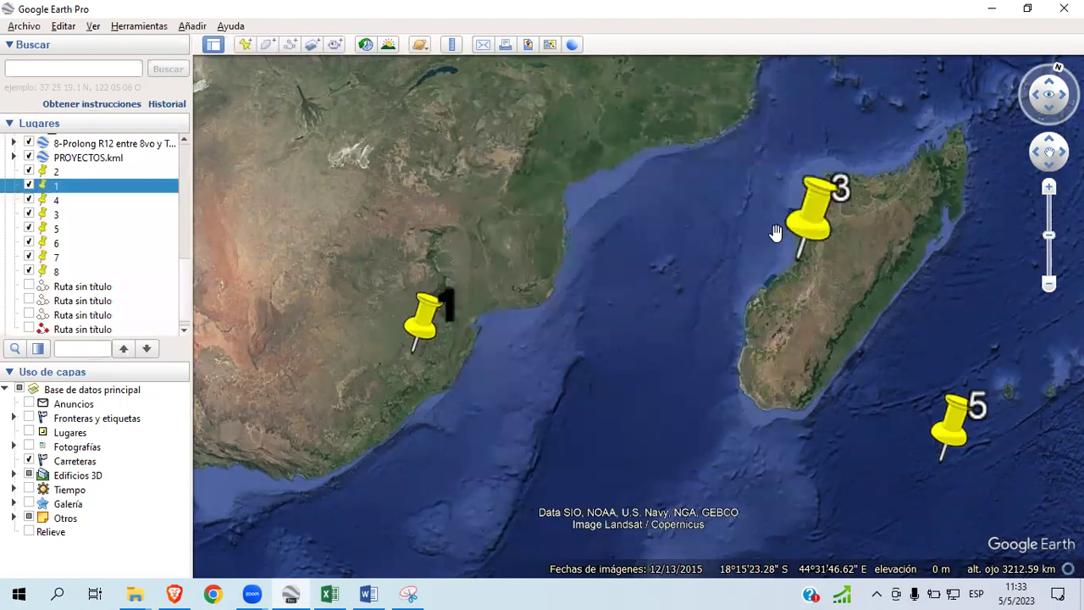
pyautogui.scroll(-1, 684, 269)
pyautogui.scroll(-3, 669, 262)
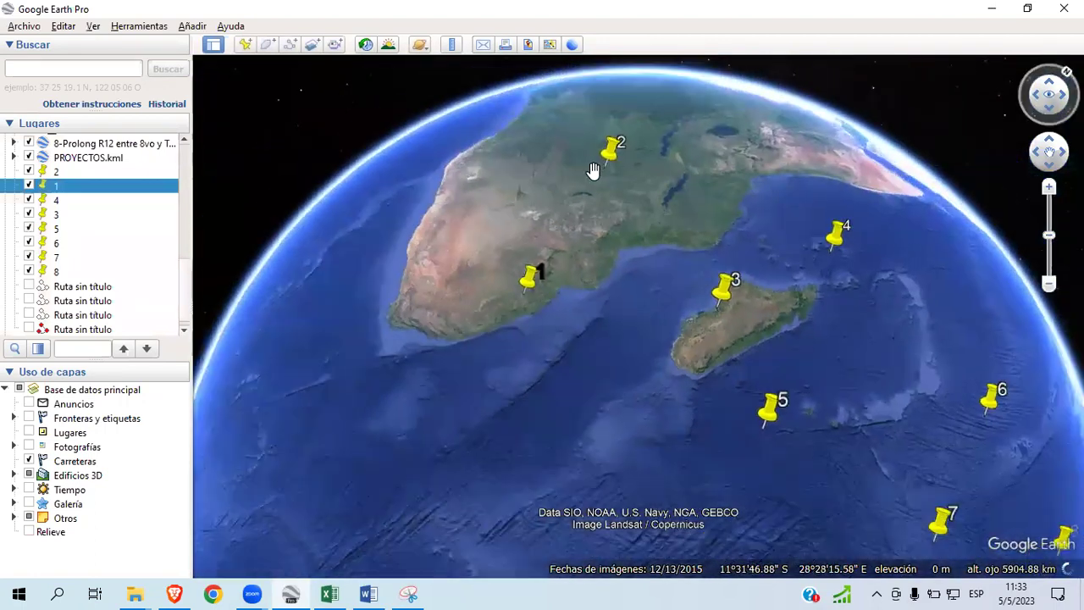
pyautogui.rightClick(608, 151)
pyautogui.click(642, 360)
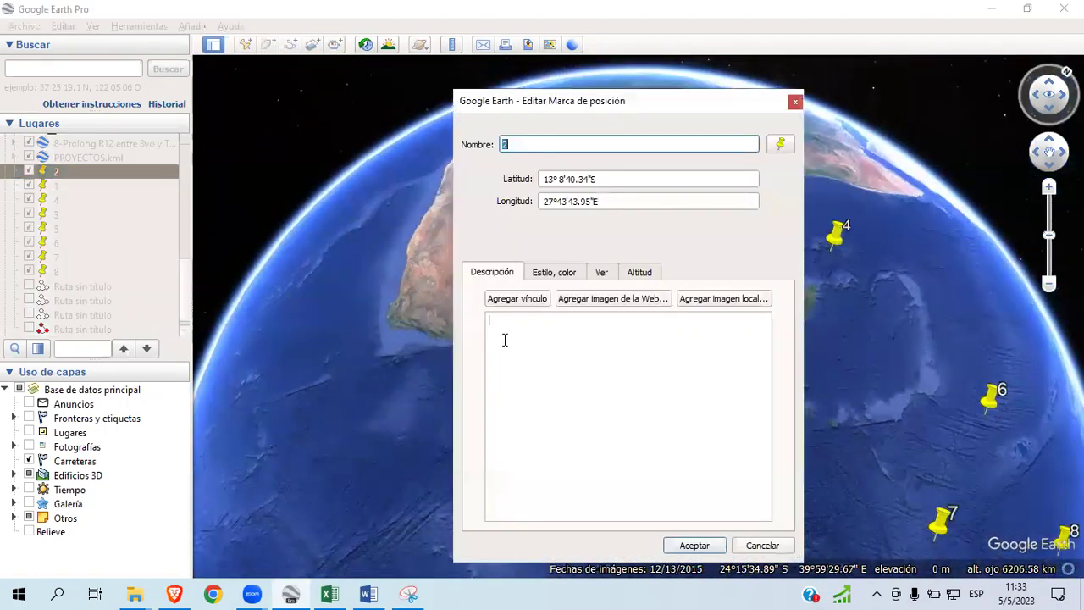
# Step: Capture placemark 2's name, latitude and longitude with Herramienta Recortes and paste the image below the first one in Word
pyautogui.click(408, 594)
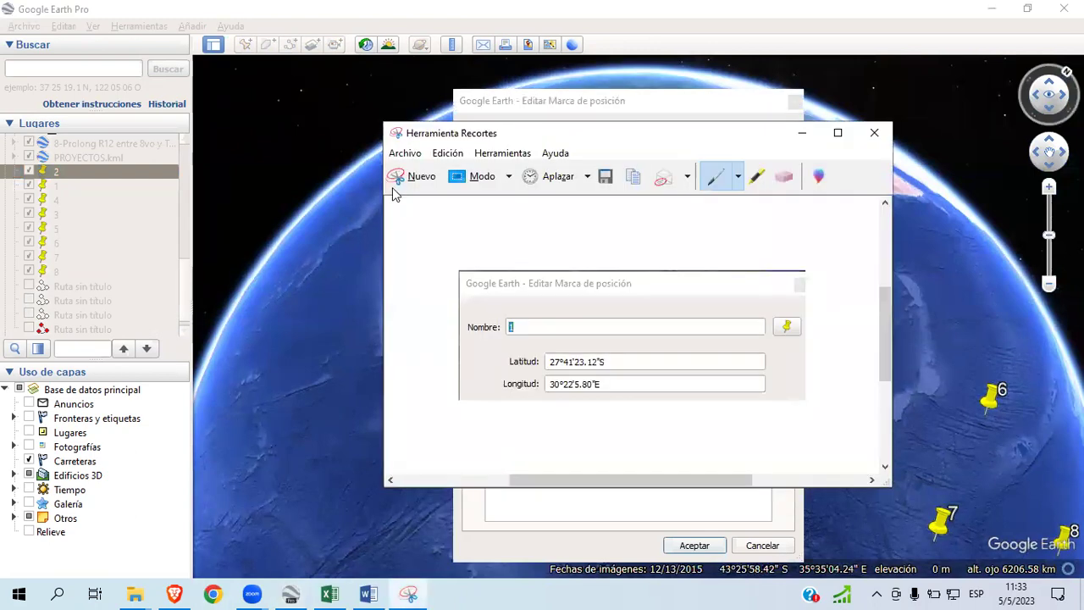
pyautogui.click(422, 167)
pyautogui.moveTo(456, 92); pyautogui.dragTo(801, 224)
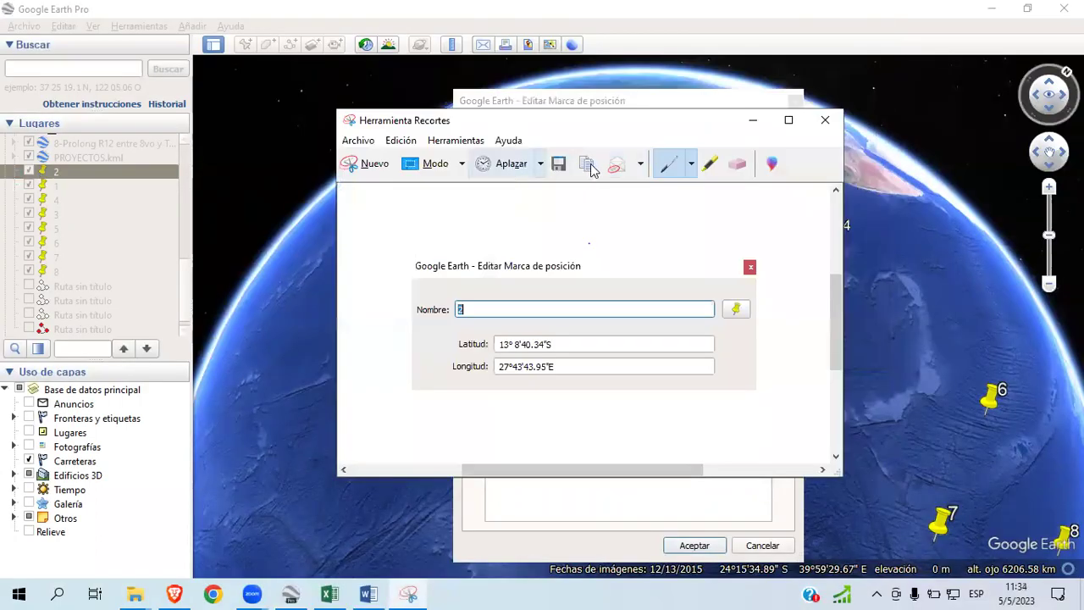
pyautogui.click(371, 593)
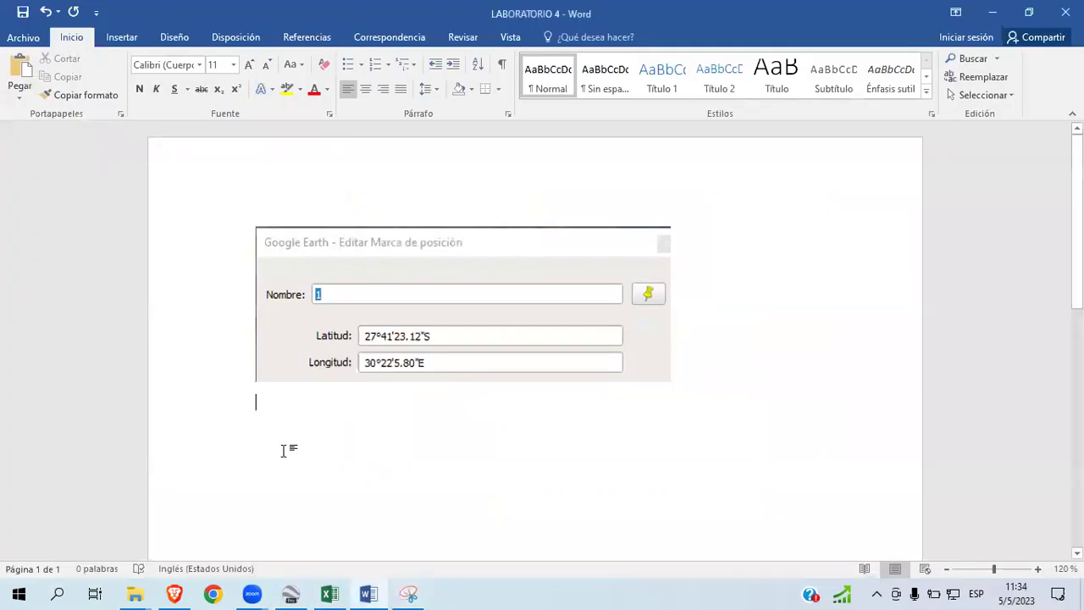
pyautogui.hotkey('ctrl', 'v')
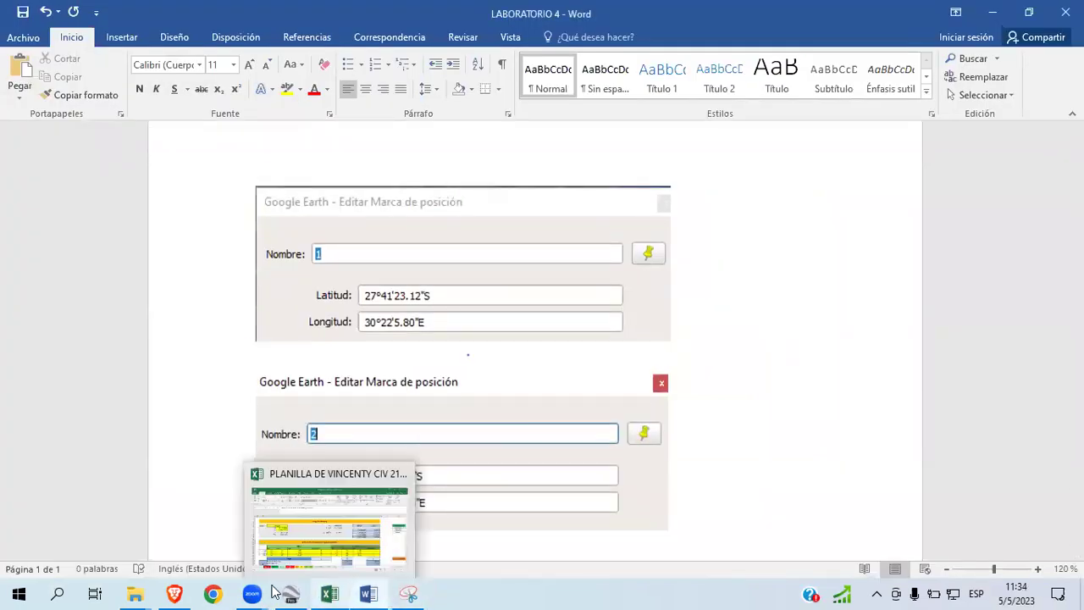
# Step: Return to Google Earth Pro, accept placemark 2's properties dialog and open the properties of placemark 3
pyautogui.click(301, 591)
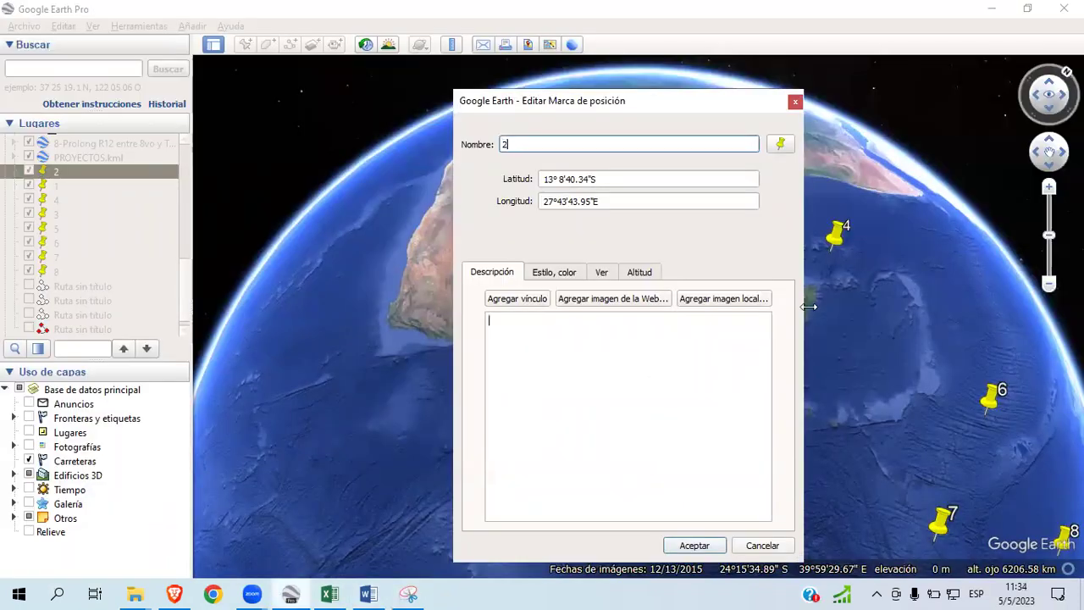
pyautogui.click(708, 546)
pyautogui.rightClick(723, 292)
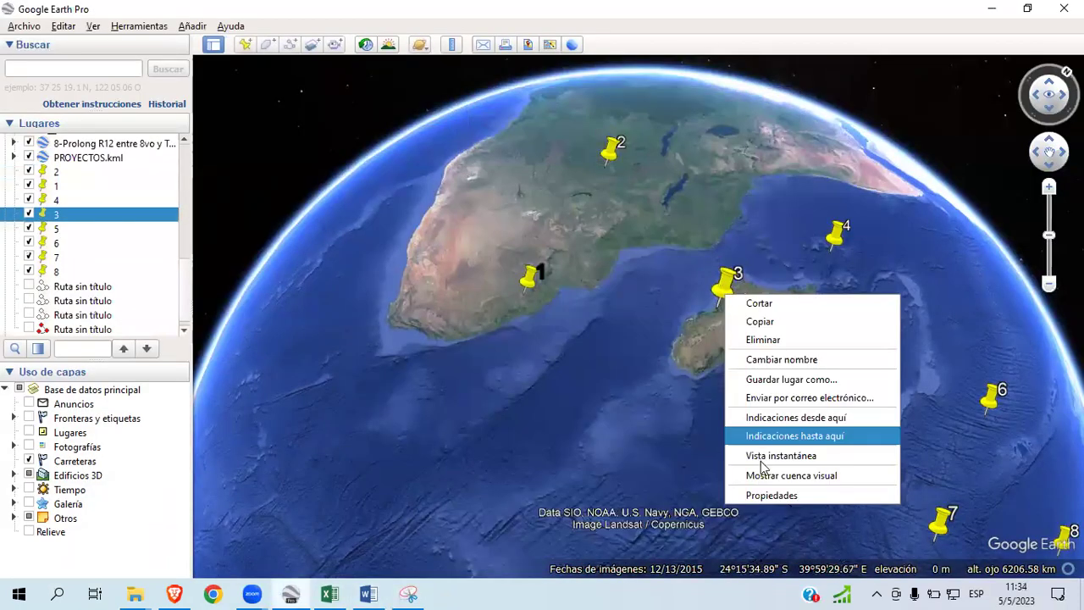
pyautogui.click(763, 493)
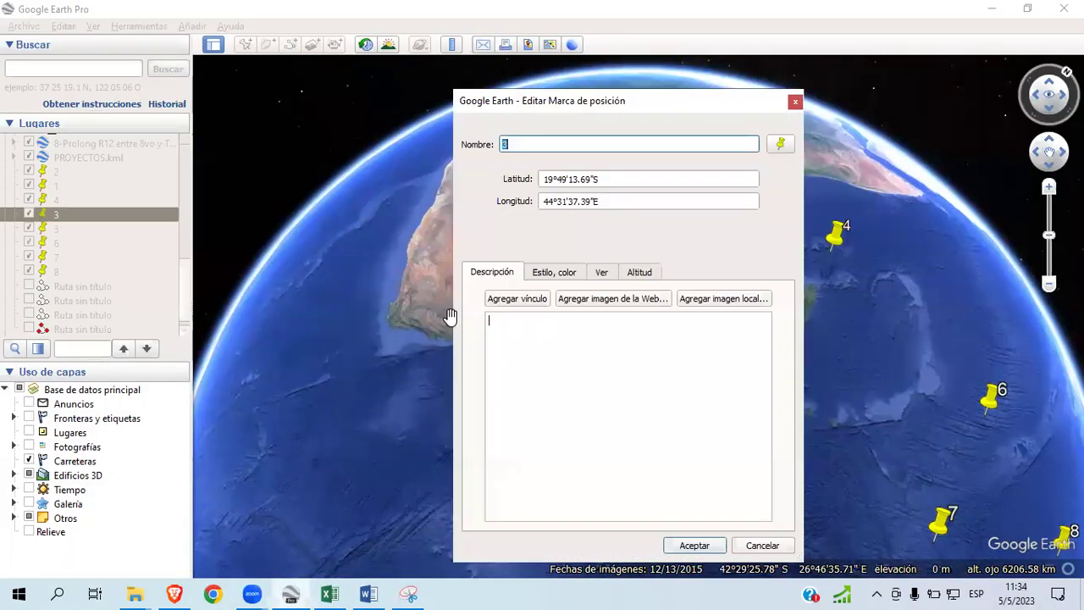
# Step: Snip placemark 3's name and coordinates with Herramienta Recortes and paste the image after the placemark 2 capture in Word
pyautogui.click(409, 594)
pyautogui.click(350, 166)
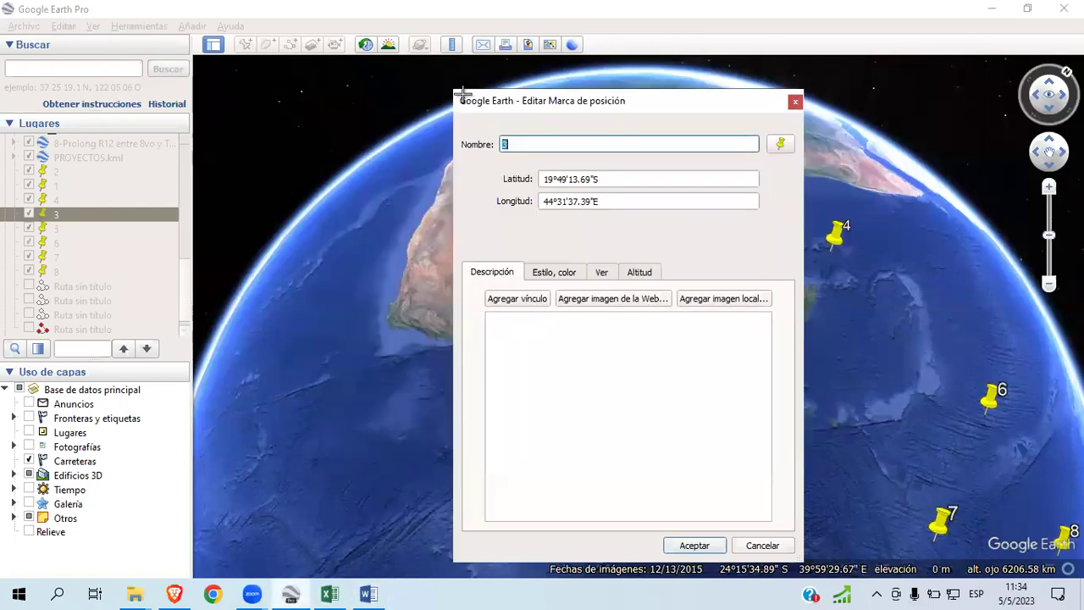
pyautogui.moveTo(453, 87); pyautogui.dragTo(802, 221)
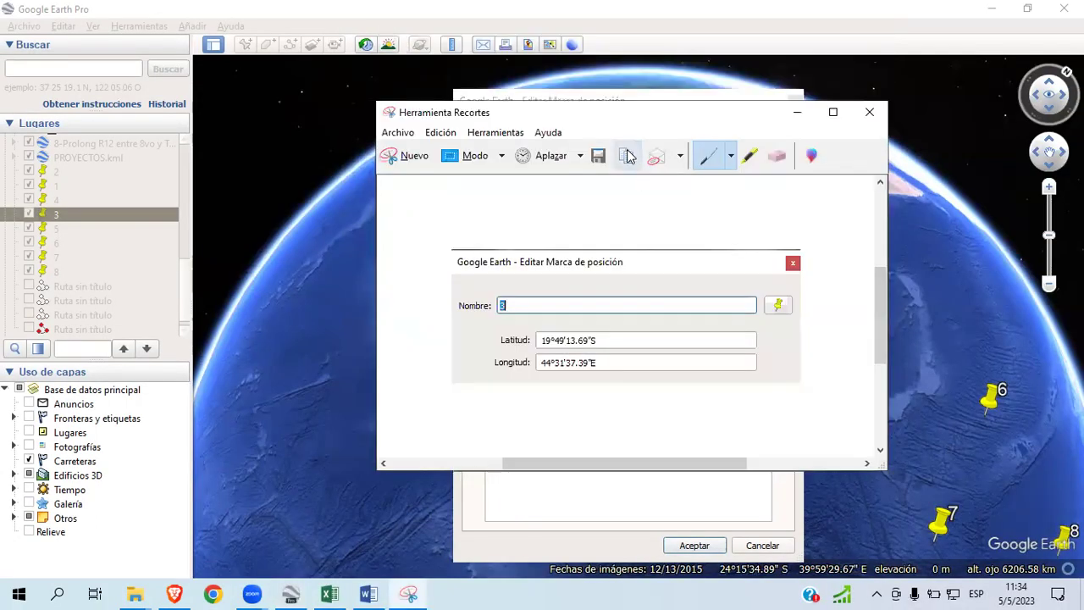
pyautogui.click(367, 593)
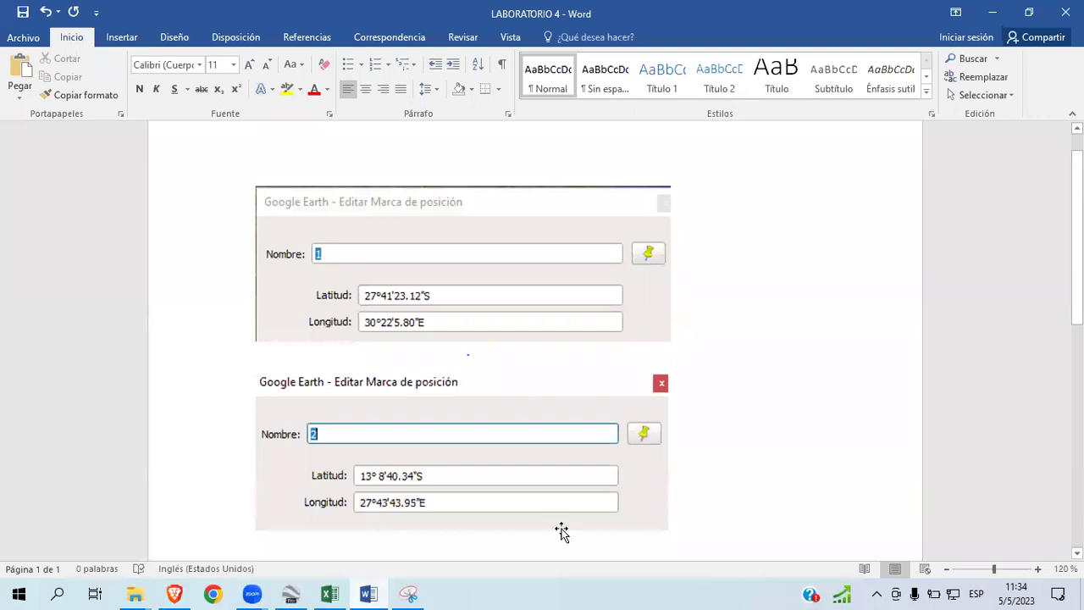
pyautogui.hotkey('ctrl', 'v')
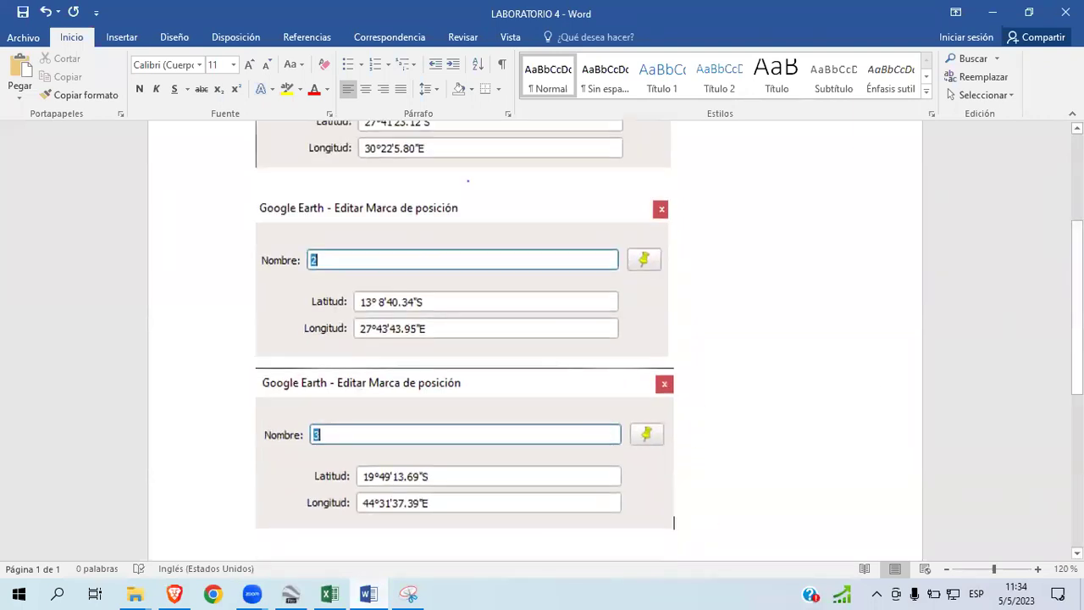
# Step: Set the document zoom to 90% to review the pasted placemark captures
pyautogui.scroll(2, 1075, 279)
pyautogui.scroll(-2, 542, 339)
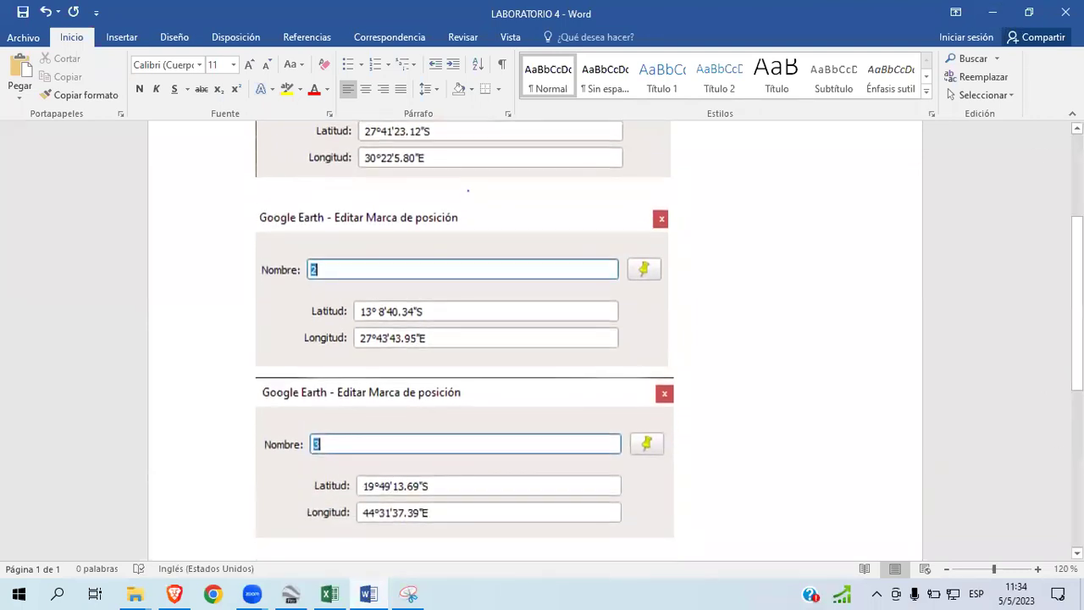
pyautogui.click(1039, 570)
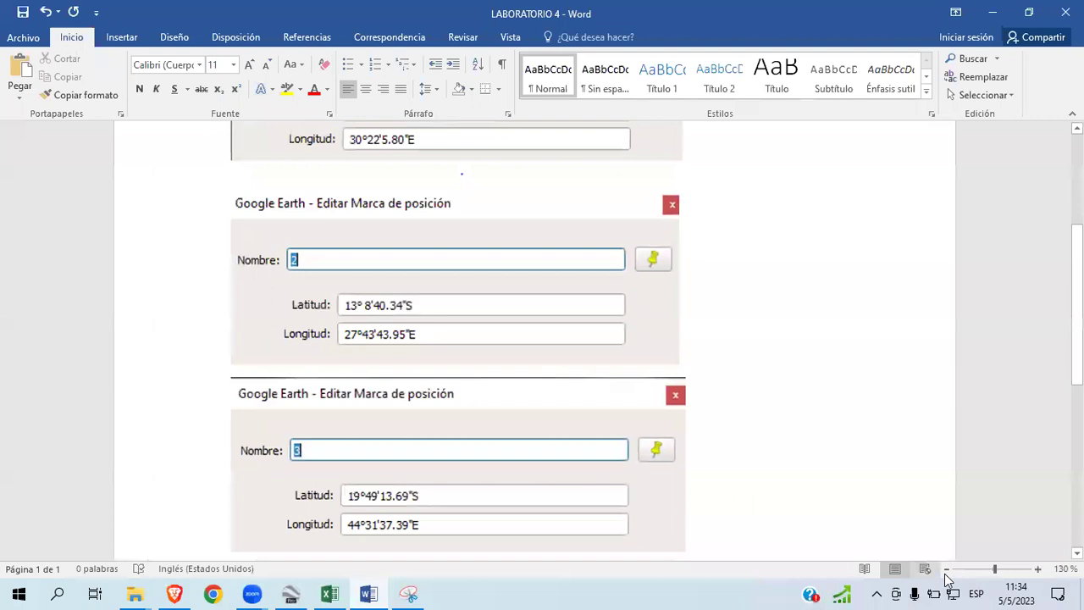
pyautogui.click(947, 569)
pyautogui.click(947, 569)
pyautogui.click(947, 569)
pyautogui.click(947, 569)
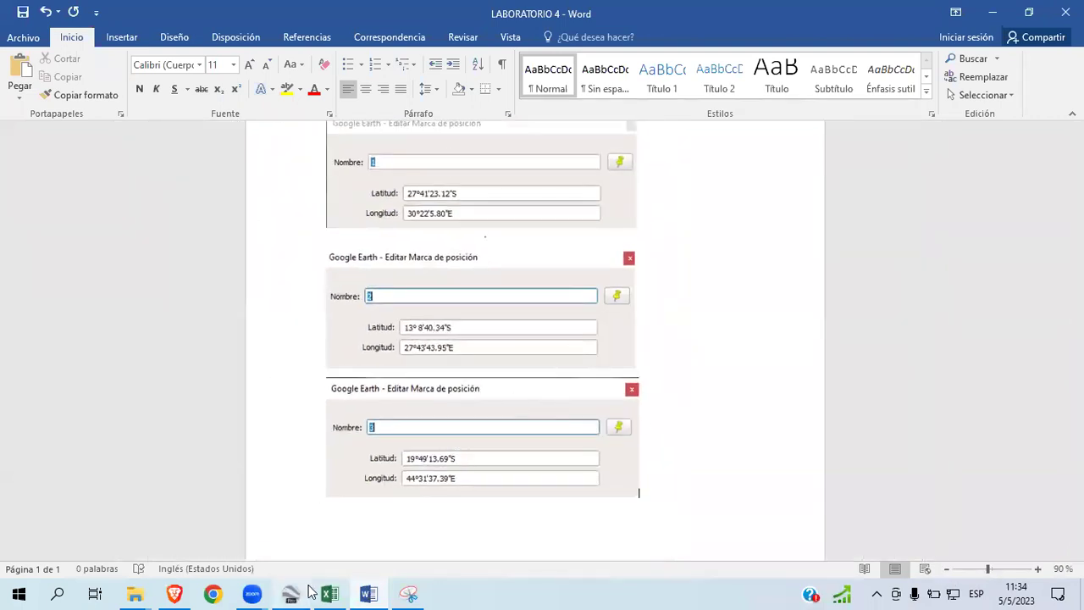
# Step: Switch to the PLANILLA DE VINCENTY CIV 215 workbook and append "#1" to the "datos de los vertices del triangulo geodesico" heading
pyautogui.moveTo(309, 591)
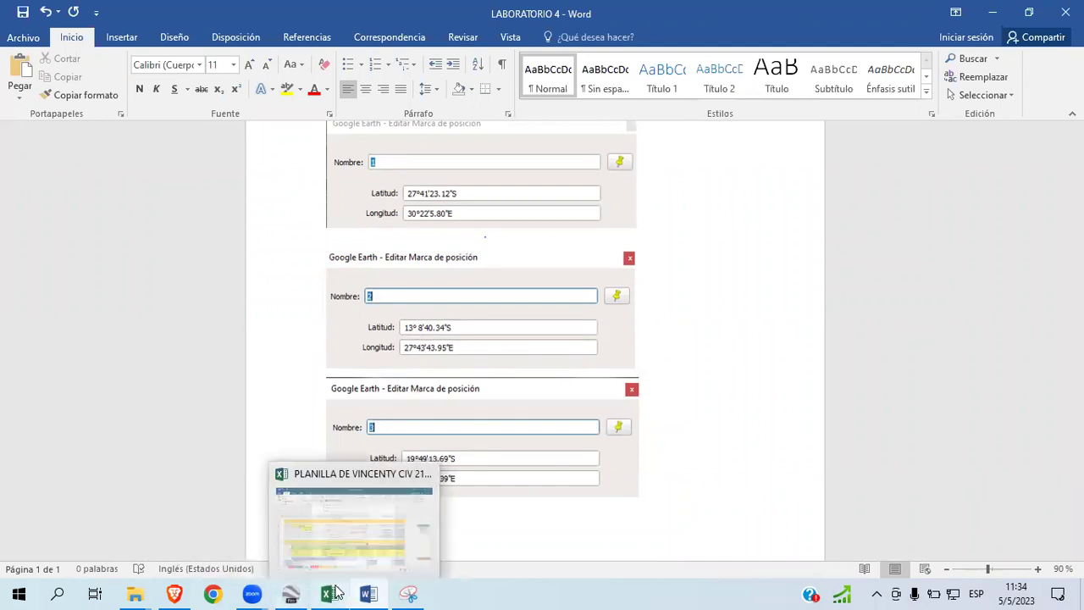
pyautogui.click(332, 593)
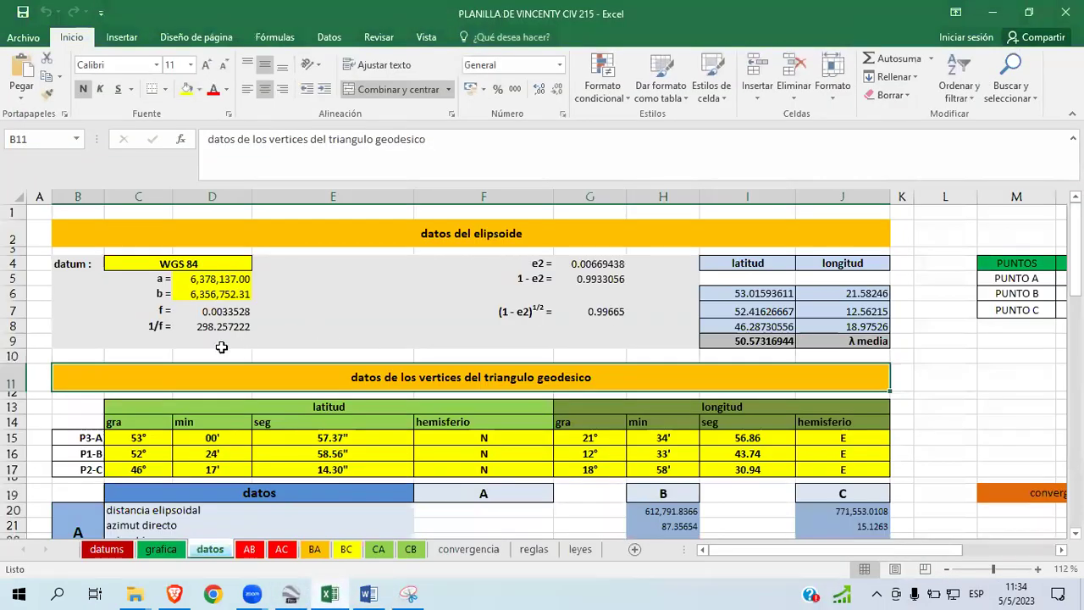
pyautogui.doubleClick(613, 373)
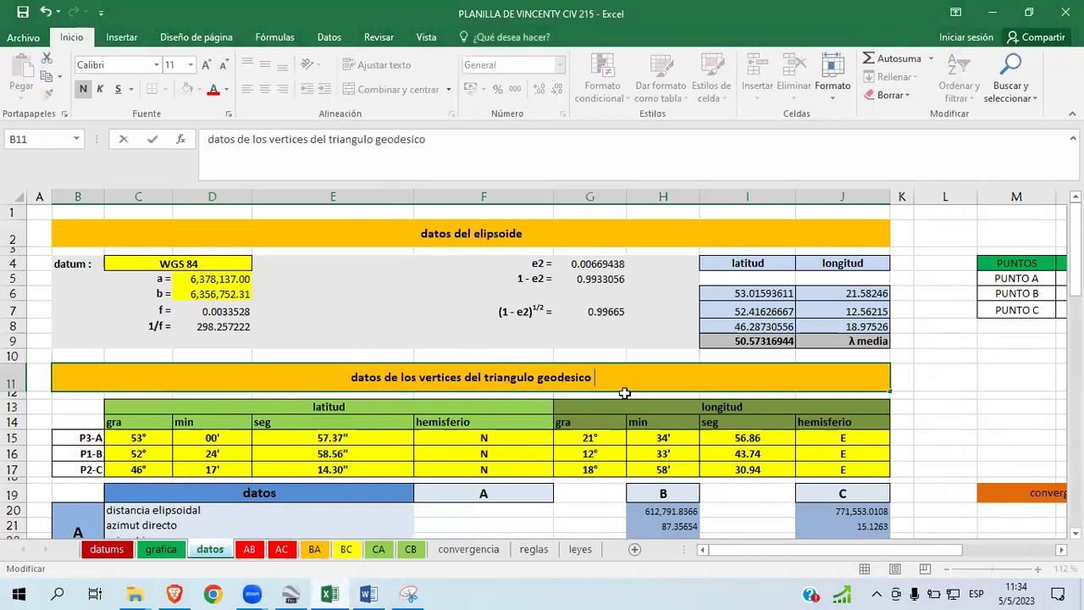
pyautogui.write('3')
pyautogui.press('BackSpace')
pyautogui.write('#!1')
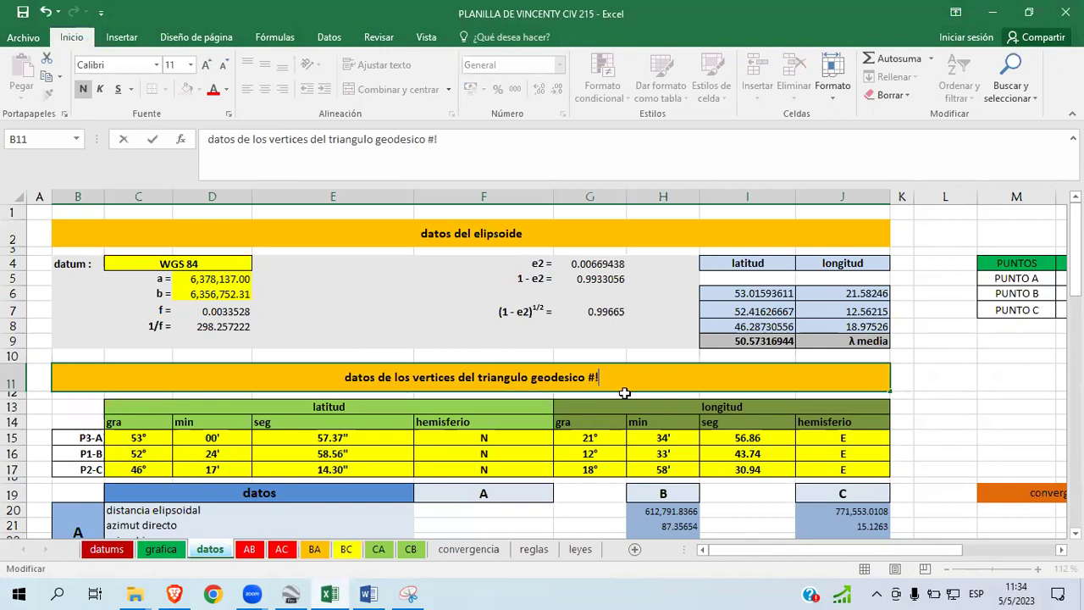
pyautogui.press('BackSpace')
pyautogui.press('BackSpace')
pyautogui.write('1')
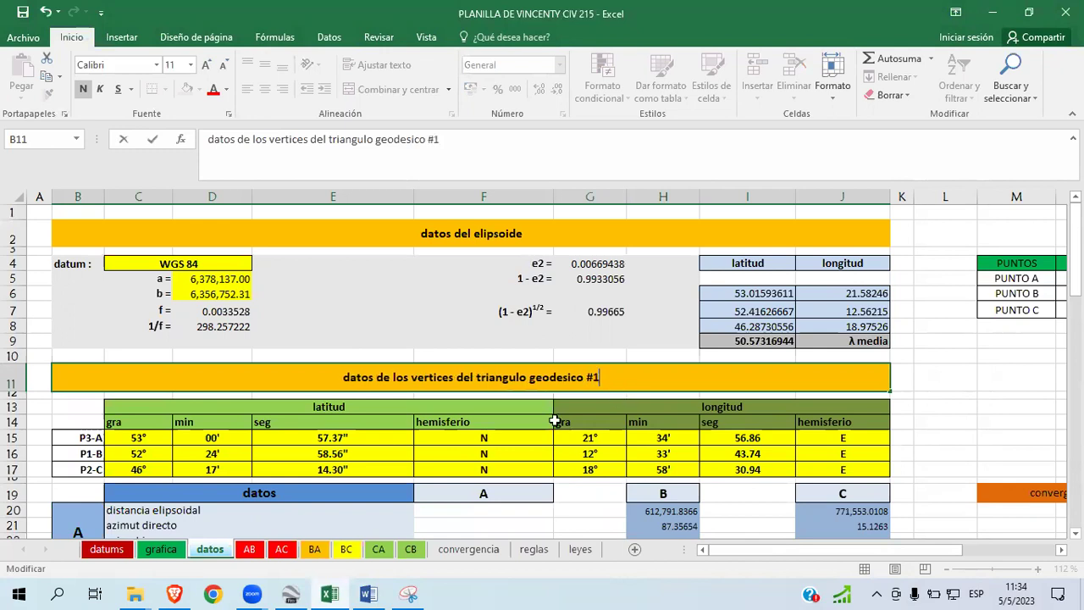
pyautogui.click(85, 439)
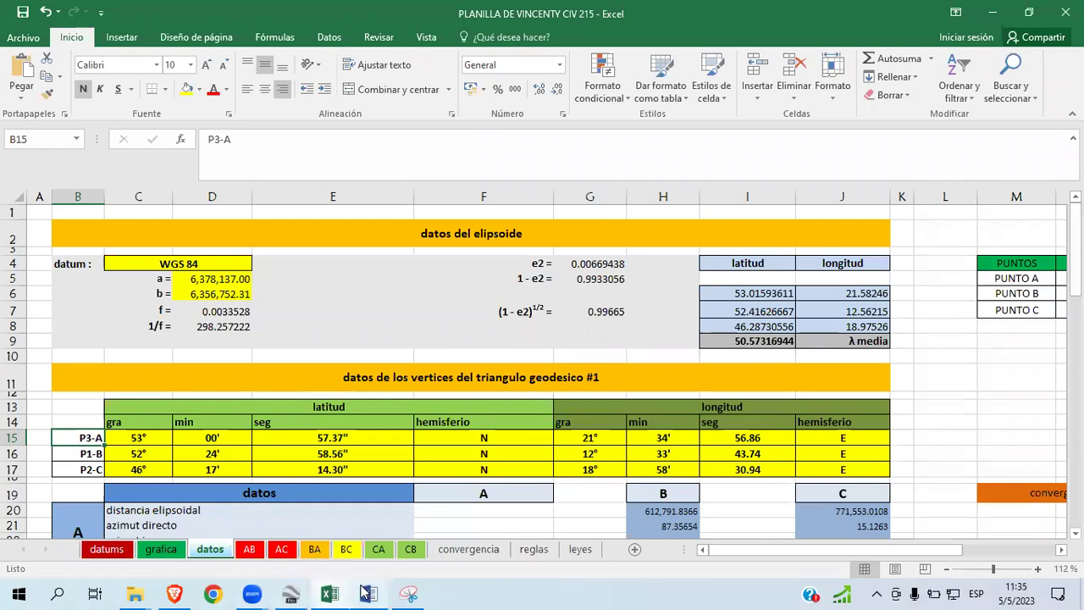
# Step: Return to Google Earth Pro, close placemark 3's properties and sketch a triangle joining placemarks 1, 2 and 3 with sides a, b and c
pyautogui.click(409, 593)
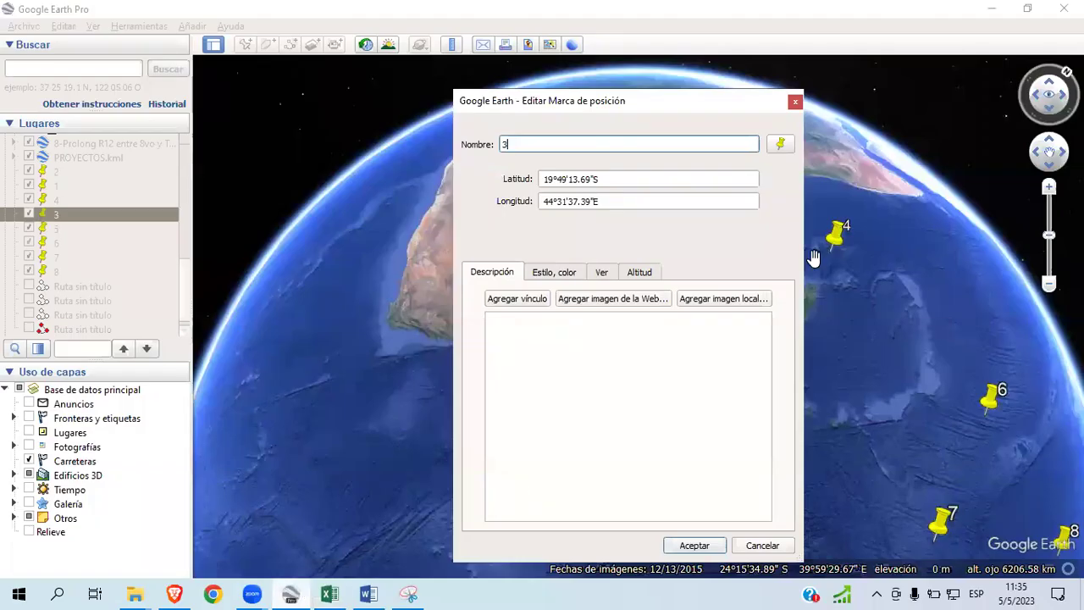
pyautogui.click(796, 102)
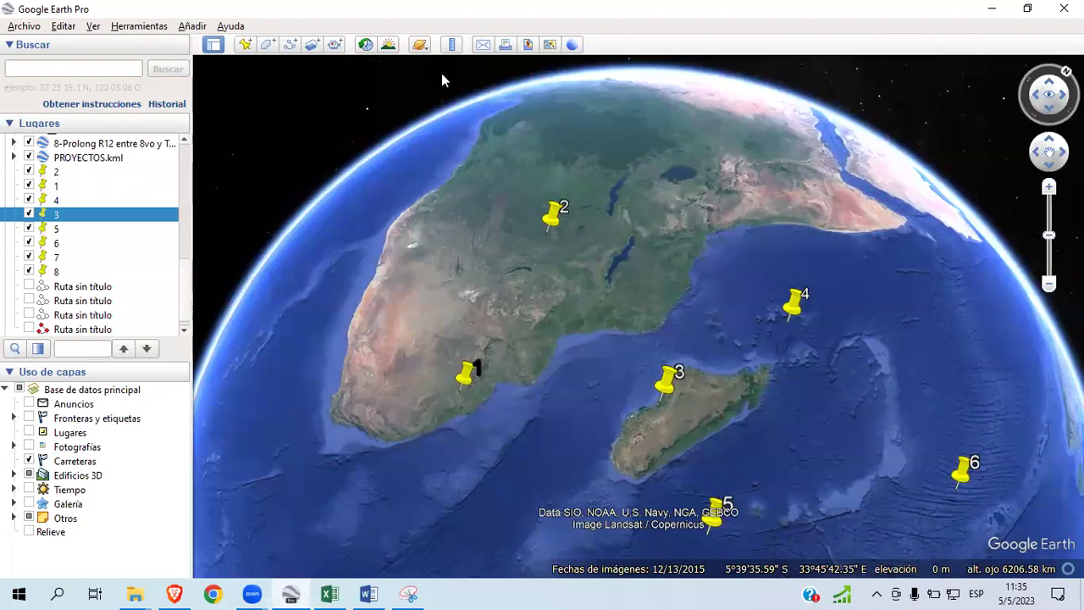
pyautogui.click(460, 388)
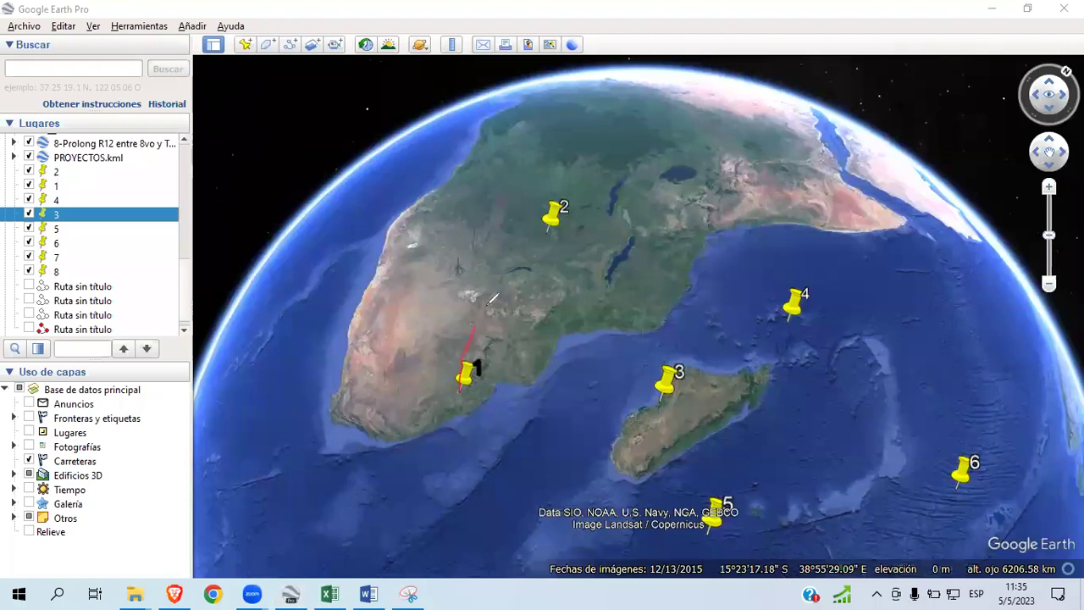
pyautogui.moveTo(461, 259)
pyautogui.mouseDown()
pyautogui.moveTo(462, 273)
pyautogui.moveTo(473, 255)
pyautogui.moveTo(472, 269)
pyautogui.mouseUp()
pyautogui.moveTo(637, 360); pyautogui.dragTo(658, 392)
pyautogui.moveTo(460, 391); pyautogui.dragTo(646, 402)
pyautogui.moveTo(559, 432); pyautogui.dragTo(562, 444)
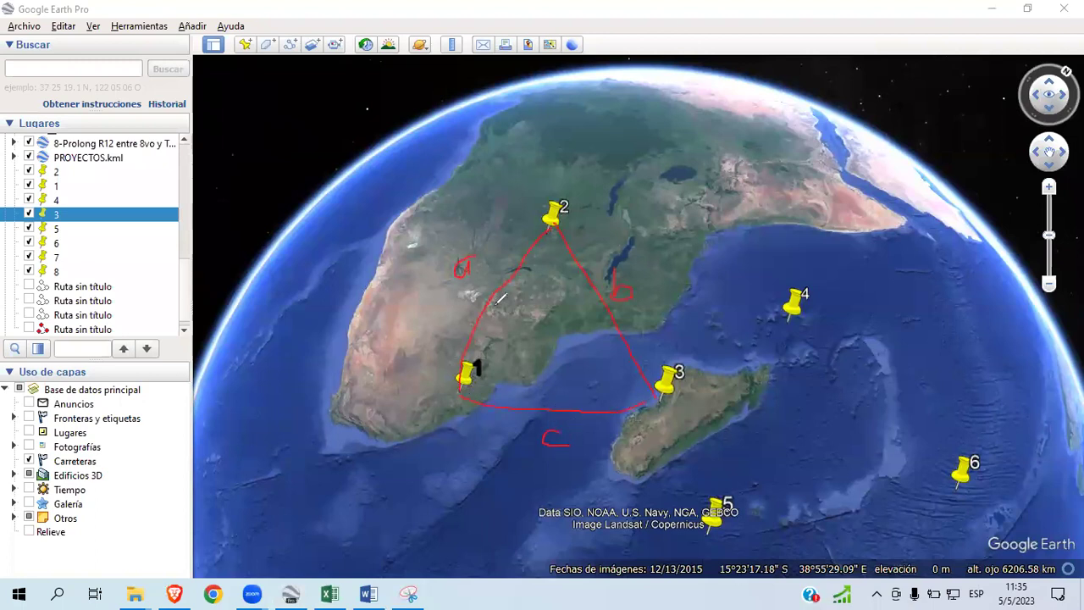
# Step: Mark the triangle's angles on the map as A at placemark 3, B at placemark 1 and C at placemark 2
pyautogui.moveTo(614, 403)
pyautogui.mouseDown()
pyautogui.moveTo(619, 373)
pyautogui.moveTo(628, 401)
pyautogui.moveTo(611, 391)
pyautogui.mouseUp()
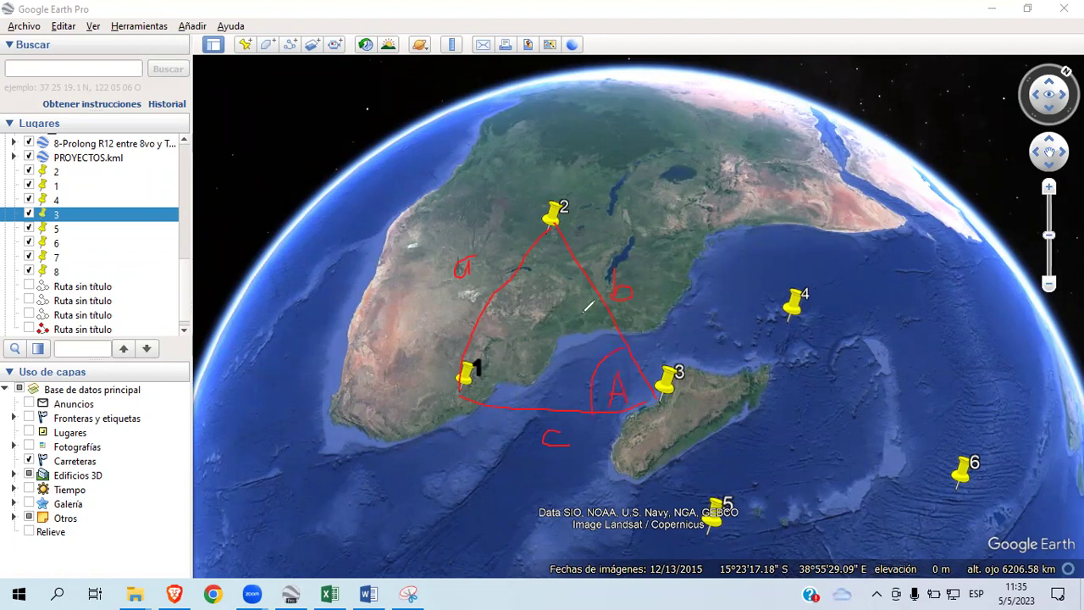
pyautogui.moveTo(539, 327); pyautogui.dragTo(487, 374)
pyautogui.moveTo(480, 320); pyautogui.dragTo(515, 371)
# Step: Copy placemark 1's capture from the Word document into the Excel datos sheet and place it above the vertex table
pyautogui.click(330, 594)
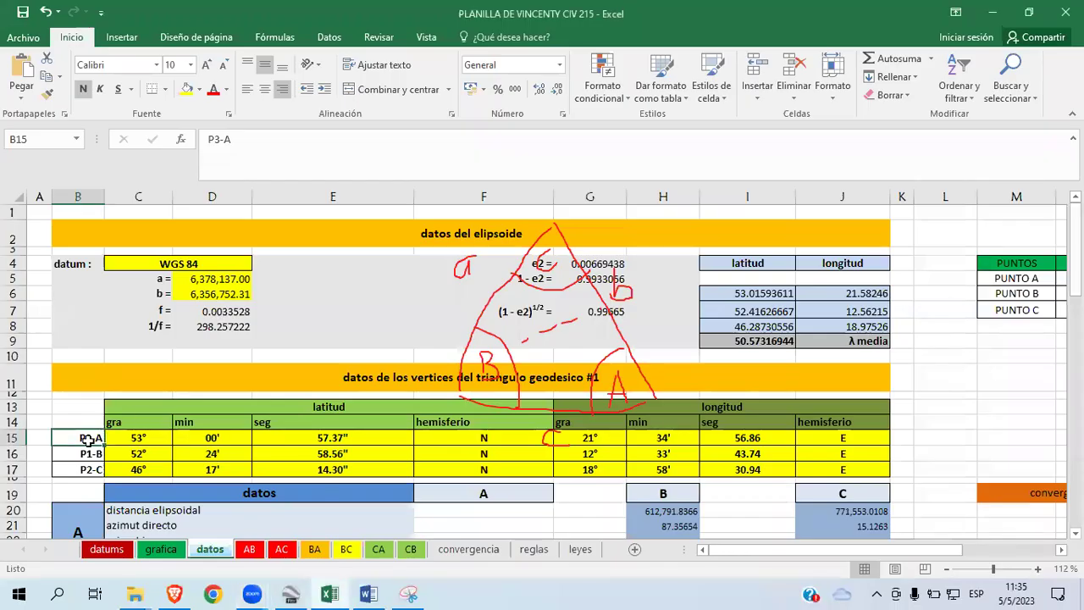
pyautogui.click(337, 593)
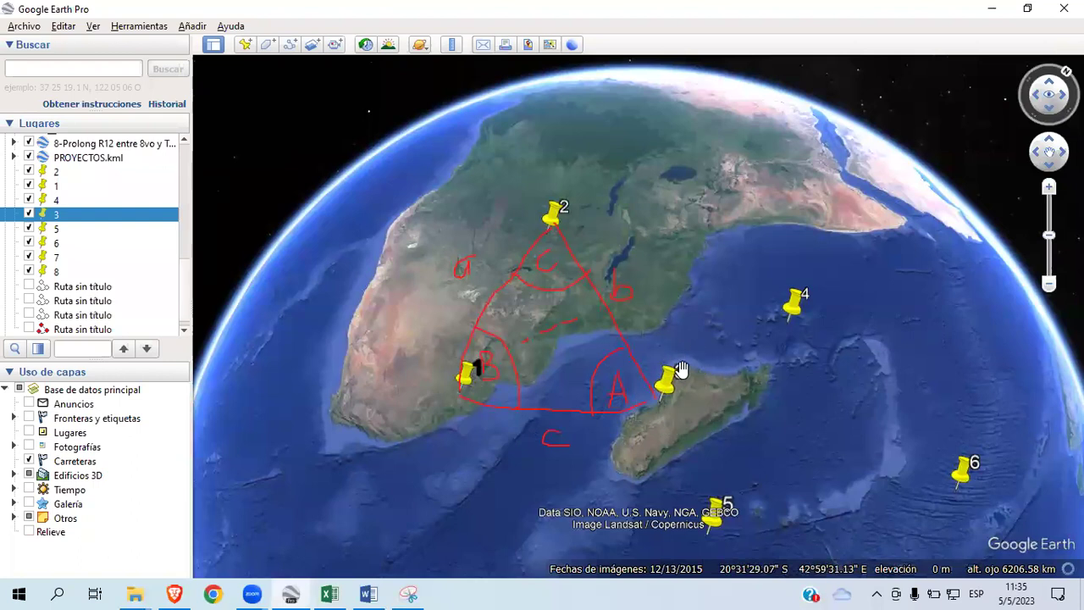
pyautogui.click(367, 594)
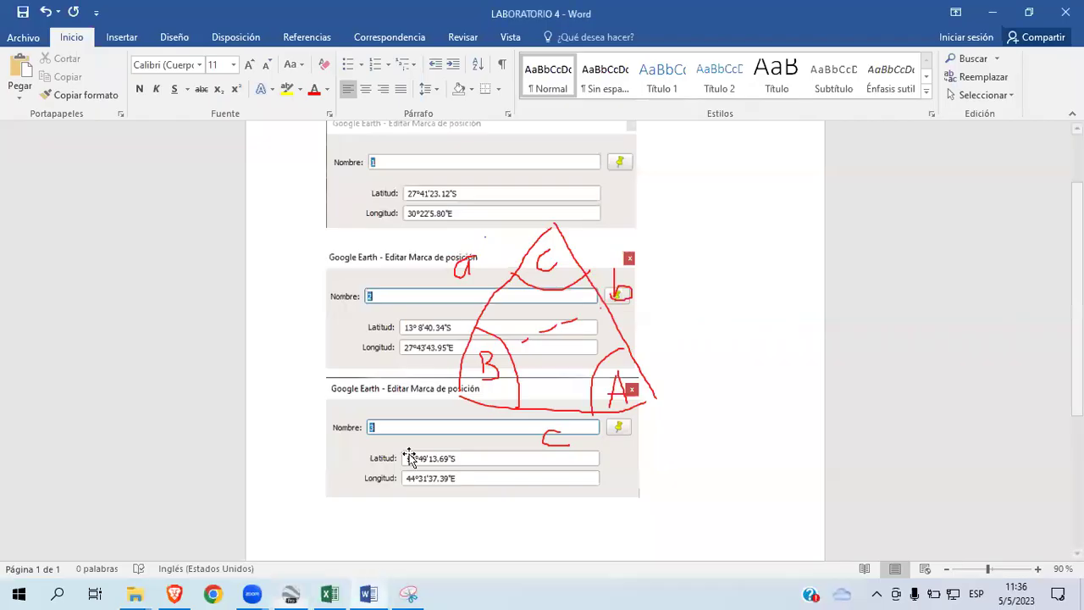
pyautogui.click(434, 196)
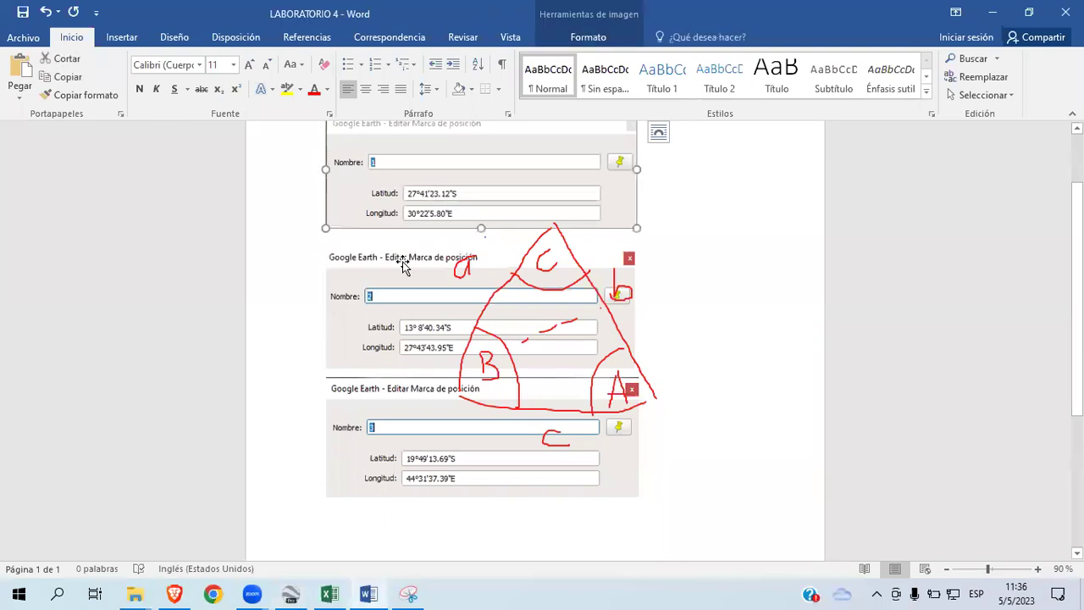
pyautogui.click(330, 593)
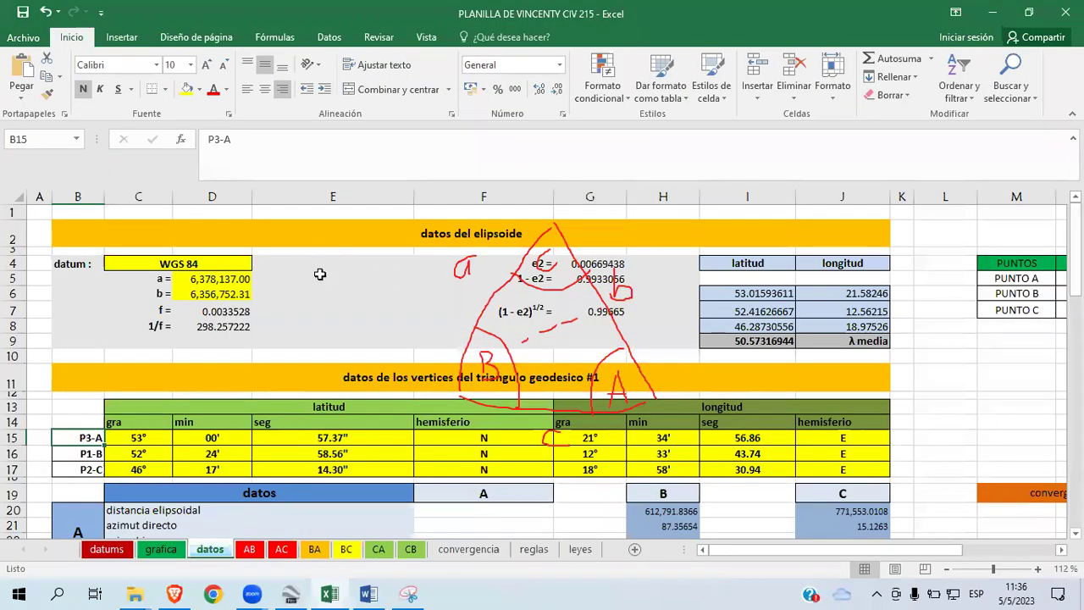
pyautogui.click(330, 278)
pyautogui.hotkey('ctrl', 'v')
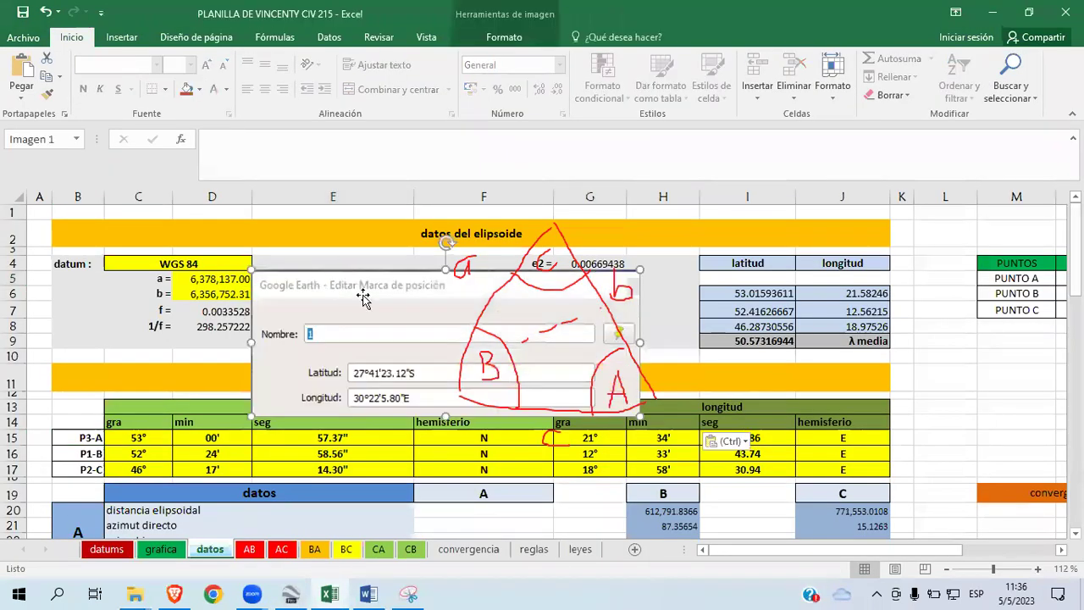
pyautogui.moveTo(206, 164); pyautogui.dragTo(158, 218)
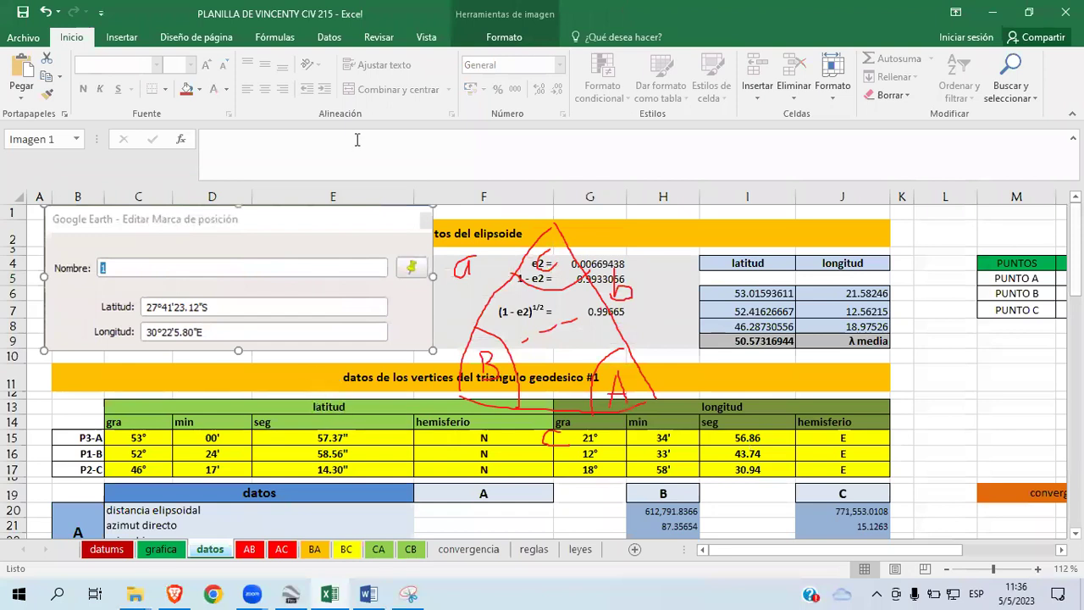
# Step: Circle the capture's latitude and enter it in row P3-A as 27 degrees, 41 minutes, 23.12 seconds, hemisphere S
pyautogui.moveTo(234, 306)
pyautogui.mouseDown()
pyautogui.moveTo(152, 288)
pyautogui.moveTo(110, 293)
pyautogui.moveTo(106, 310)
pyautogui.moveTo(234, 308)
pyautogui.mouseUp()
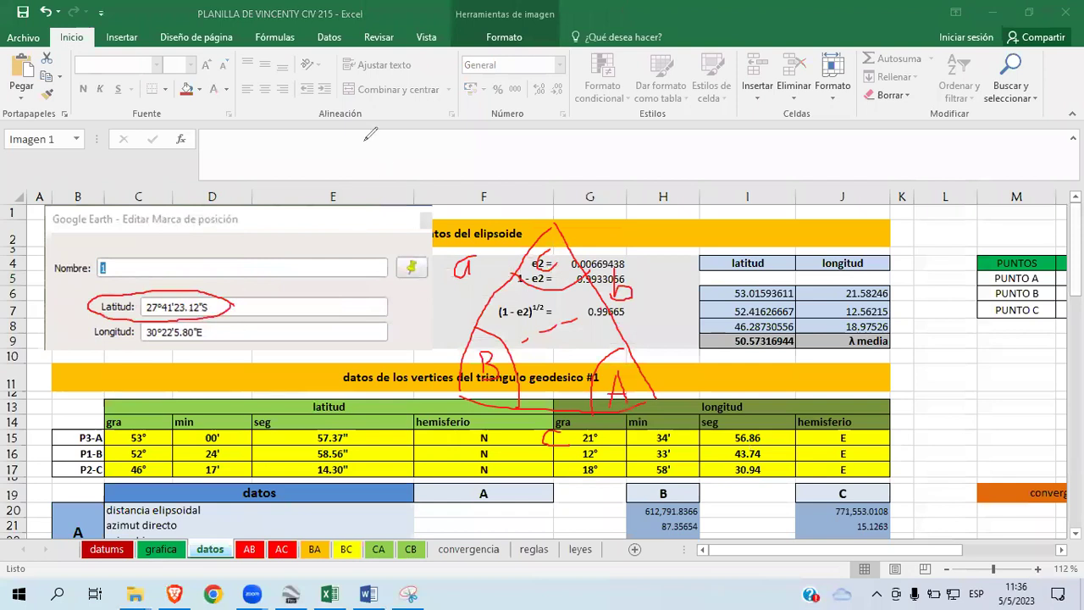
pyautogui.click(145, 436)
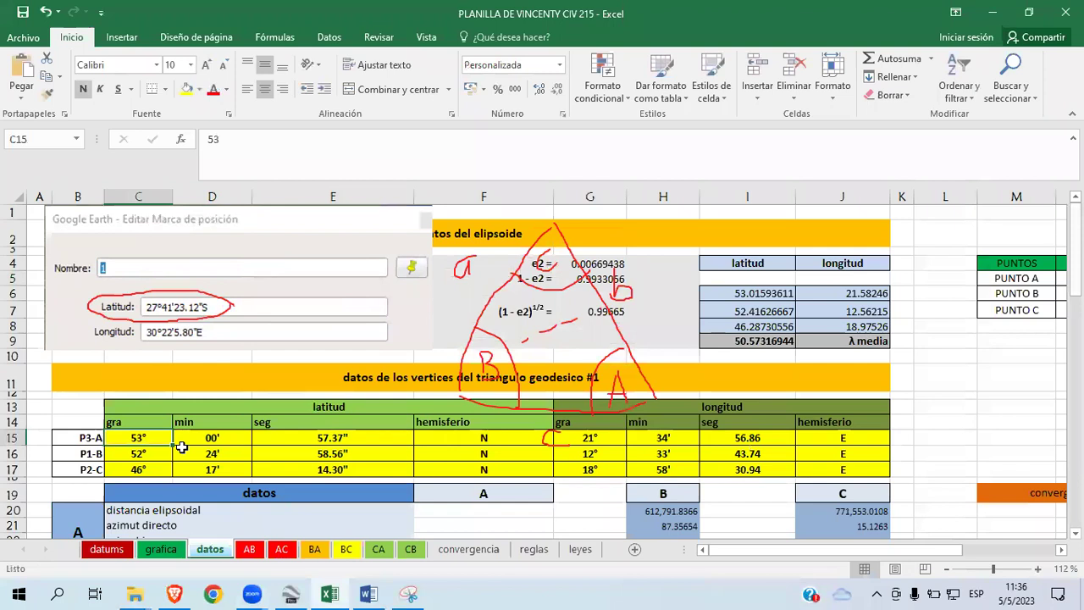
pyautogui.write('27')
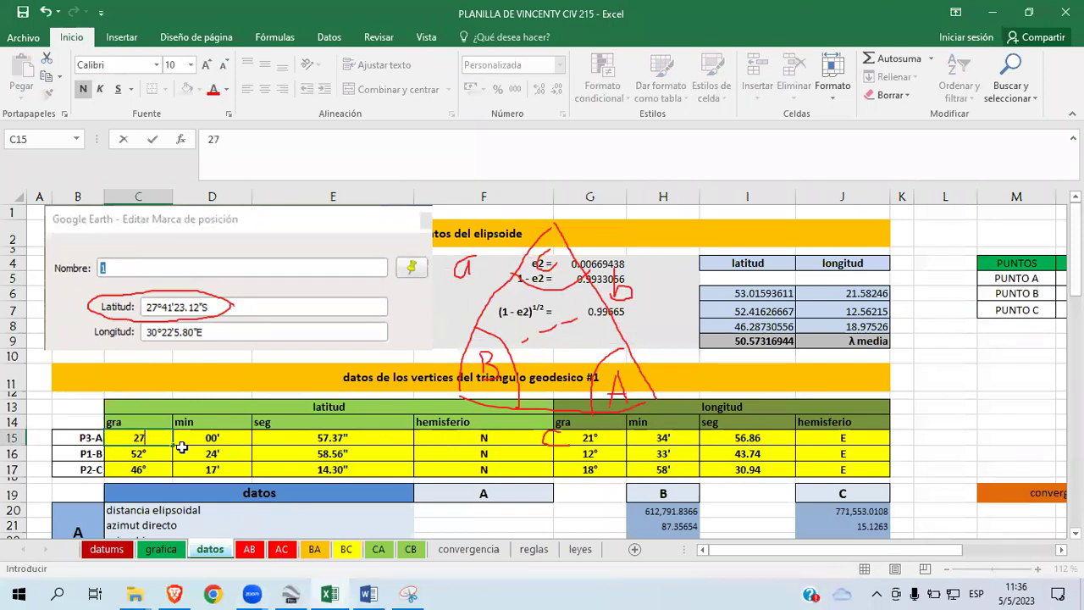
pyautogui.press('Tab')
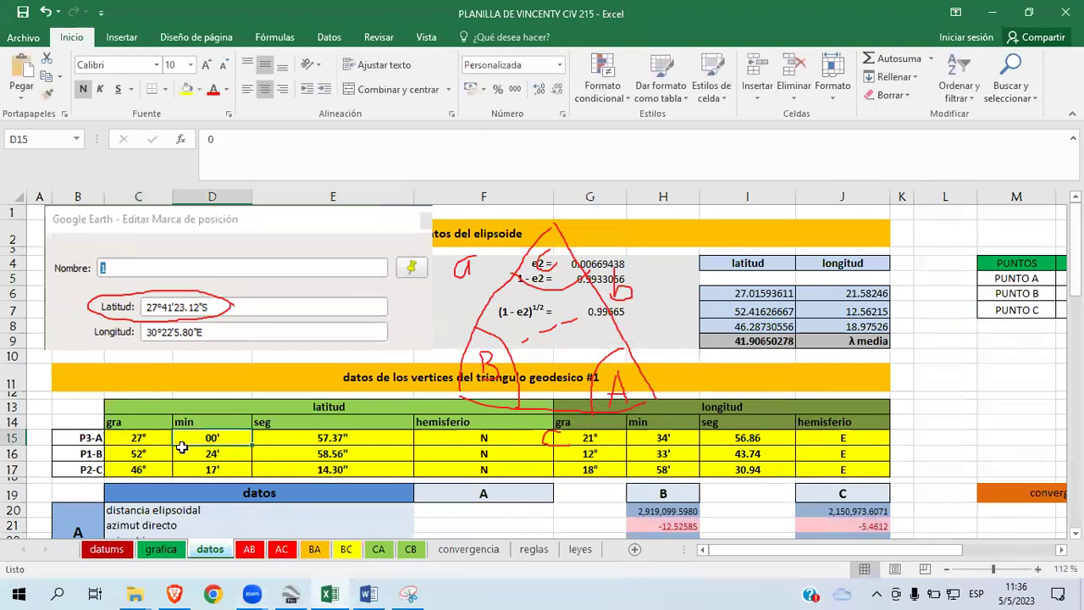
pyautogui.write('41')
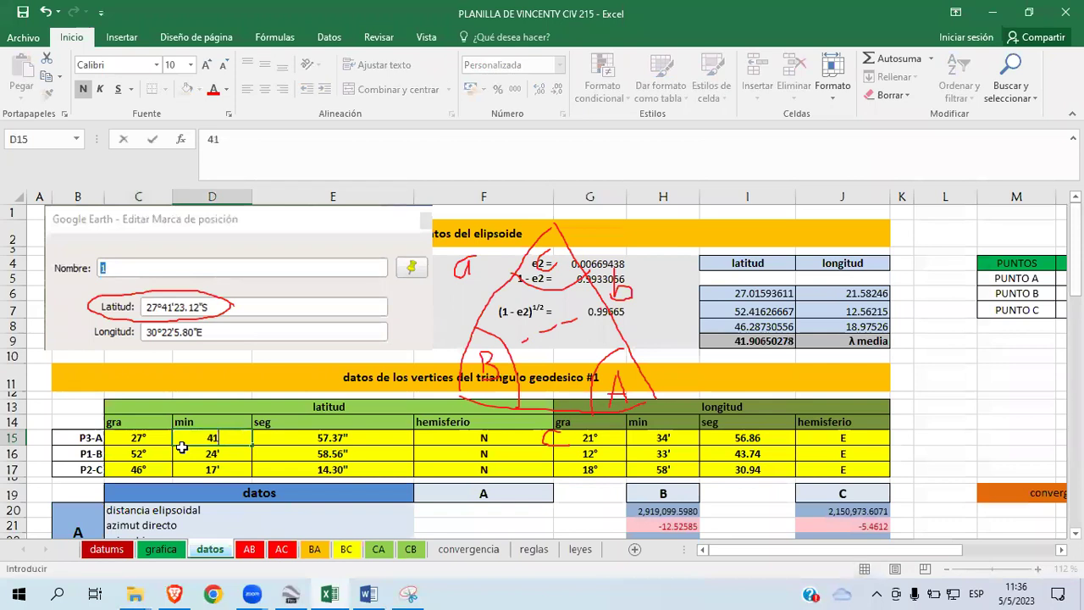
pyautogui.press('Tab')
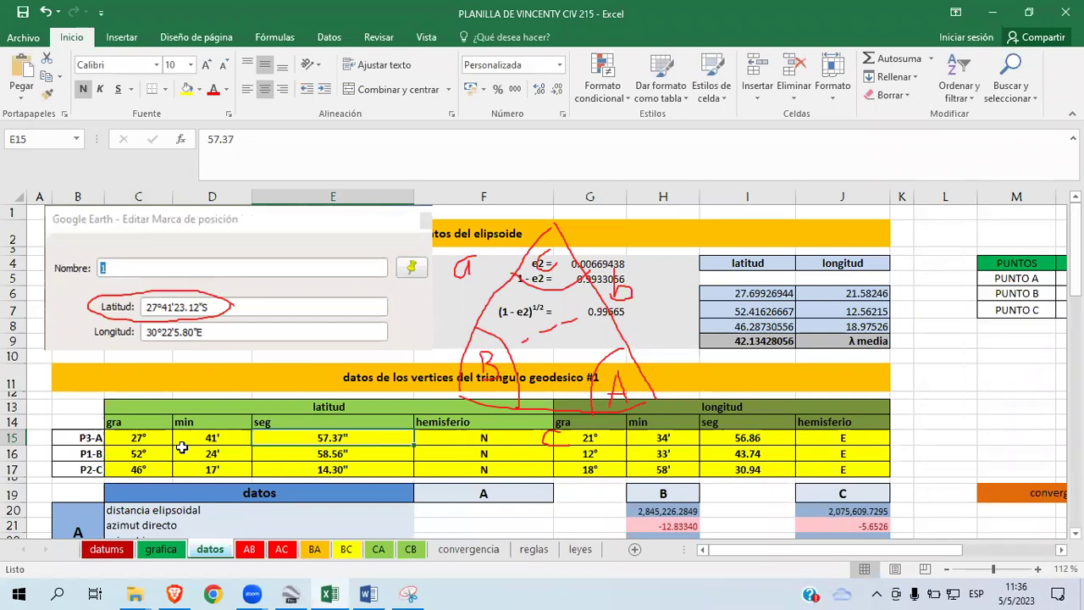
pyautogui.write('23.12')
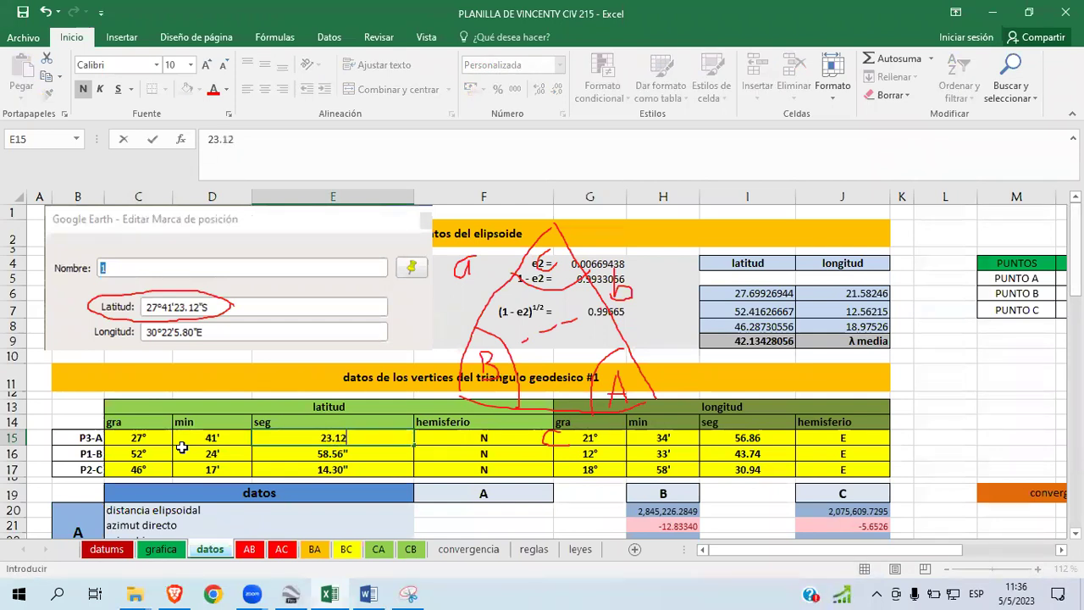
pyautogui.press('Tab')
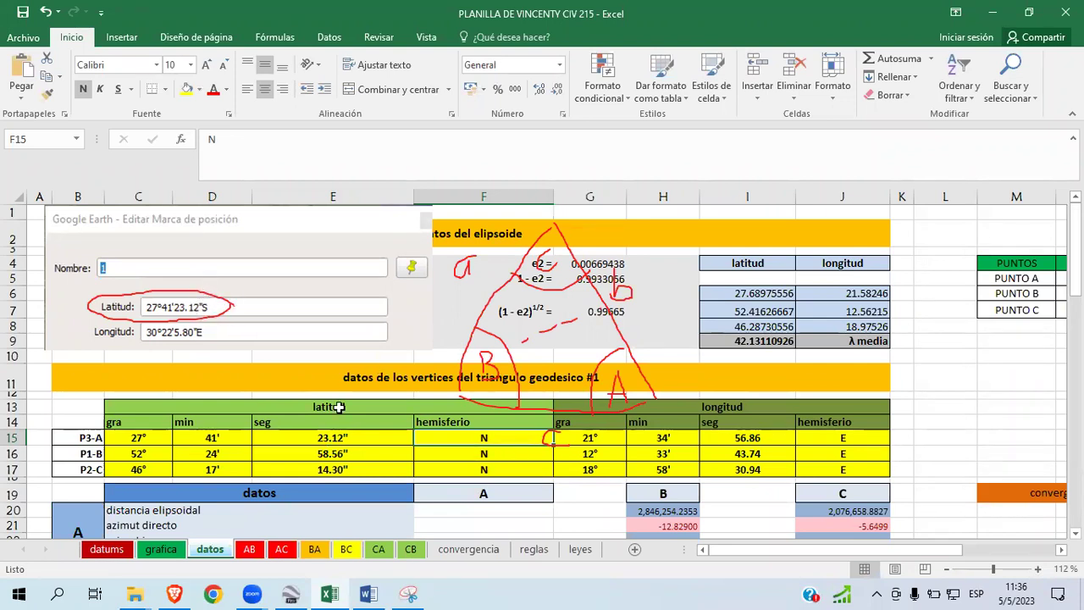
pyautogui.press('BackSpace')
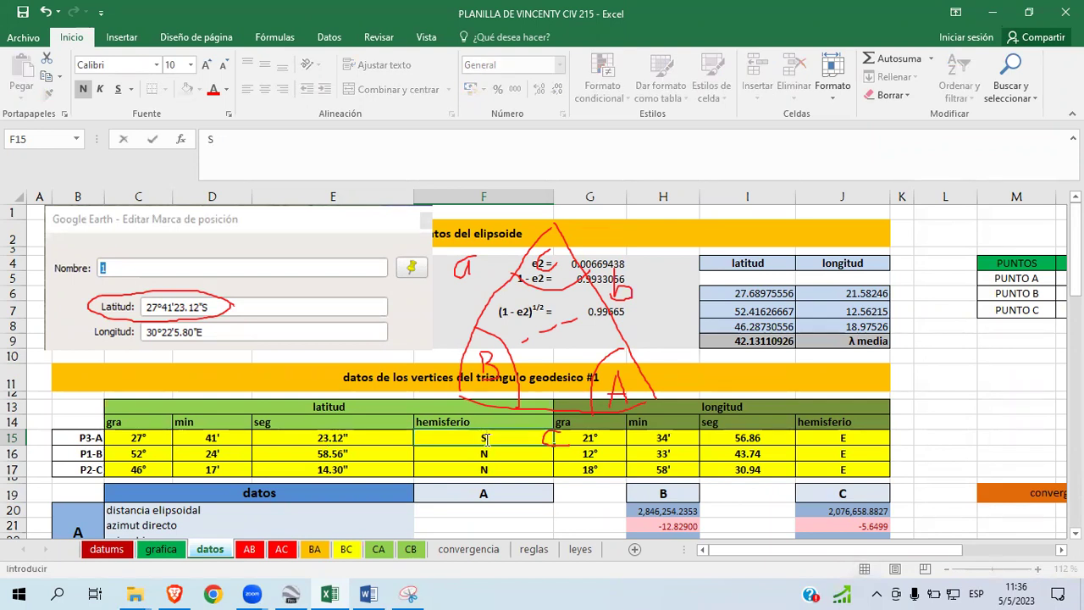
pyautogui.press('Tab')
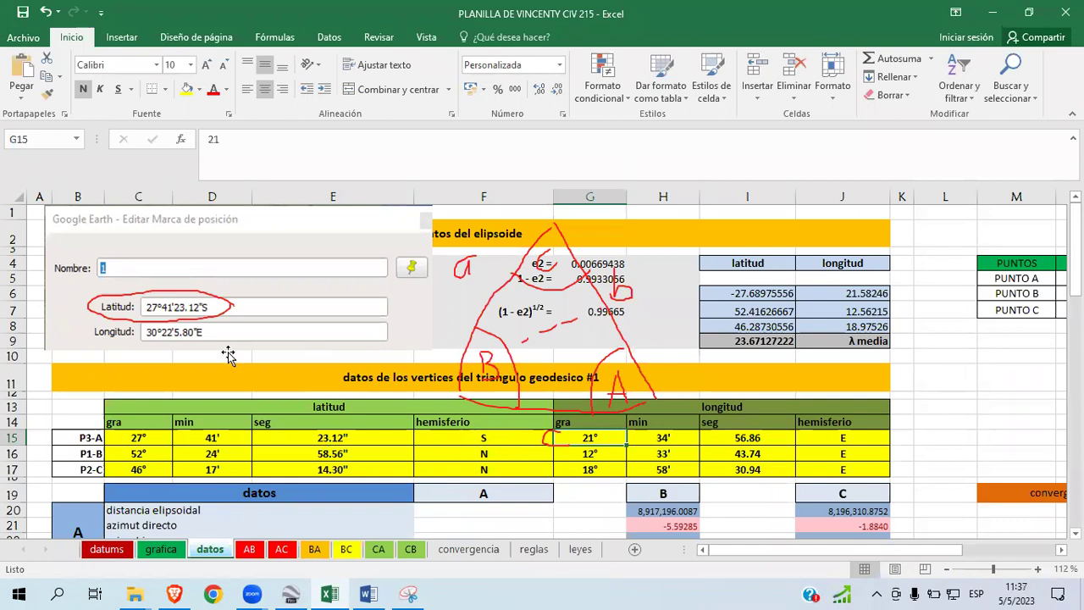
# Step: Circle the capture's longitude in pink and enter it in row P3-A as 30 degrees, 22 minutes, 5.8 seconds
pyautogui.moveTo(246, 332)
pyautogui.mouseDown()
pyautogui.moveTo(118, 315)
pyautogui.moveTo(86, 337)
pyautogui.moveTo(131, 351)
pyautogui.moveTo(237, 321)
pyautogui.mouseUp()
pyautogui.moveTo(561, 423)
pyautogui.mouseDown()
pyautogui.moveTo(584, 451)
pyautogui.moveTo(866, 437)
pyautogui.moveTo(787, 419)
pyautogui.moveTo(584, 424)
pyautogui.mouseUp()
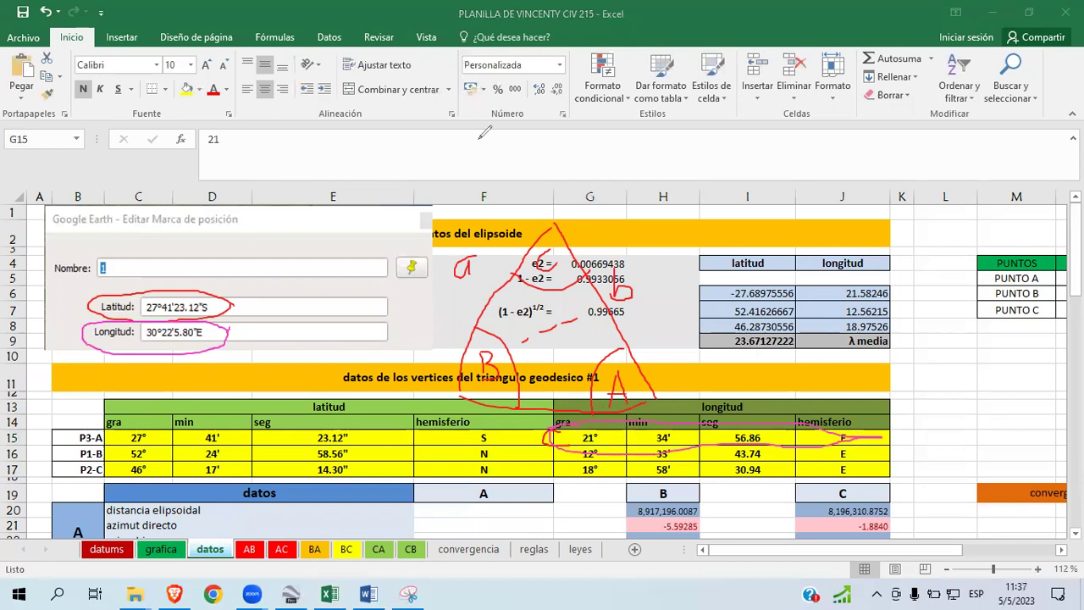
pyautogui.click(597, 435)
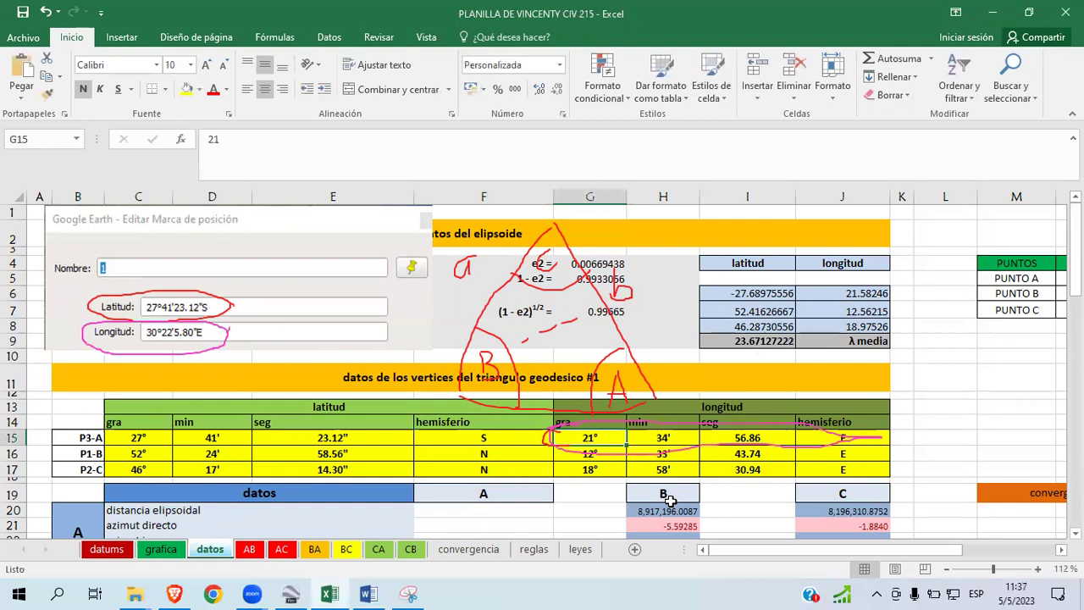
pyautogui.write('30')
pyautogui.press('Tab')
pyautogui.write('22')
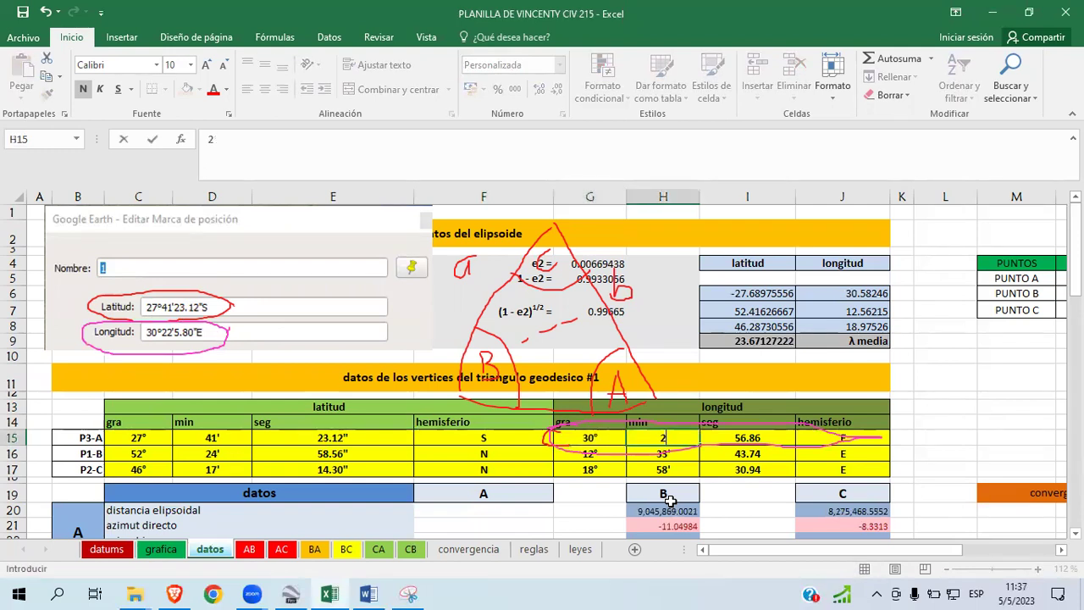
pyautogui.write('5')
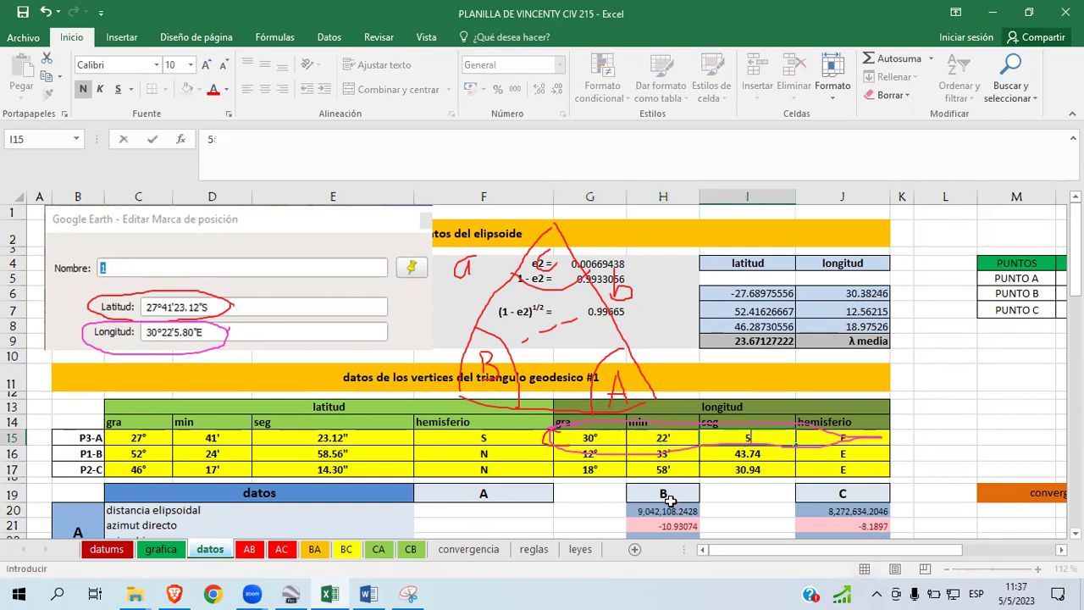
pyautogui.write('.8')
pyautogui.press('Tab')
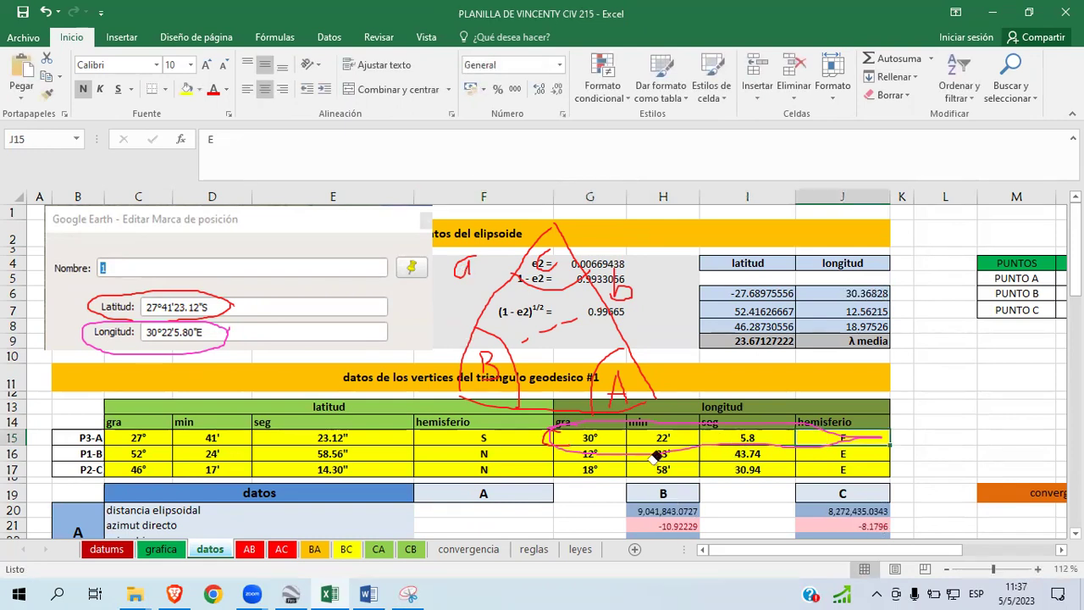
# Step: Erase the freehand marks around row P3-A's longitude cells and select its longitude hemisphere cell
pyautogui.moveTo(655, 457); pyautogui.dragTo(693, 439)
pyautogui.click(560, 440)
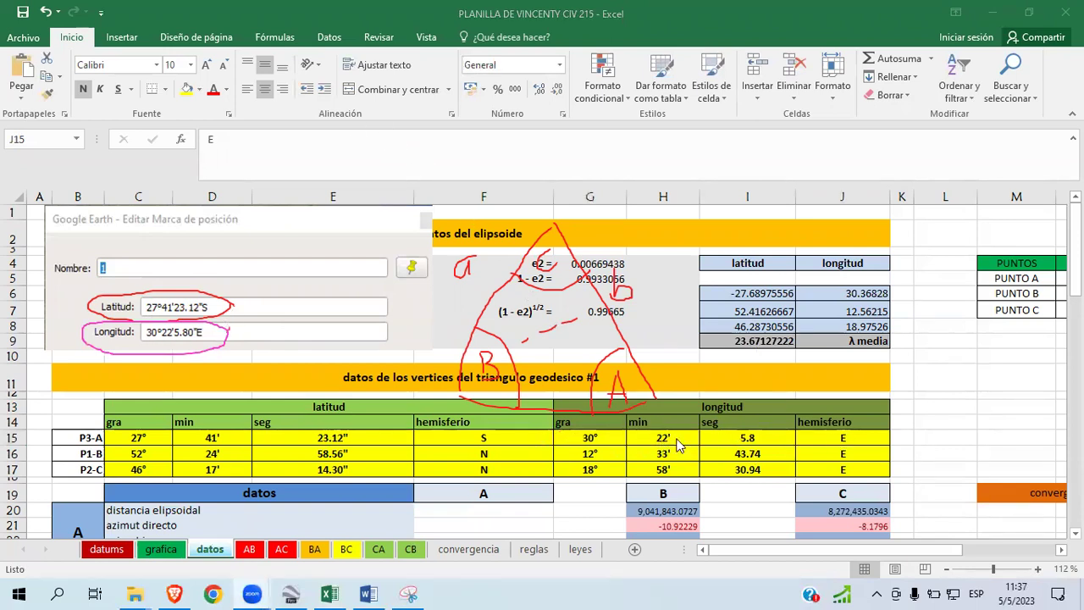
pyautogui.click(846, 437)
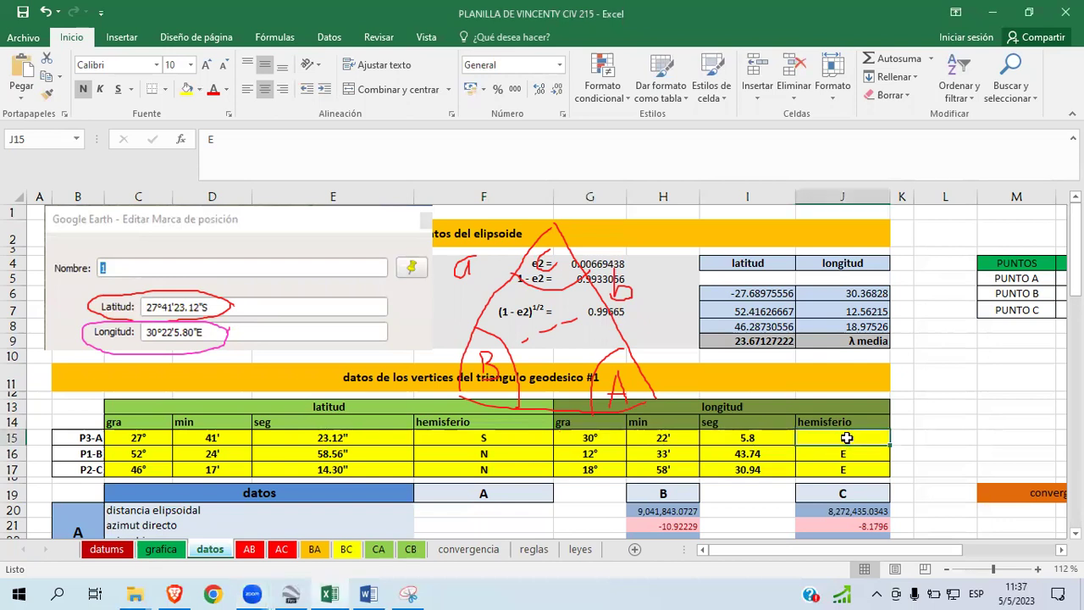
# Step: Delete placemark 1's capture from the datos sheet and select the P1-B row label
pyautogui.click(162, 267)
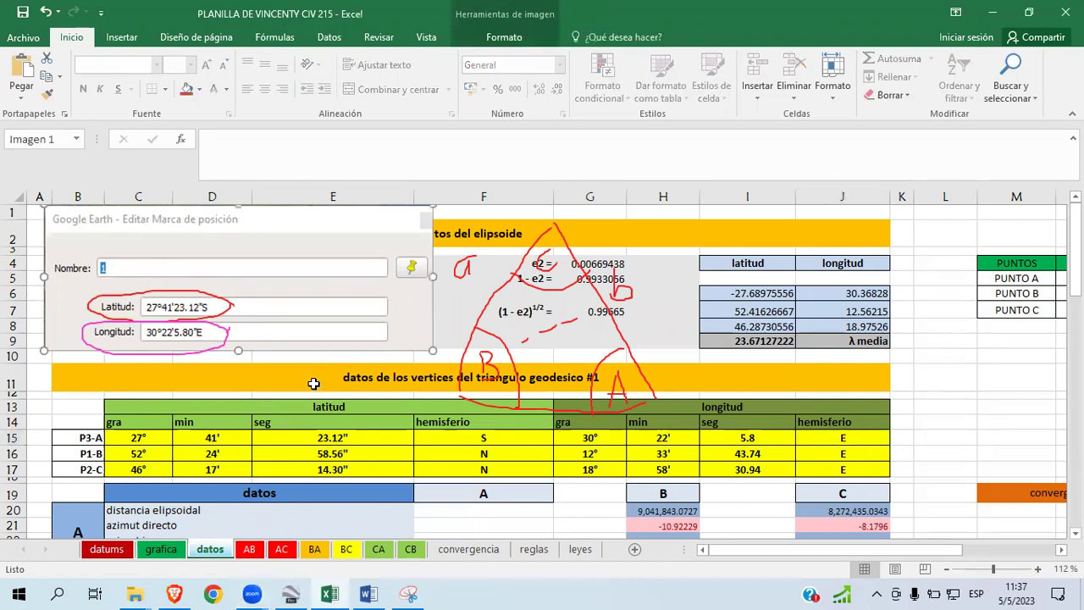
pyautogui.press('Delete')
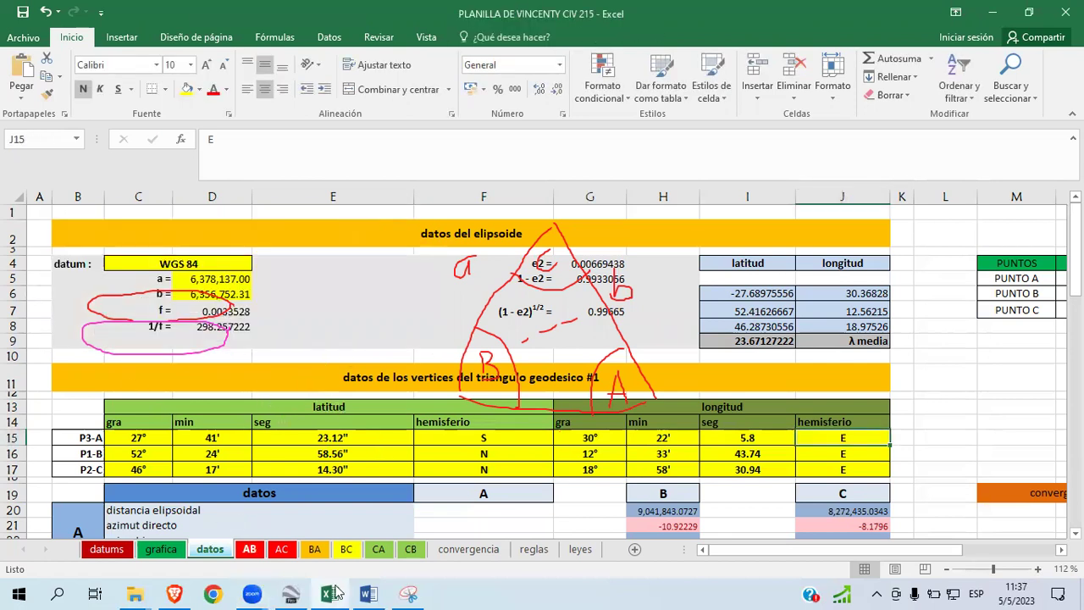
pyautogui.click(95, 455)
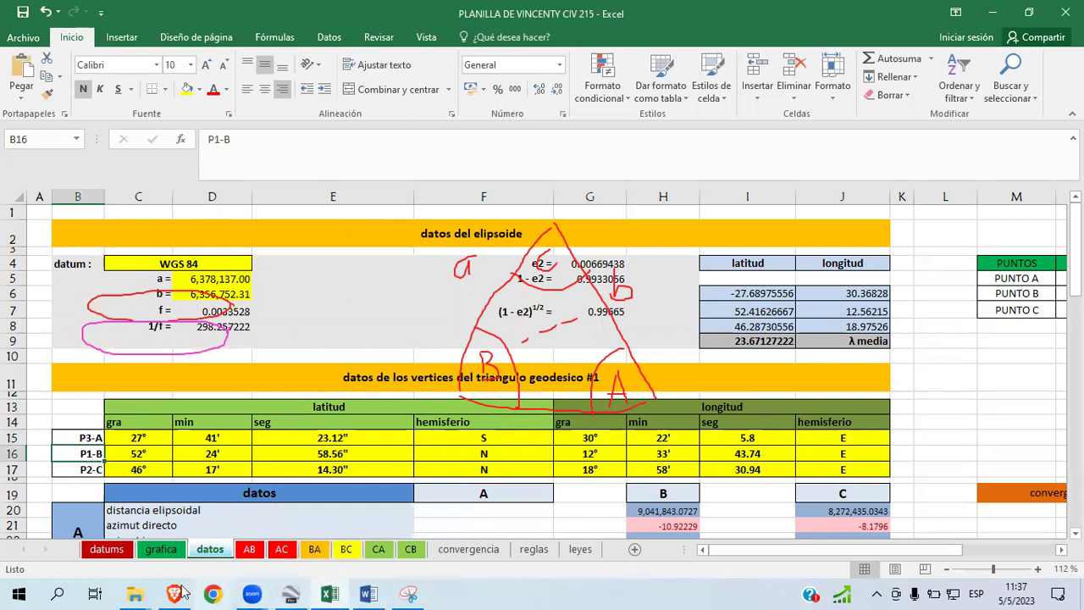
# Step: Switch to the LABORATORIO 4 Word document and copy the capture of placemark 1
pyautogui.click(290, 593)
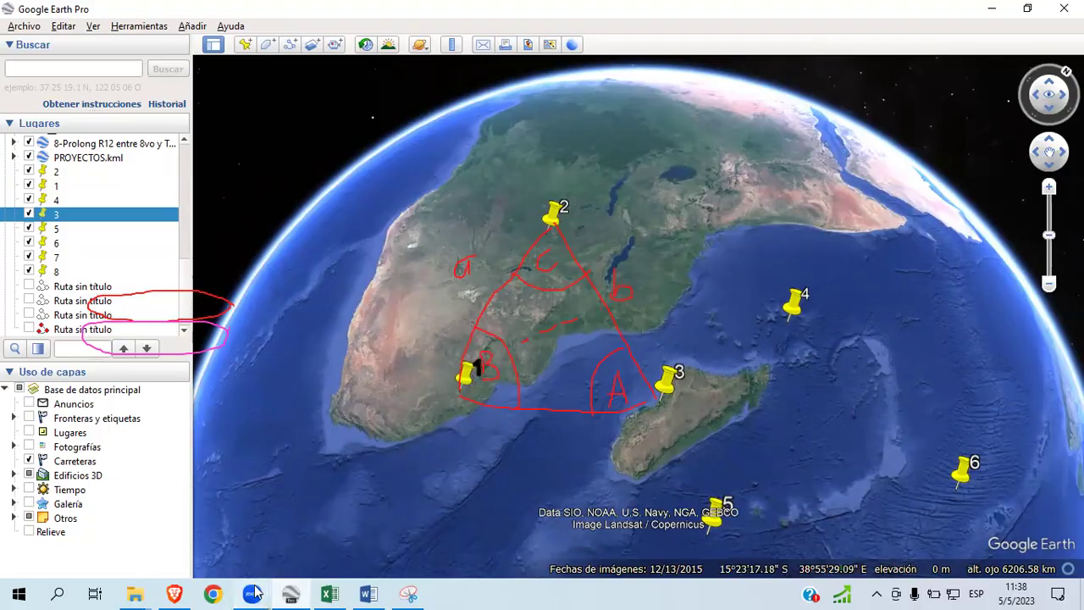
pyautogui.click(371, 593)
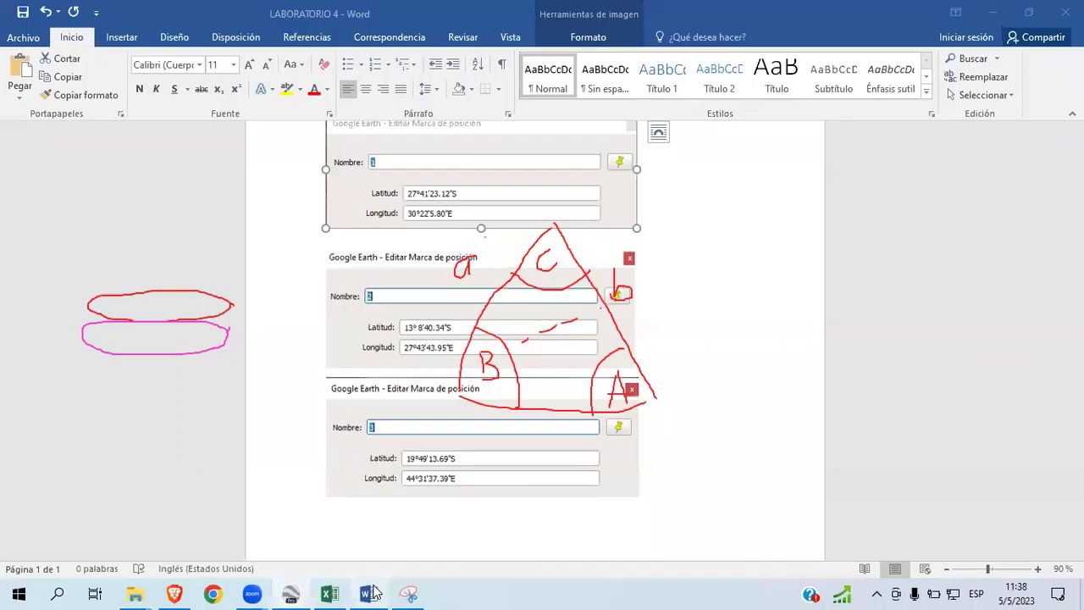
pyautogui.click(388, 310)
pyautogui.click(418, 169)
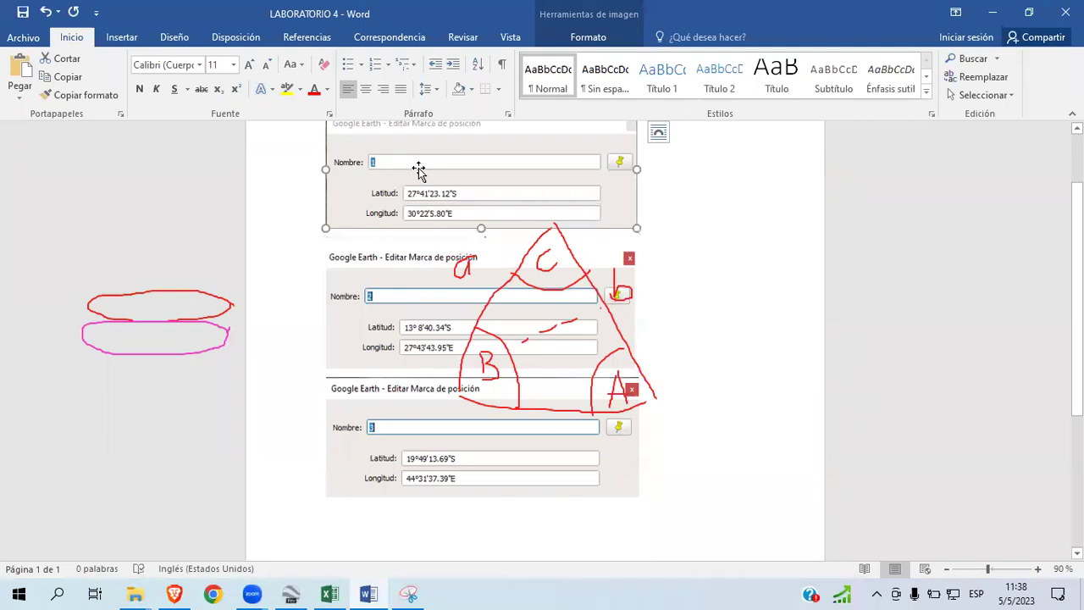
# Step: Back in Excel, paste the capture as a picture at cell A1 of the datos sheet and position it above the vertex table
pyautogui.click(329, 593)
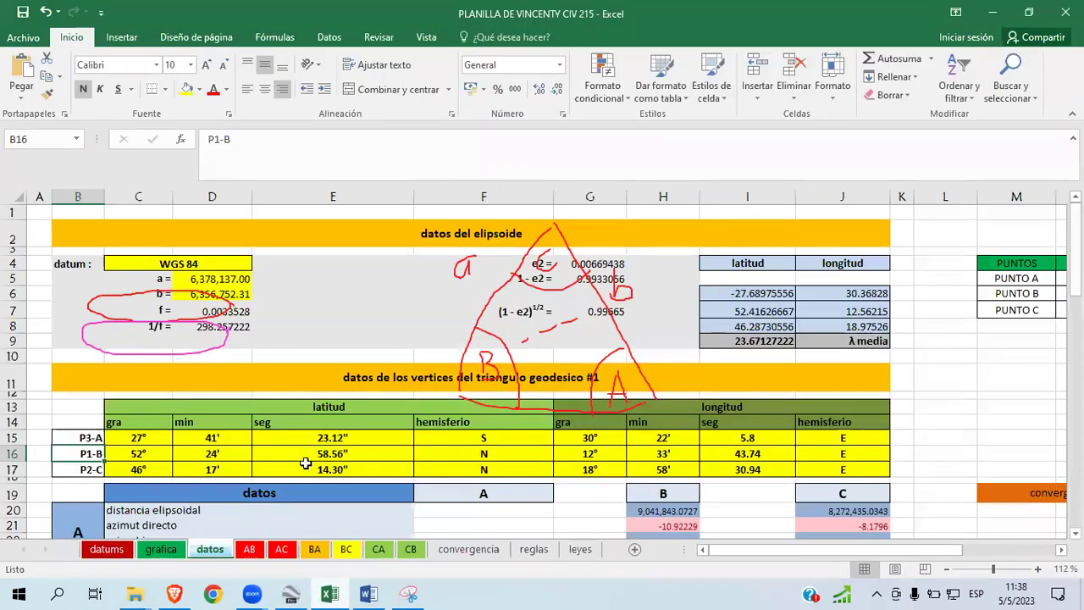
pyautogui.click(117, 224)
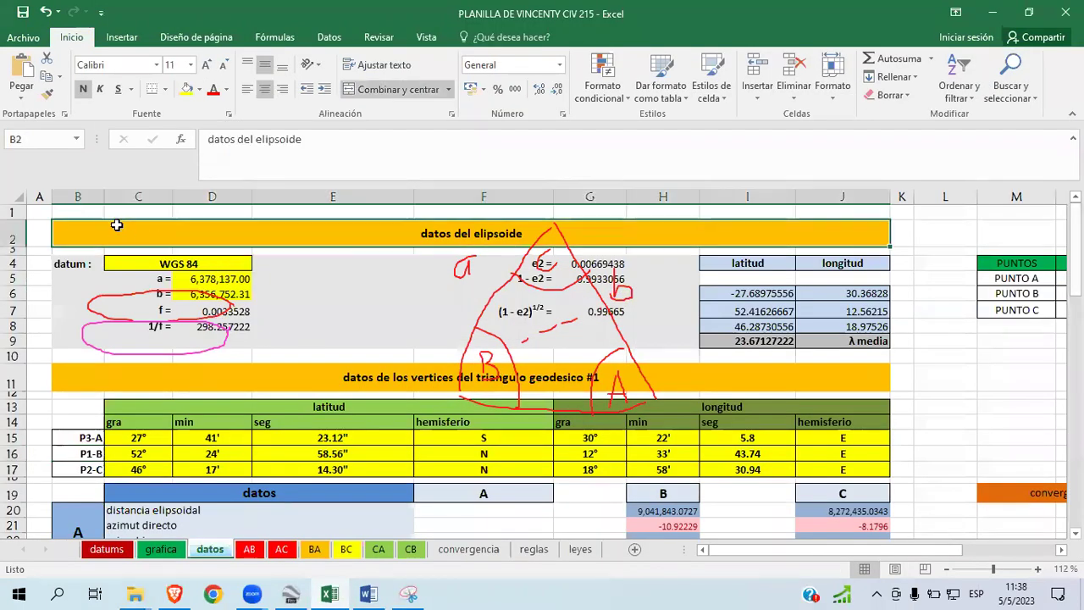
pyautogui.click(289, 304)
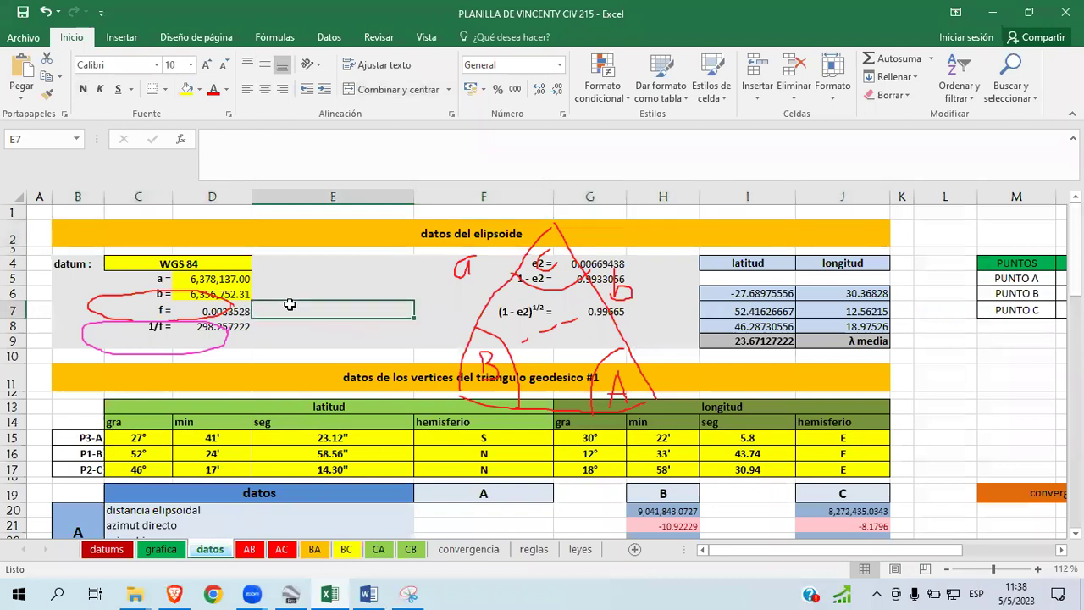
pyautogui.click(335, 277)
pyautogui.click(39, 217)
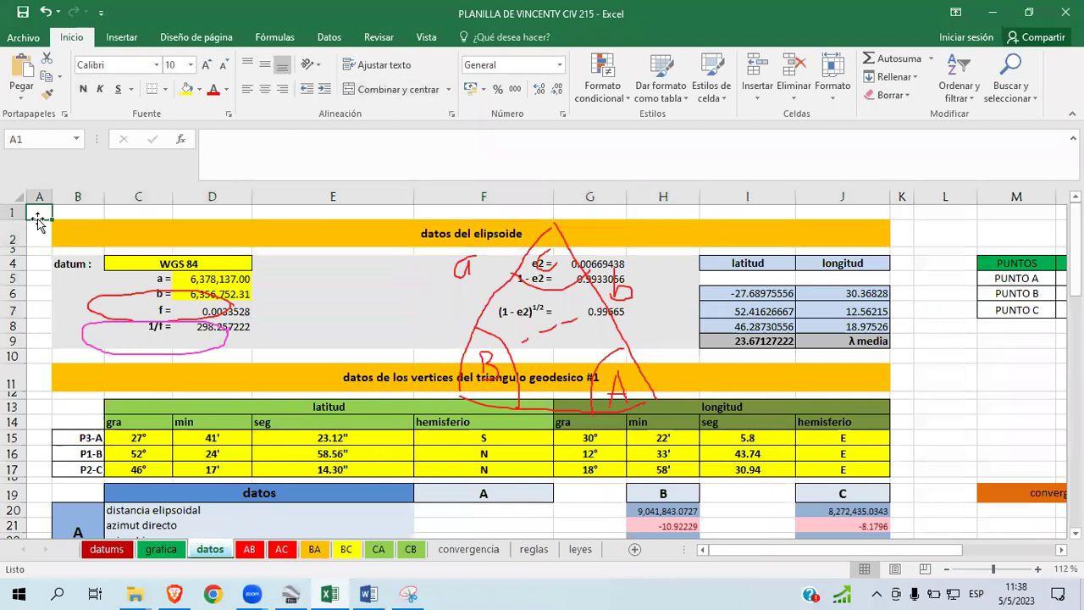
pyautogui.rightClick(43, 210)
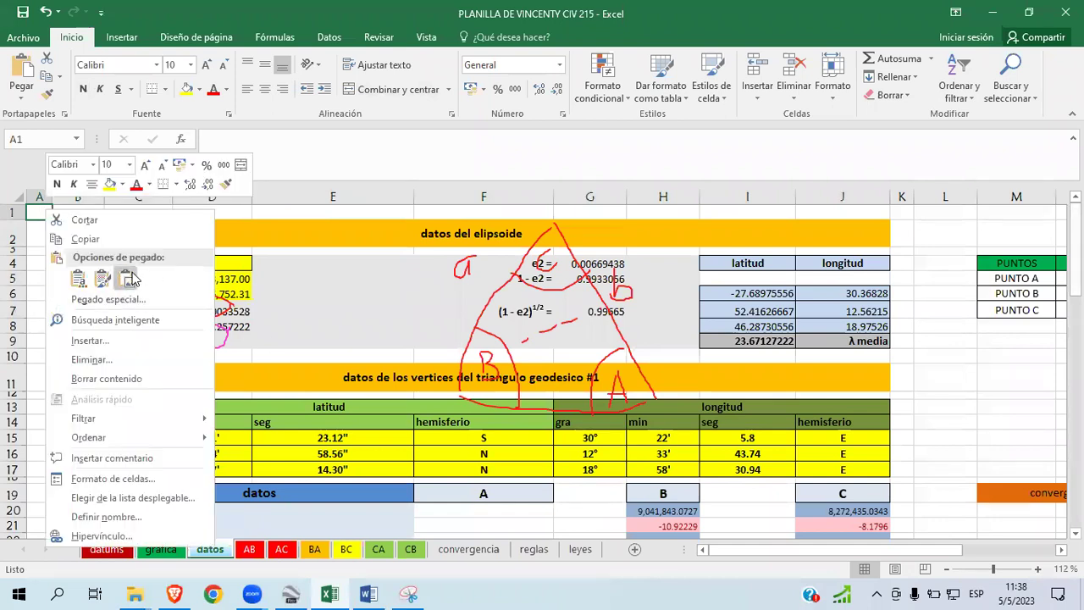
pyautogui.click(127, 279)
pyautogui.moveTo(305, 271); pyautogui.dragTo(342, 259)
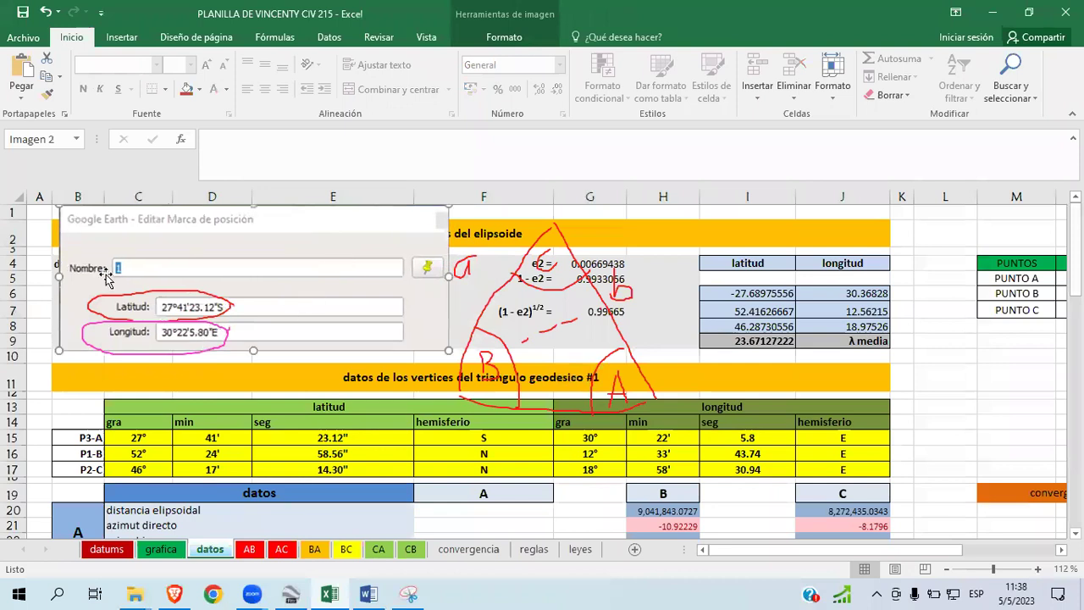
# Step: Circle the vertex letters A, B and C in the row labels in pink, and erase those circles
pyautogui.click(93, 455)
pyautogui.press('Right')
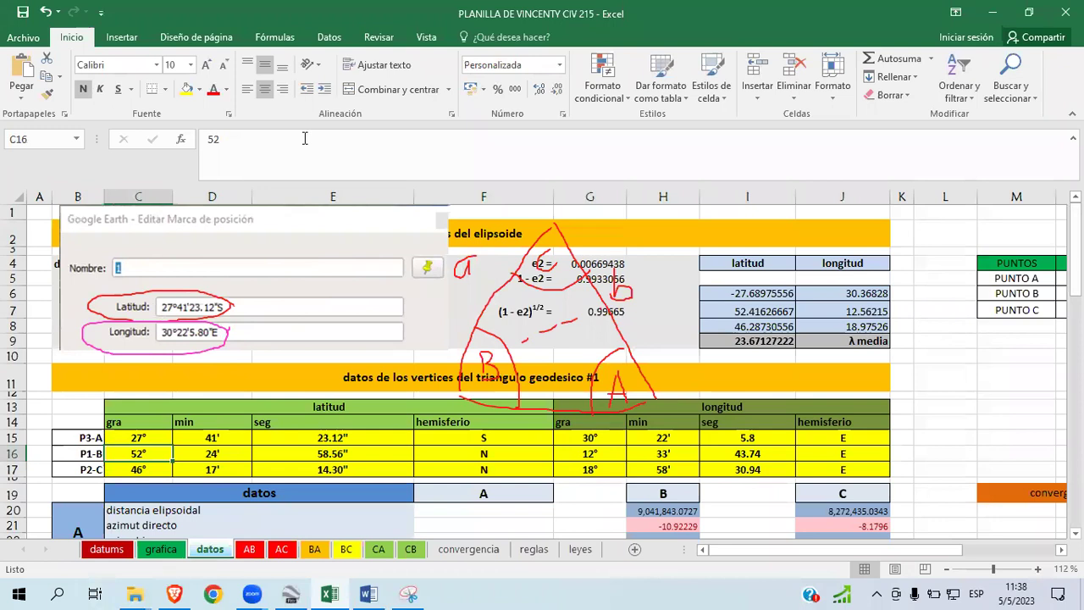
pyautogui.moveTo(107, 429)
pyautogui.mouseDown()
pyautogui.moveTo(95, 474)
pyautogui.moveTo(105, 464)
pyautogui.mouseUp()
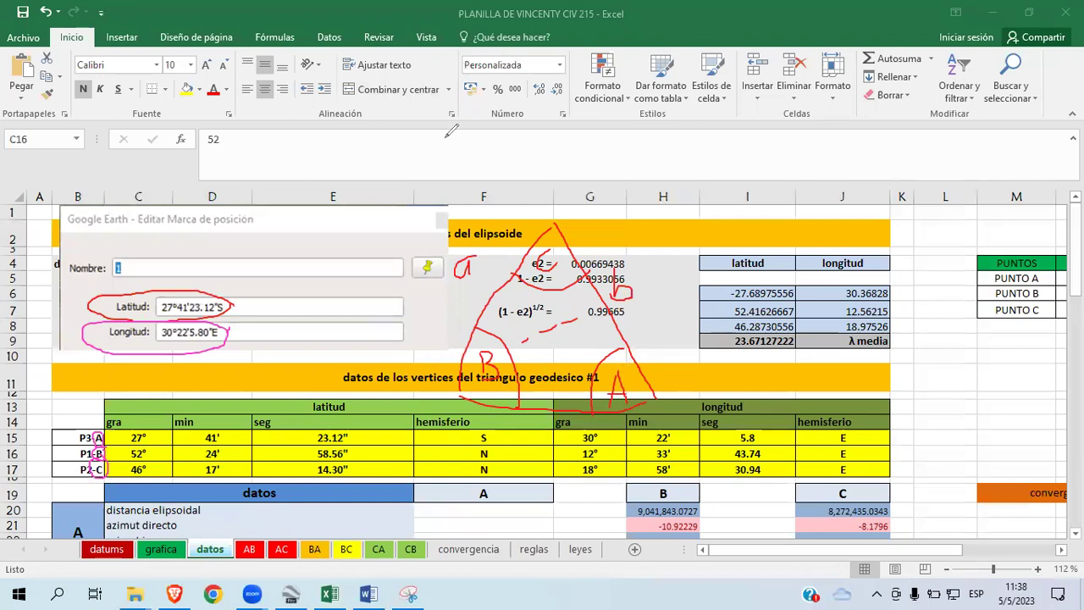
pyautogui.moveTo(100, 426); pyautogui.dragTo(89, 490)
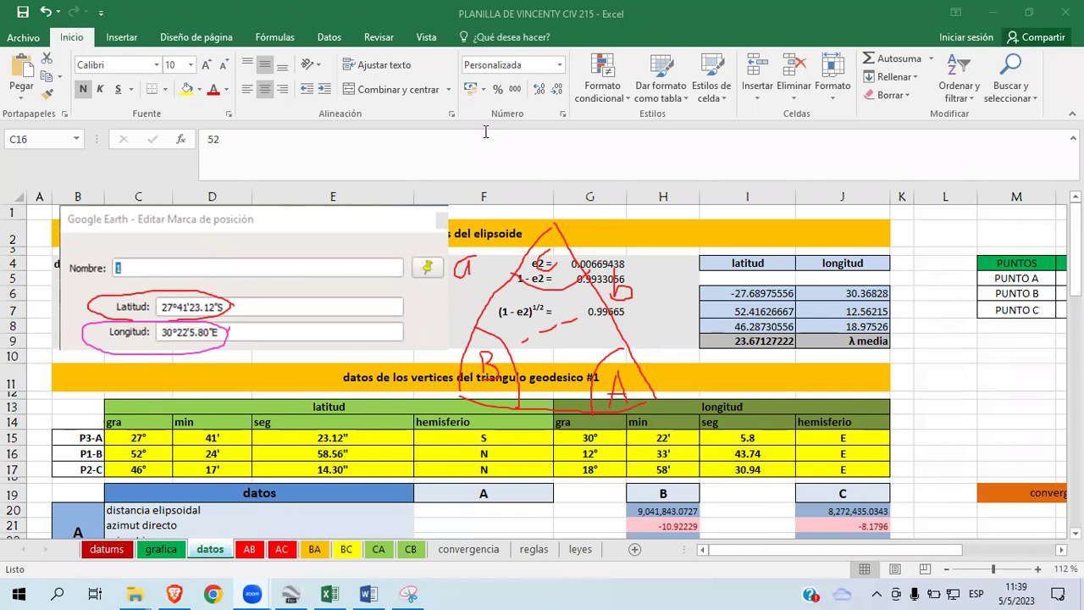
# Step: Draw a pink arrow from the capture to row P1-B and circle the placemark's name, undoing the stroke under the row's latitude
pyautogui.moveTo(74, 318)
pyautogui.mouseDown()
pyautogui.moveTo(49, 383)
pyautogui.moveTo(64, 459)
pyautogui.mouseUp()
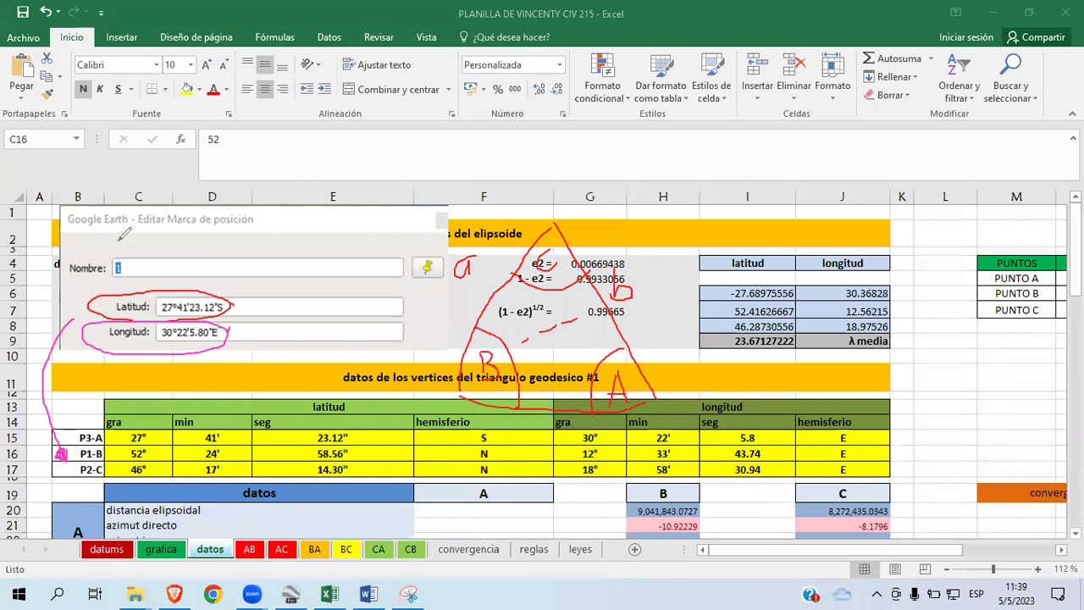
pyautogui.moveTo(124, 255)
pyautogui.mouseDown()
pyautogui.moveTo(112, 259)
pyautogui.moveTo(110, 272)
pyautogui.moveTo(127, 269)
pyautogui.moveTo(119, 273)
pyautogui.mouseUp()
pyautogui.moveTo(148, 442)
pyautogui.mouseDown()
pyautogui.moveTo(126, 453)
pyautogui.moveTo(375, 454)
pyautogui.mouseUp()
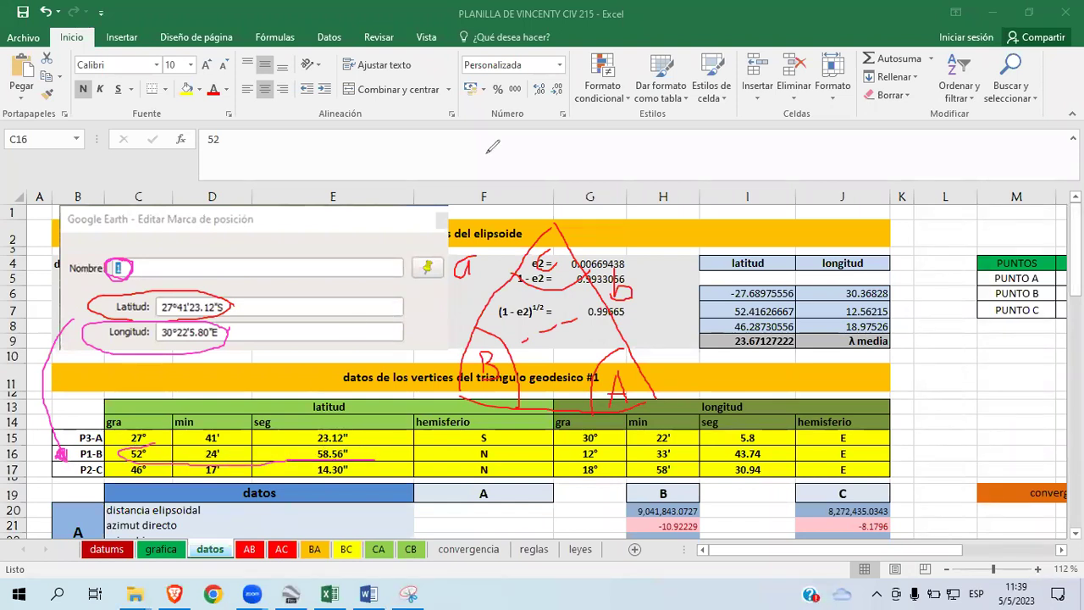
pyautogui.hotkey('ctrl', 'z')
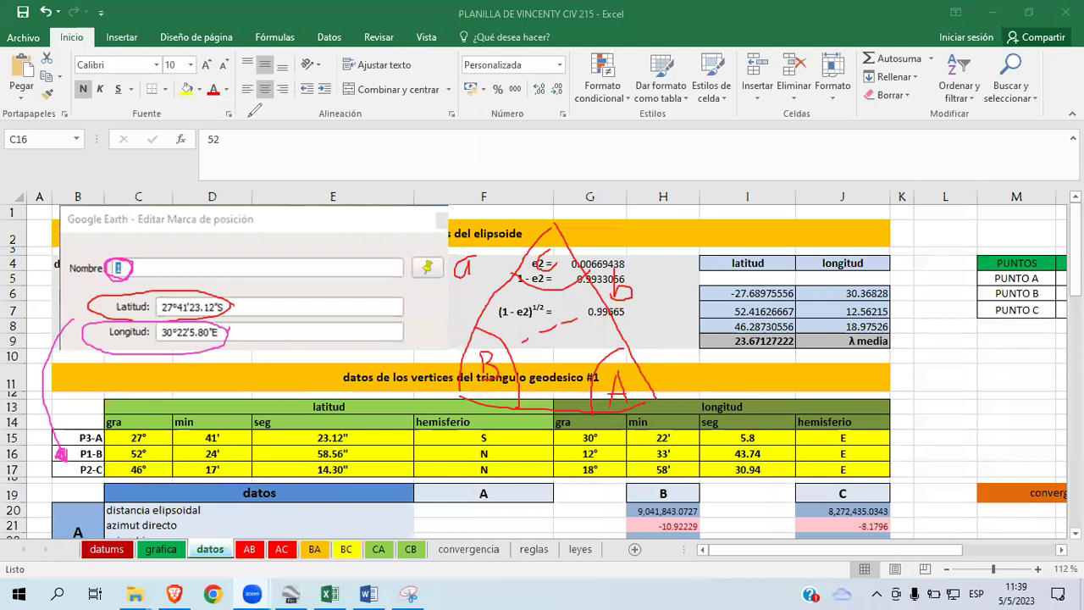
pyautogui.click(138, 436)
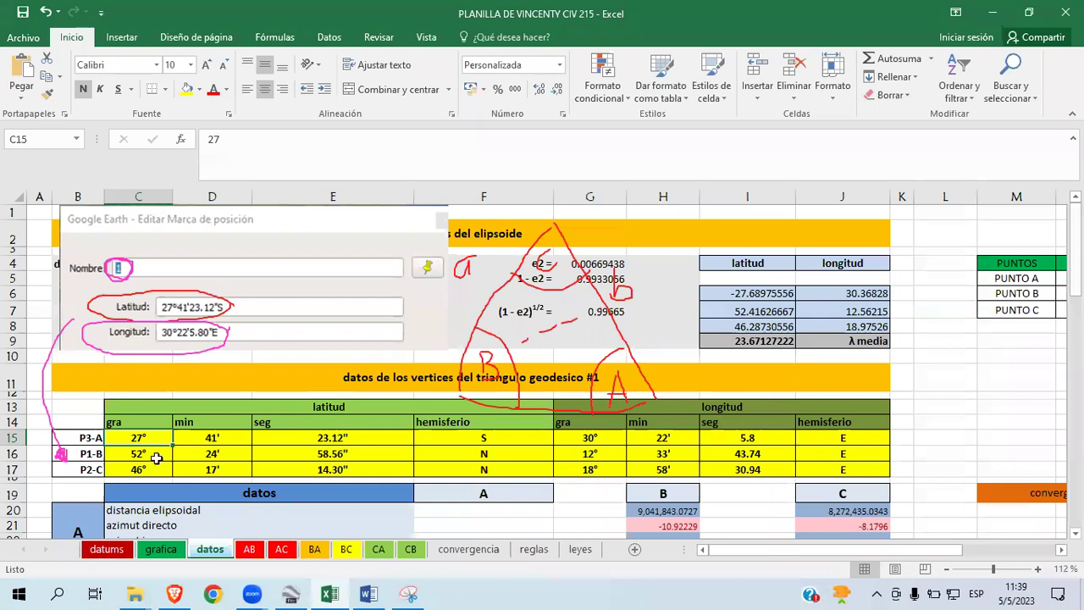
pyautogui.click(139, 453)
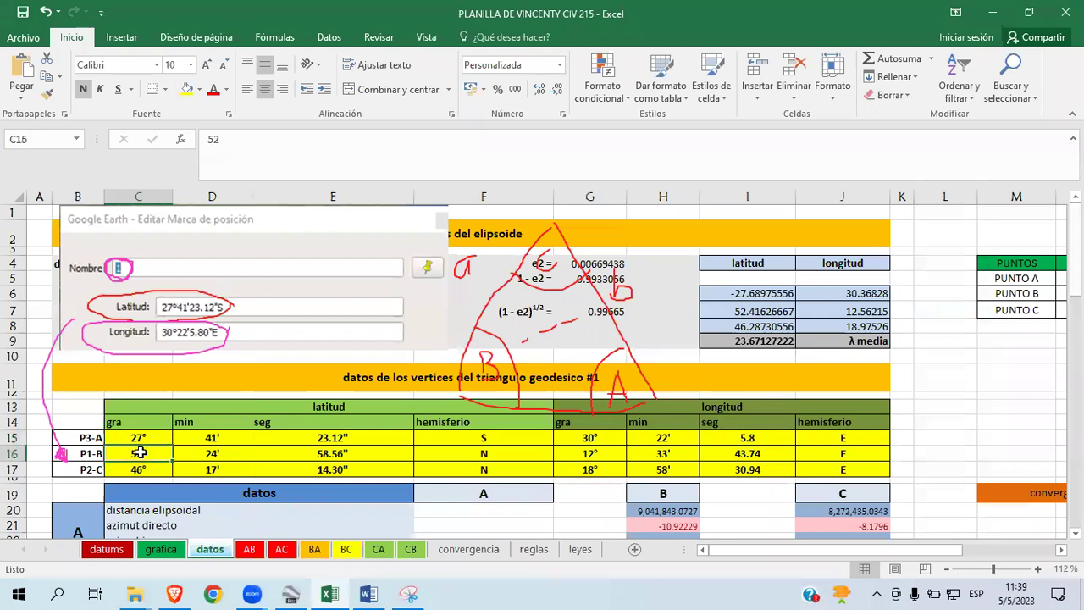
pyautogui.click(149, 550)
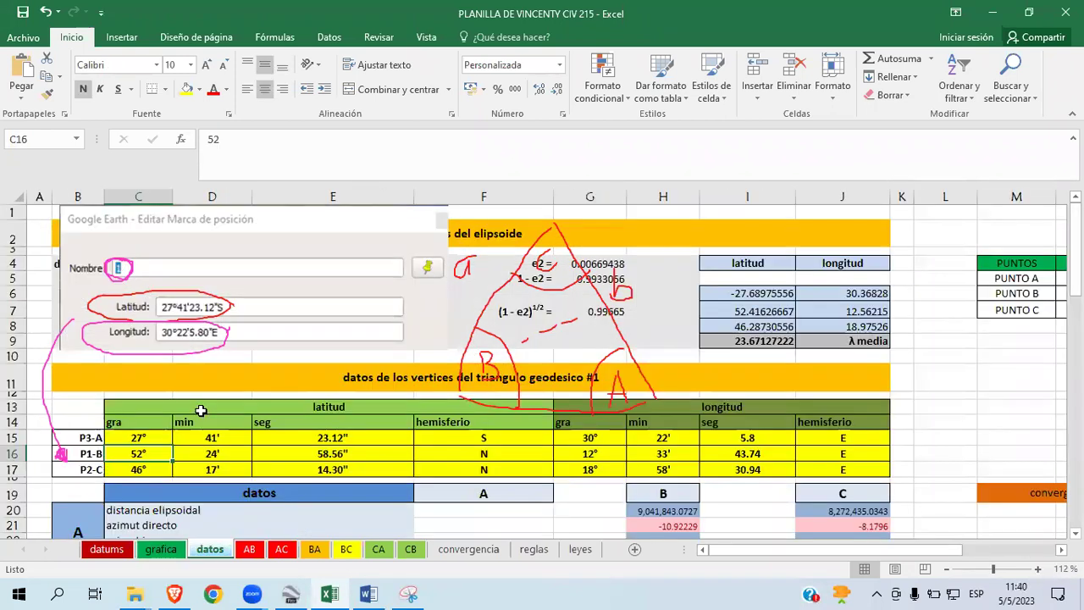
pyautogui.click(209, 549)
# Step: Enter row P1-B's latitude as 27 degrees, 41 minutes, 23.12 seconds, hemisphere S
pyautogui.doubleClick(141, 454)
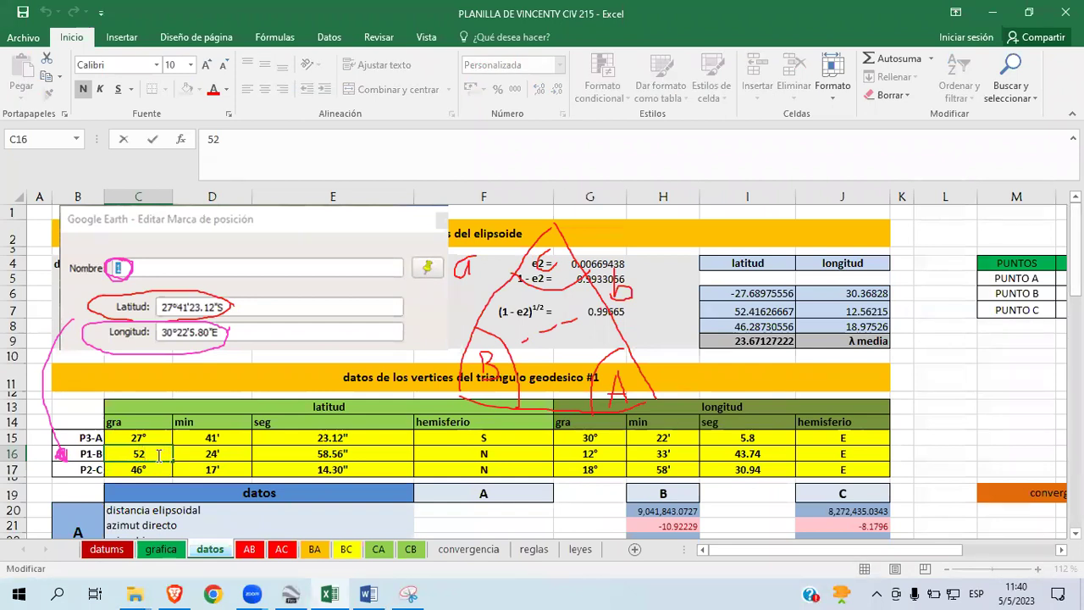
pyautogui.press('BackSpace')
pyautogui.write('27')
pyautogui.press('Tab')
pyautogui.write('41')
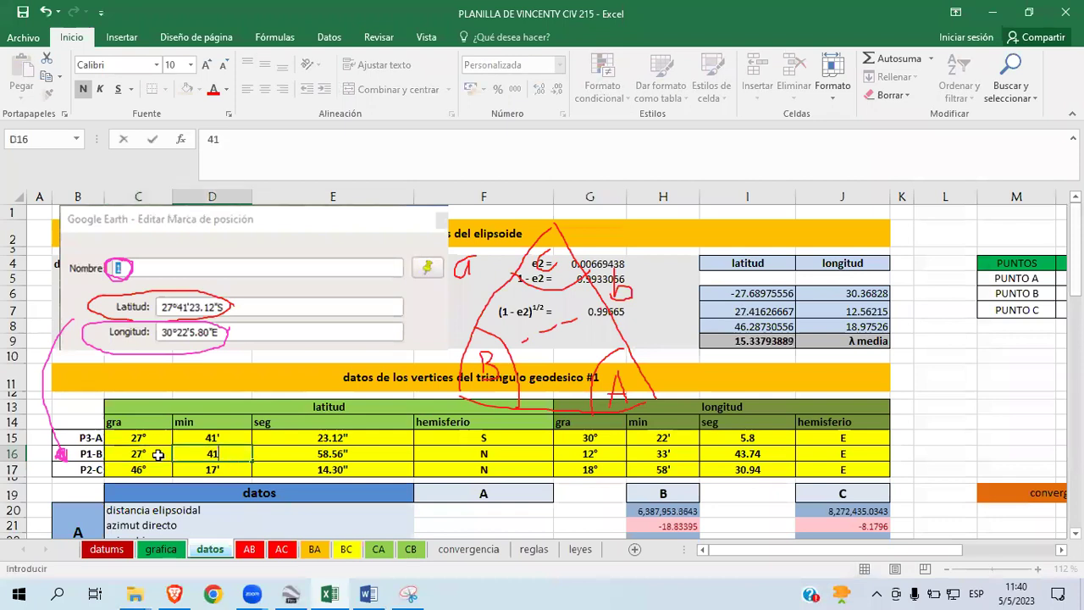
pyautogui.press('Tab')
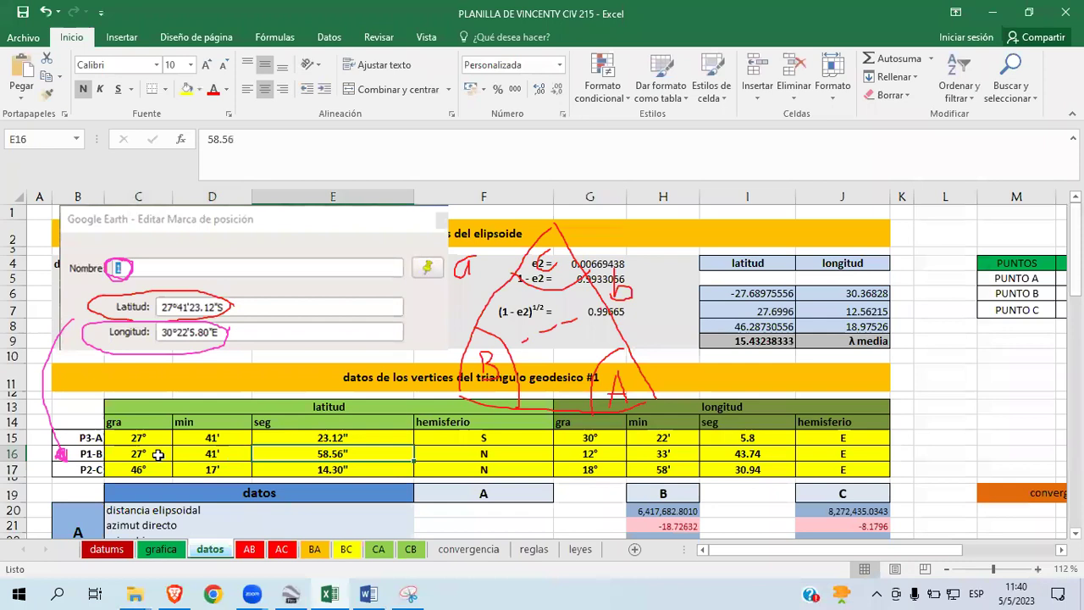
pyautogui.write('23.12')
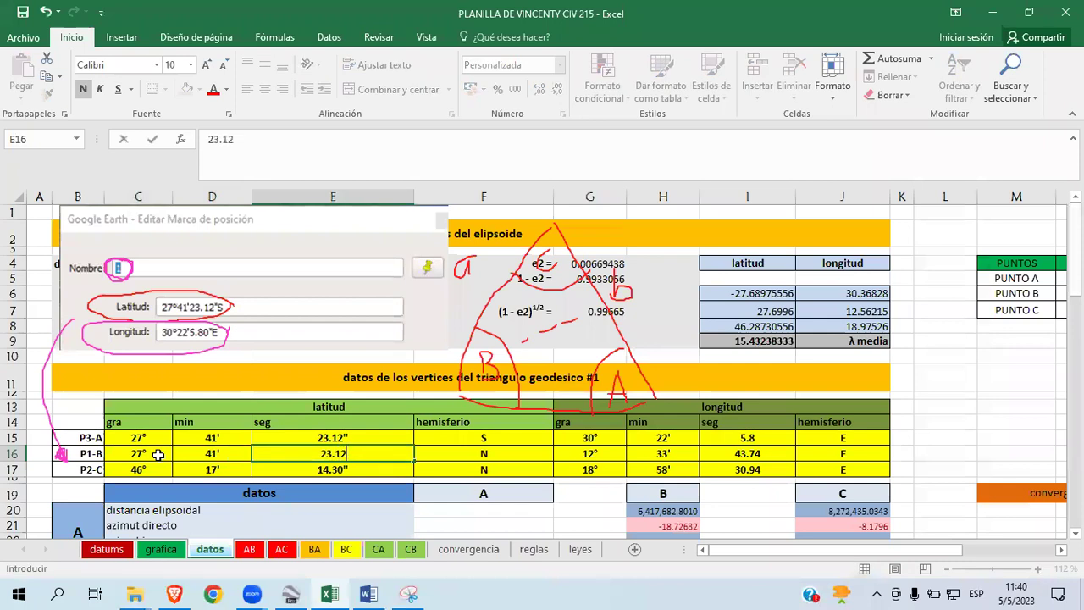
pyautogui.press('Tab')
pyautogui.write('S')
pyautogui.press('Tab')
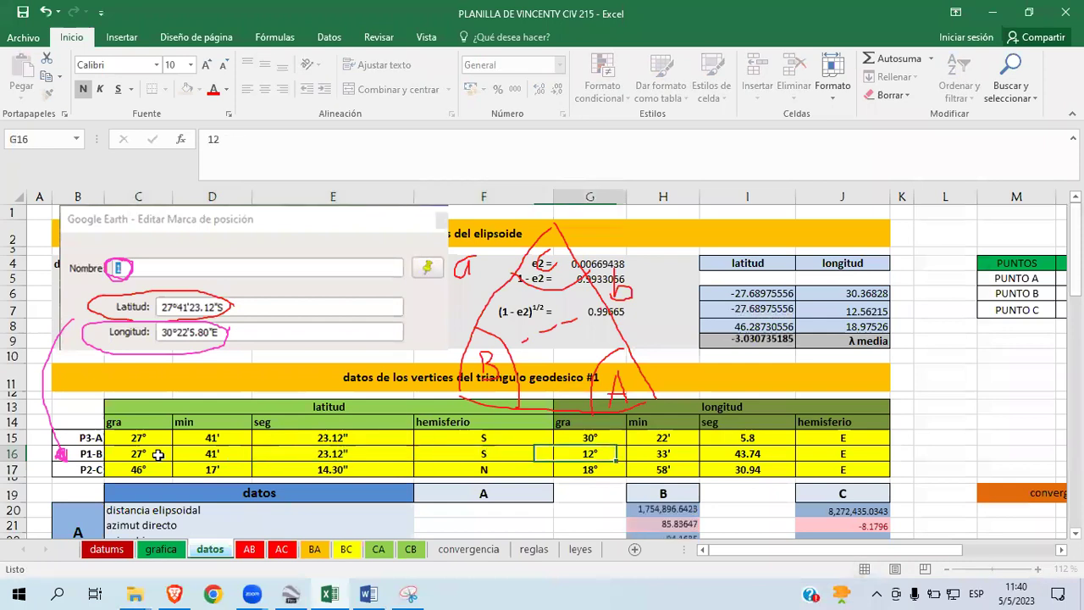
# Step: Enter row P1-B's longitude as 30 degrees, 22 minutes, 5.8 seconds
pyautogui.write('30')
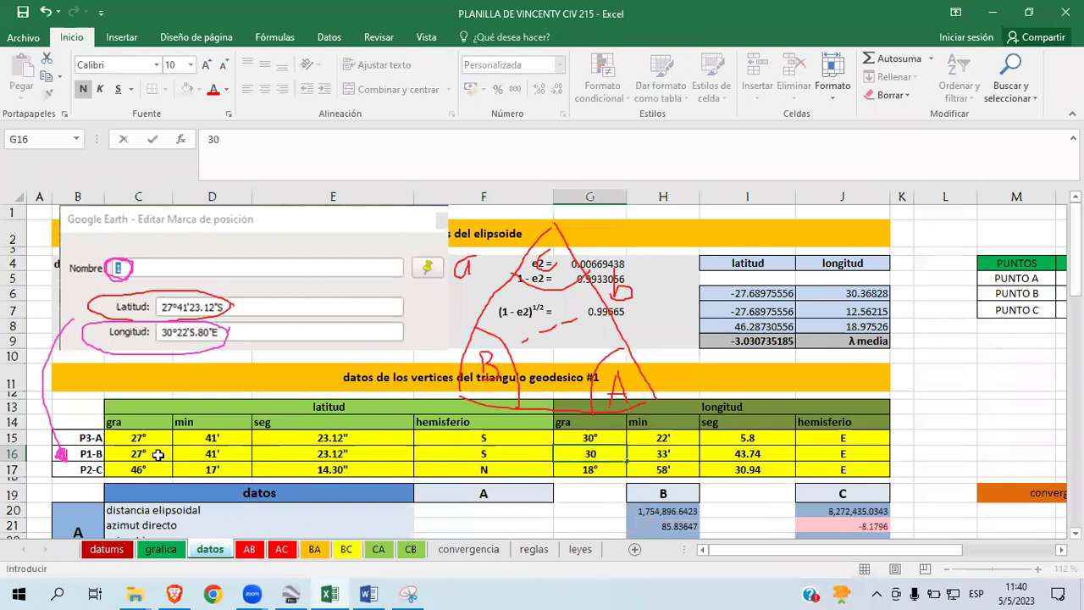
pyautogui.press('Tab')
pyautogui.write('22')
pyautogui.press('Tab')
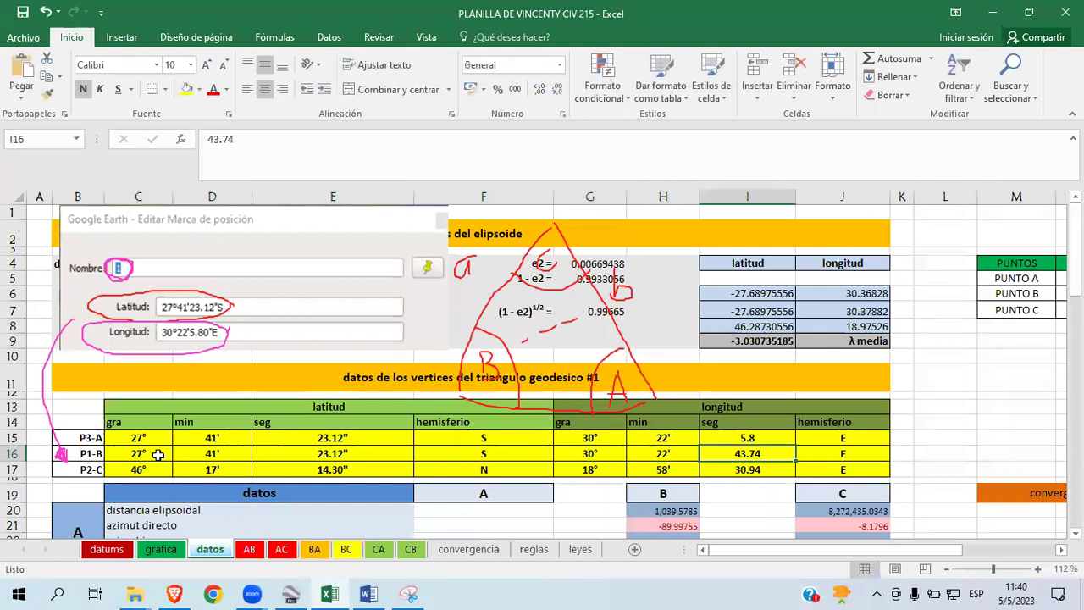
pyautogui.write('5.8')
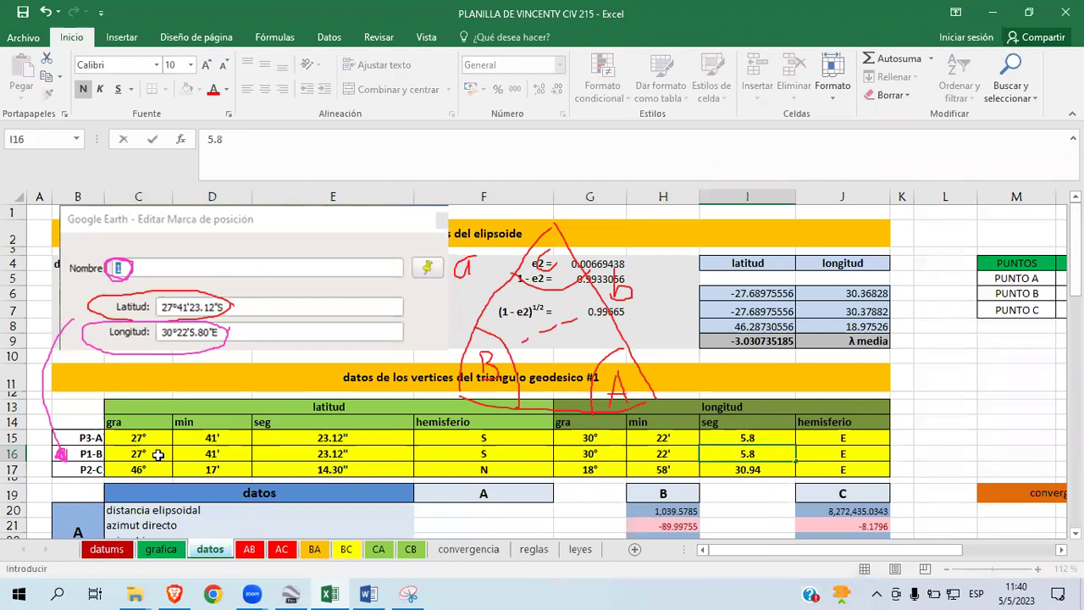
pyautogui.press('Tab')
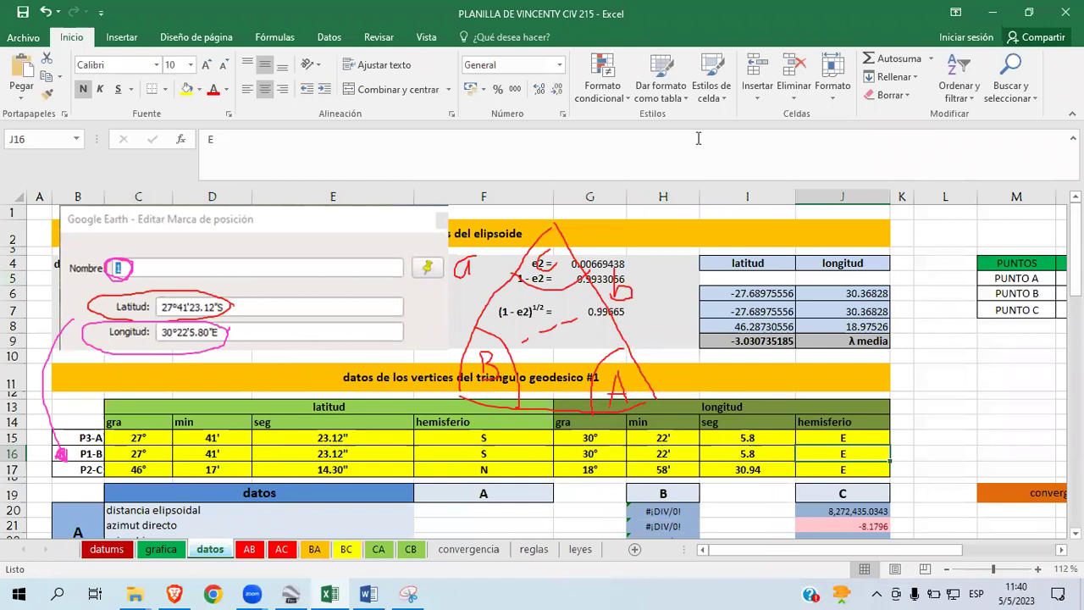
# Step: Clear all freehand marks and placemark 1's capture from the sheet, and select row P3-A's latitude degrees cell
pyautogui.press('Escape')
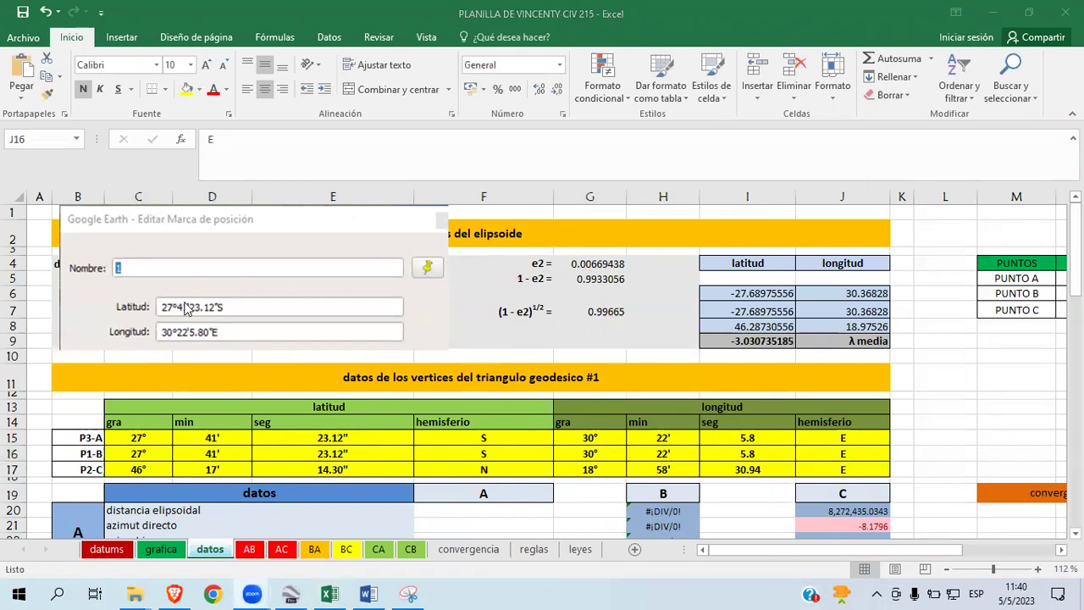
pyautogui.click(92, 265)
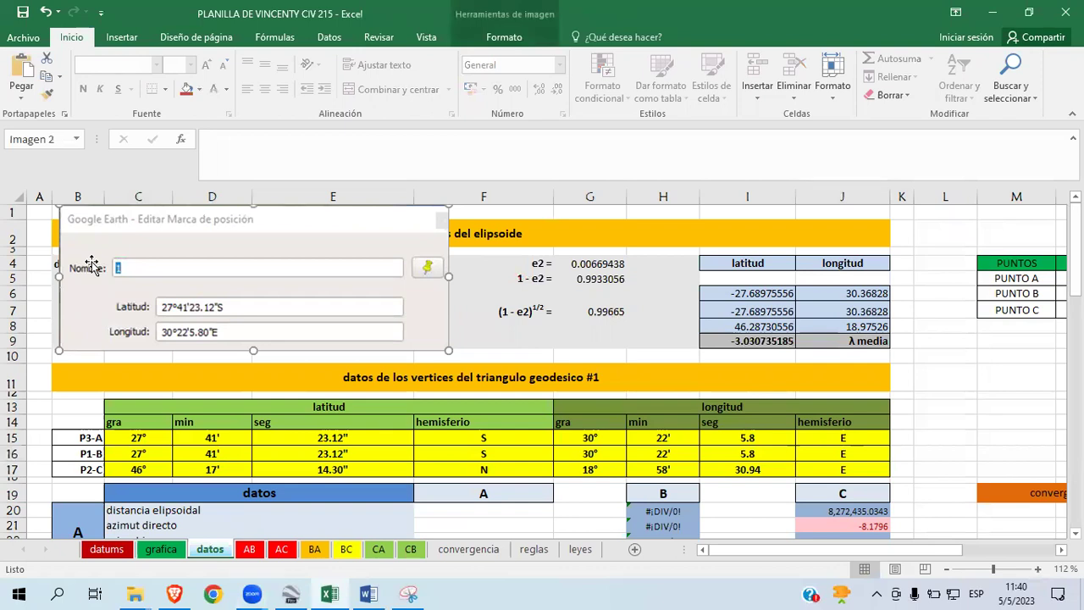
pyautogui.press('Delete')
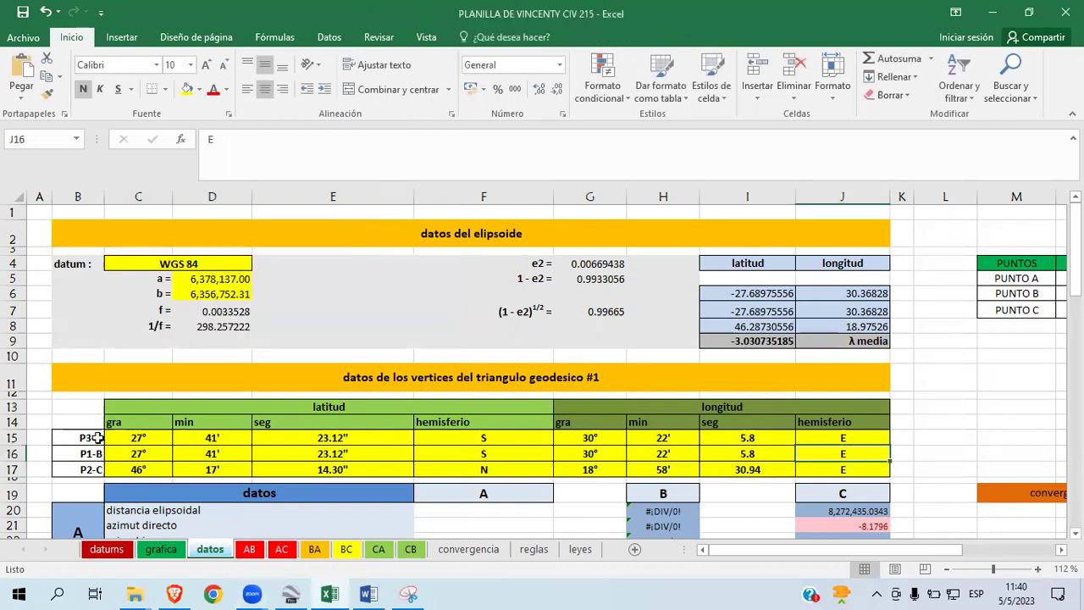
pyautogui.click(90, 438)
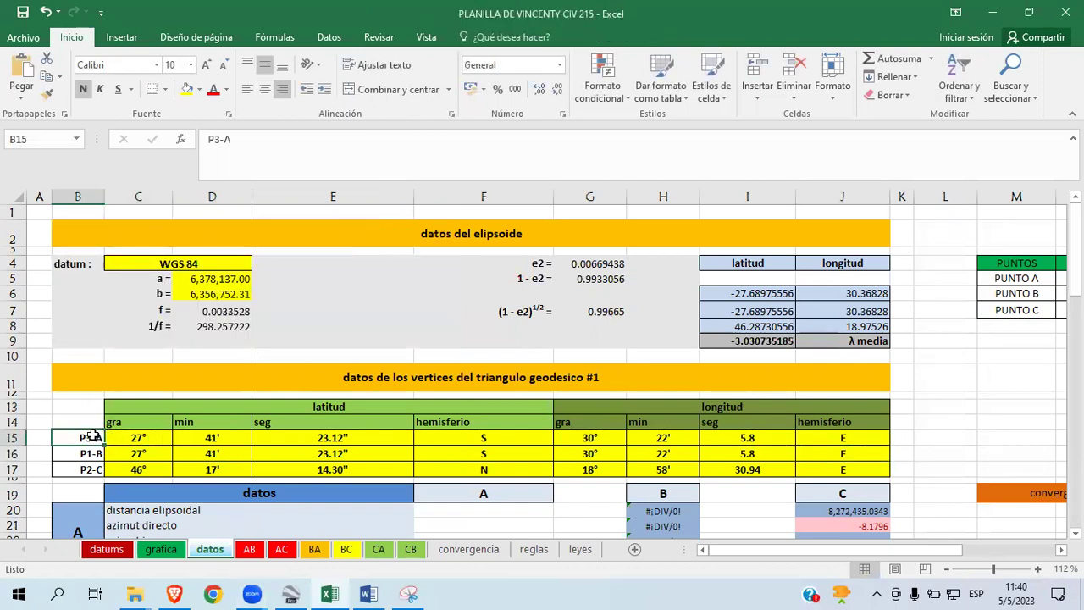
pyautogui.click(126, 436)
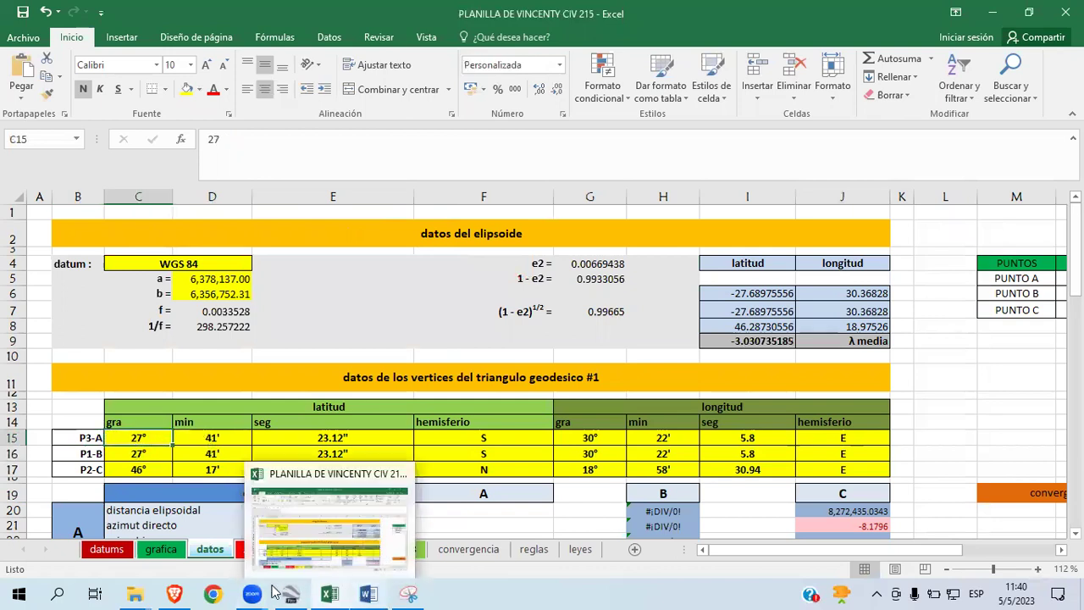
pyautogui.click(364, 591)
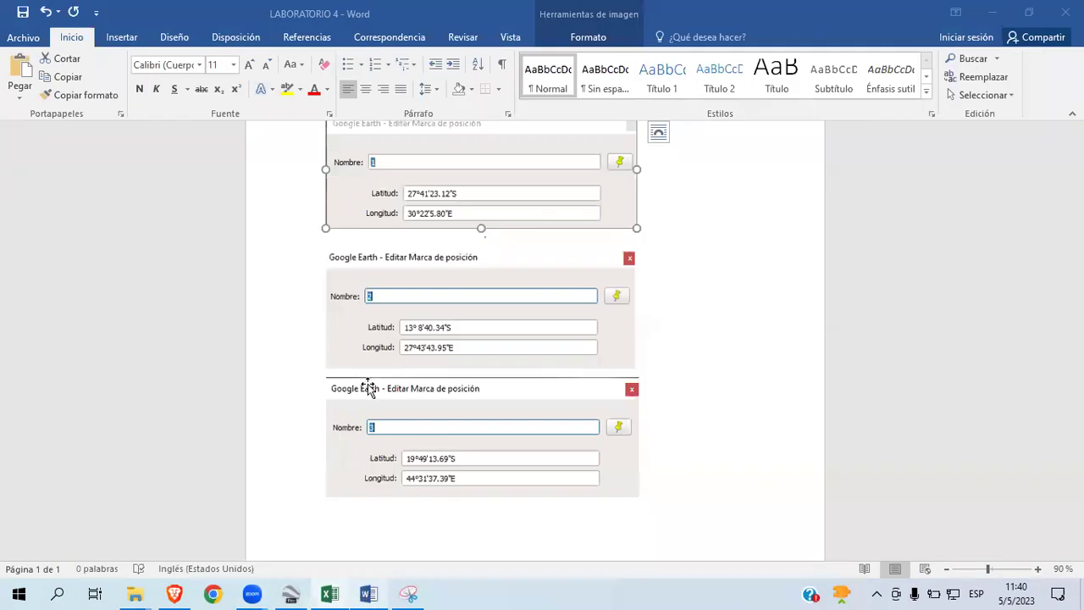
pyautogui.click(394, 296)
pyautogui.click(399, 438)
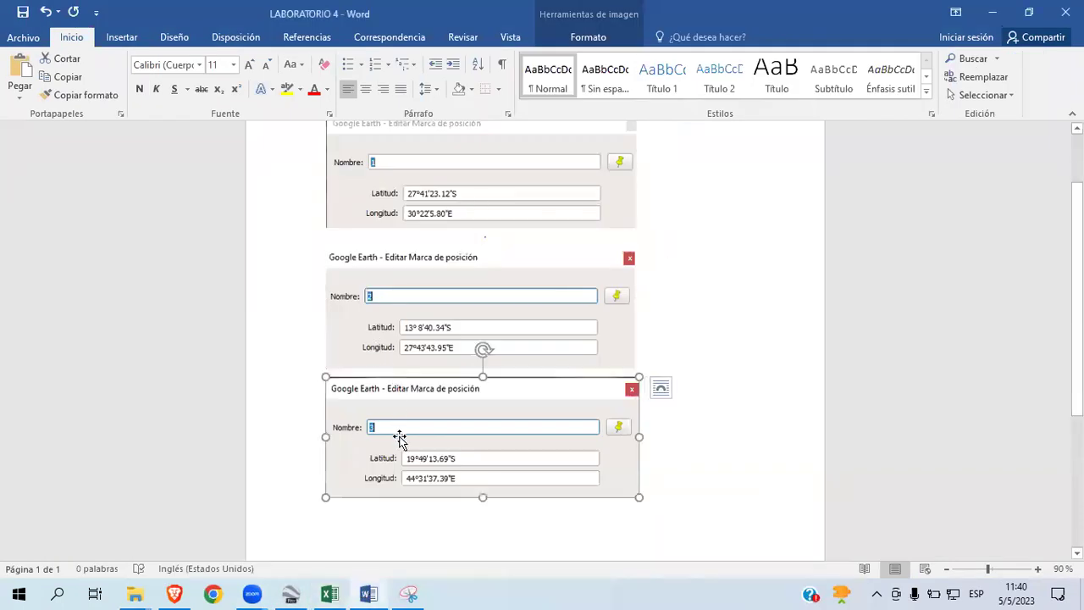
pyautogui.click(329, 594)
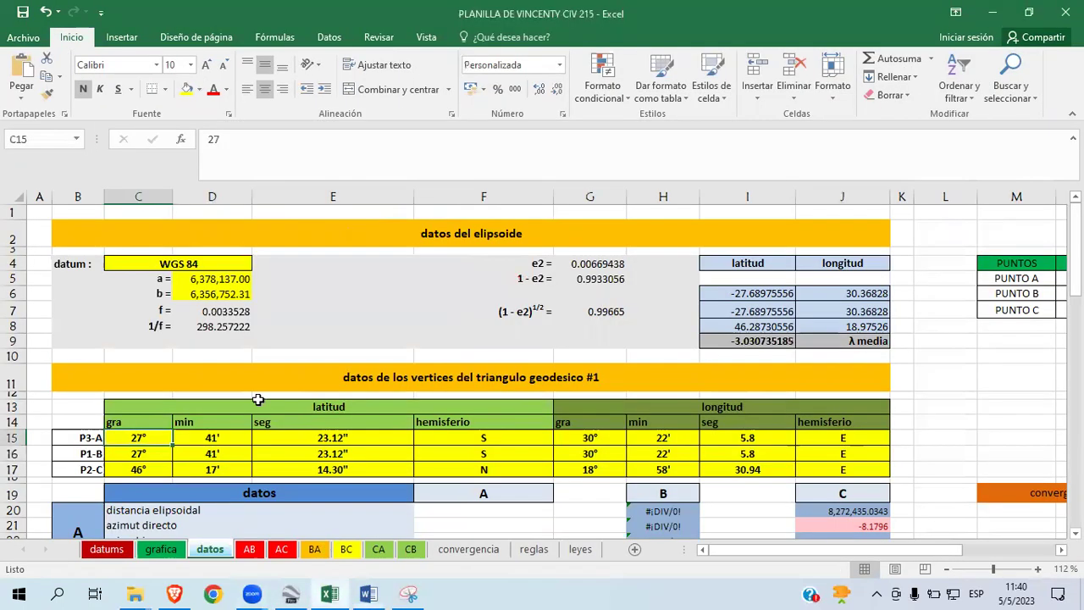
pyautogui.click(43, 223)
pyautogui.click(41, 212)
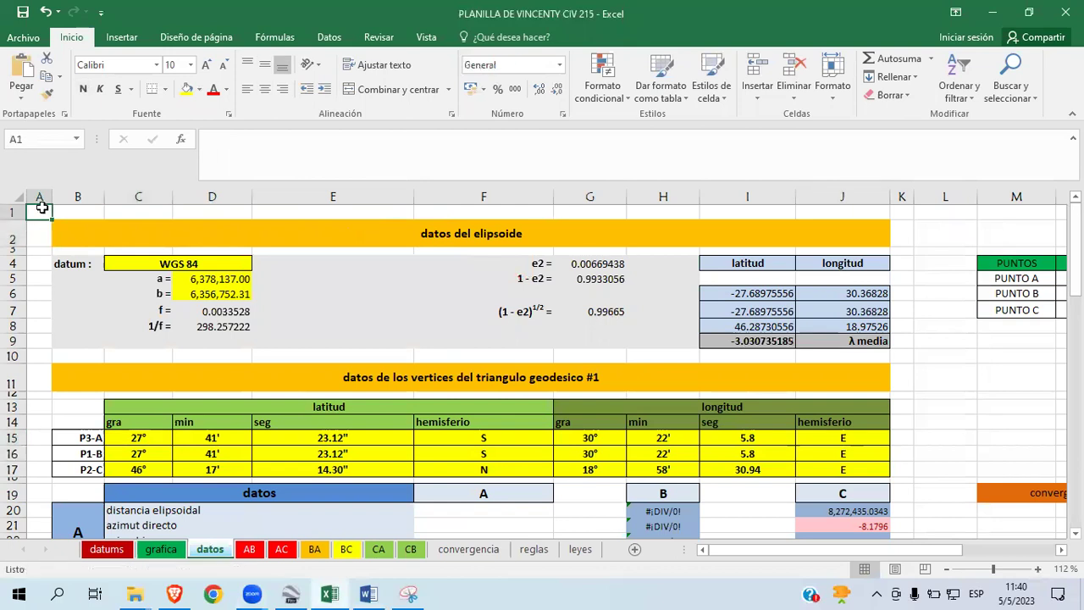
pyautogui.rightClick(43, 210)
pyautogui.click(102, 279)
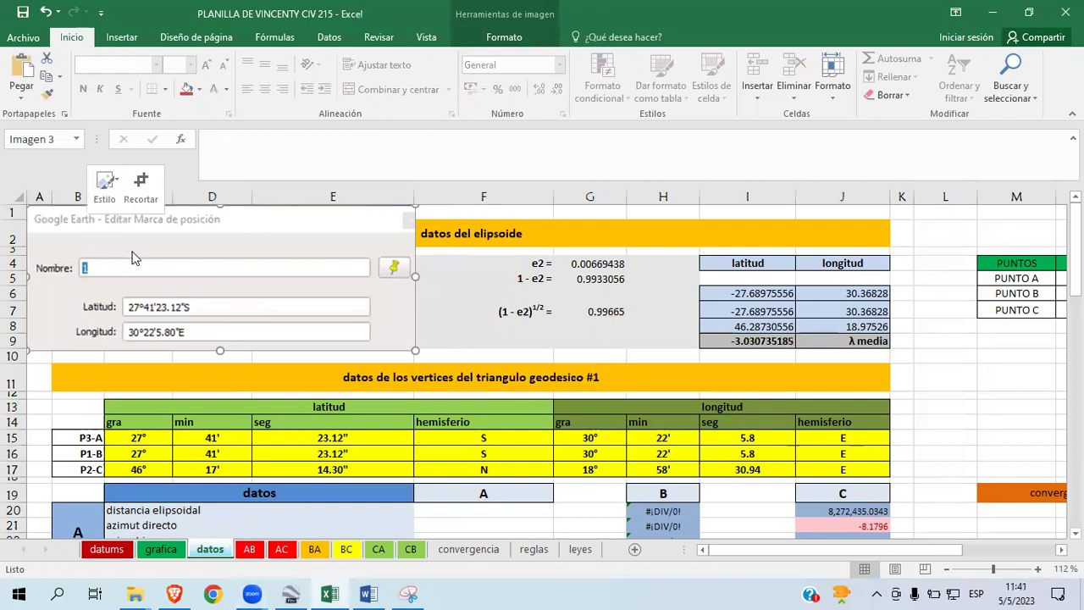
pyautogui.rightClick(87, 227)
pyautogui.rightClick(86, 228)
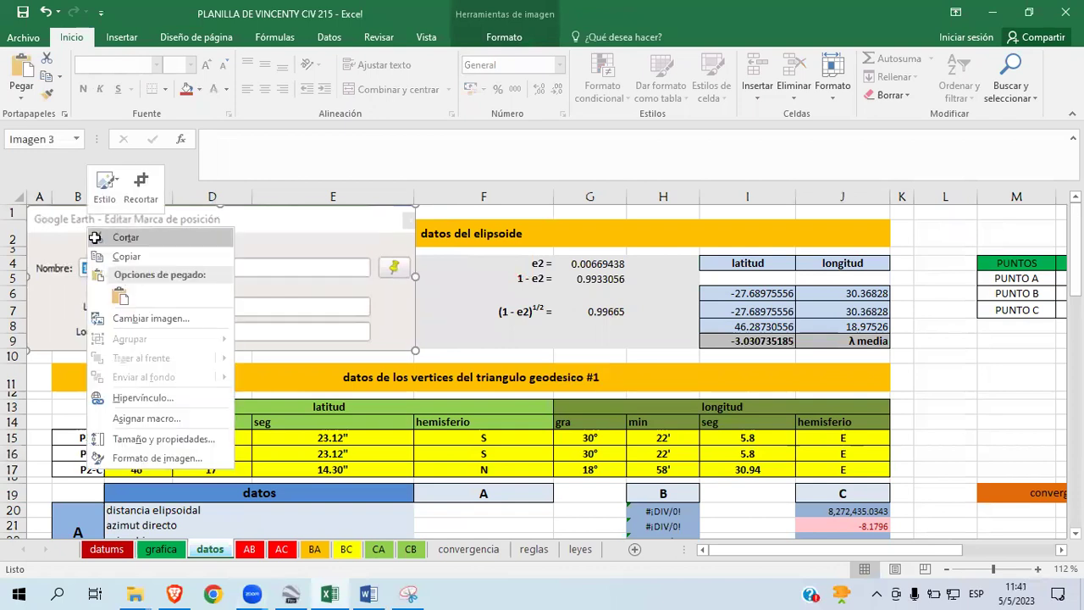
pyautogui.click(93, 236)
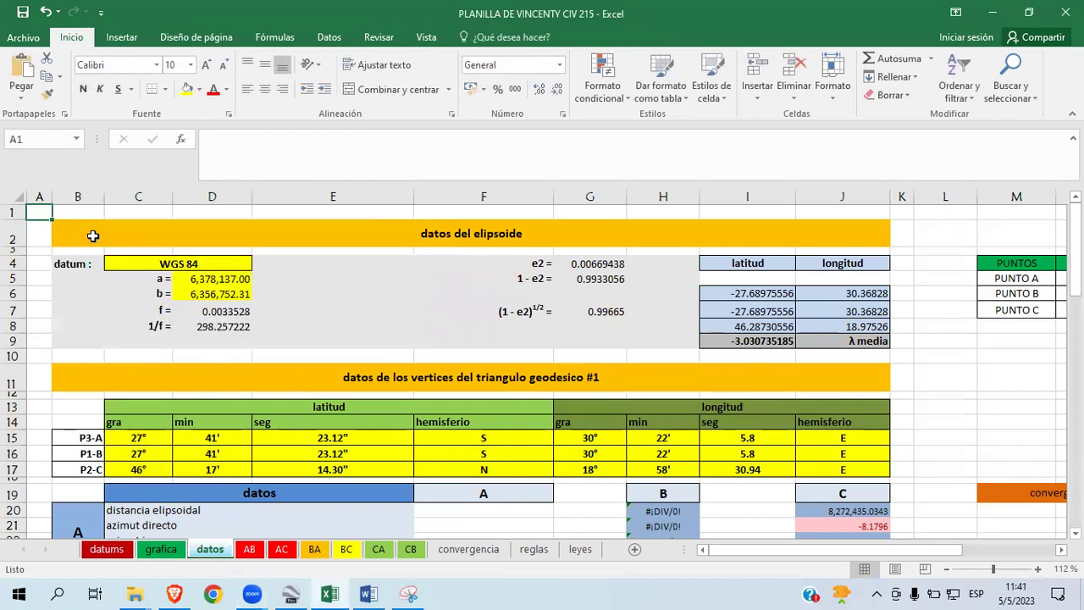
# Step: Copy placemark 3's capture from the LABORATORIO 4 Word document and paste it at cell A1 of the Excel datos sheet
pyautogui.click(368, 593)
pyautogui.rightClick(350, 424)
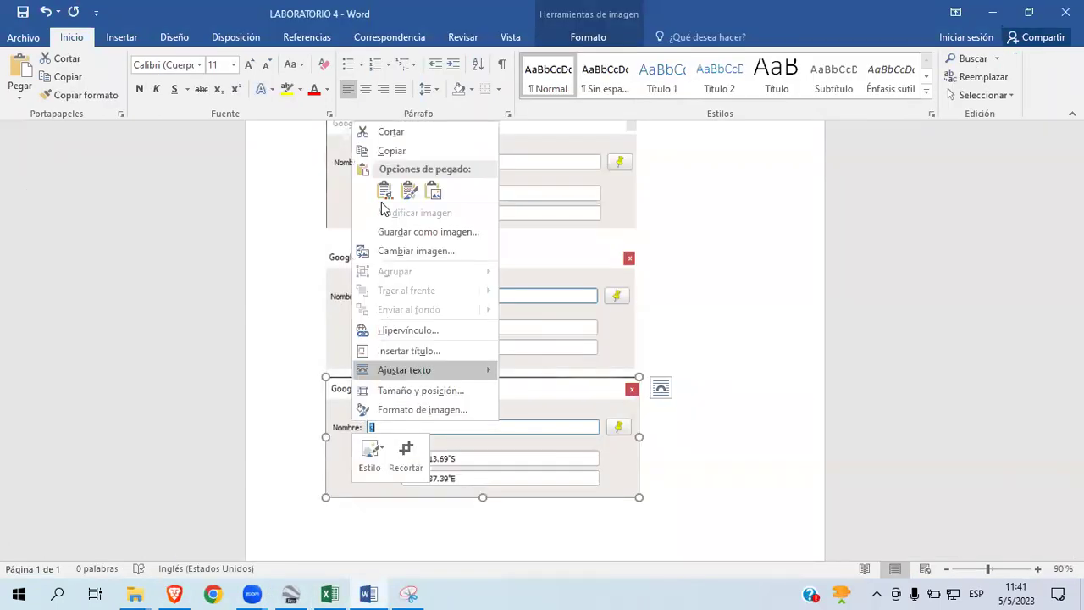
pyautogui.click(392, 152)
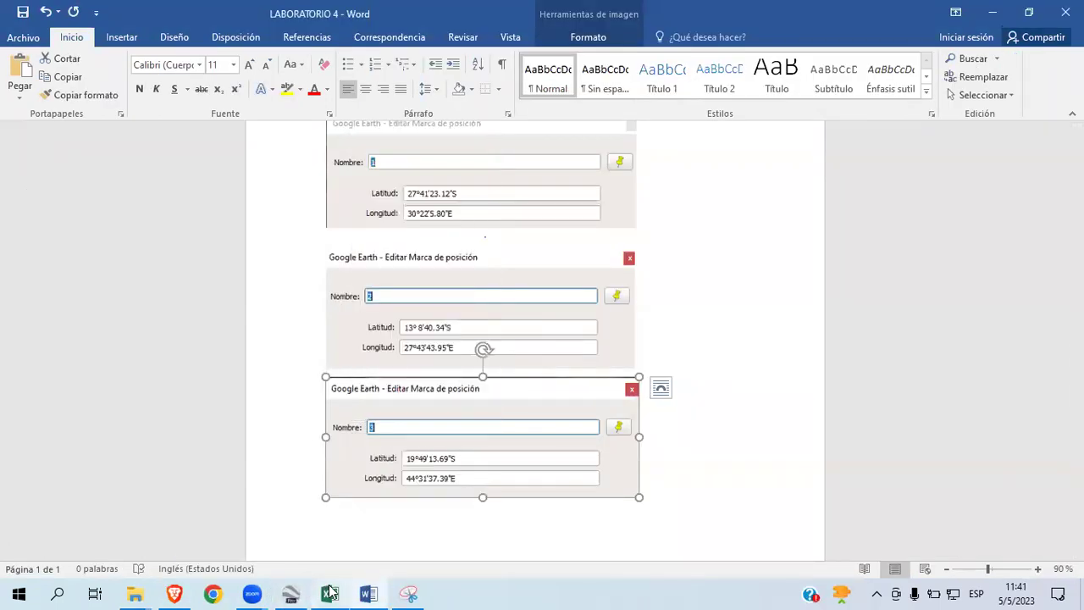
pyautogui.click(330, 593)
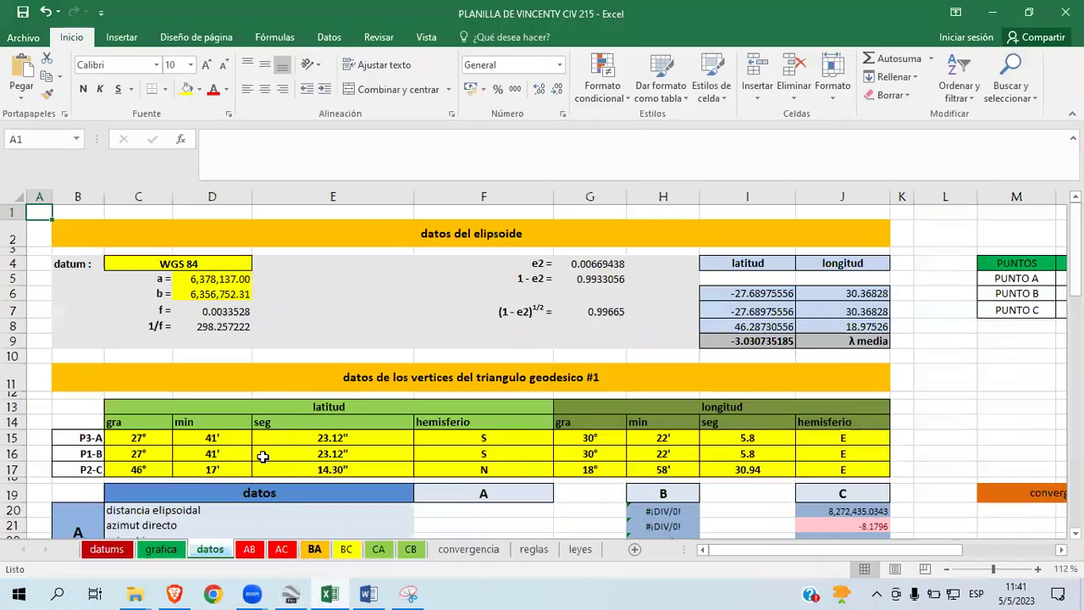
pyautogui.rightClick(40, 213)
pyautogui.click(127, 277)
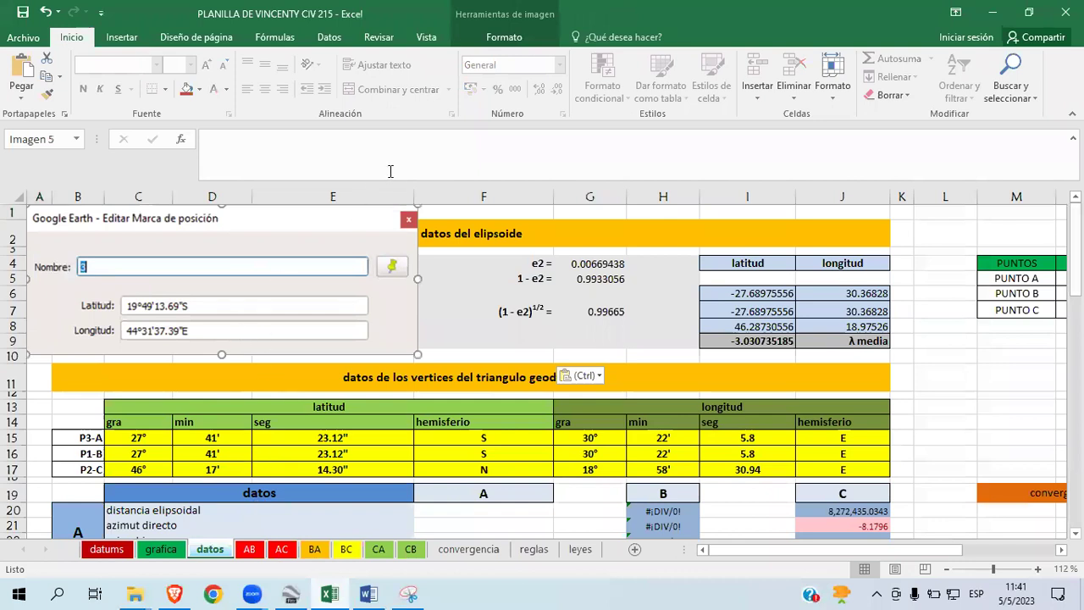
# Step: Circle placemark 3's name and latitude in pink, with arrows leading to row P3-A and its latitude degrees cell
pyautogui.moveTo(95, 247)
pyautogui.mouseDown()
pyautogui.moveTo(90, 279)
pyautogui.moveTo(101, 243)
pyautogui.mouseUp()
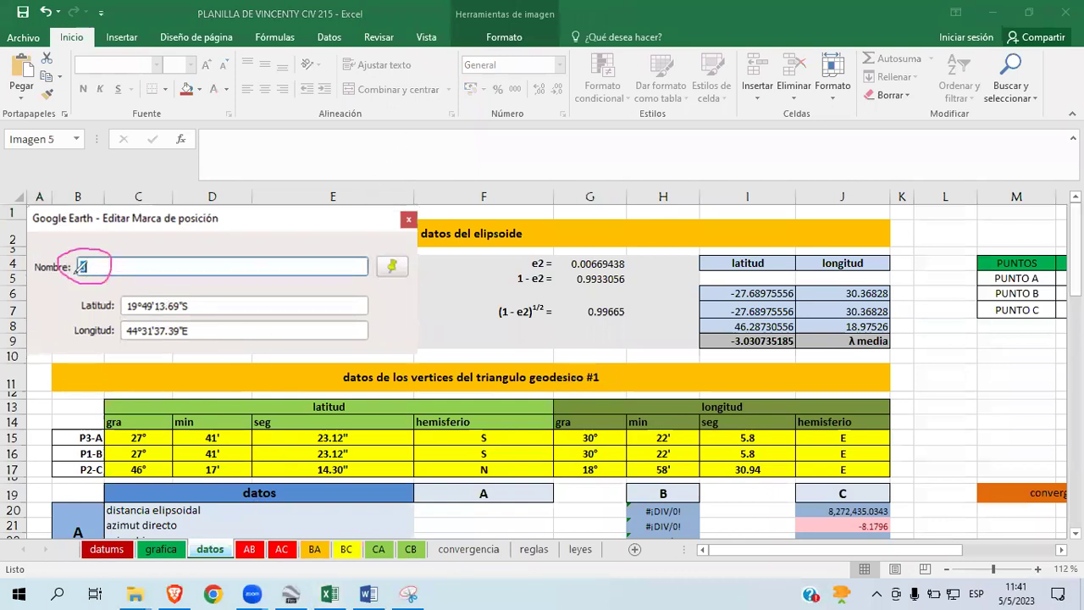
pyautogui.moveTo(56, 279)
pyautogui.mouseDown()
pyautogui.moveTo(24, 385)
pyautogui.moveTo(60, 439)
pyautogui.moveTo(68, 434)
pyautogui.moveTo(56, 449)
pyautogui.moveTo(57, 434)
pyautogui.moveTo(67, 440)
pyautogui.mouseUp()
pyautogui.moveTo(212, 296)
pyautogui.mouseDown()
pyautogui.moveTo(61, 305)
pyautogui.moveTo(151, 316)
pyautogui.moveTo(218, 308)
pyautogui.moveTo(114, 373)
pyautogui.moveTo(114, 427)
pyautogui.mouseUp()
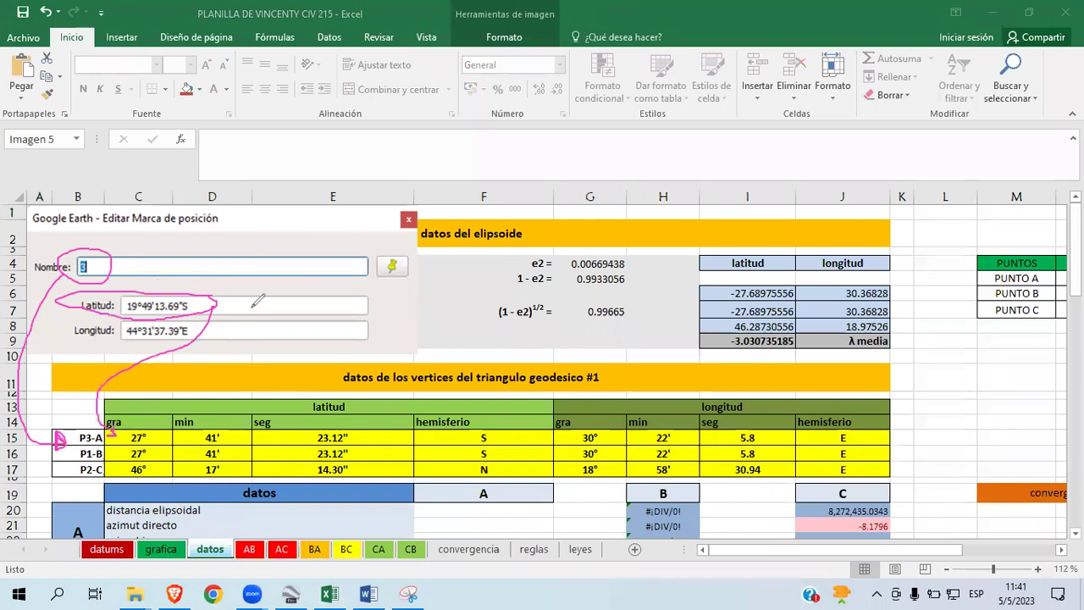
# Step: Enter row P3-A's latitude as 19 degrees, 49 minutes, 13.69 seconds
pyautogui.click(139, 436)
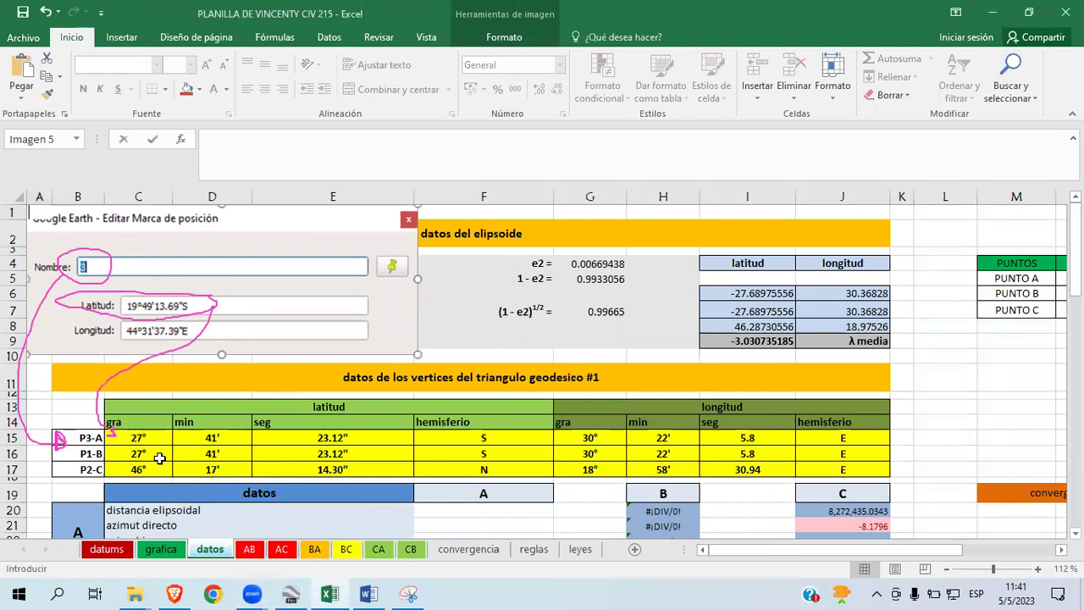
pyautogui.click(157, 436)
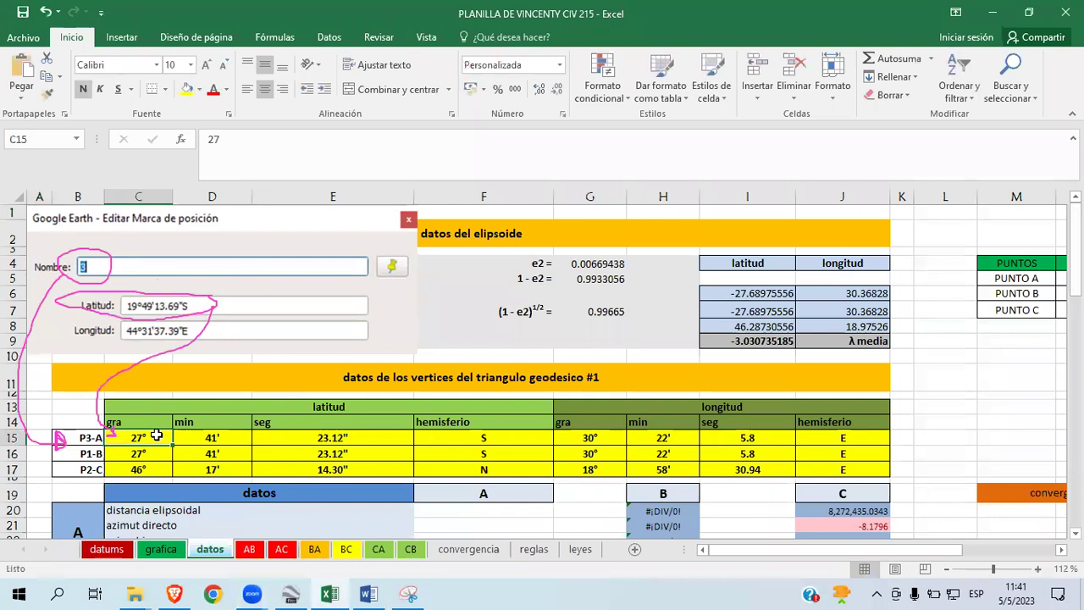
pyautogui.write('19')
pyautogui.press('Tab')
pyautogui.write('49')
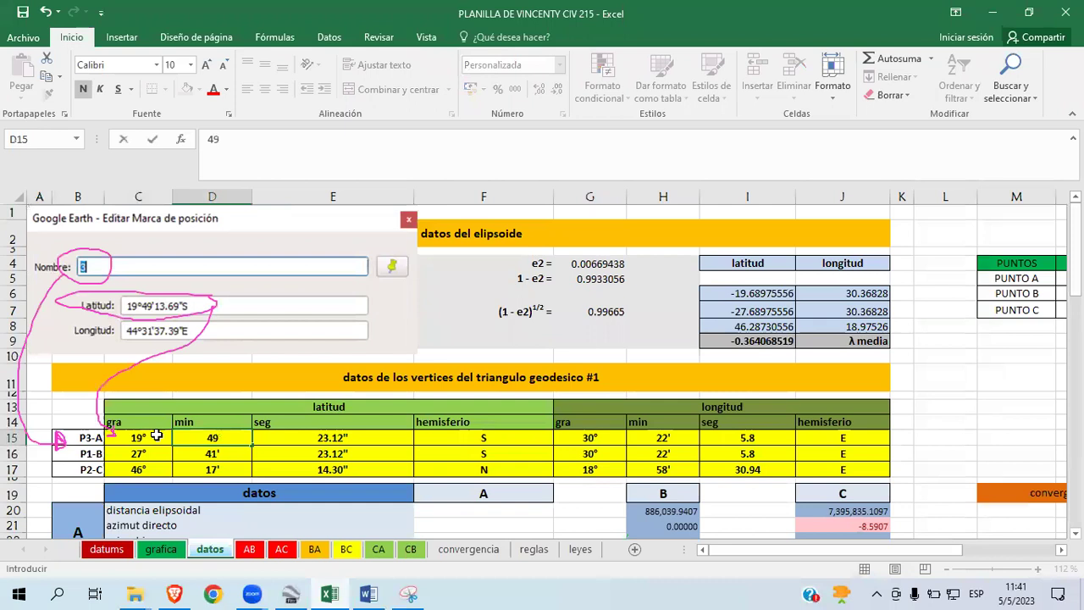
pyautogui.press('Tab')
pyautogui.write('1')
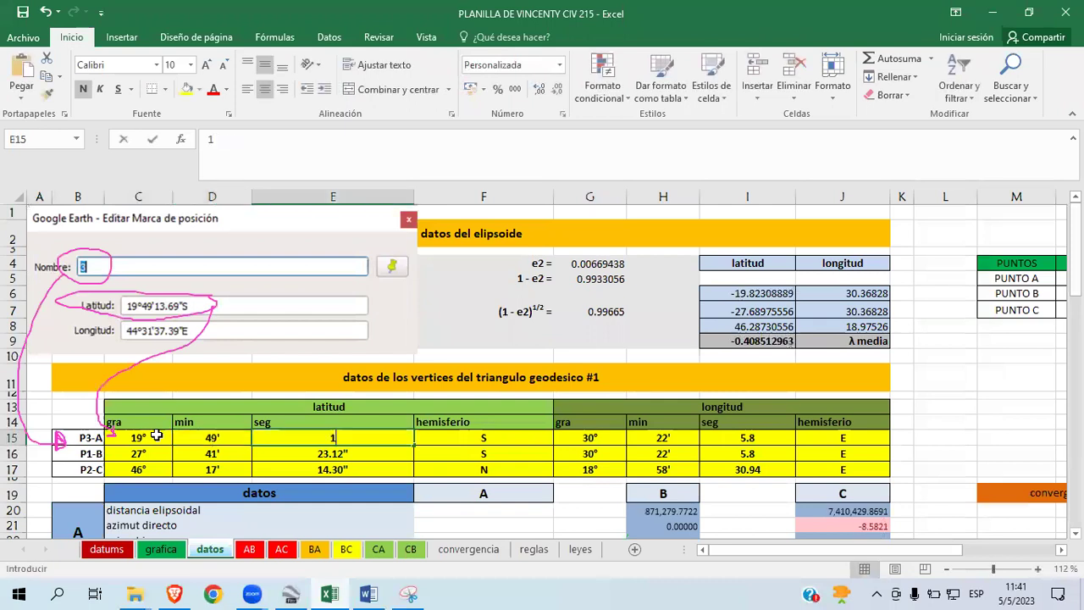
pyautogui.write('3.69')
pyautogui.press('Tab')
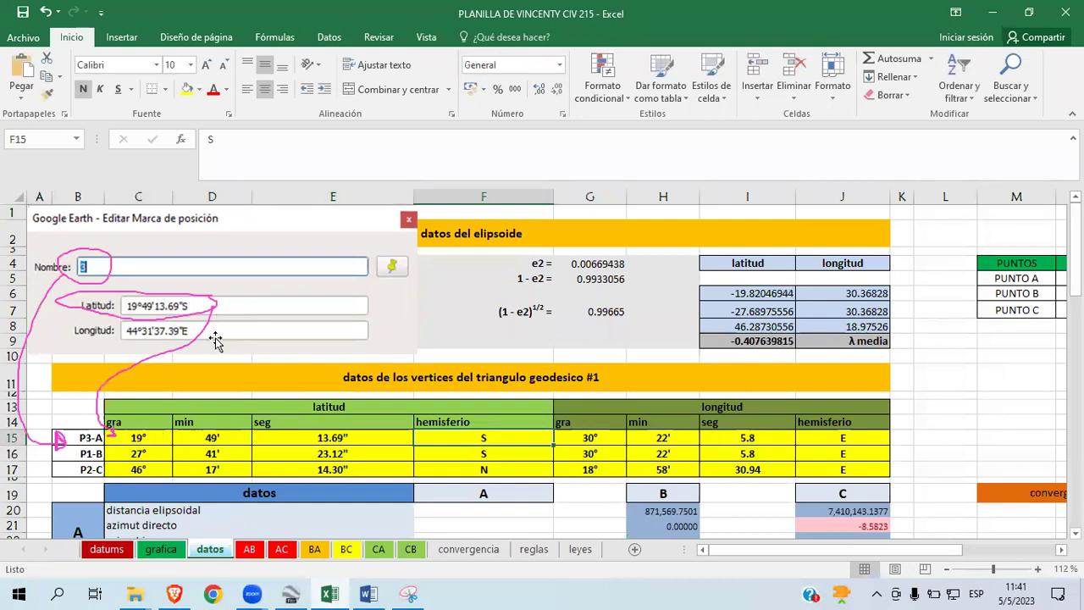
# Step: Link the capture's longitude to row P3-A with a red loop and arrow, and enter it as 44 degrees, 31 minutes, 37.39 seconds
pyautogui.moveTo(222, 320)
pyautogui.mouseDown()
pyautogui.moveTo(80, 312)
pyautogui.moveTo(118, 339)
pyautogui.moveTo(219, 324)
pyautogui.moveTo(525, 391)
pyautogui.moveTo(557, 430)
pyautogui.mouseUp()
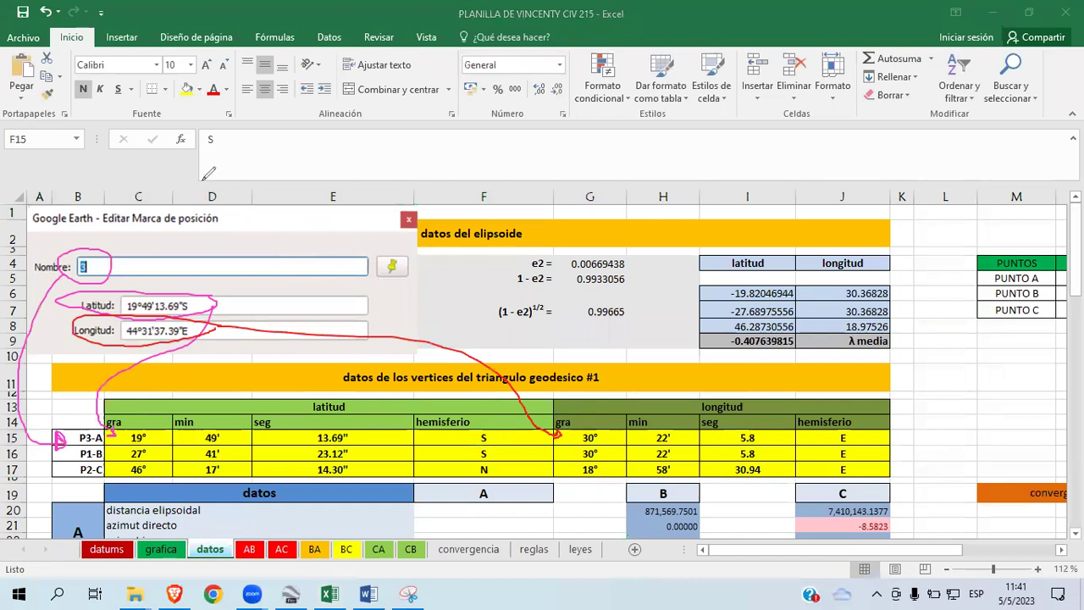
pyautogui.press('Escape')
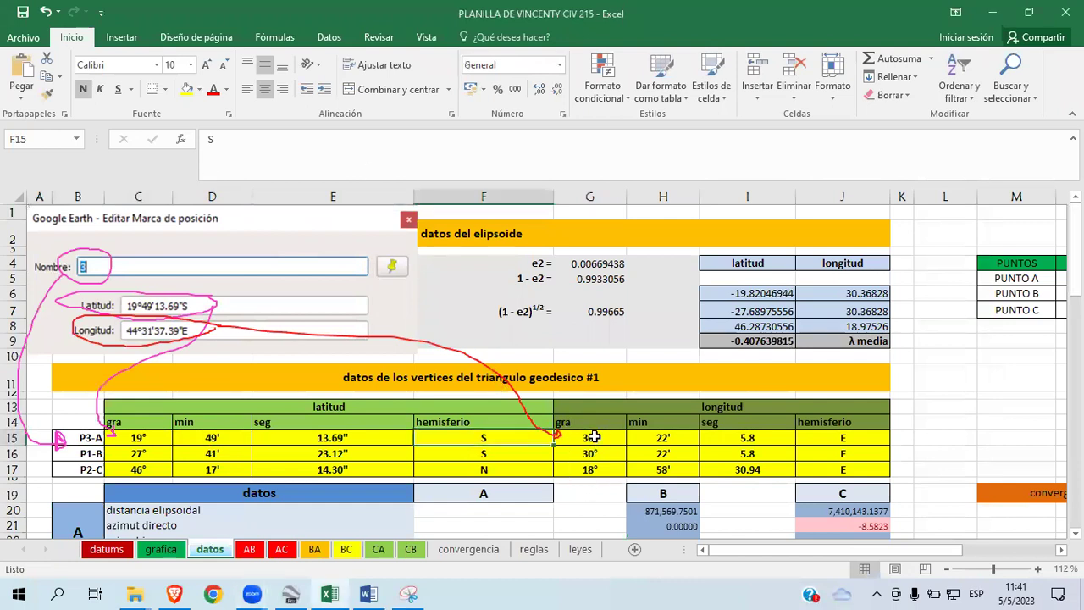
pyautogui.click(595, 436)
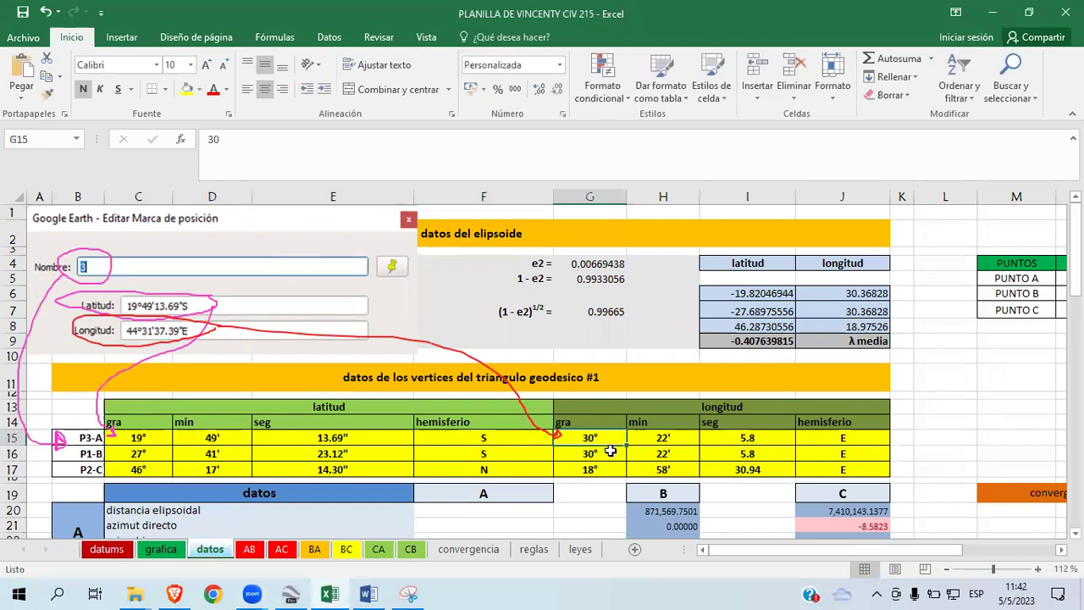
pyautogui.write('44')
pyautogui.press('Tab')
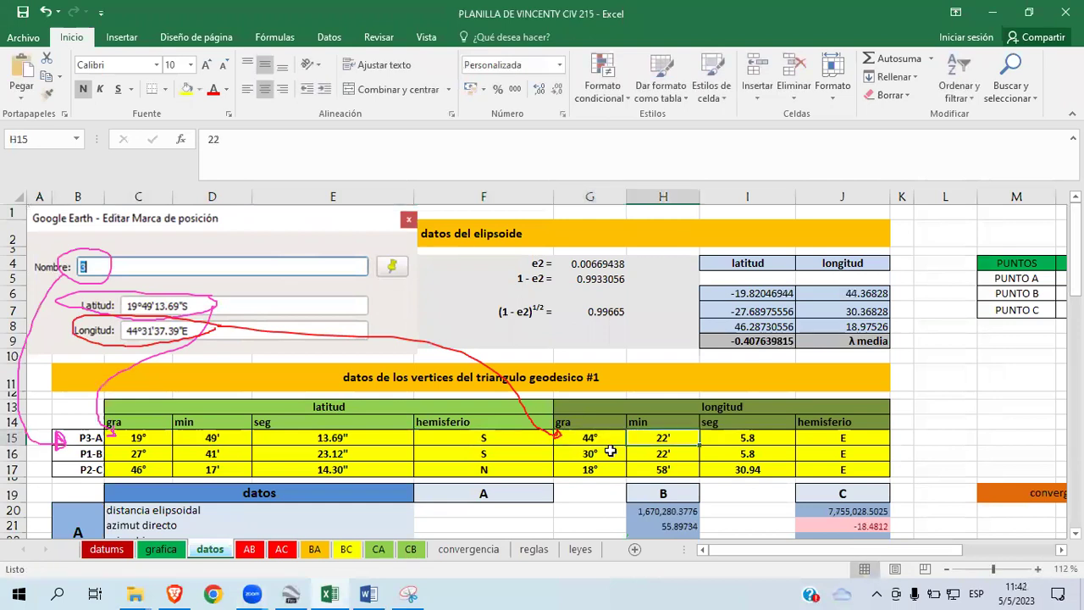
pyautogui.write('31')
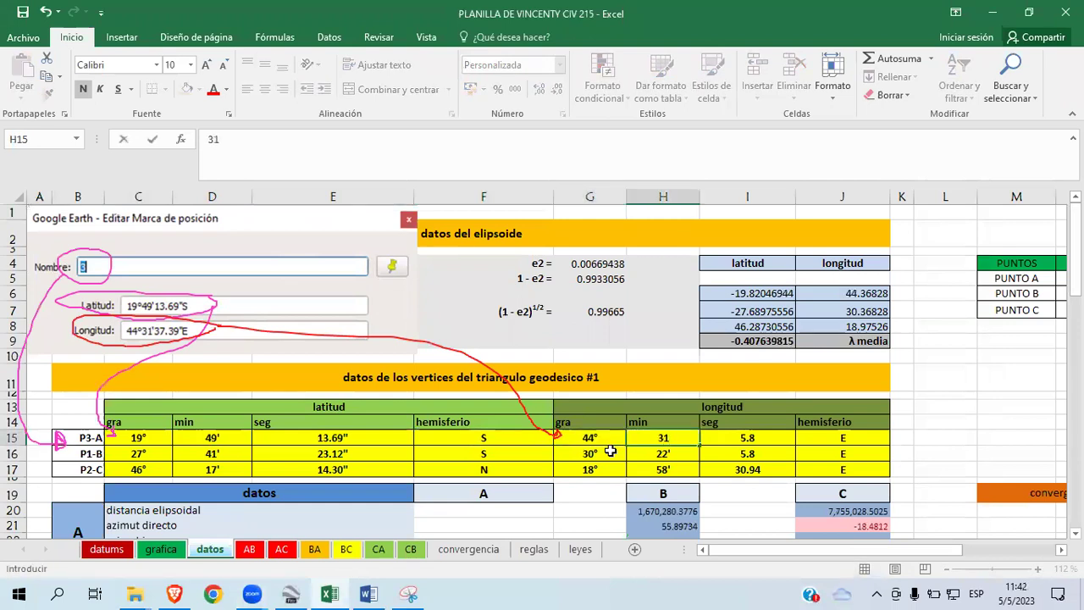
pyautogui.press('Tab')
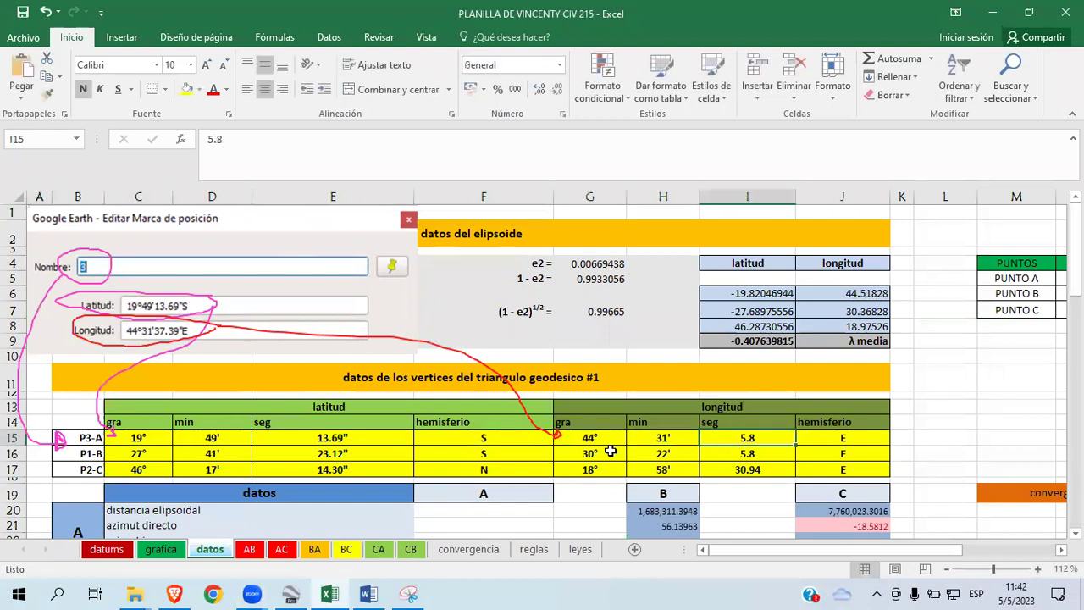
pyautogui.write('37.39')
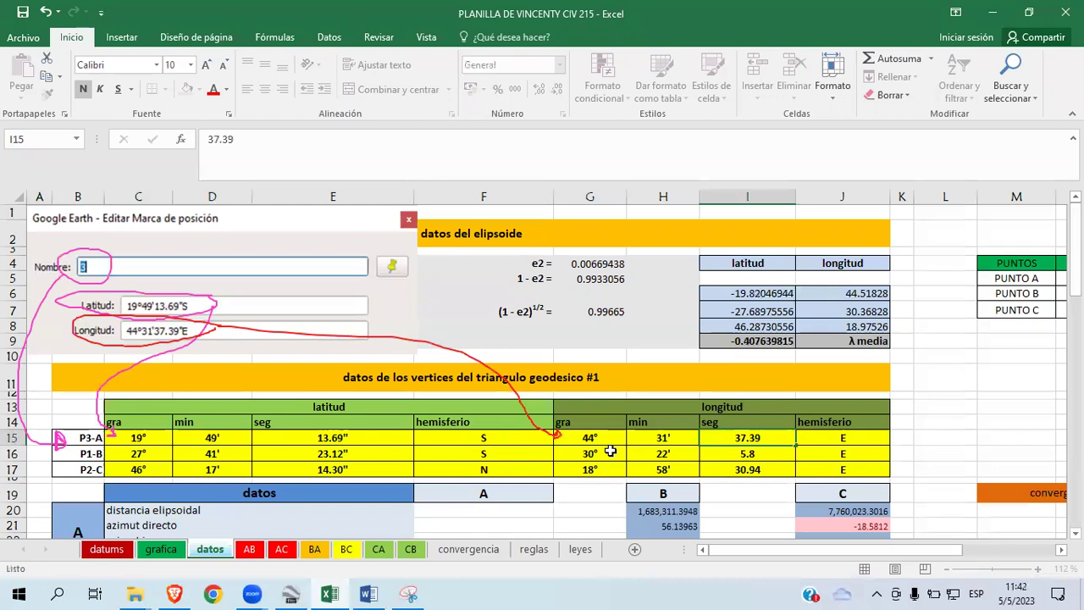
pyautogui.press('Tab')
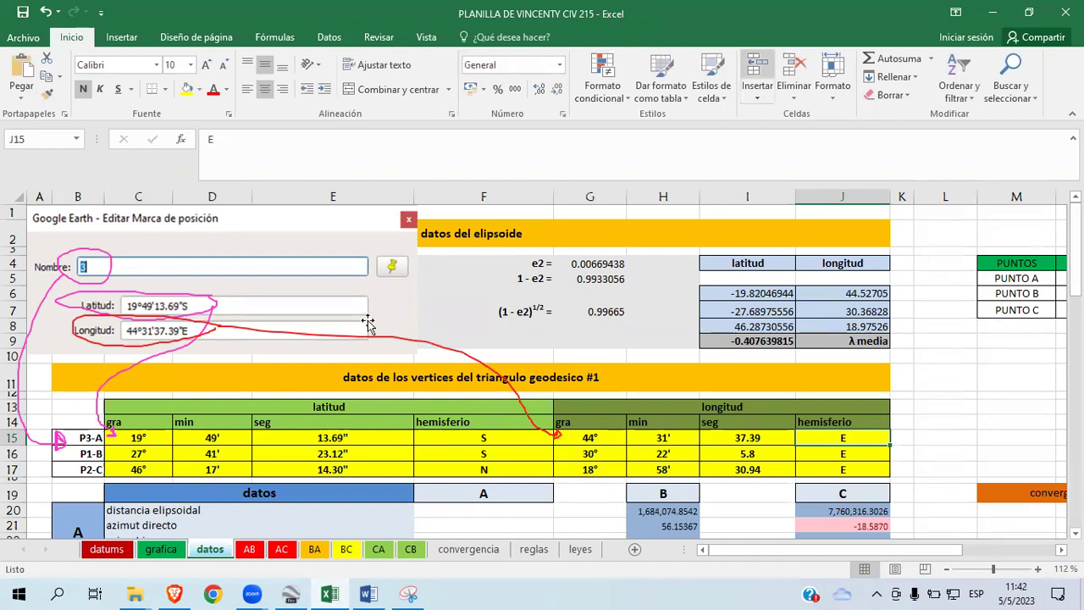
# Step: Delete placemark 3's capture from the datos sheet
pyautogui.click(182, 222)
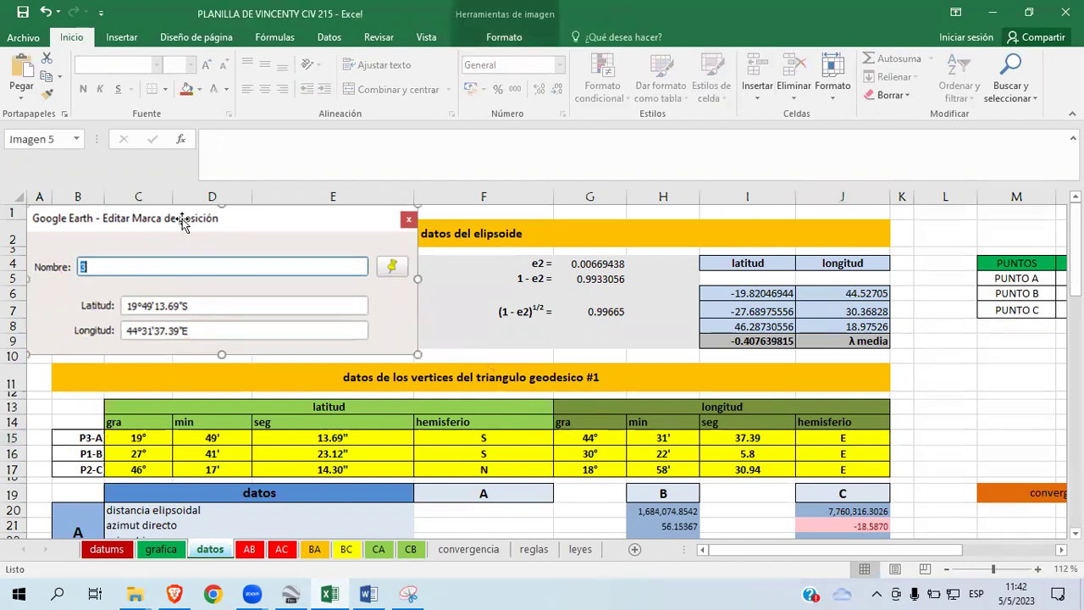
pyautogui.rightClick(318, 241)
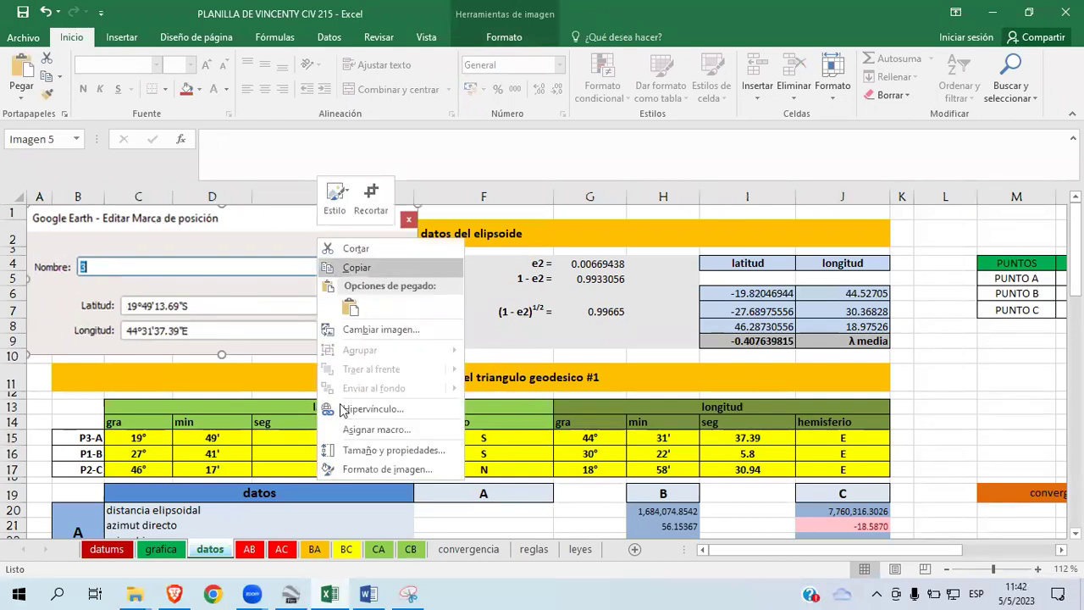
pyautogui.click(266, 272)
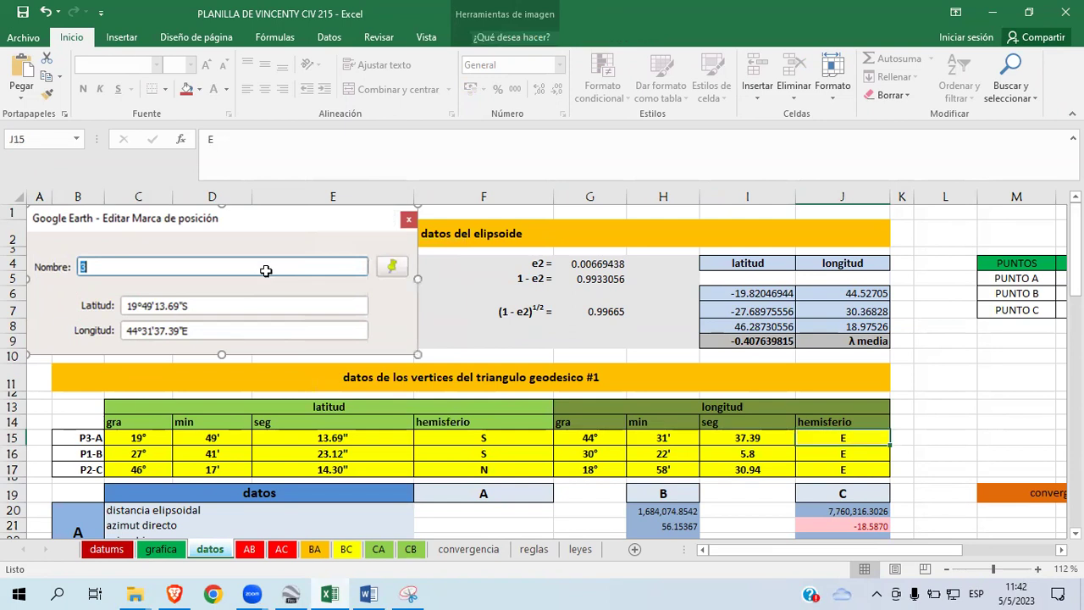
pyautogui.press('Delete')
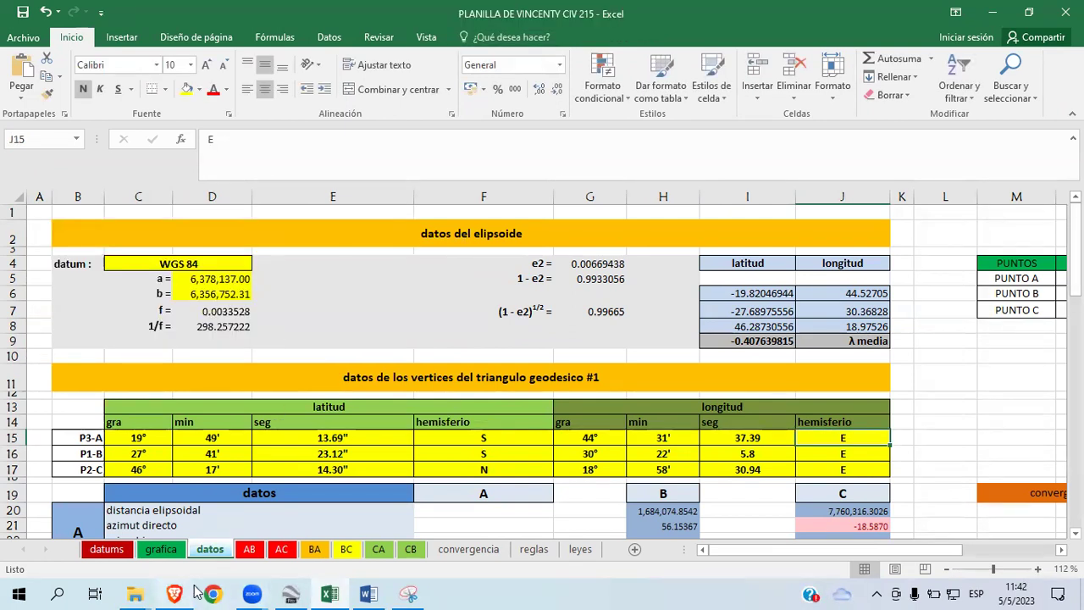
# Step: Copy placemark 2's capture from the Word document and paste it at cell A1 of the Excel datos sheet
pyautogui.click(367, 593)
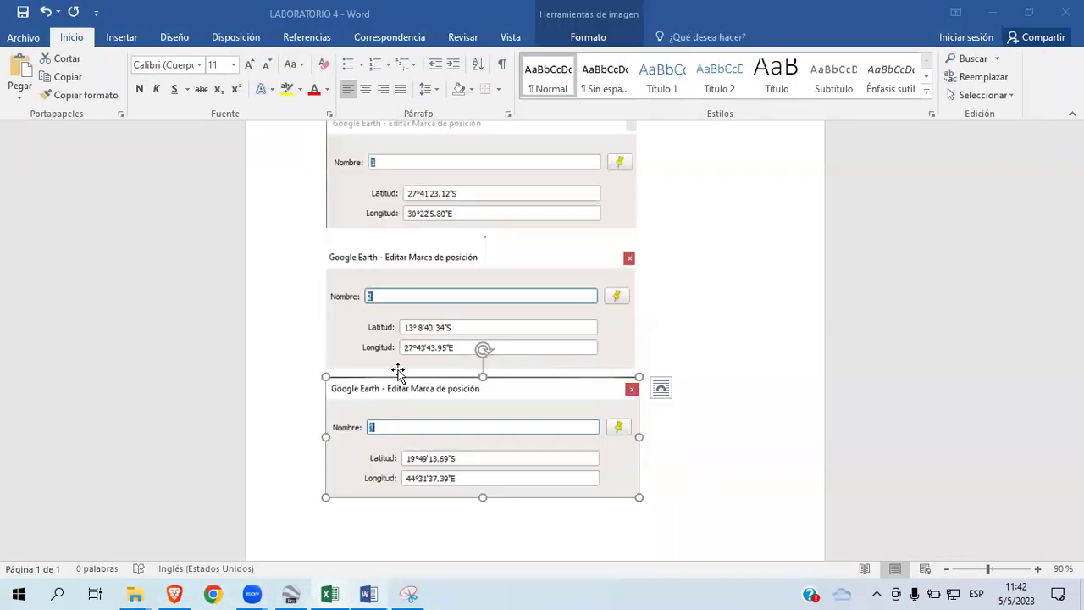
pyautogui.click(411, 297)
pyautogui.rightClick(411, 296)
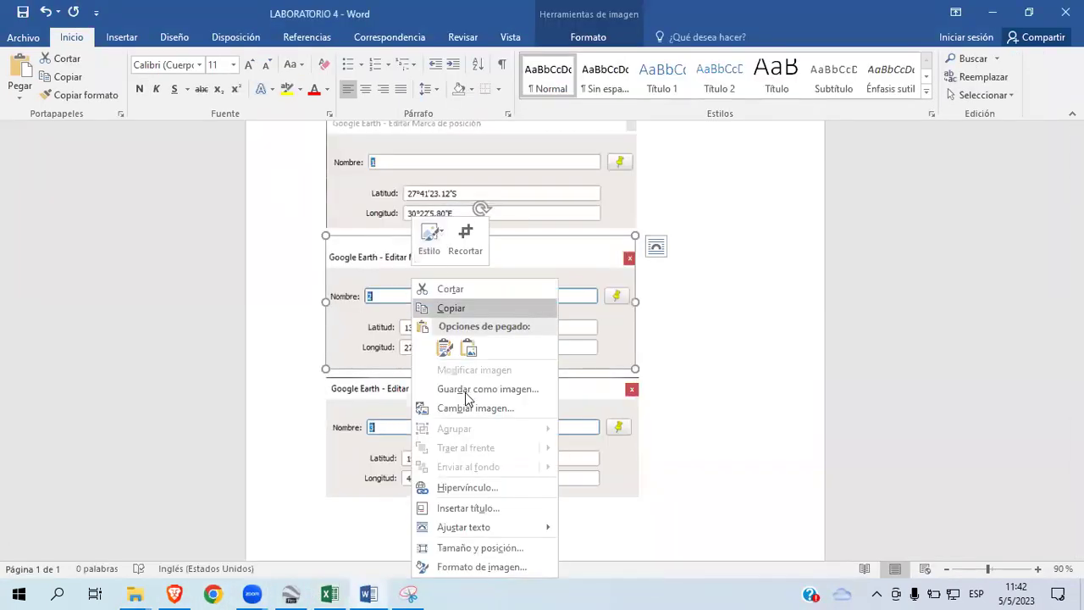
pyautogui.click(443, 310)
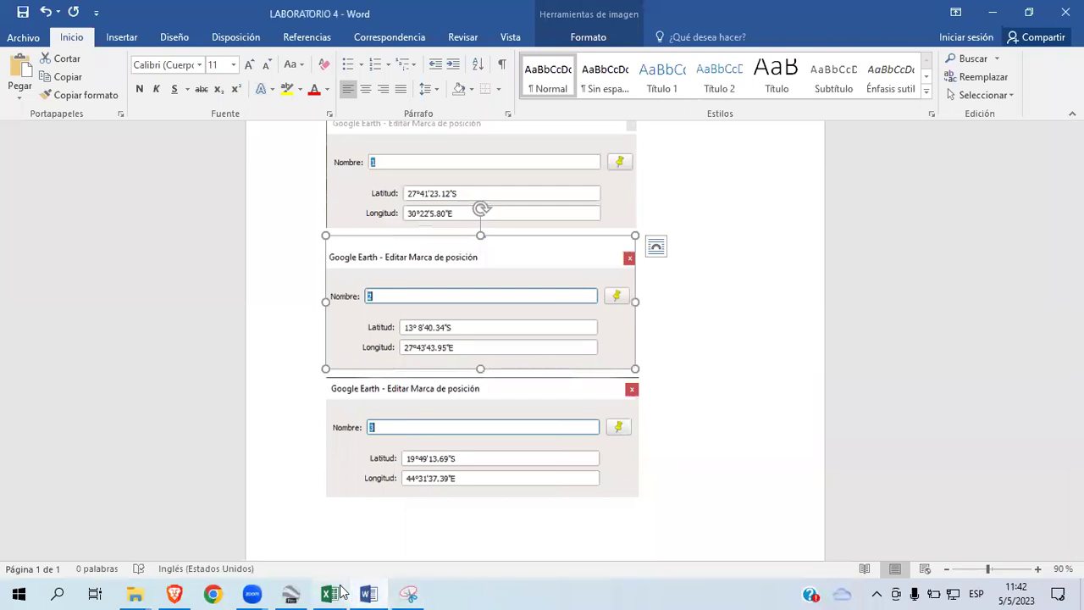
pyautogui.click(329, 593)
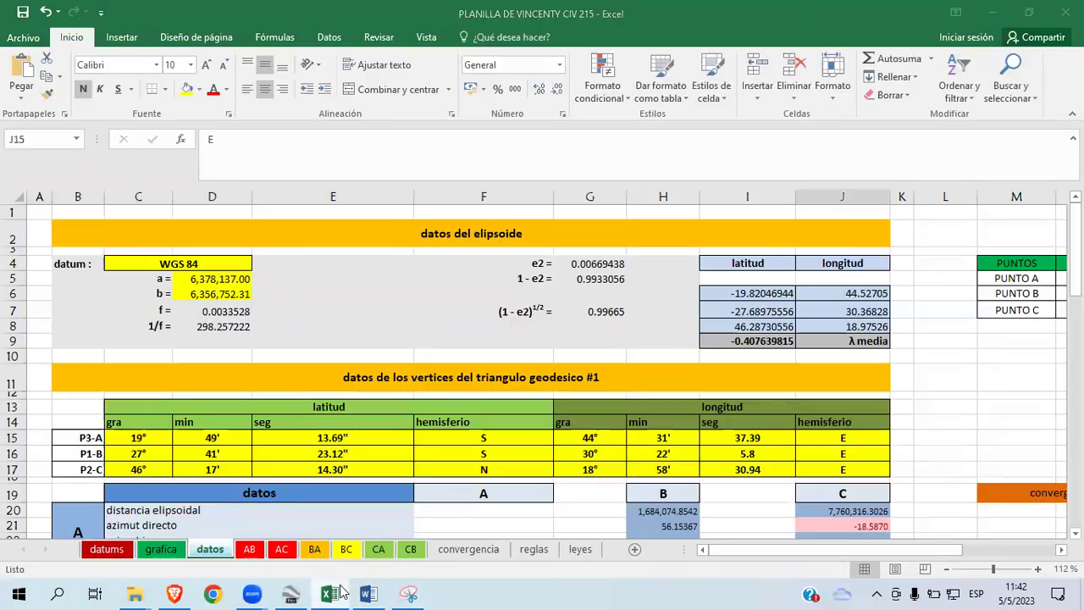
pyautogui.rightClick(42, 215)
pyautogui.click(124, 288)
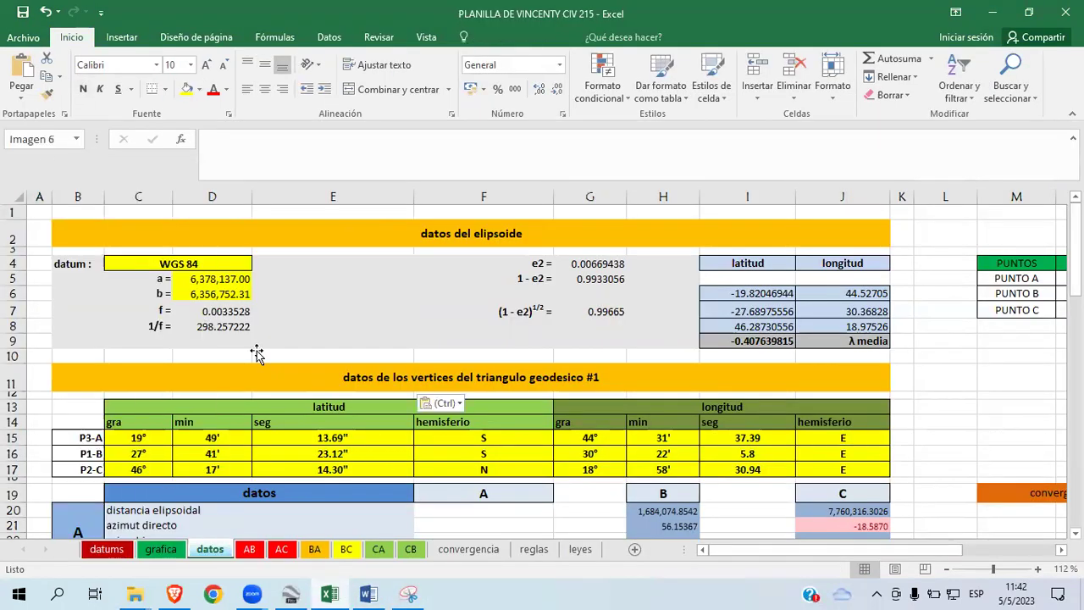
# Step: Enter row P2-C's latitude as 13 degrees, 08 minutes, 40.34 seconds, with hemisphere S
pyautogui.click(140, 469)
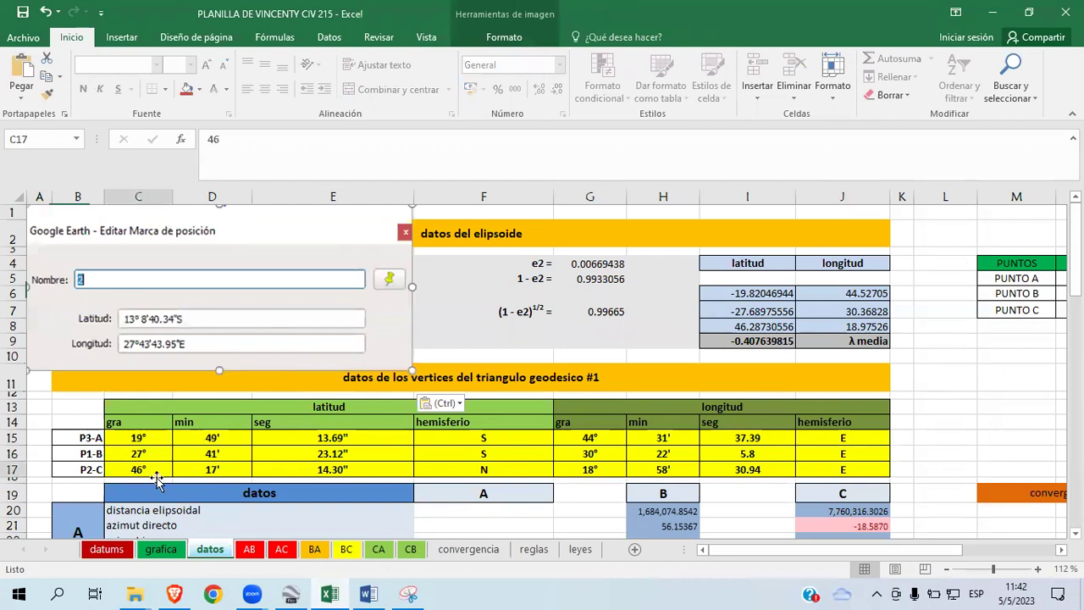
pyautogui.write('13')
pyautogui.click(220, 467)
pyautogui.write('08')
pyautogui.press('Tab')
pyautogui.write('4')
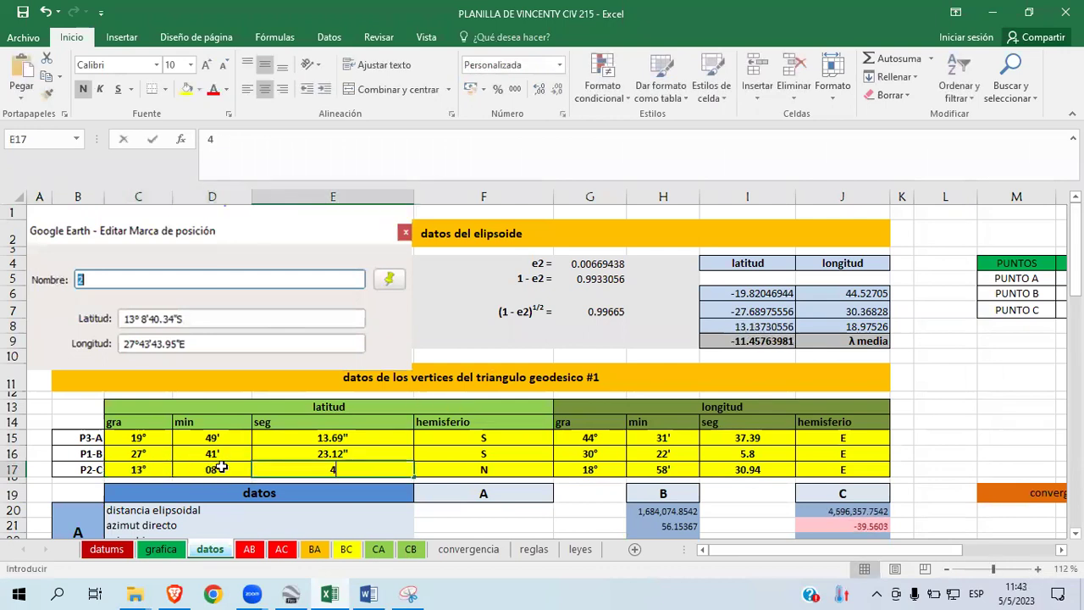
pyautogui.write('0.34')
pyautogui.press('Tab')
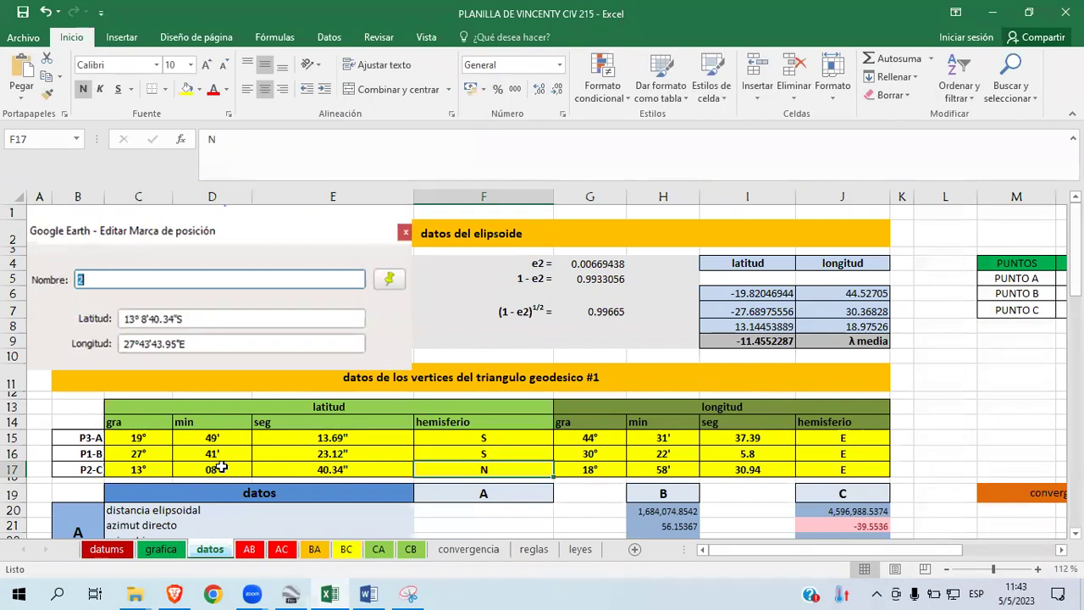
pyautogui.write('S')
pyautogui.press('Tab')
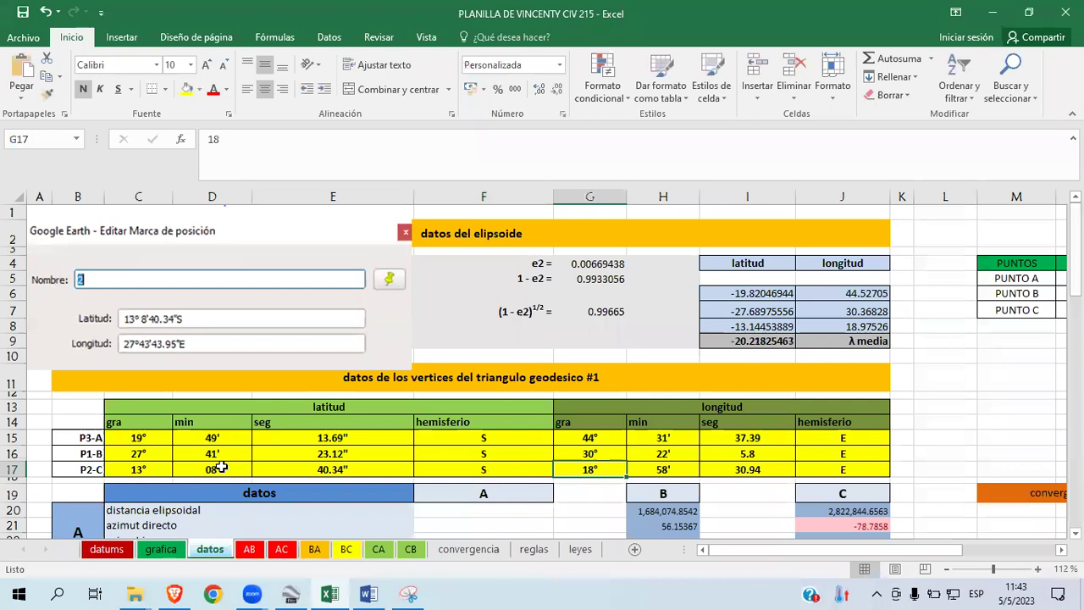
# Step: Enter row P2-C's longitude as 27 degrees, 43 minutes, 43.95 seconds
pyautogui.write('27')
pyautogui.press('Tab')
pyautogui.write('43')
pyautogui.press('Tab')
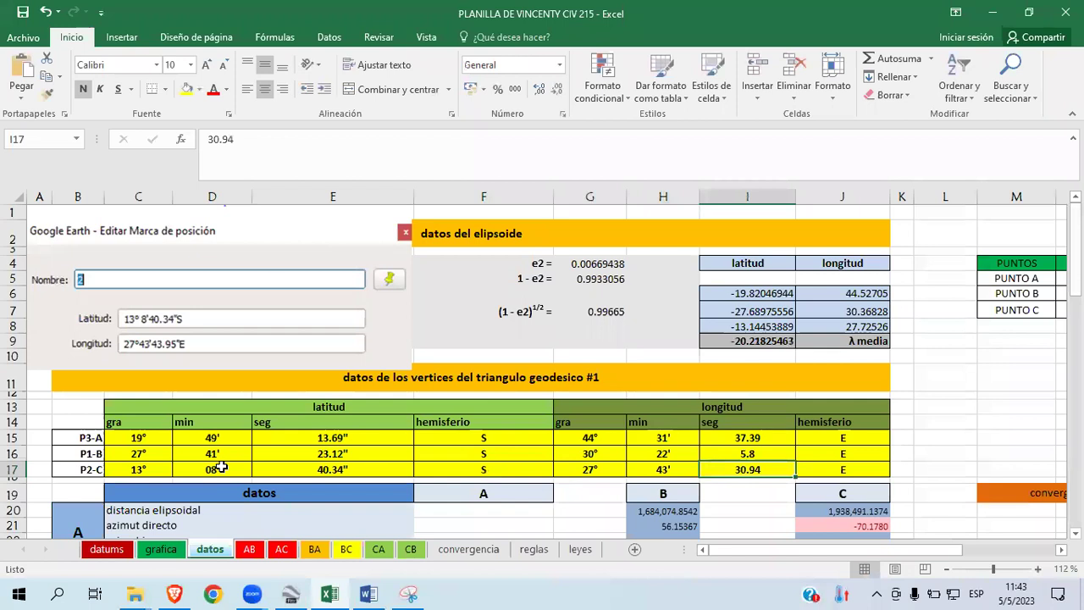
pyautogui.write('43.95')
pyautogui.press('Tab')
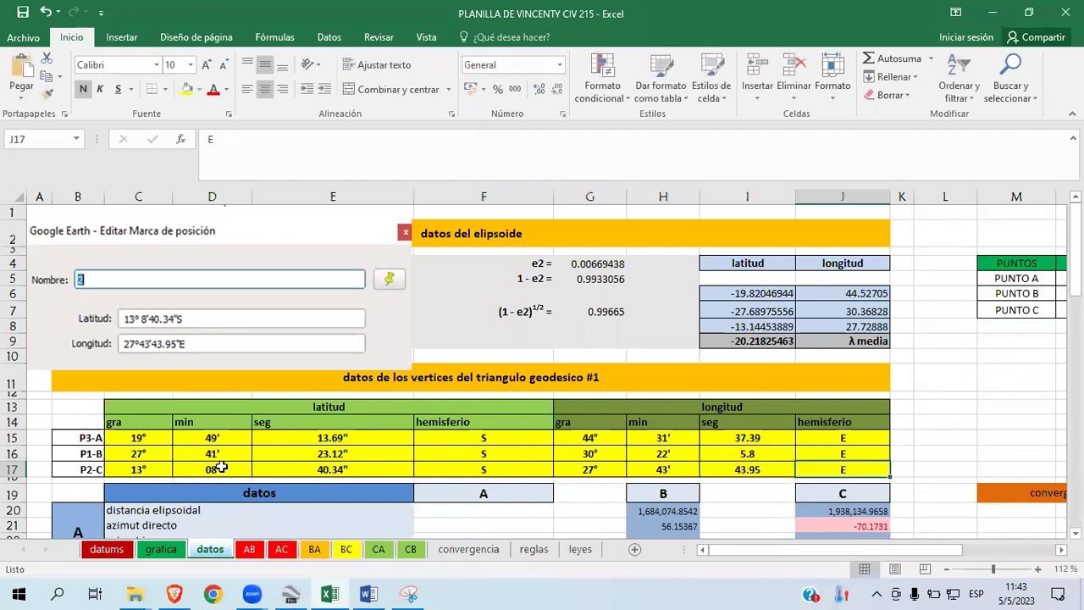
pyautogui.moveTo(81, 436); pyautogui.dragTo(839, 474)
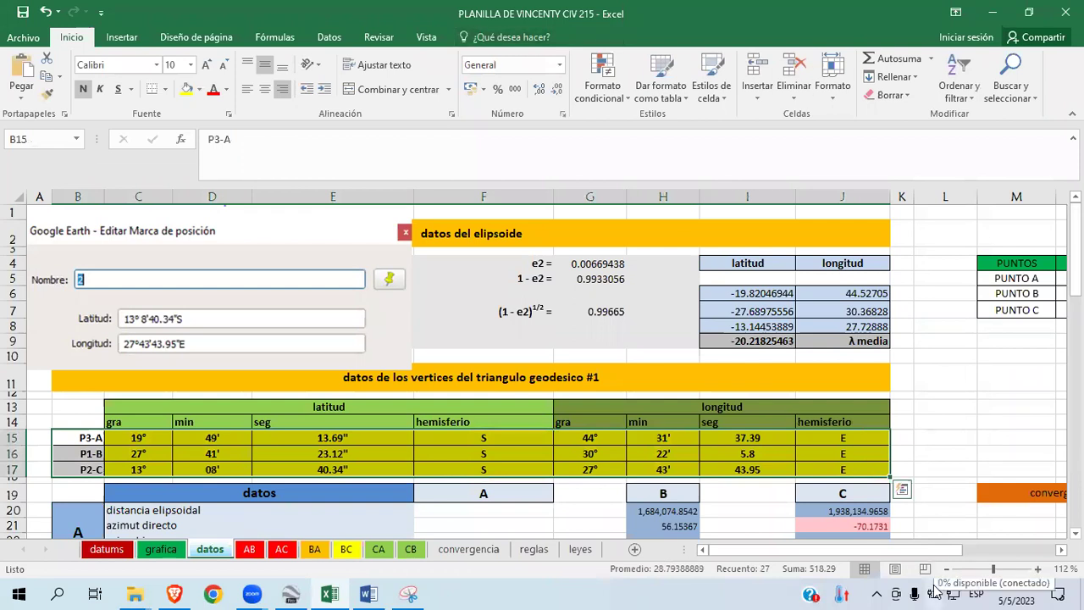
pyautogui.press('XF86AudioRaiseVolume')
pyautogui.press('XF86AudioRaiseVolume')
pyautogui.press('XF86AudioRaiseVolume')
pyautogui.press('XF86AudioRaiseVolume')
pyautogui.press('XF86AudioRaiseVolume')
pyautogui.press('XF86AudioRaiseVolume')
pyautogui.press('XF86AudioRaiseVolume')
pyautogui.press('XF86AudioRaiseVolume')
pyautogui.press('XF86AudioRaiseVolume')
pyautogui.press('XF86AudioRaiseVolume')
pyautogui.press('XF86AudioRaiseVolume')
pyautogui.press('XF86AudioRaiseVolume')
pyautogui.press('XF86AudioRaiseVolume')
pyautogui.press('XF86AudioRaiseVolume')
pyautogui.press('XF86AudioRaiseVolume')
pyautogui.press('XF86AudioRaiseVolume')
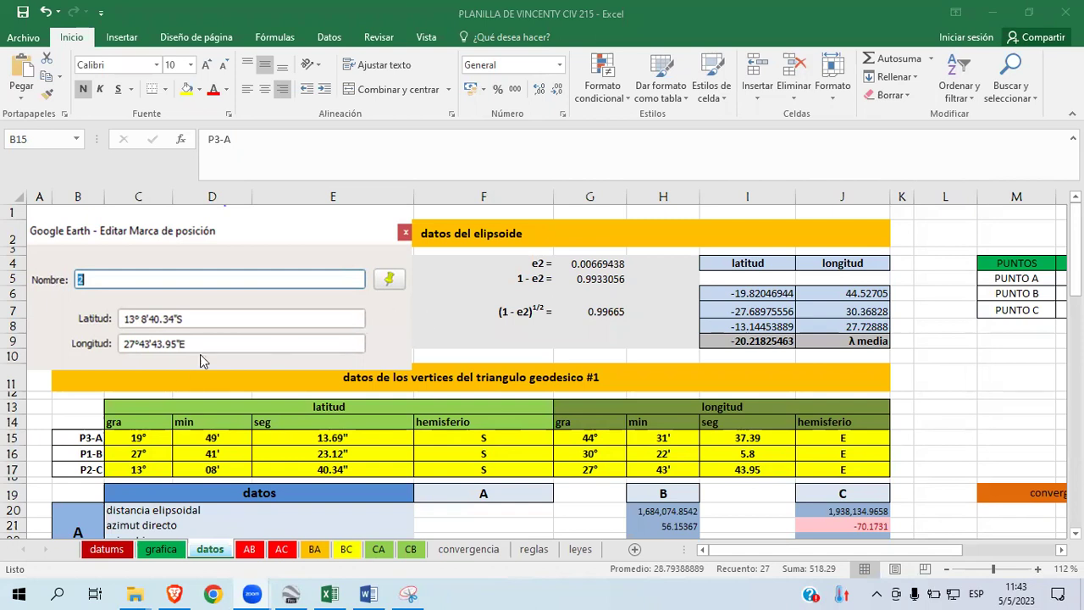
# Step: Delete placemark 2's capture from the datos sheet and deselect the vertex table
pyautogui.click(212, 240)
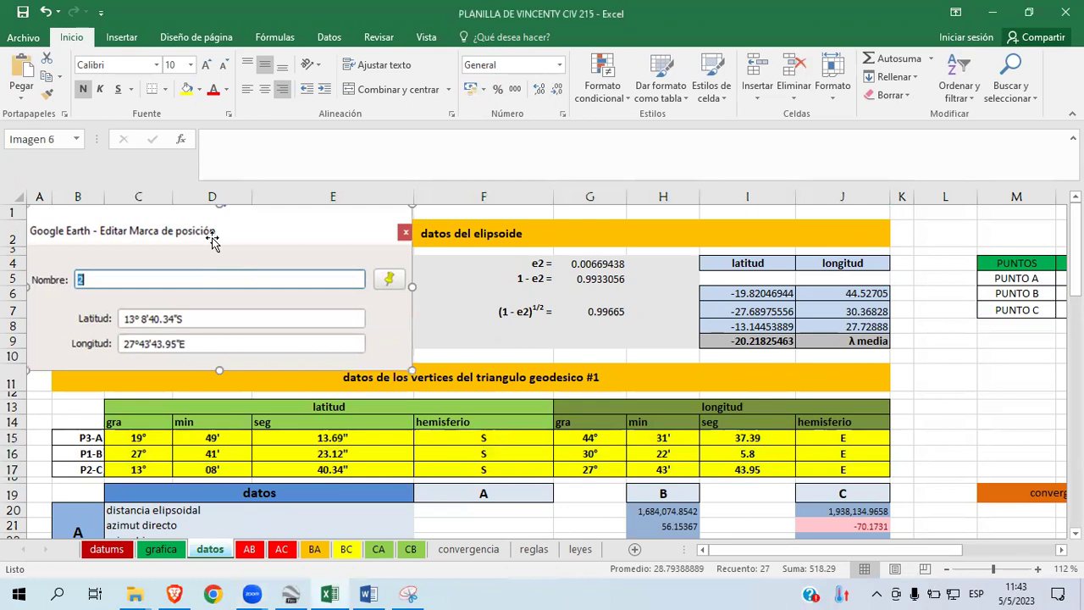
pyautogui.press('Delete')
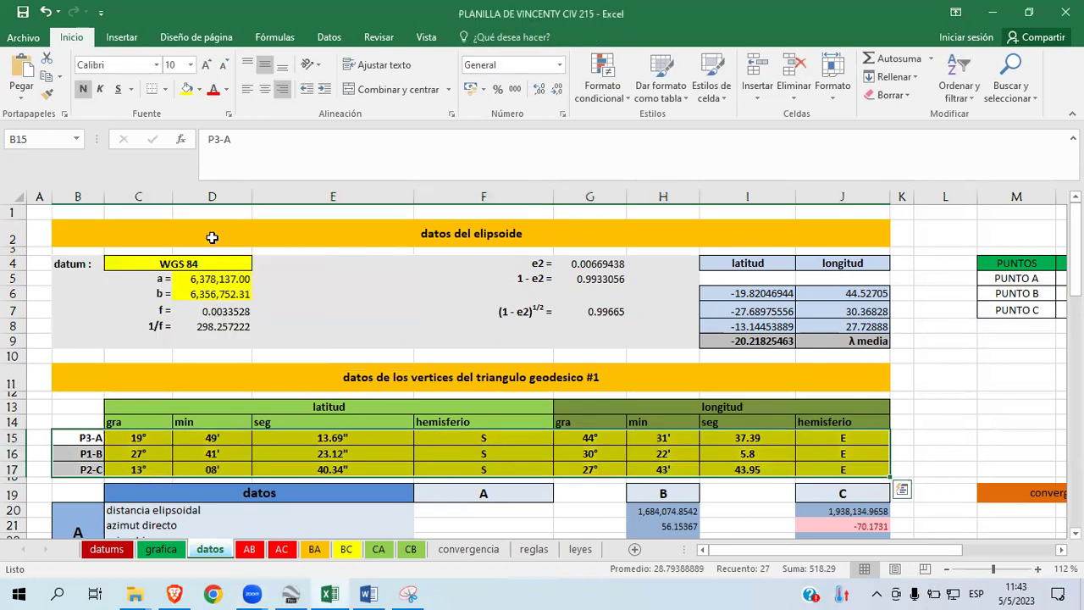
pyautogui.click(456, 441)
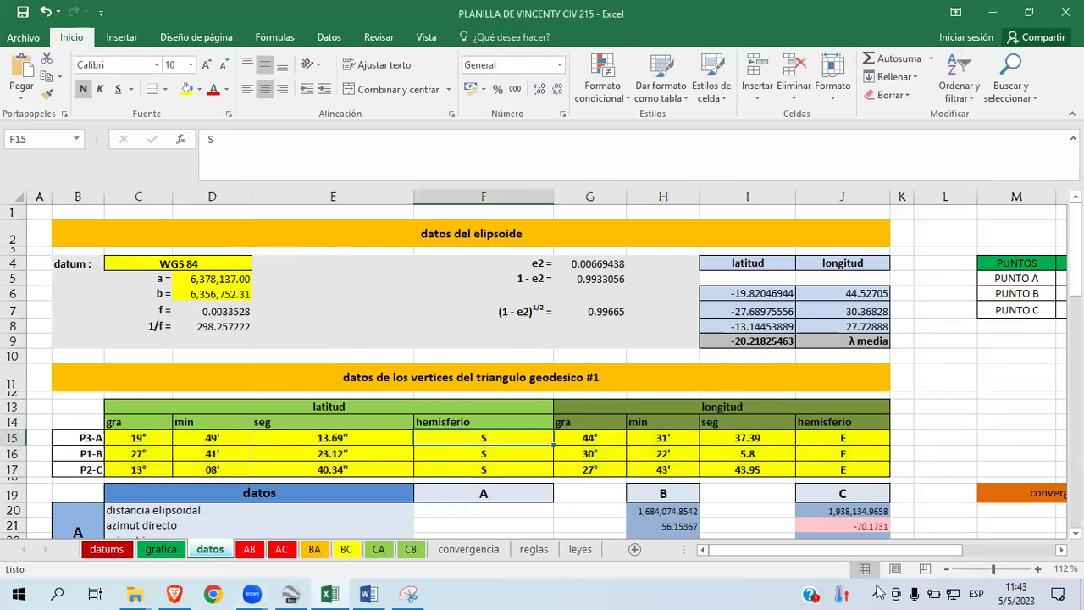
# Step: Review the distance, azimuth and meridian convergence rows for vertex A, and the spherical excess and spherical angle calculations on the datos sheet
pyautogui.moveTo(1076, 245); pyautogui.dragTo(1076, 296)
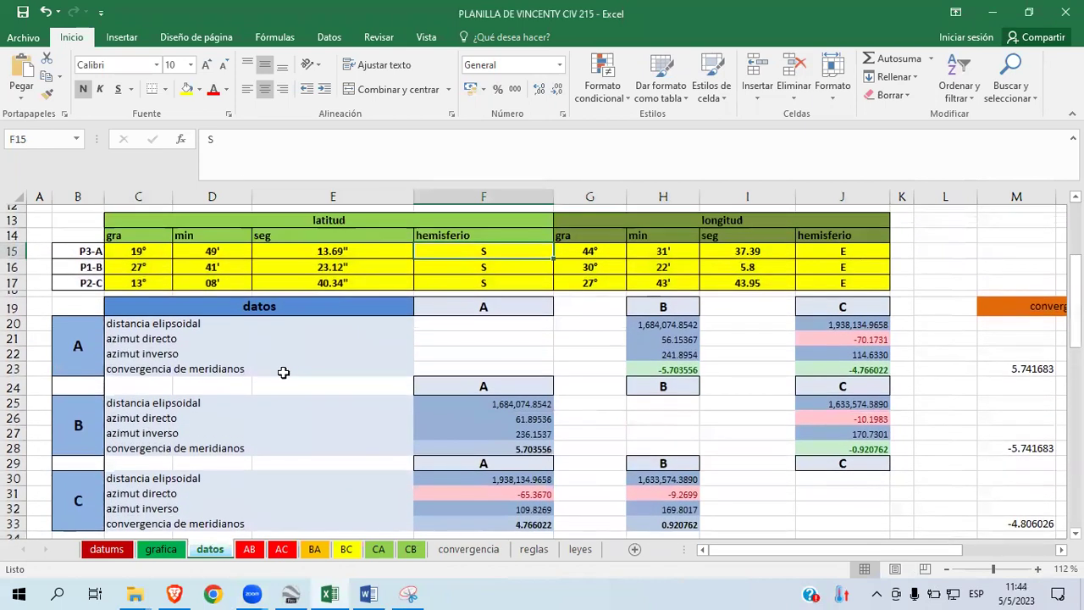
pyautogui.click(13, 323)
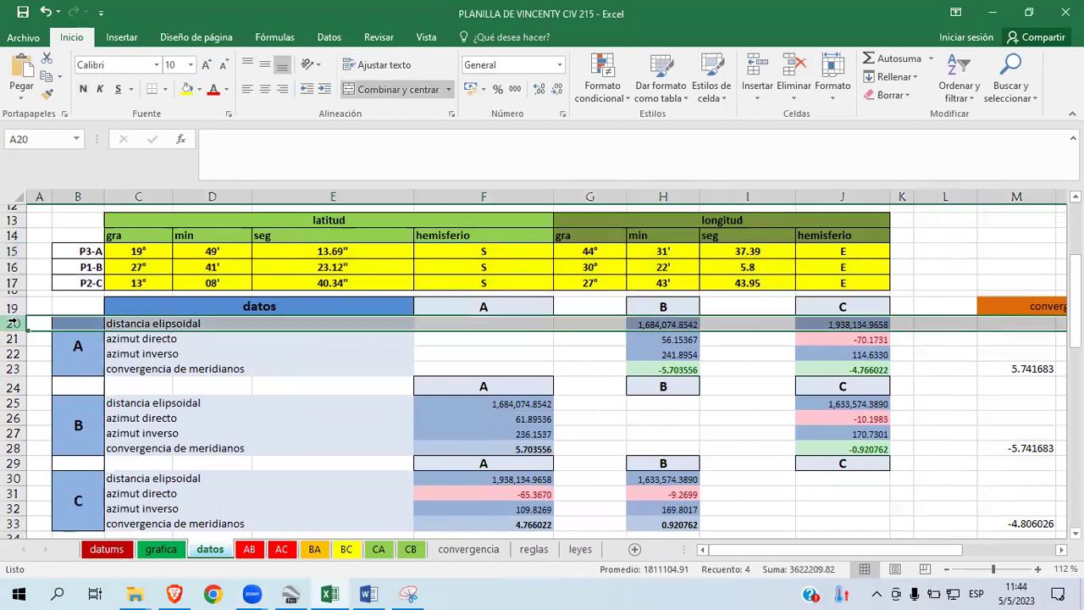
pyautogui.click(11, 338)
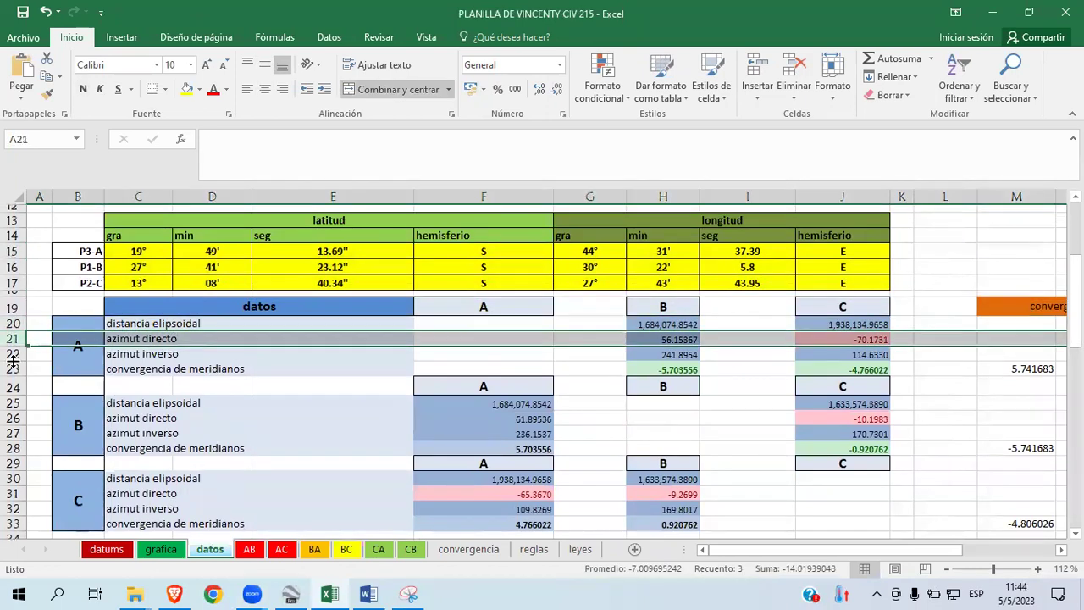
pyautogui.click(14, 353)
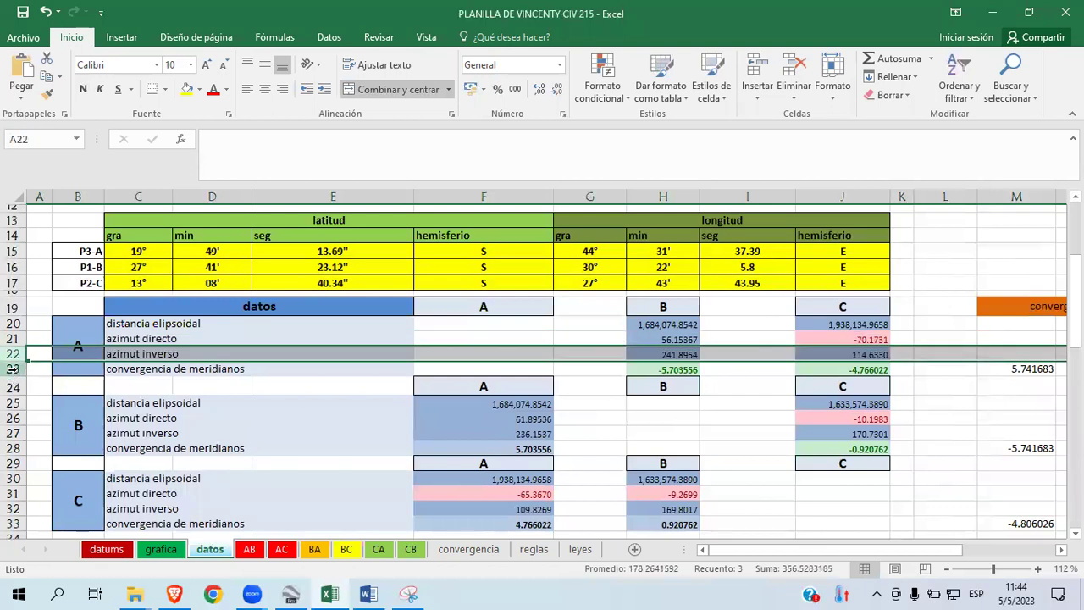
pyautogui.click(13, 369)
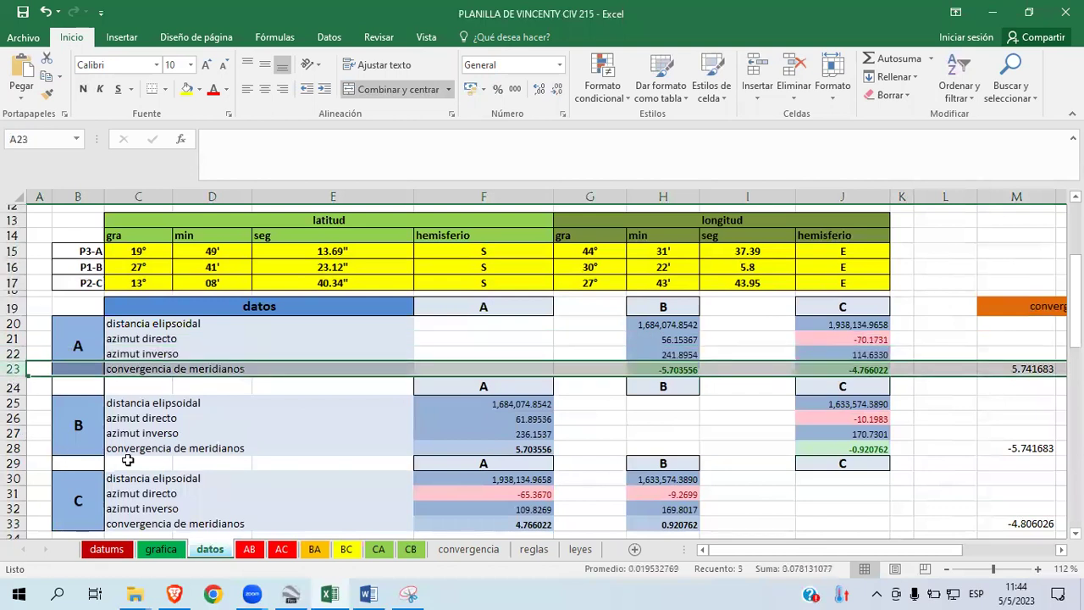
pyautogui.moveTo(1075, 312); pyautogui.dragTo(1075, 393)
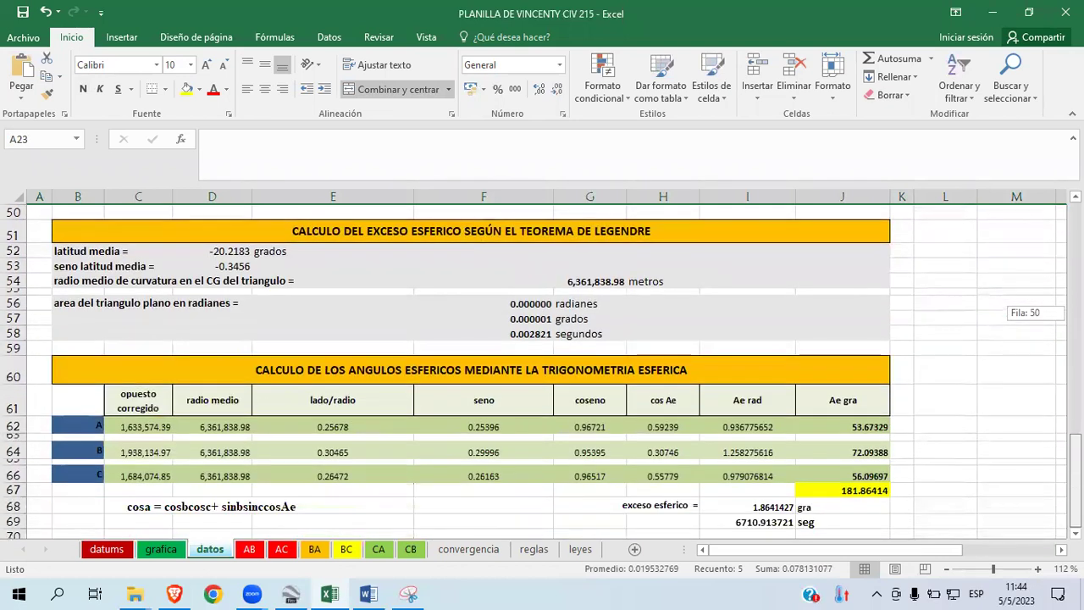
pyautogui.scroll(15, 613, 407)
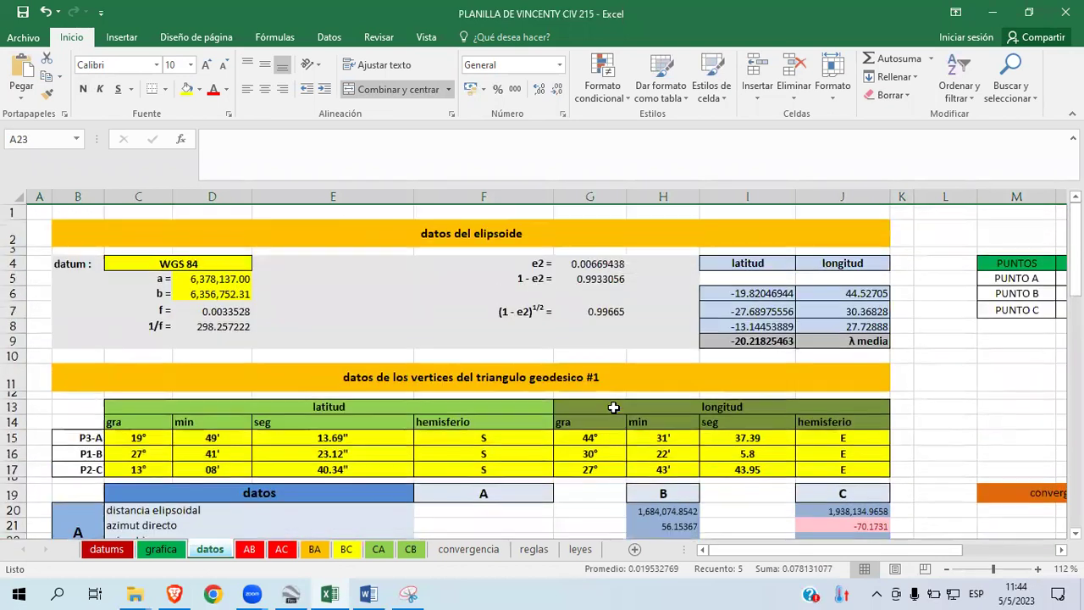
pyautogui.scroll(-15, 613, 407)
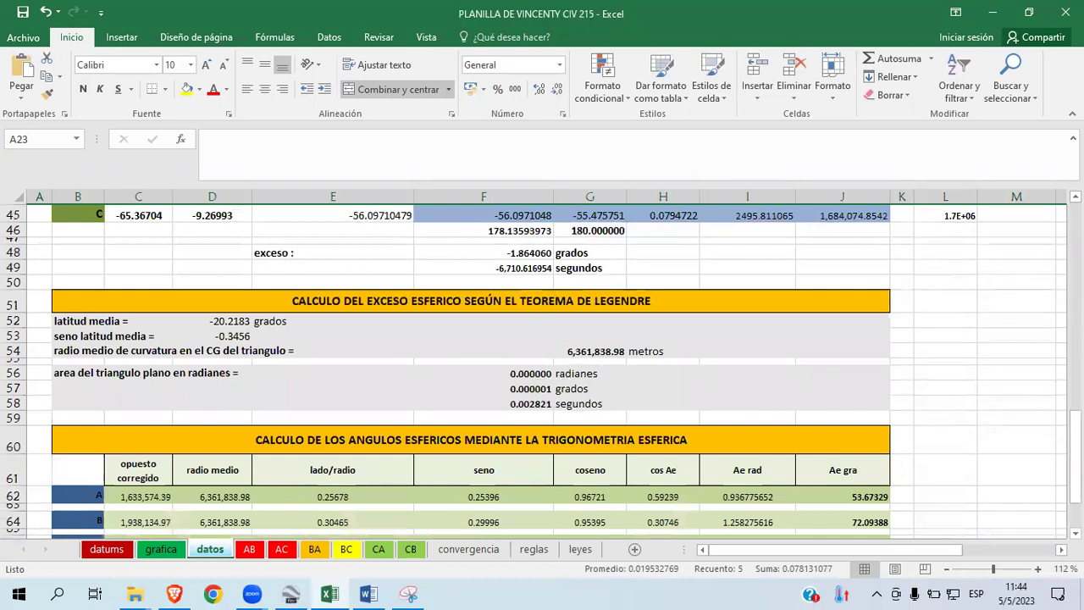
pyautogui.scroll(4, 542, 364)
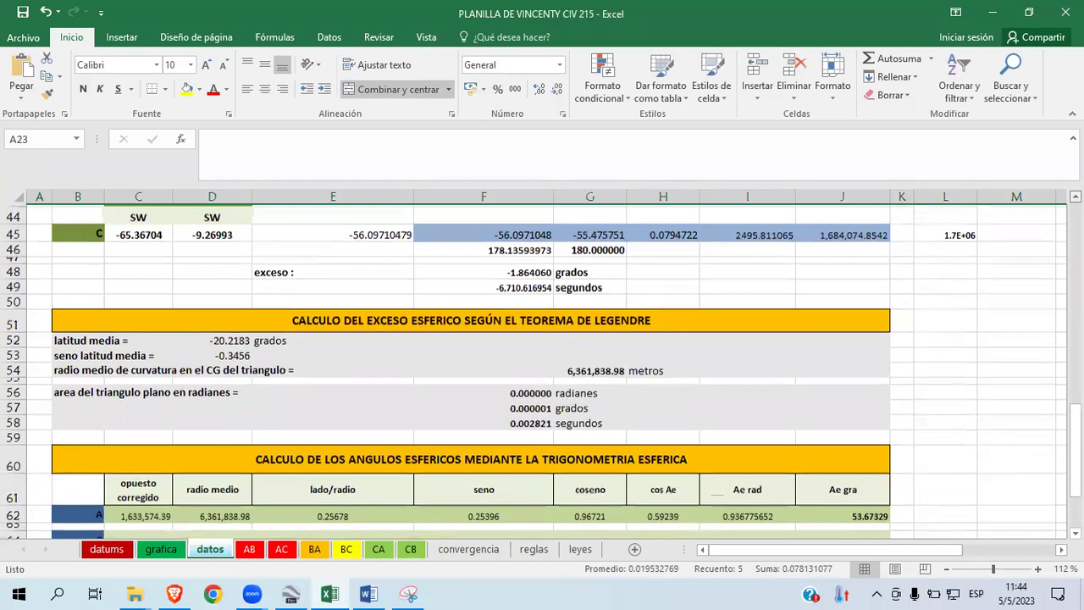
pyautogui.scroll(1, 426, 324)
pyautogui.moveTo(1075, 373); pyautogui.dragTo(1075, 460)
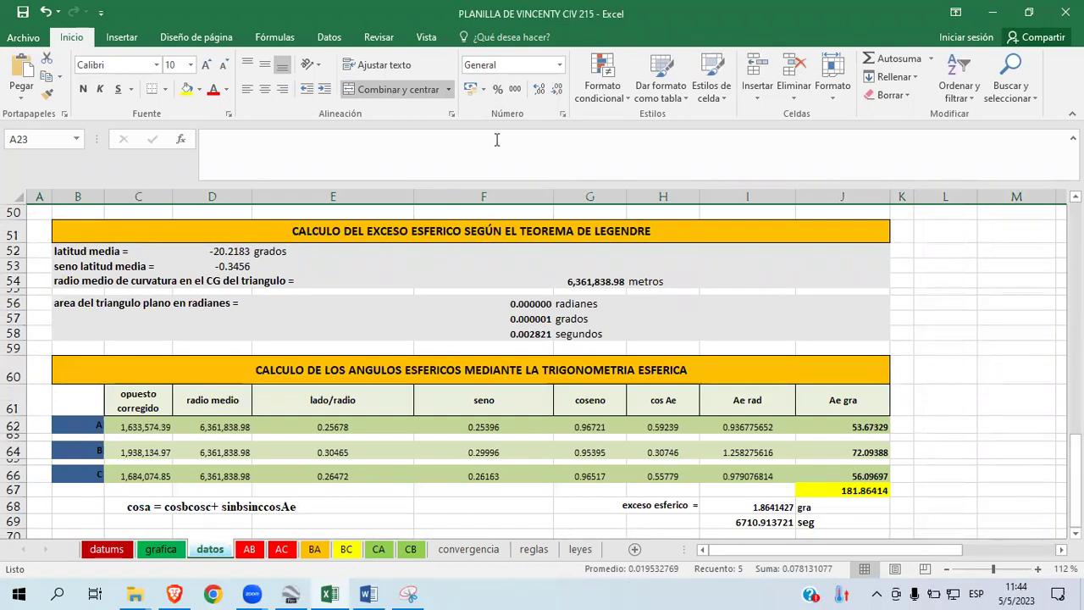
# Step: Circle the grafica sheet's name in red, clear the mark, and open that sheet at the triangle chart
pyautogui.moveTo(197, 527)
pyautogui.mouseDown()
pyautogui.moveTo(139, 554)
pyautogui.moveTo(208, 527)
pyautogui.moveTo(137, 550)
pyautogui.moveTo(202, 520)
pyautogui.moveTo(157, 518)
pyautogui.moveTo(141, 546)
pyautogui.mouseUp()
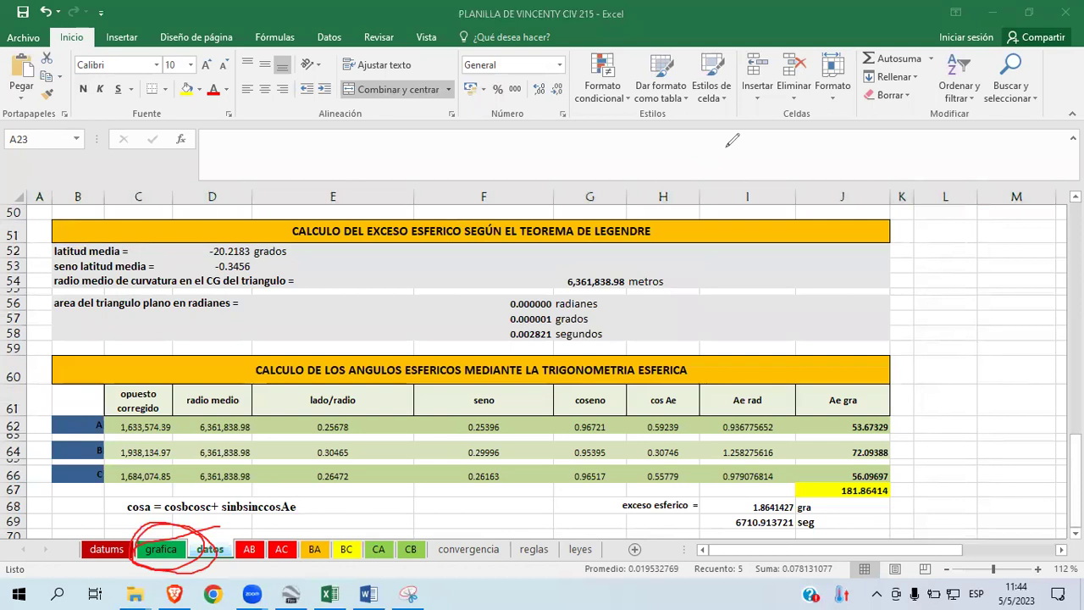
pyautogui.press('Escape')
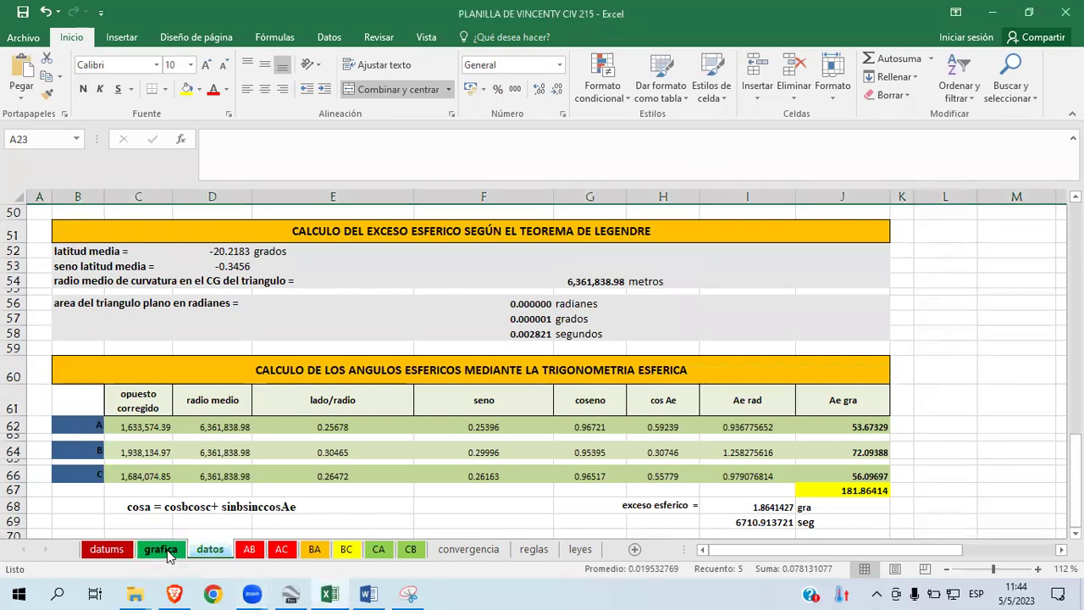
pyautogui.click(161, 549)
pyautogui.moveTo(1075, 339); pyautogui.dragTo(1075, 391)
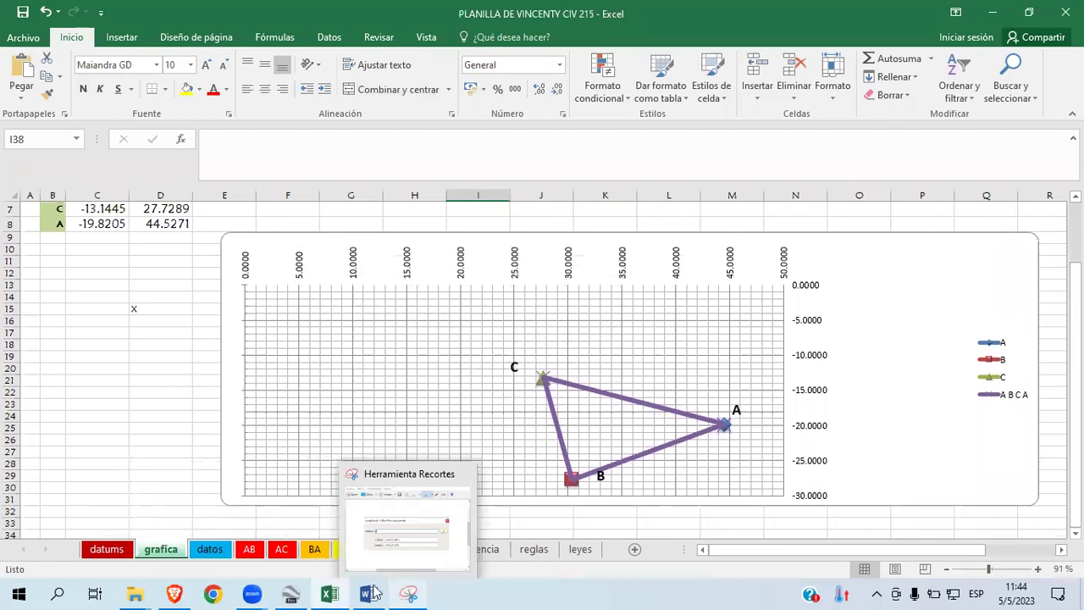
# Step: Compare the plotted triangle on the grafica sheet with placemarks 1, 2 and 3 in Google Earth Pro
pyautogui.click(298, 591)
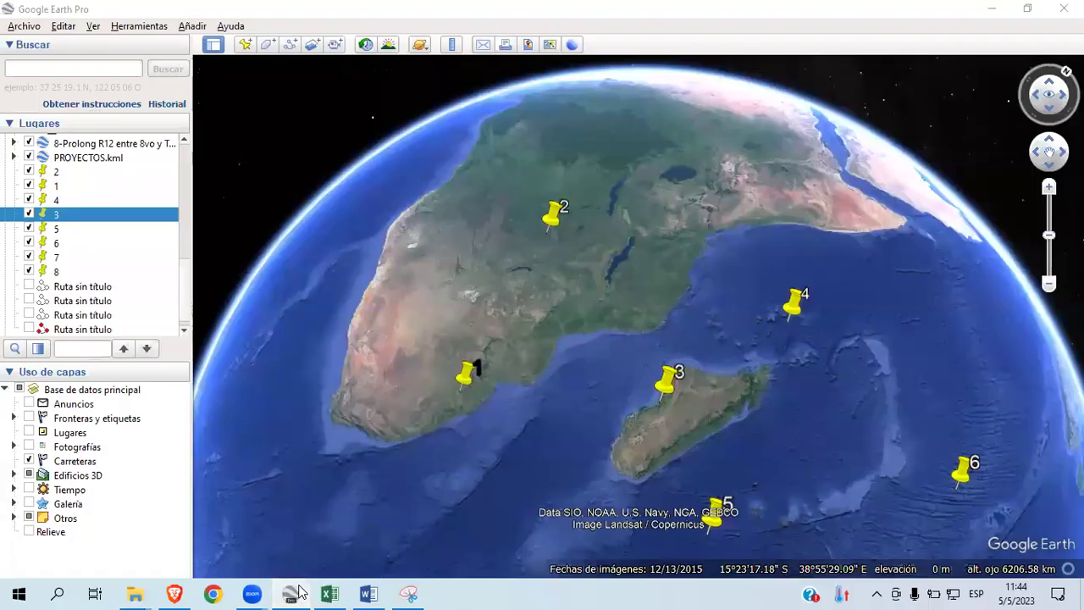
pyautogui.click(299, 591)
pyautogui.click(298, 591)
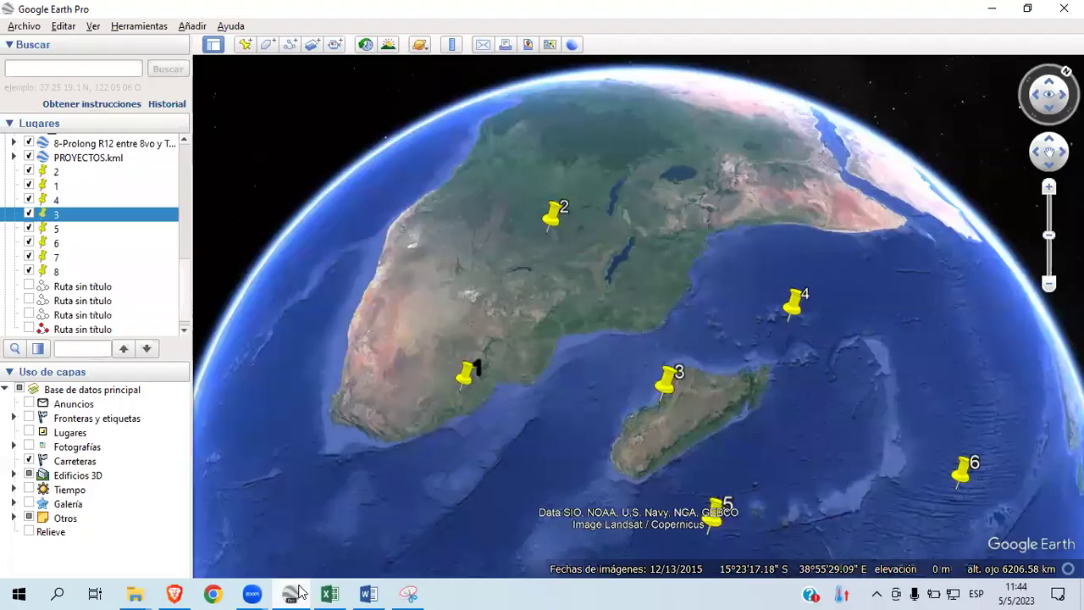
pyautogui.click(298, 591)
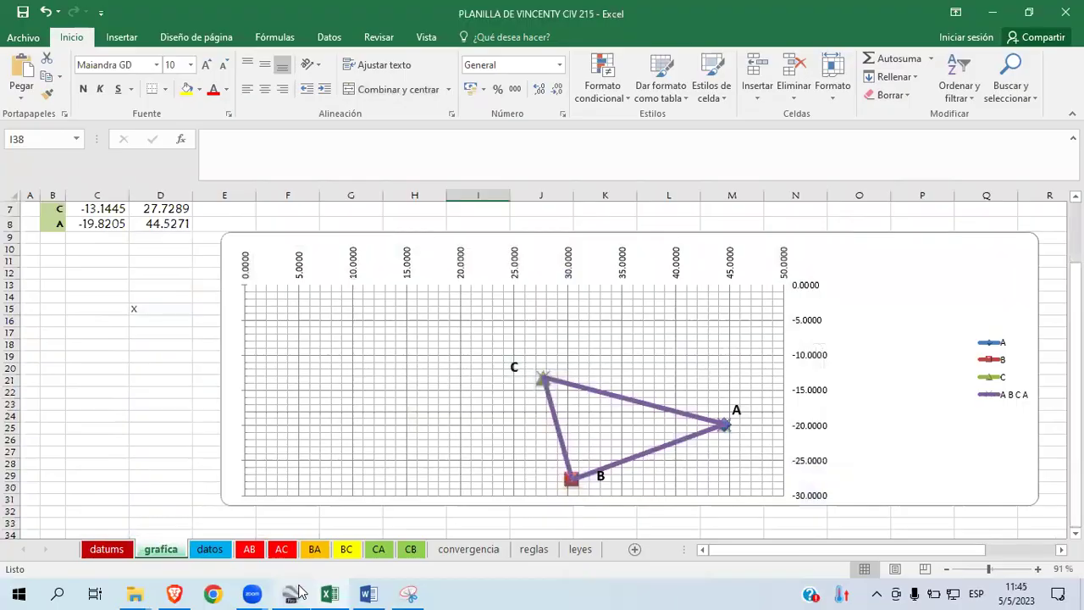
pyautogui.click(298, 590)
pyautogui.click(298, 591)
pyautogui.click(298, 590)
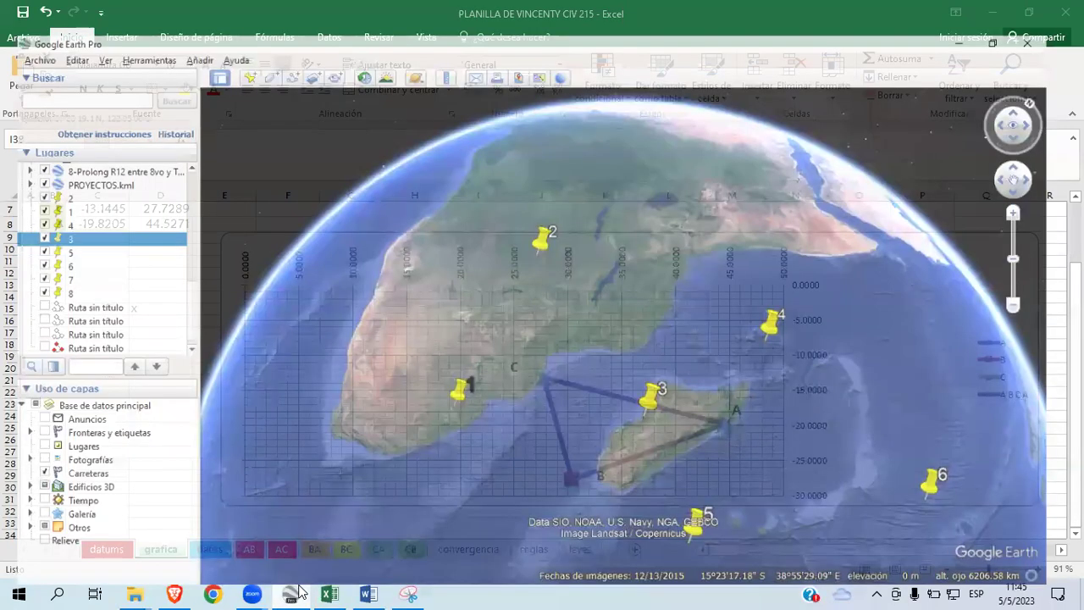
pyautogui.click(298, 590)
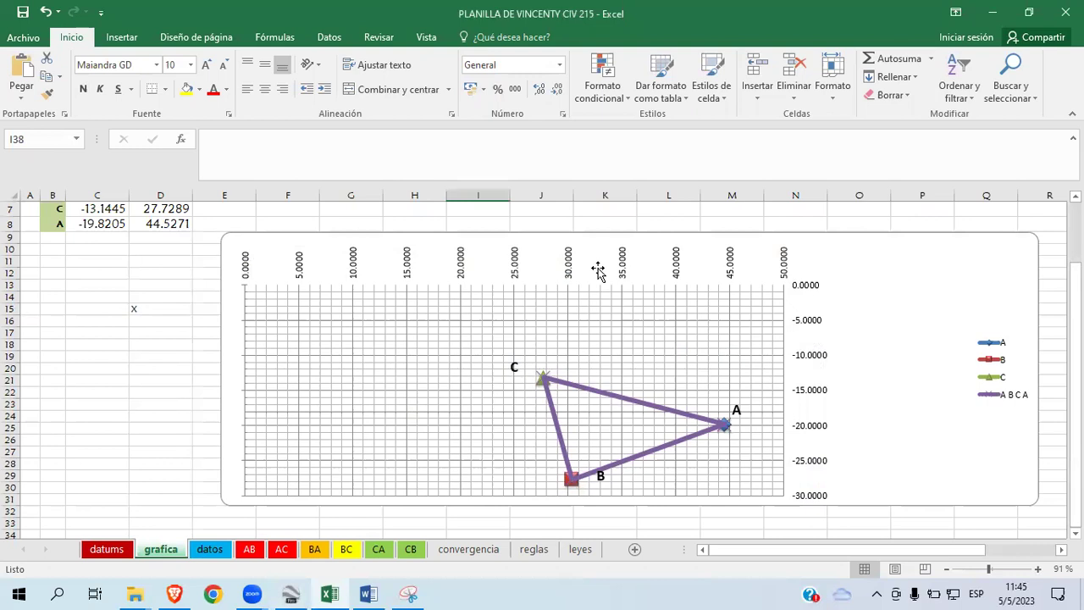
# Step: Annotate the chart in red with 1, 2 and 3 at vertices B, C and A, and a, b and c on the opposite sides
pyautogui.hotkey('ctrl', '2')
pyautogui.moveTo(538, 493); pyautogui.dragTo(546, 495)
pyautogui.moveTo(525, 343); pyautogui.dragTo(536, 357)
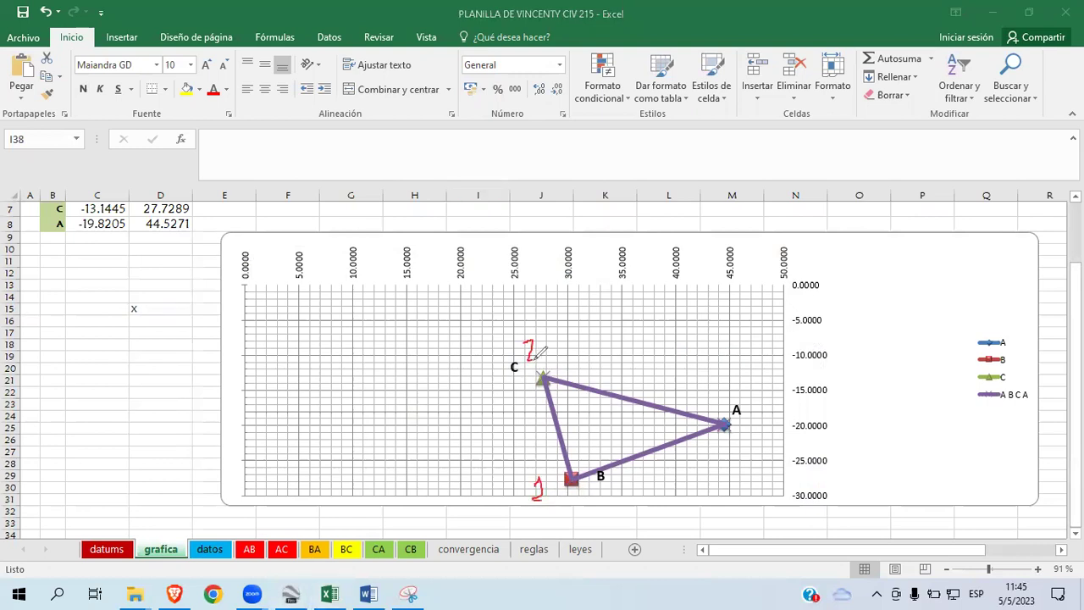
pyautogui.moveTo(736, 438)
pyautogui.mouseDown()
pyautogui.moveTo(747, 447)
pyautogui.moveTo(737, 457)
pyautogui.mouseUp()
pyautogui.moveTo(536, 427); pyautogui.dragTo(542, 431)
pyautogui.moveTo(616, 370)
pyautogui.mouseDown()
pyautogui.moveTo(621, 383)
pyautogui.moveTo(628, 372)
pyautogui.mouseUp()
pyautogui.moveTo(655, 470)
pyautogui.mouseDown()
pyautogui.moveTo(650, 480)
pyautogui.moveTo(666, 476)
pyautogui.mouseUp()
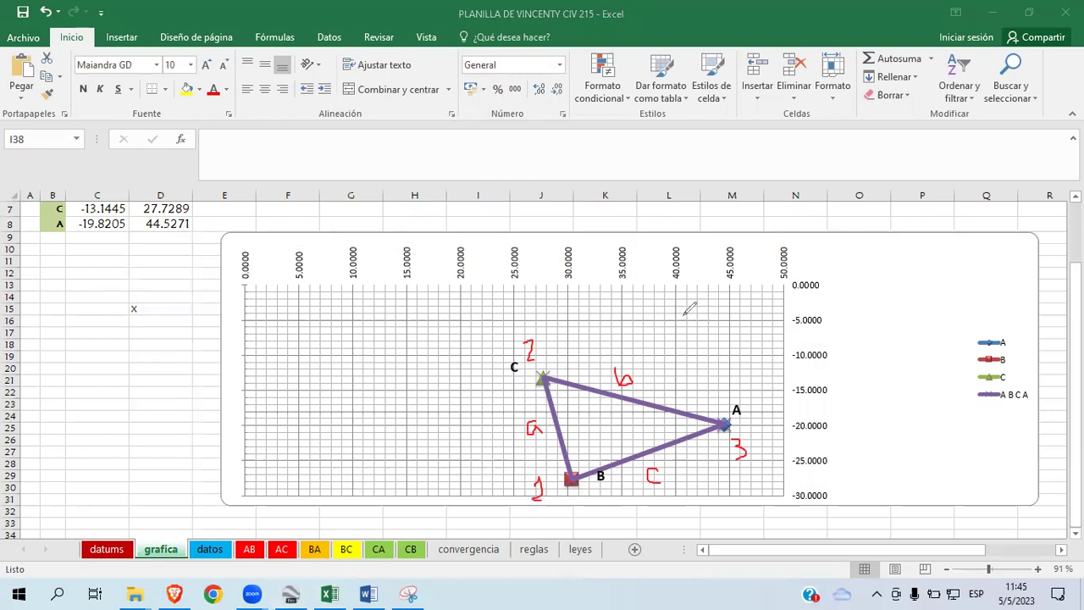
# Step: Sketch an adjoining black triangle on side b with a new vertex B and circled shared vertices, and erase all chart annotations
pyautogui.moveTo(673, 298)
pyautogui.mouseDown()
pyautogui.moveTo(683, 288)
pyautogui.moveTo(682, 298)
pyautogui.mouseUp()
pyautogui.moveTo(548, 356)
pyautogui.mouseDown()
pyautogui.moveTo(538, 385)
pyautogui.moveTo(560, 377)
pyautogui.moveTo(543, 362)
pyautogui.mouseUp()
pyautogui.moveTo(724, 400)
pyautogui.mouseDown()
pyautogui.moveTo(729, 427)
pyautogui.moveTo(744, 405)
pyautogui.moveTo(721, 413)
pyautogui.moveTo(684, 298)
pyautogui.moveTo(618, 320)
pyautogui.moveTo(551, 363)
pyautogui.mouseUp()
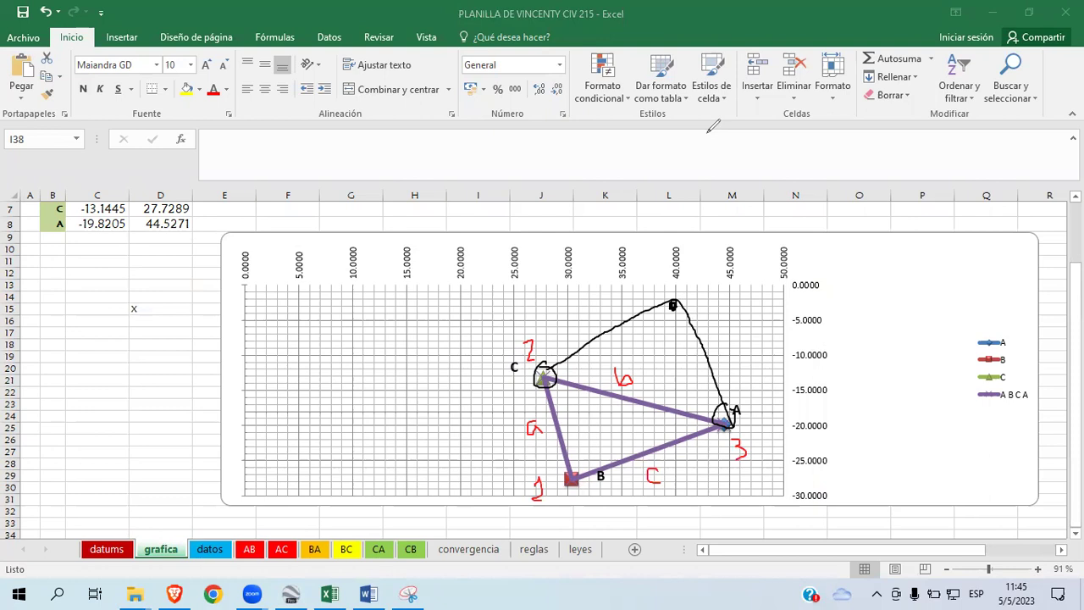
pyautogui.press('e')
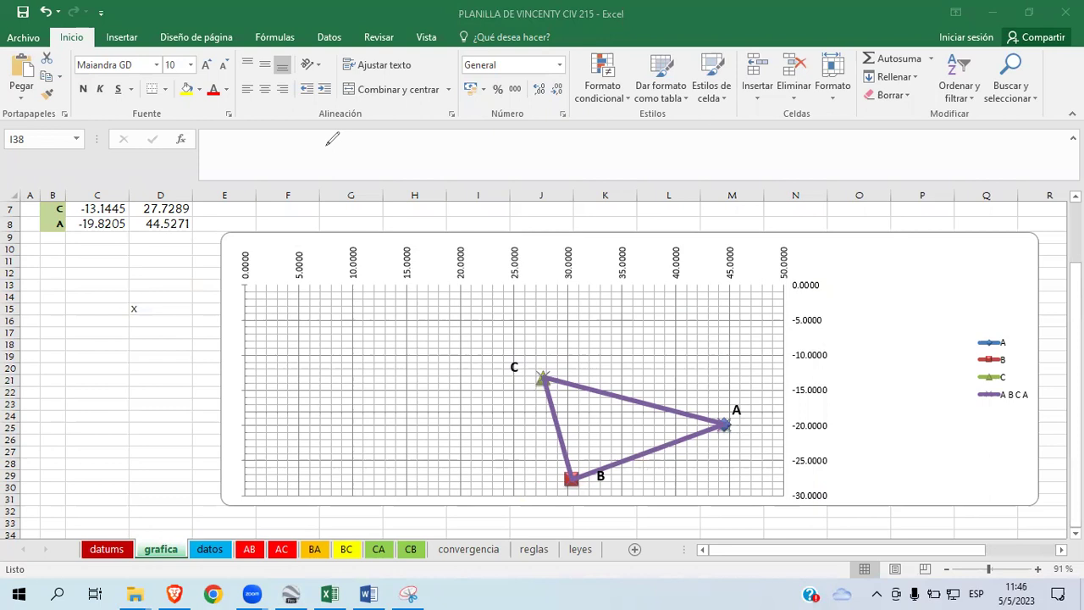
# Step: Copy the triangle chart from the grafica sheet and paste it at cell L15 of the datos sheet
pyautogui.click(399, 240)
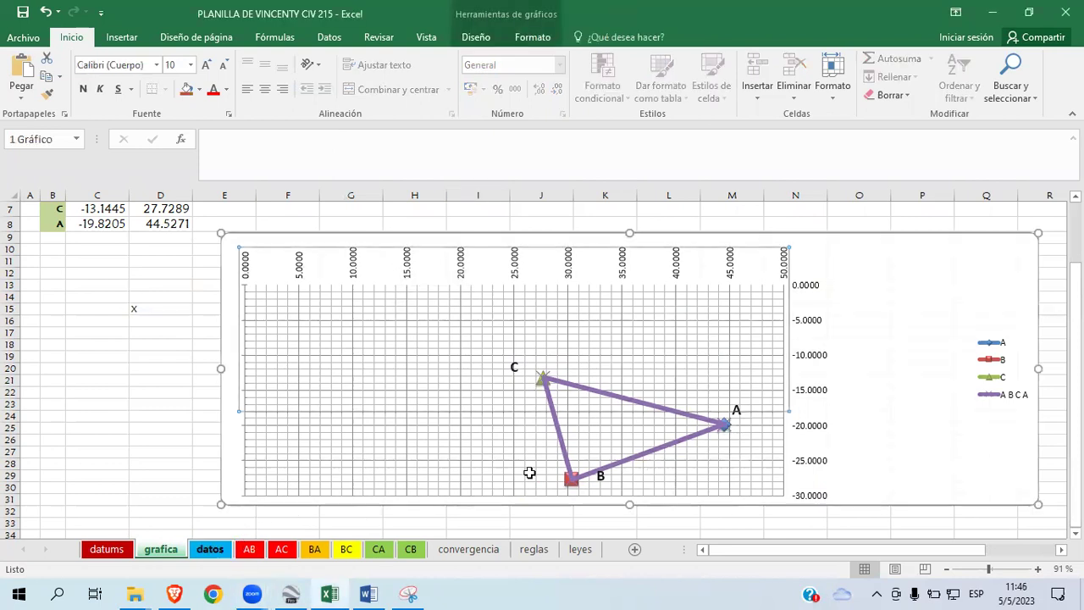
pyautogui.hotkey('ctrl', 'pagedown')
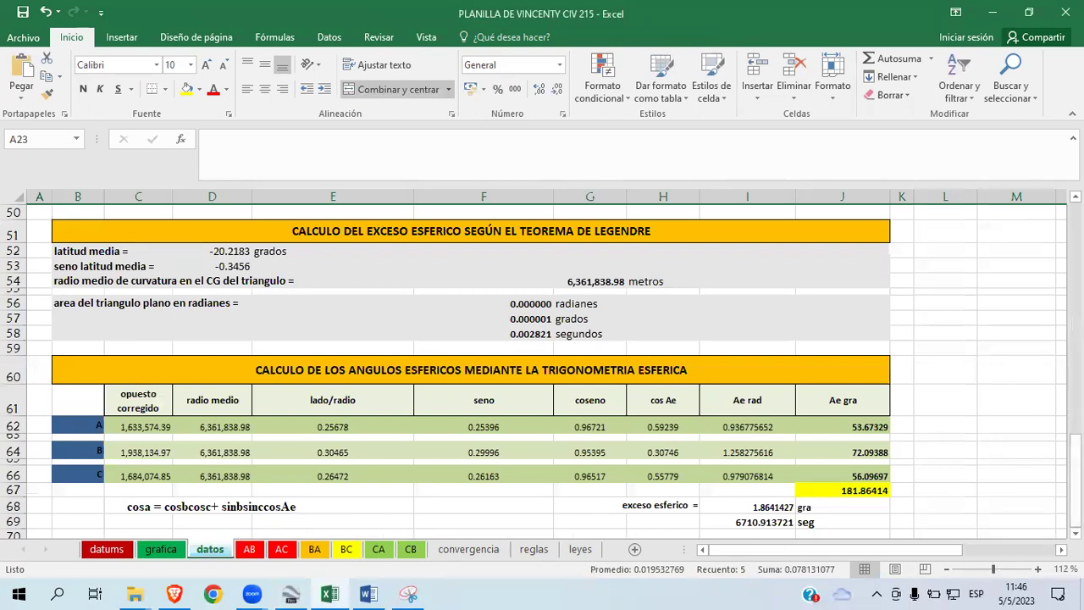
pyautogui.moveTo(1075, 474); pyautogui.dragTo(1075, 297)
pyautogui.scroll(-1, 1007, 335)
pyautogui.scroll(-1, 1007, 334)
pyautogui.click(719, 280)
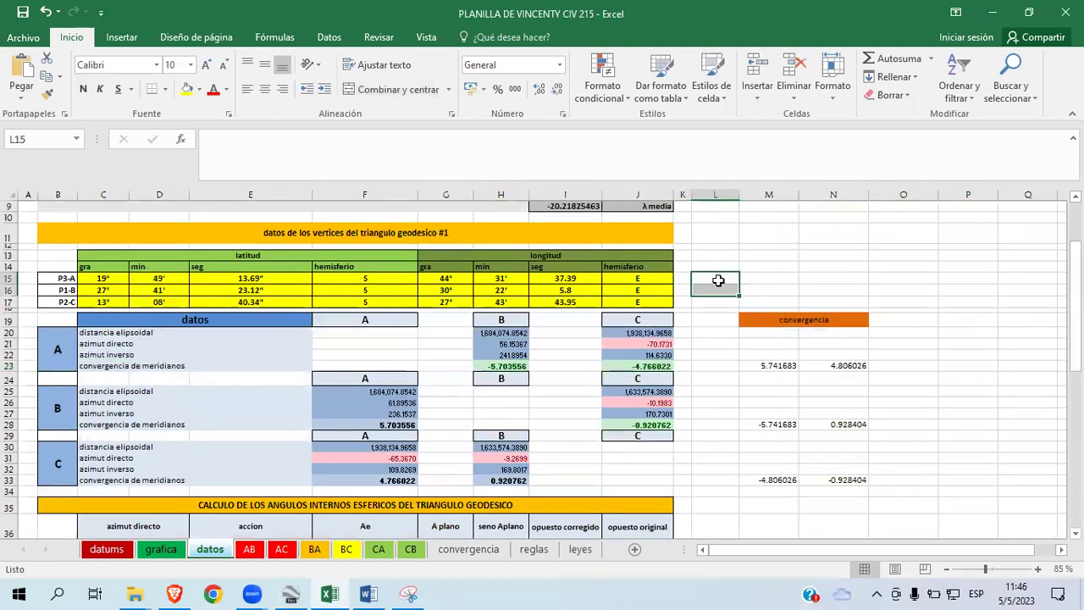
pyautogui.hotkey('ctrl', 'v')
# Step: Reposition the pasted chart and narrow it from its left edge so it starts at column L, beside the vertex tables
pyautogui.moveTo(817, 322); pyautogui.dragTo(503, 271)
pyautogui.moveTo(452, 353); pyautogui.dragTo(704, 352)
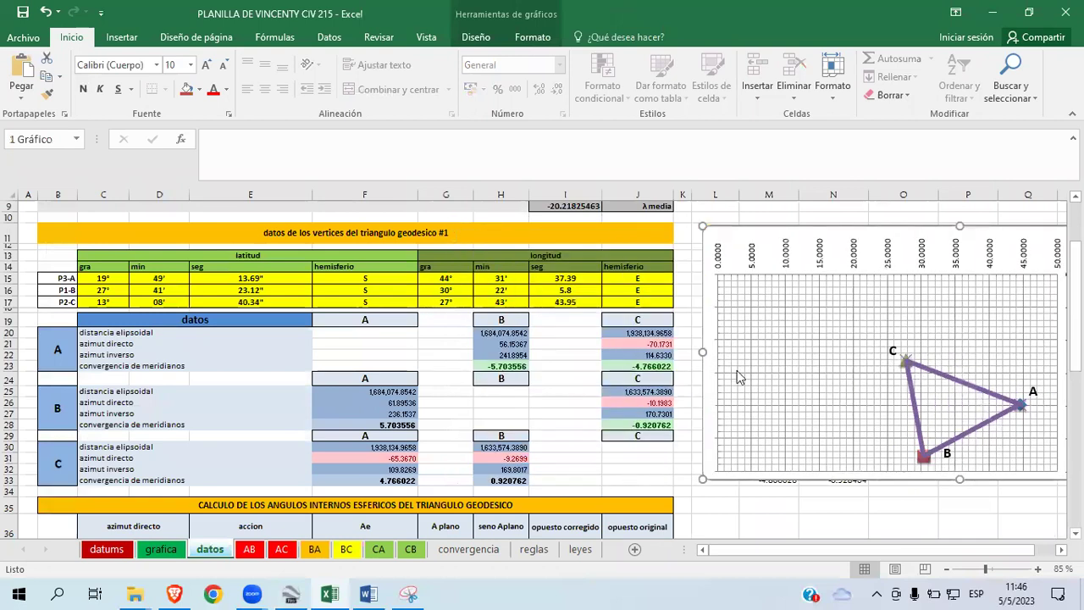
pyautogui.click(853, 219)
pyautogui.click(826, 237)
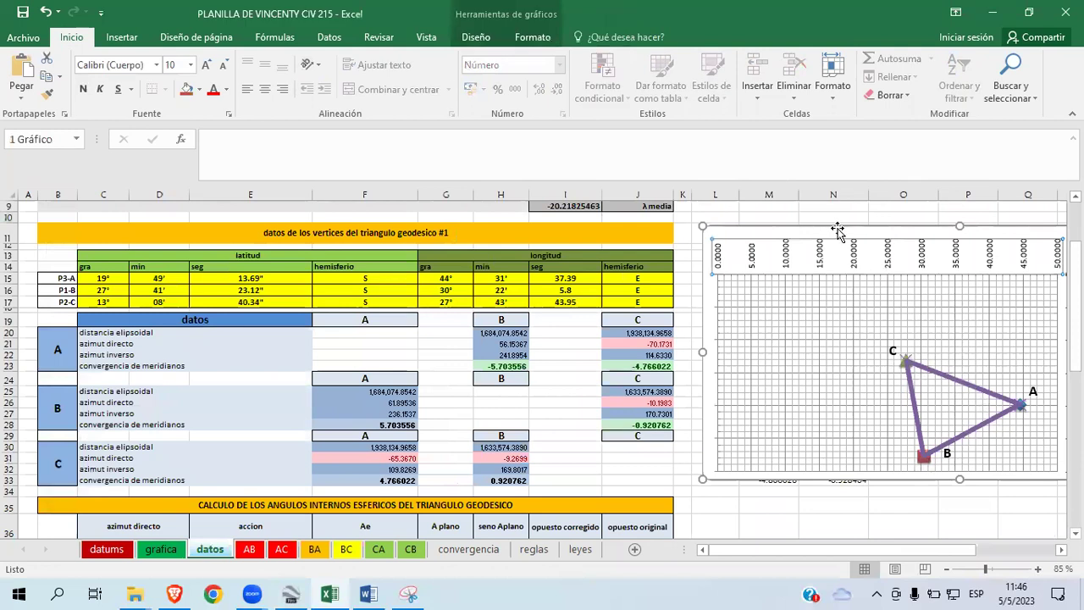
# Step: Undo the last chart change and place the triangle chart beside the data tables, over columns L to Q
pyautogui.hotkey('ctrl', 'z')
pyautogui.moveTo(1054, 347); pyautogui.dragTo(964, 345)
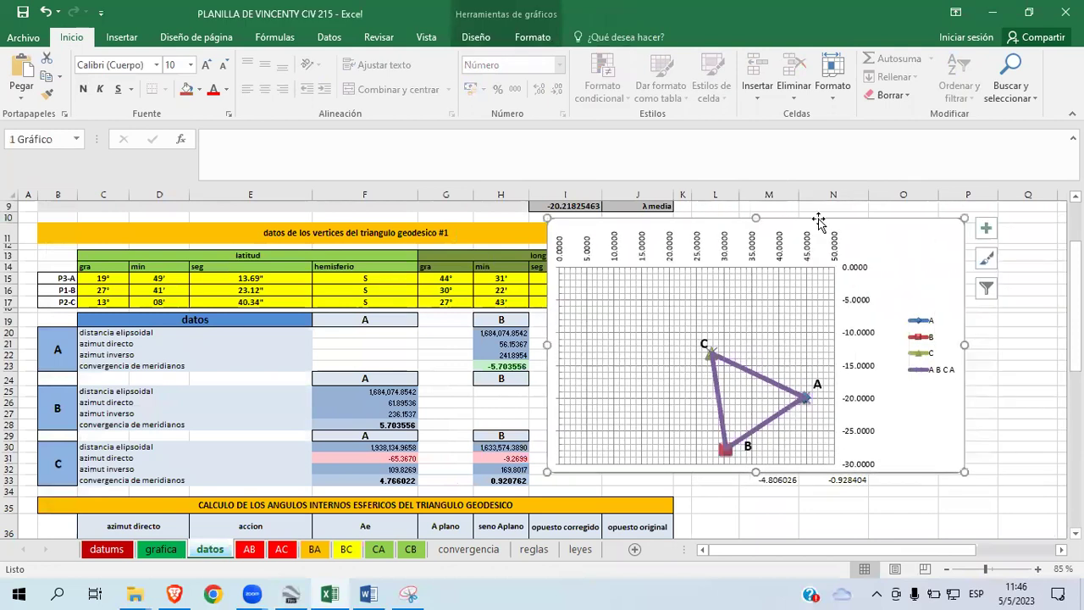
pyautogui.moveTo(799, 218); pyautogui.dragTo(933, 208)
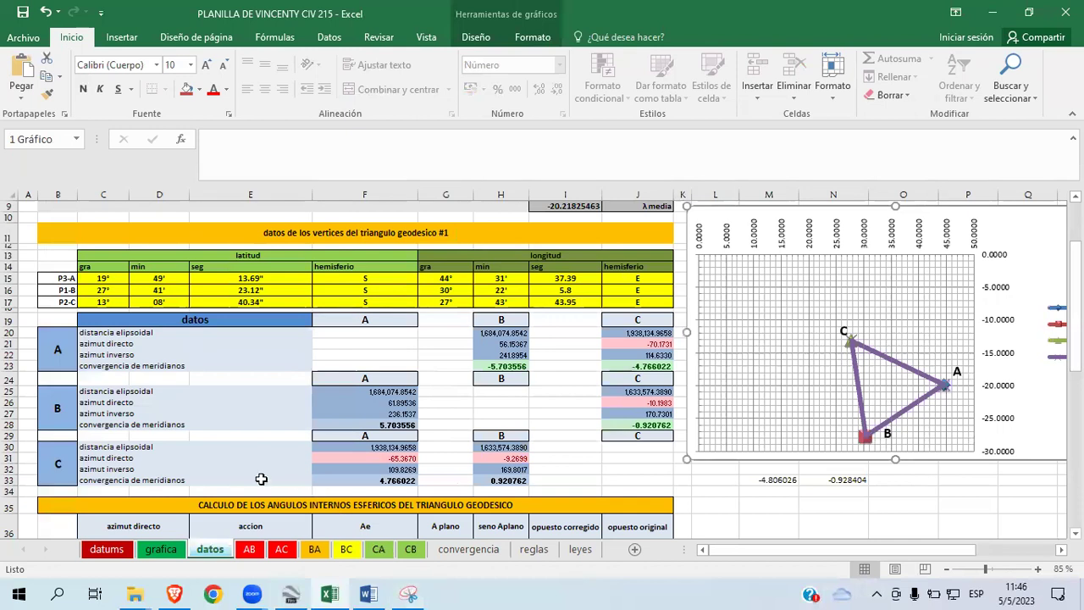
pyautogui.click(64, 350)
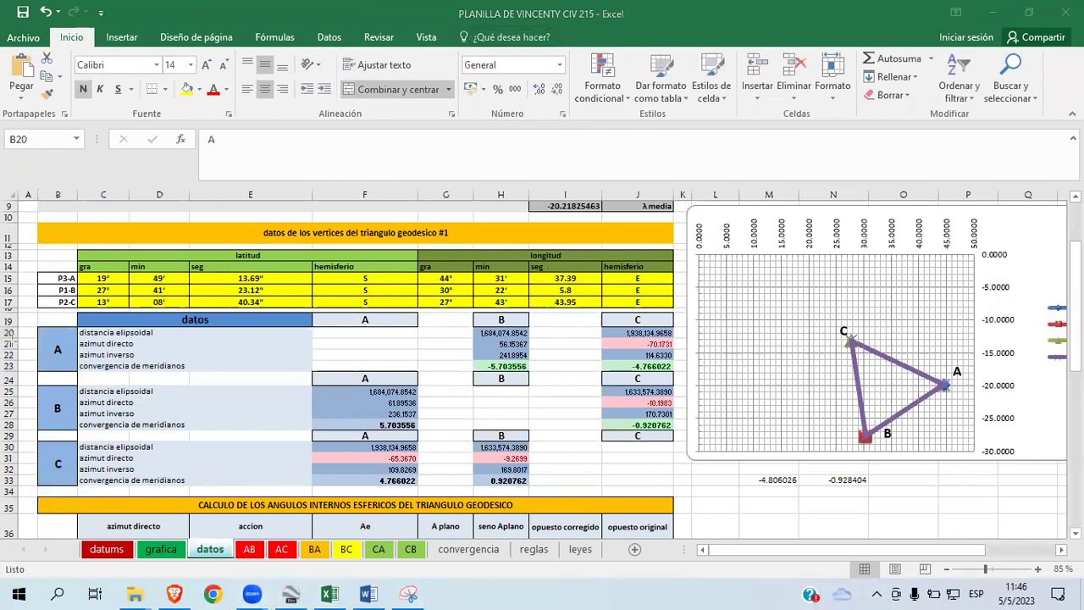
# Step: Circle the row label A, the first block's column heading B, and vertices A and B on the triangle chart as annotations
pyautogui.moveTo(86, 374)
pyautogui.mouseDown()
pyautogui.moveTo(46, 326)
pyautogui.moveTo(51, 371)
pyautogui.moveTo(74, 355)
pyautogui.mouseUp()
pyautogui.moveTo(488, 300)
pyautogui.mouseDown()
pyautogui.moveTo(491, 330)
pyautogui.moveTo(527, 309)
pyautogui.moveTo(525, 326)
pyautogui.mouseUp()
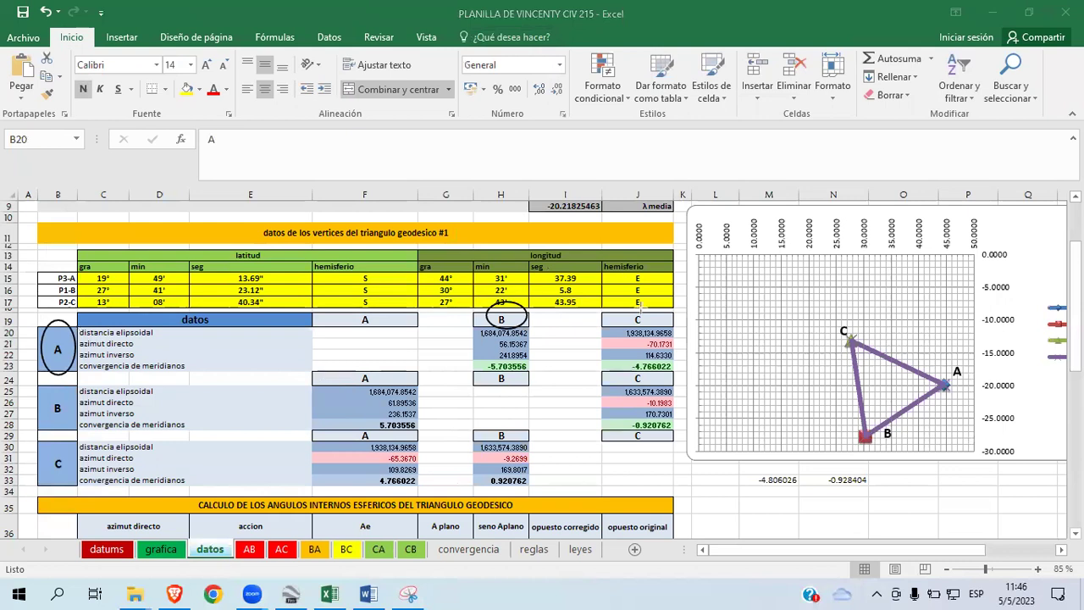
pyautogui.moveTo(942, 363)
pyautogui.mouseDown()
pyautogui.moveTo(958, 405)
pyautogui.moveTo(945, 362)
pyautogui.mouseUp()
pyautogui.moveTo(848, 410); pyautogui.dragTo(895, 454)
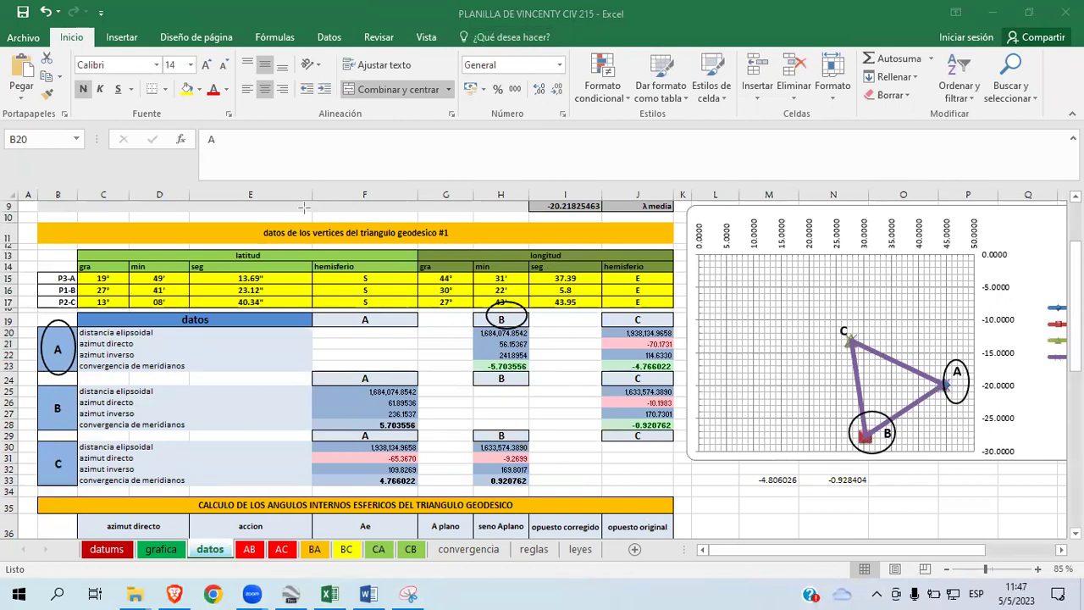
# Step: Point out side AB on the chart and the distancia elipsoidal row from A to B with temporary pen strokes
pyautogui.moveTo(867, 437); pyautogui.dragTo(933, 383)
pyautogui.moveTo(945, 384); pyautogui.dragTo(851, 442)
pyautogui.moveTo(98, 325)
pyautogui.mouseDown()
pyautogui.moveTo(151, 323)
pyautogui.moveTo(84, 330)
pyautogui.moveTo(127, 338)
pyautogui.moveTo(152, 326)
pyautogui.mouseUp()
pyautogui.moveTo(189, 333); pyautogui.dragTo(285, 328)
pyautogui.moveTo(78, 326)
pyautogui.mouseDown()
pyautogui.moveTo(49, 332)
pyautogui.moveTo(53, 364)
pyautogui.moveTo(52, 343)
pyautogui.moveTo(66, 334)
pyautogui.mouseUp()
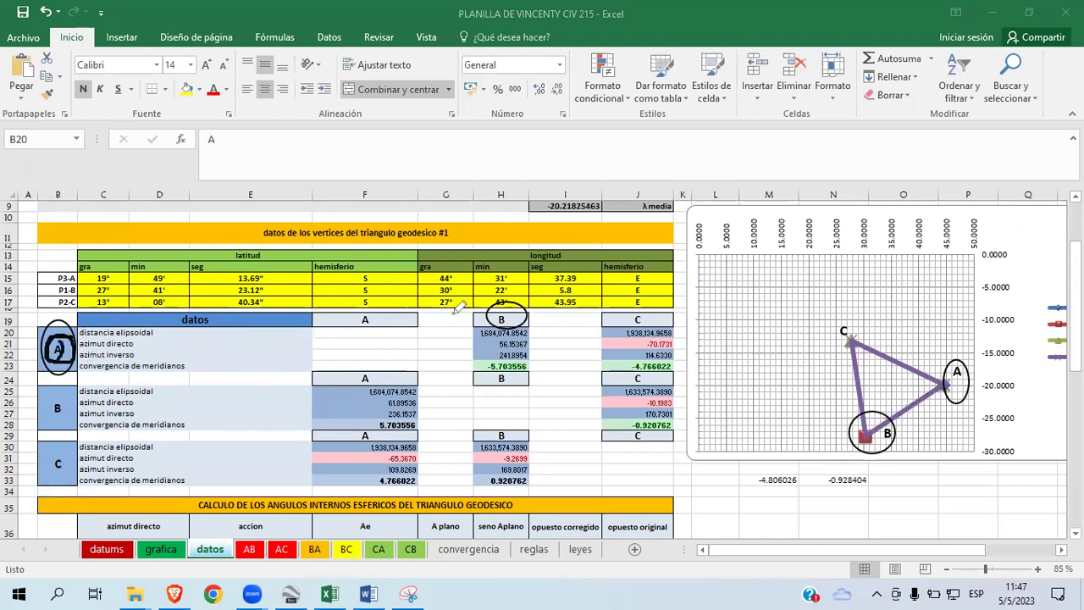
pyautogui.moveTo(512, 305); pyautogui.dragTo(481, 320)
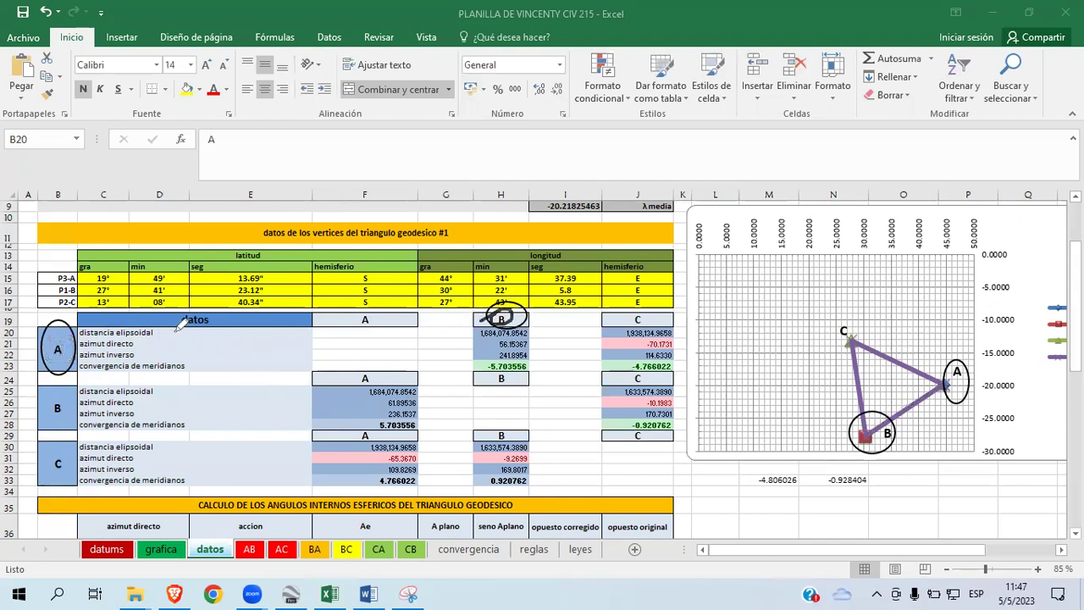
pyautogui.moveTo(175, 325); pyautogui.dragTo(465, 324)
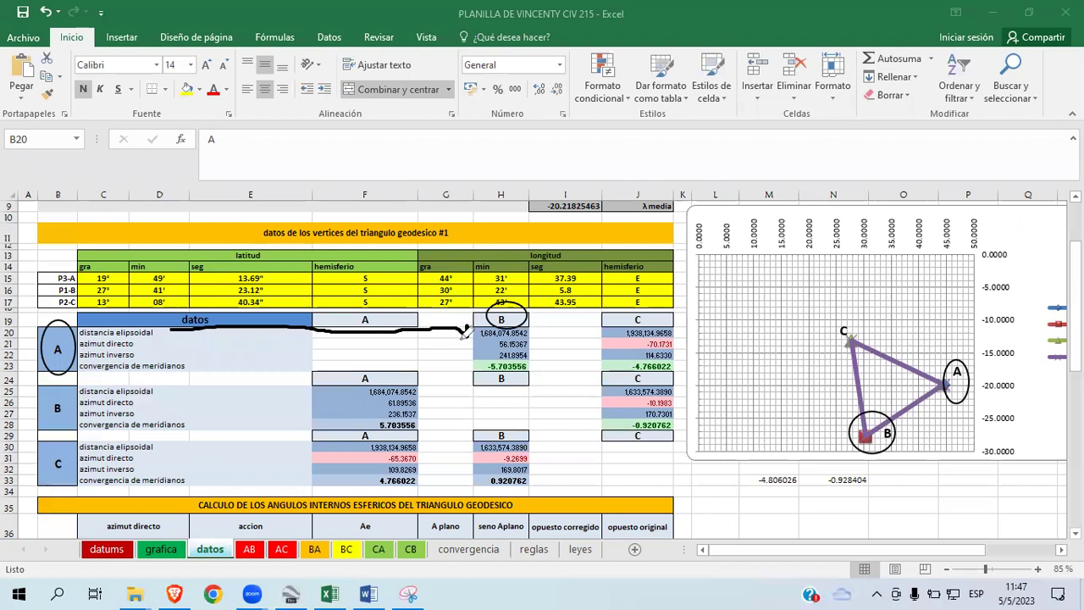
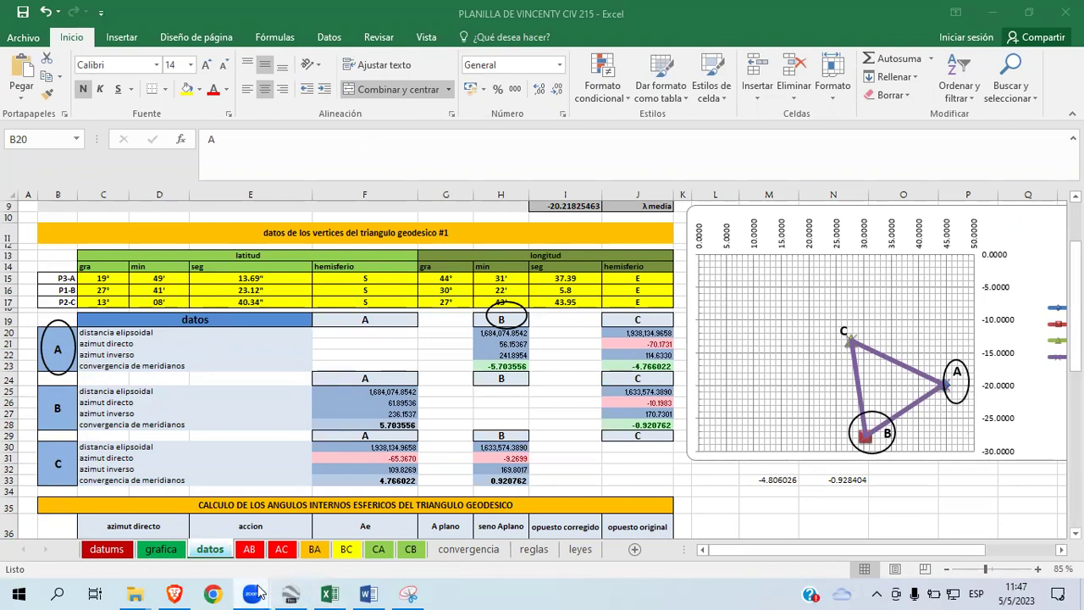
# Step: Switch between Google Earth Pro and Excel to match the placemarks with the triangle vertices P3-A and P1-B
pyautogui.click(290, 594)
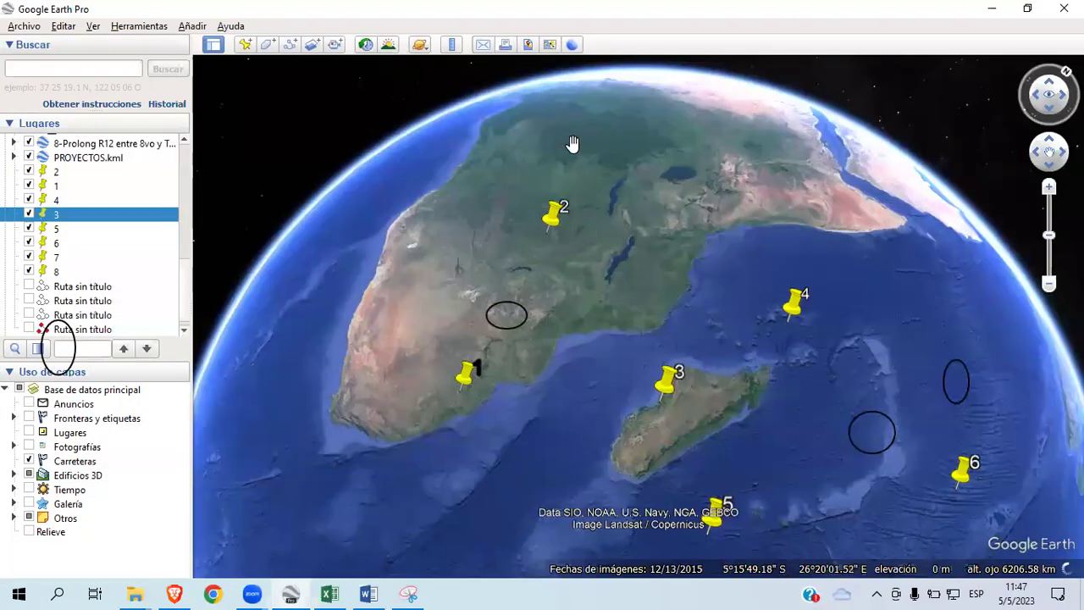
pyautogui.click(329, 594)
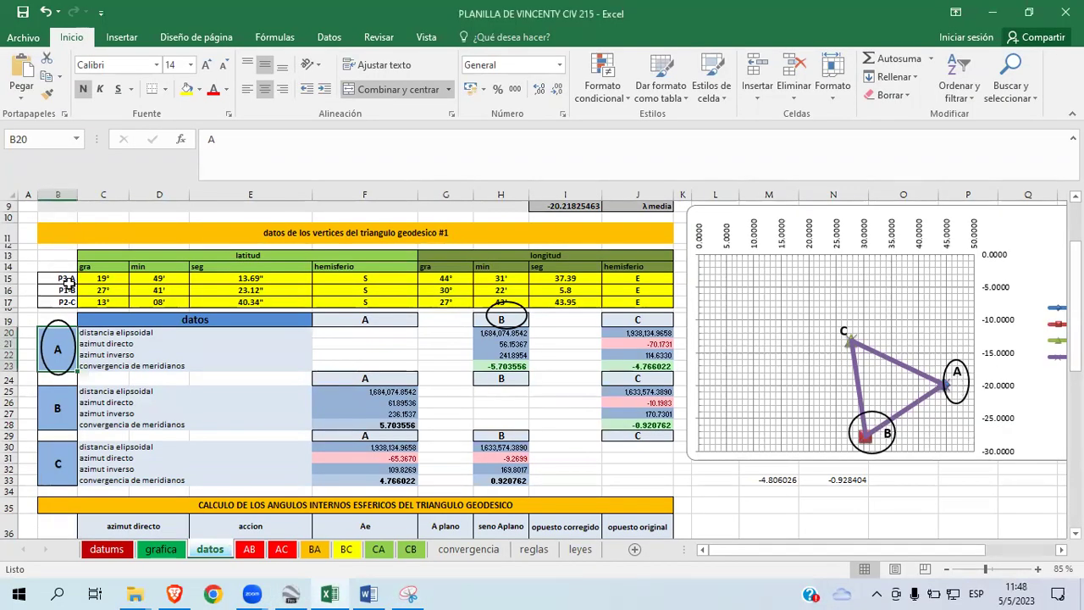
pyautogui.click(294, 593)
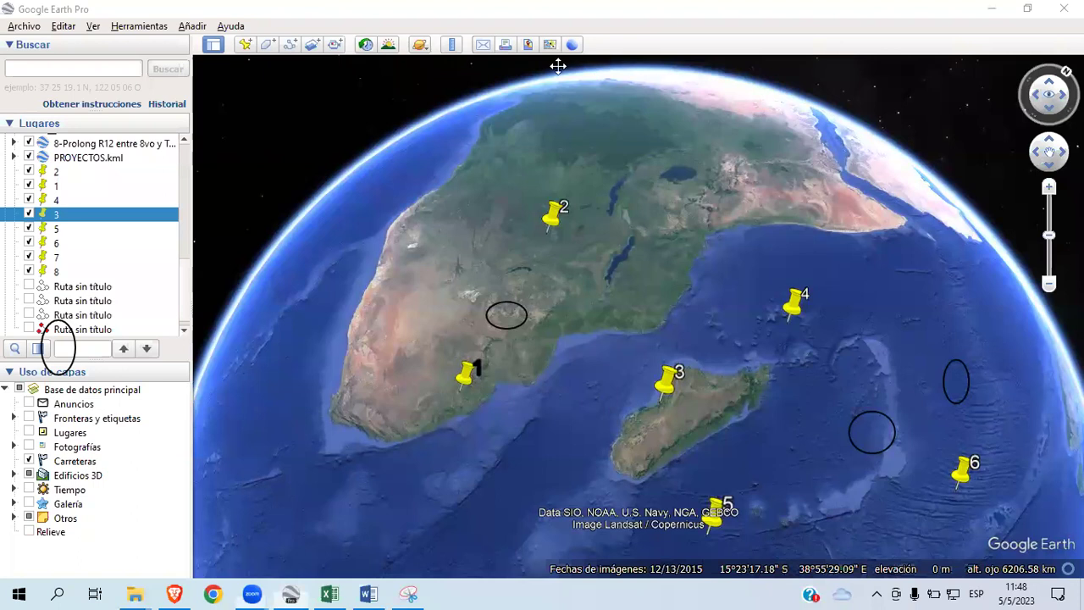
# Step: Measure the straight line from the tip of placemark 1 to placemark 3 with the ruler
pyautogui.click(452, 44)
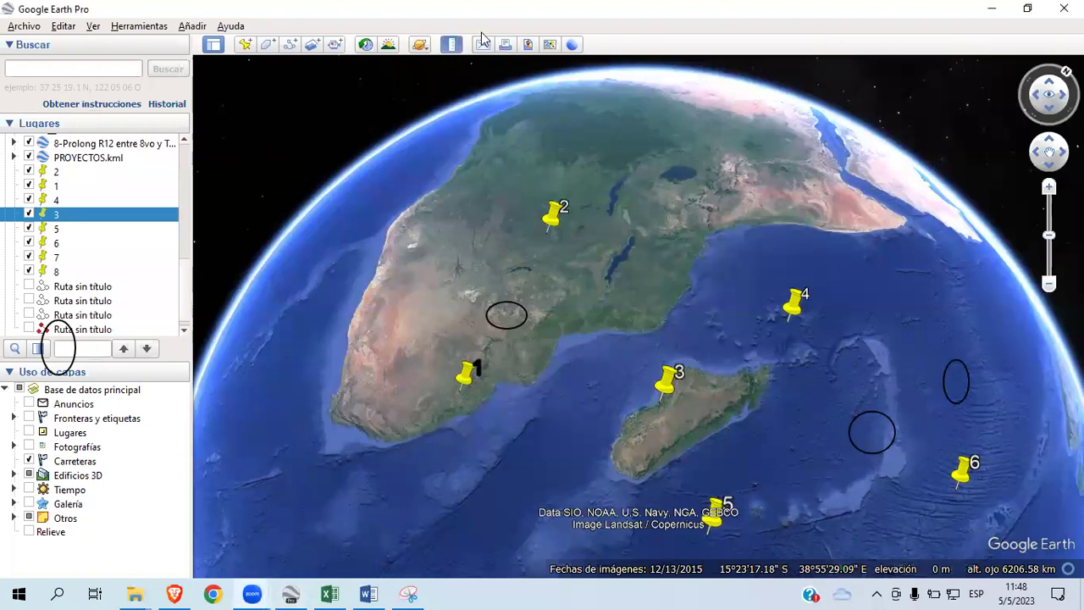
pyautogui.scroll(5, 475, 409)
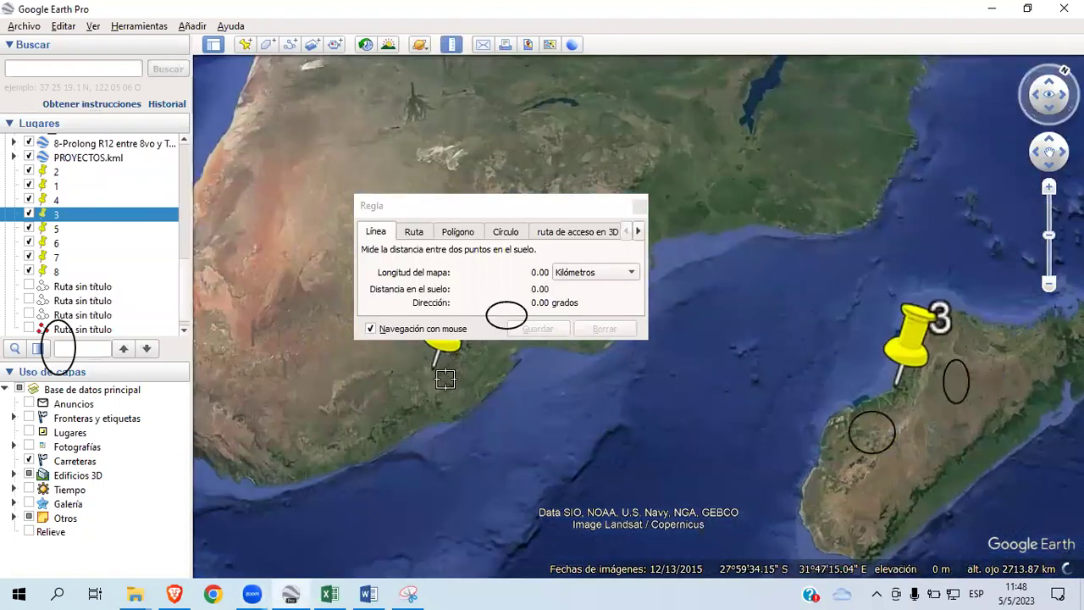
pyautogui.scroll(5, 425, 360)
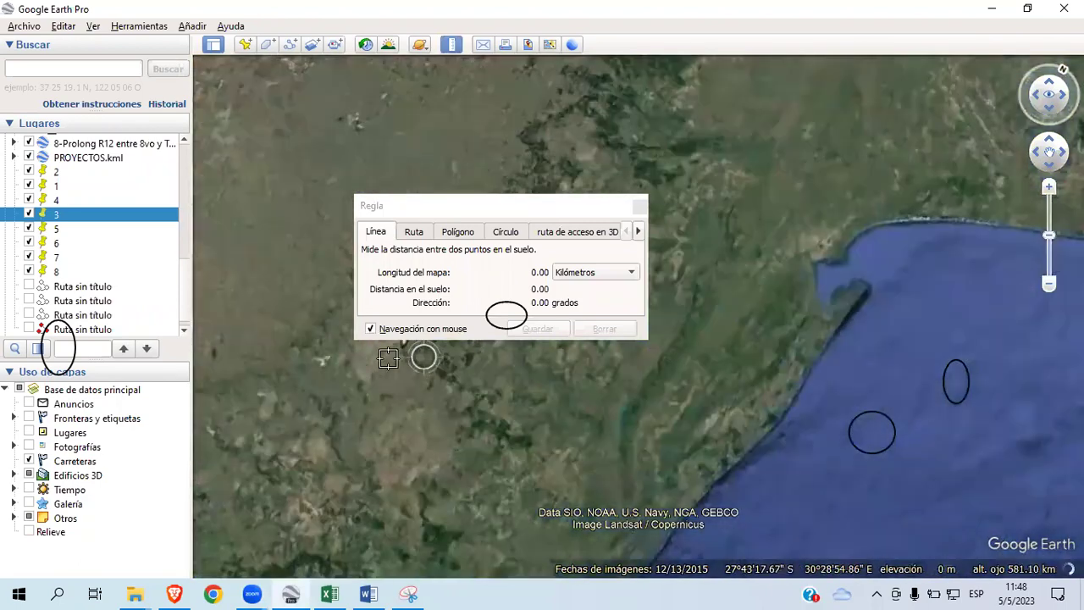
pyautogui.scroll(-3, 366, 317)
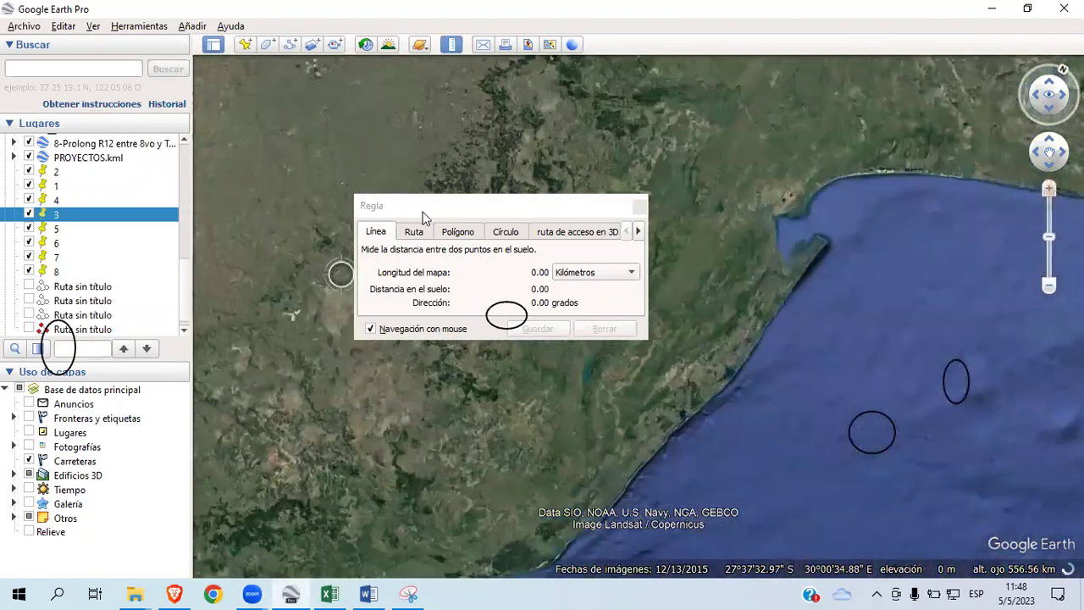
pyautogui.moveTo(431, 203); pyautogui.dragTo(246, 354)
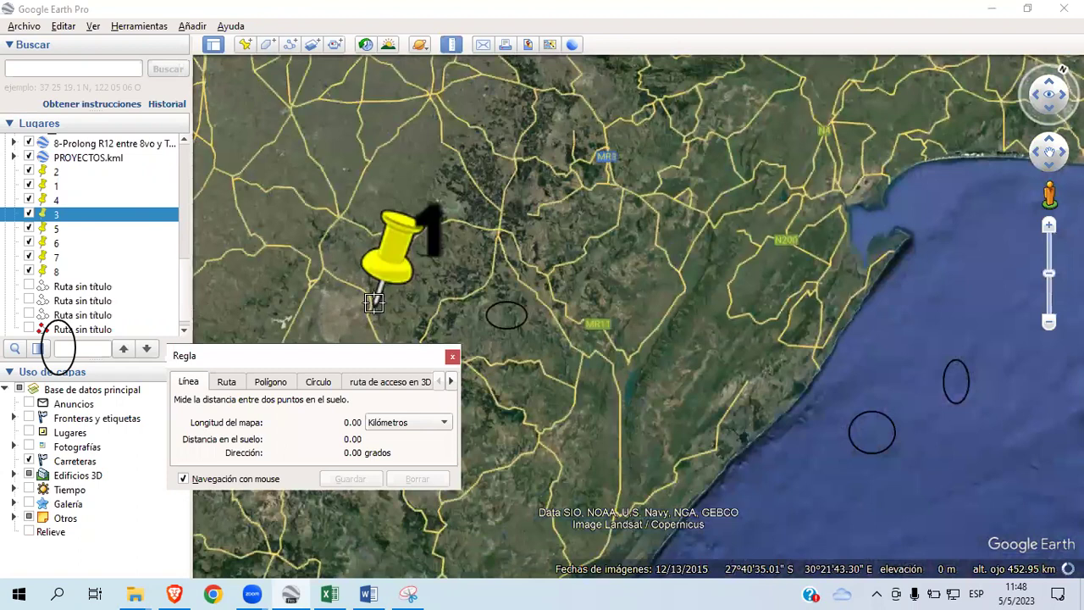
pyautogui.click(375, 305)
pyautogui.scroll(-5, 694, 364)
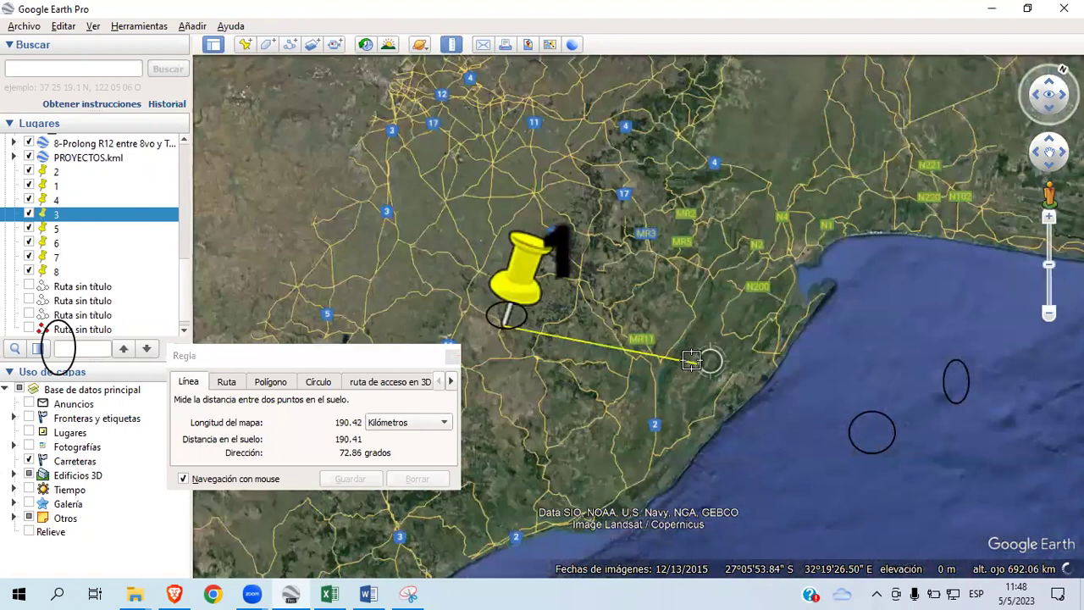
pyautogui.scroll(-3, 695, 365)
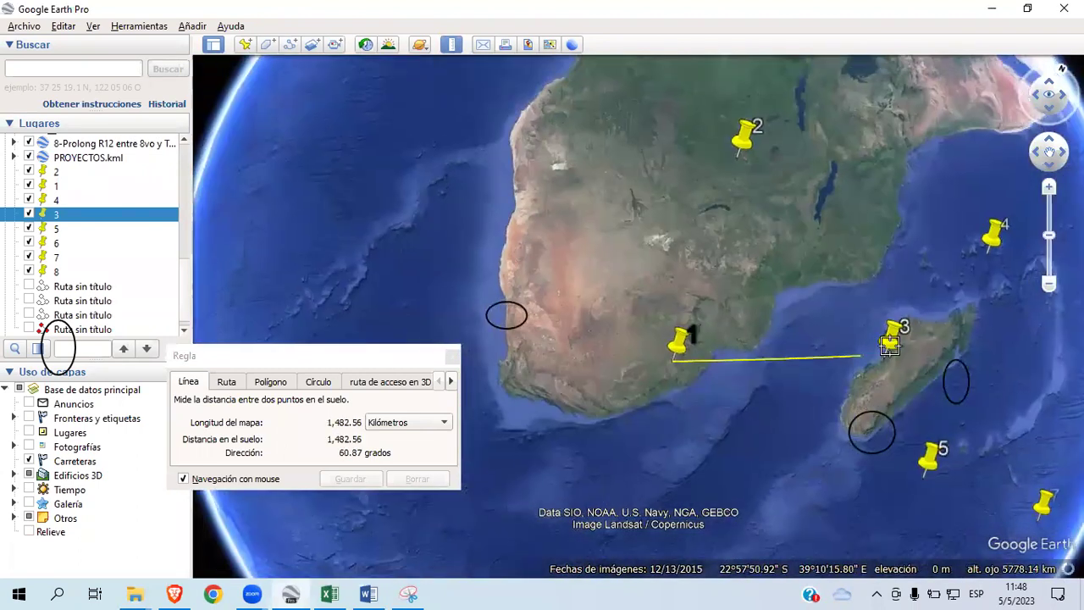
pyautogui.scroll(3, 889, 338)
pyautogui.scroll(5, 855, 368)
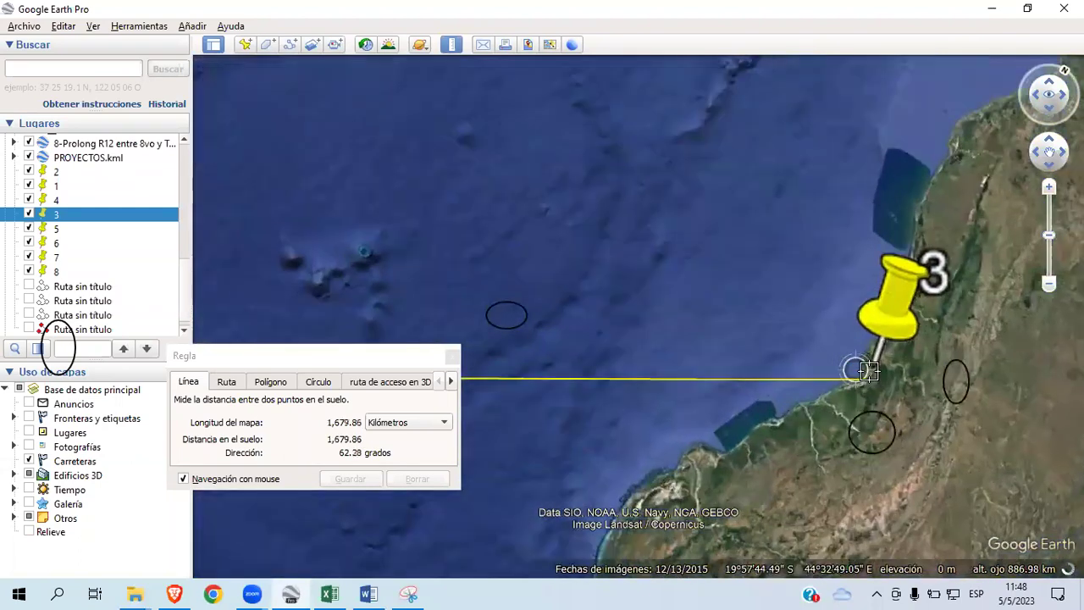
pyautogui.scroll(3, 873, 366)
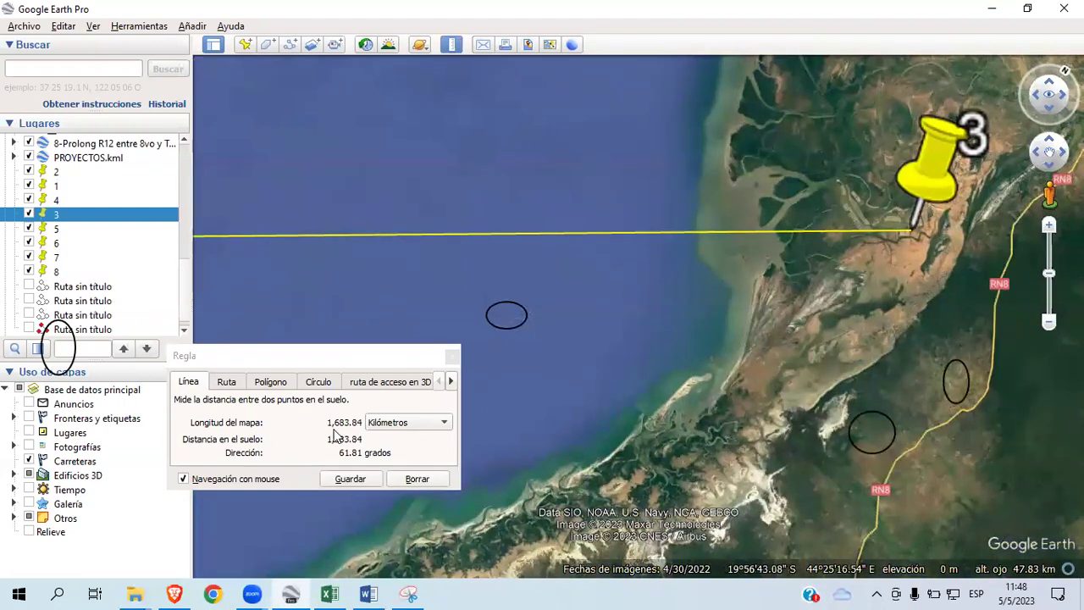
# Step: Set the ruler's unit to Metros and compare the length with the A–B distancia elipsoidal in Excel
pyautogui.click(390, 423)
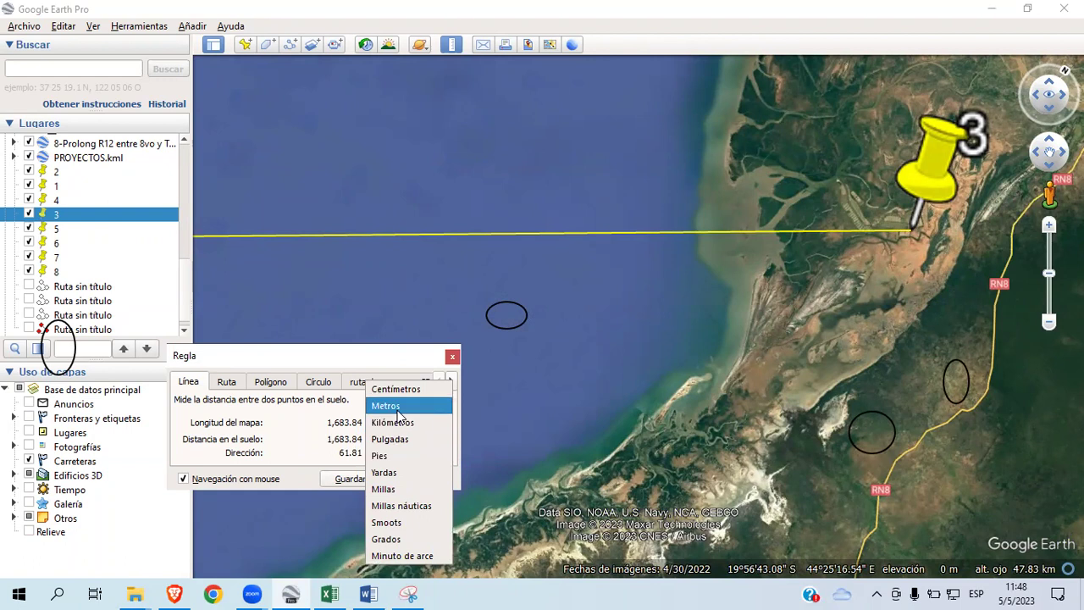
pyautogui.click(399, 408)
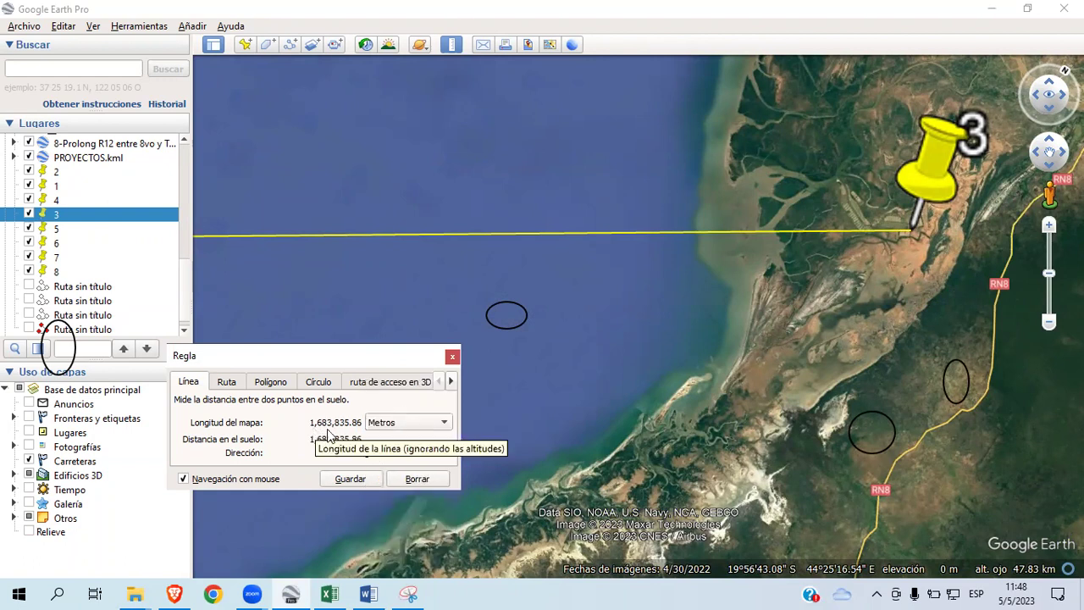
pyautogui.click(329, 594)
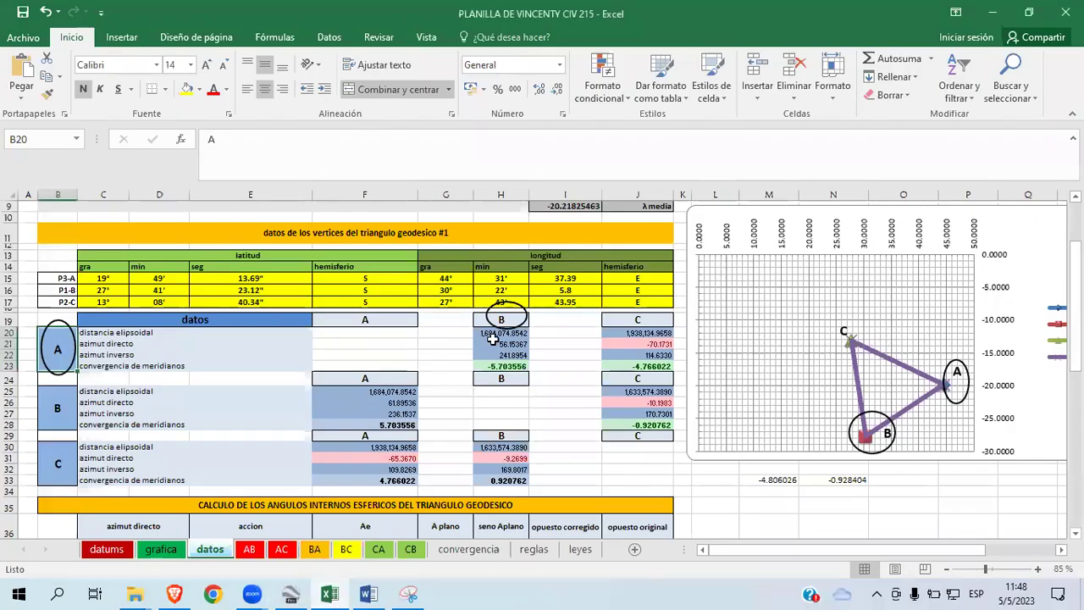
# Step: Return to Google Earth Pro and move the ruler line's end precisely onto the tip of placemark 3
pyautogui.click(995, 15)
pyautogui.scroll(3, 898, 218)
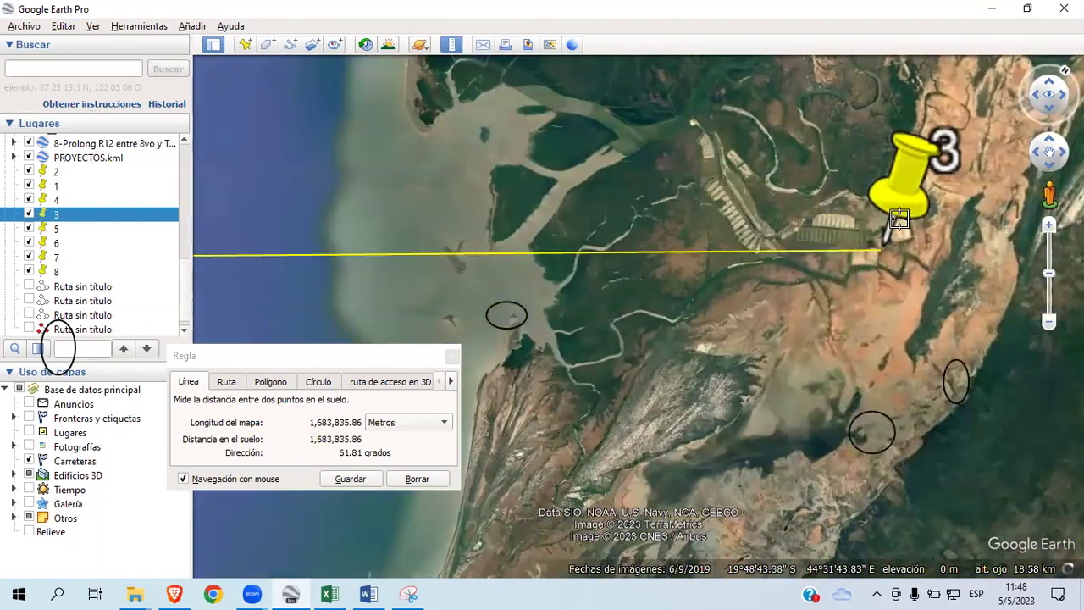
pyautogui.scroll(5, 899, 219)
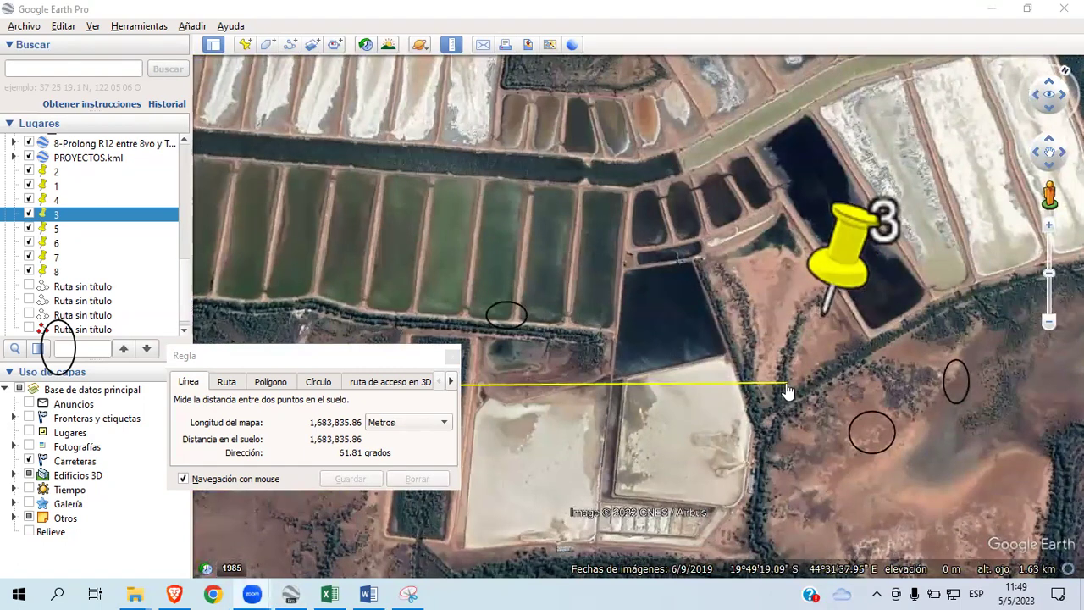
pyautogui.click(823, 319)
pyautogui.scroll(5, 825, 322)
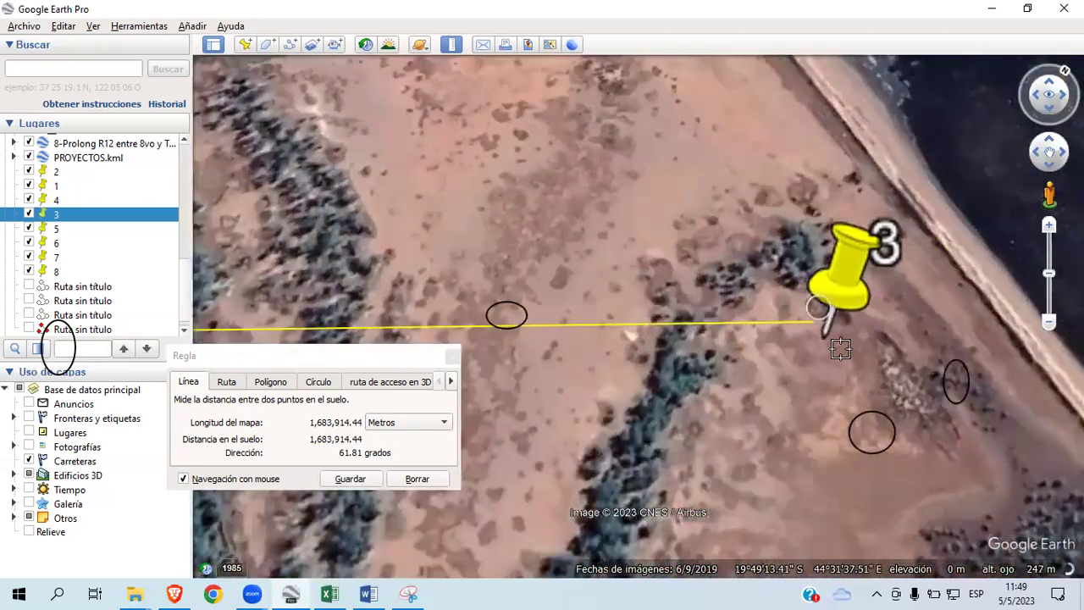
pyautogui.moveTo(816, 319); pyautogui.dragTo(825, 355)
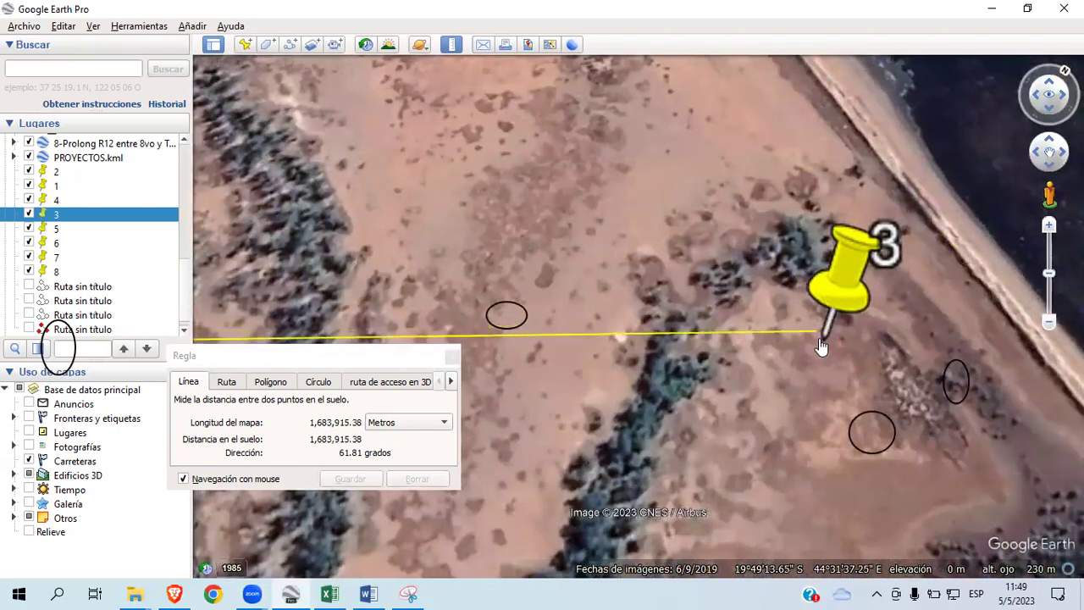
# Step: Move the ruler line's start precisely onto the tip of placemark 1
pyautogui.scroll(-5, 825, 355)
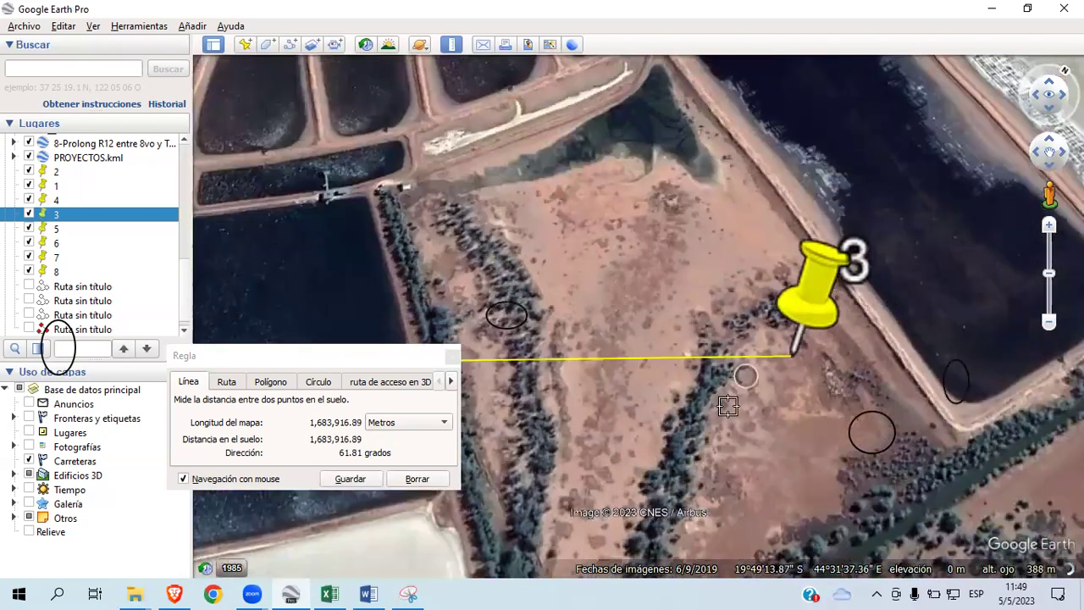
pyautogui.scroll(-3, 667, 431)
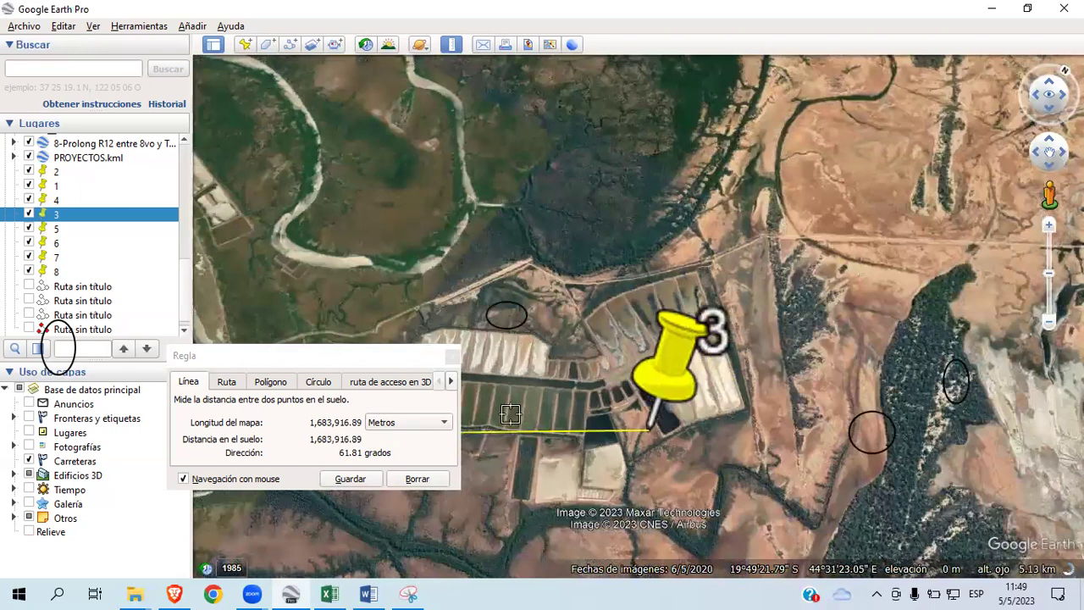
pyautogui.scroll(-3, 516, 423)
pyautogui.scroll(-3, 531, 447)
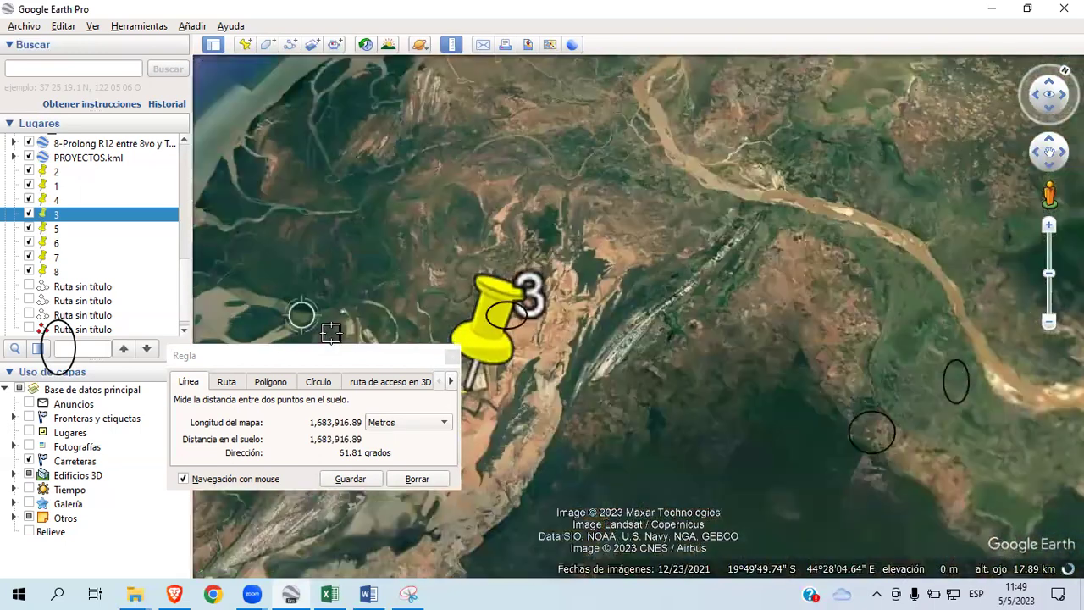
pyautogui.click(1044, 161)
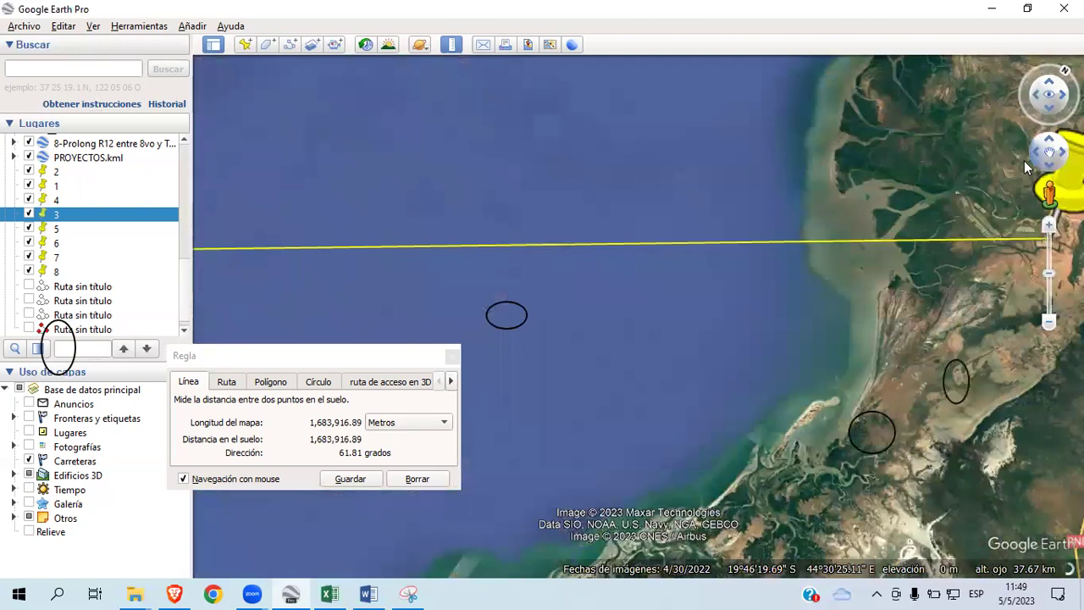
pyautogui.scroll(-5, 817, 142)
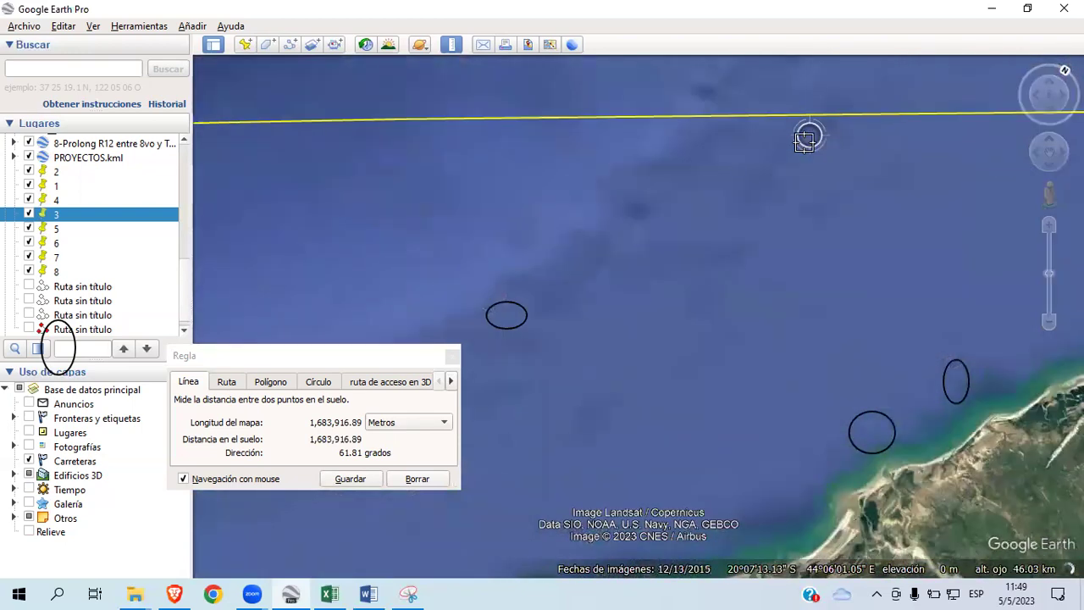
pyautogui.scroll(-5, 468, 215)
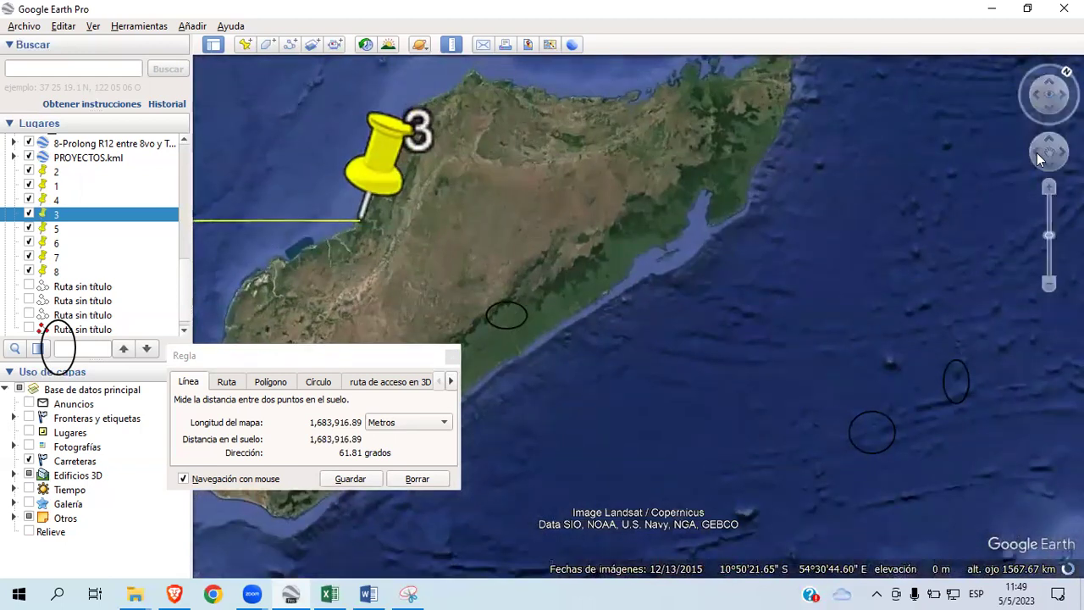
pyautogui.click(1038, 156)
pyautogui.moveTo(1039, 156); pyautogui.dragTo(1031, 152)
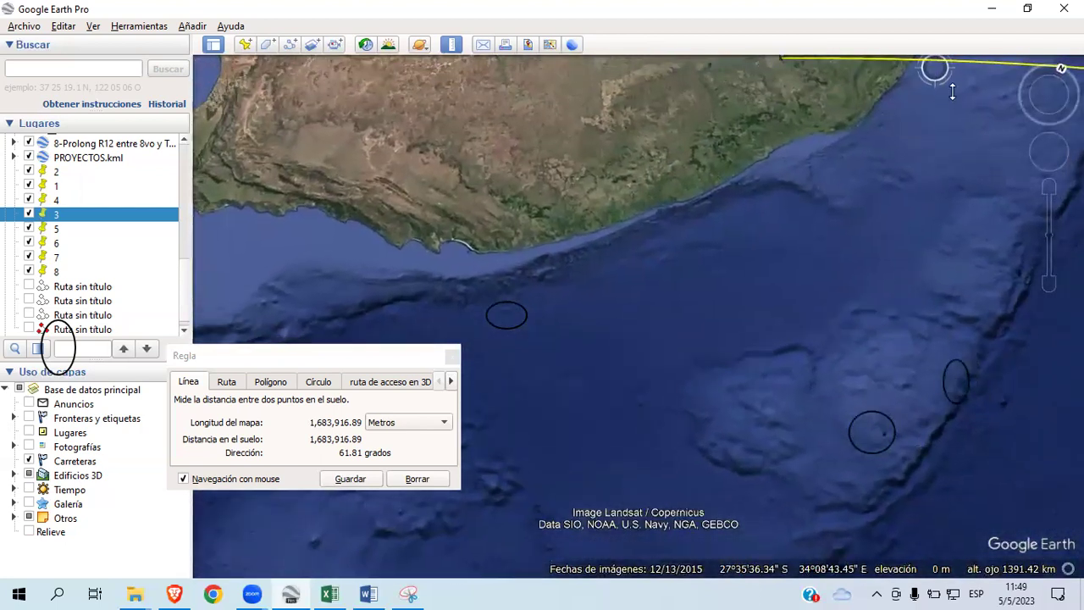
pyautogui.click(1048, 141)
pyautogui.scroll(5, 802, 157)
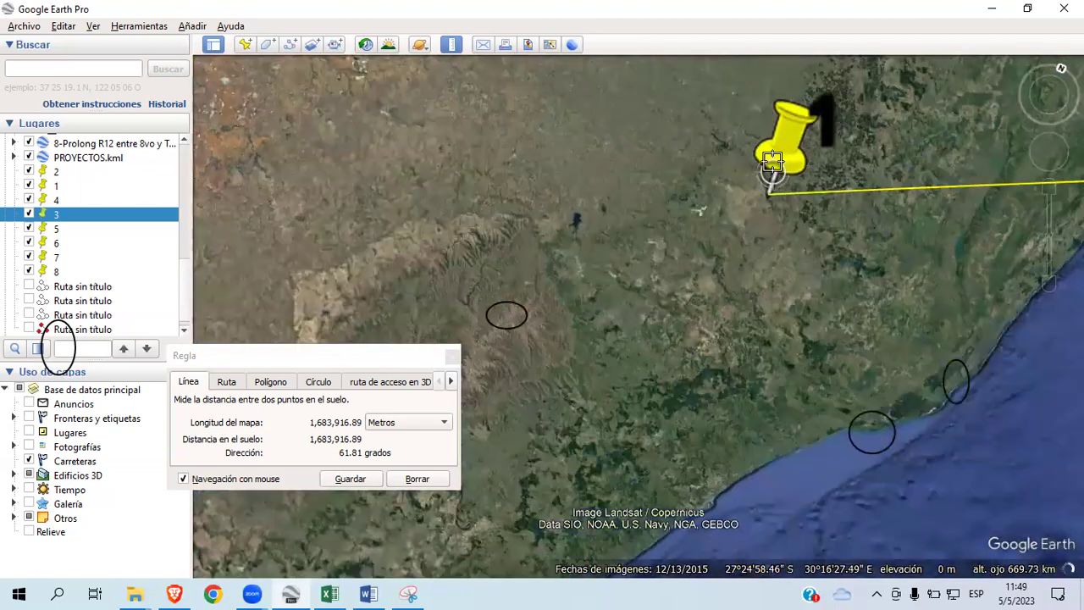
pyautogui.scroll(5, 768, 215)
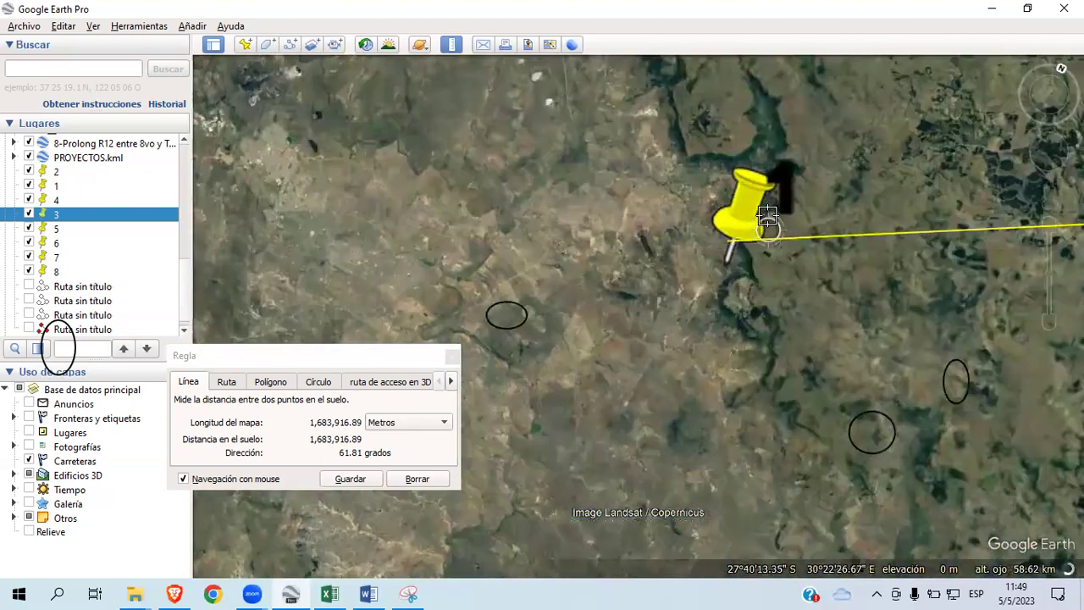
pyautogui.scroll(2, 767, 215)
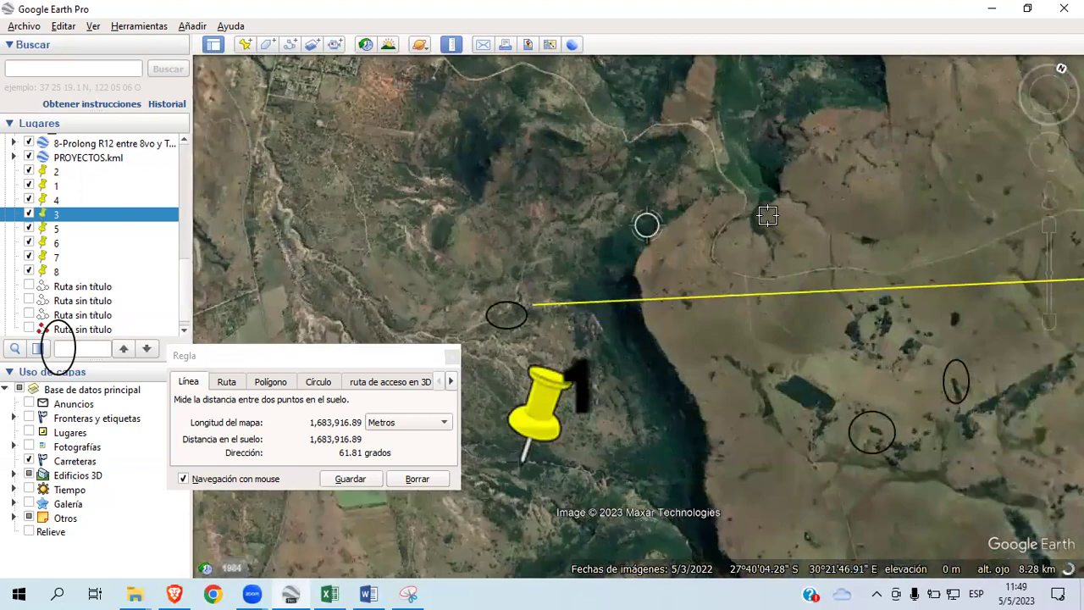
pyautogui.scroll(1, 529, 310)
pyautogui.moveTo(530, 310); pyautogui.dragTo(520, 479)
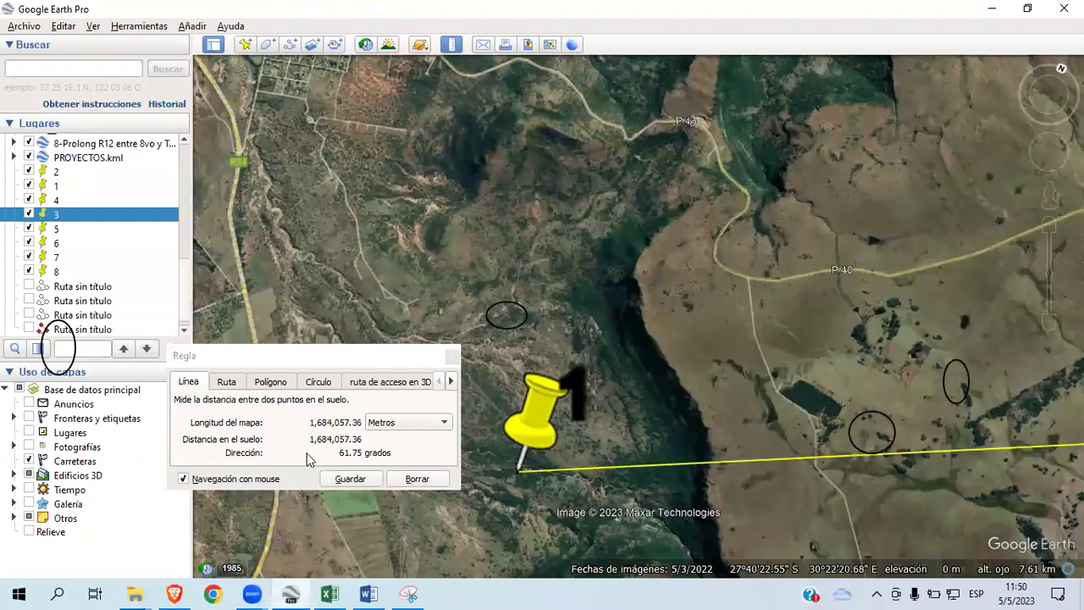
# Step: Switch to Excel to compare the A–B distancia elipsoidal, enlarge the datos sheet to 130% and clear the circle annotations
pyautogui.click(328, 593)
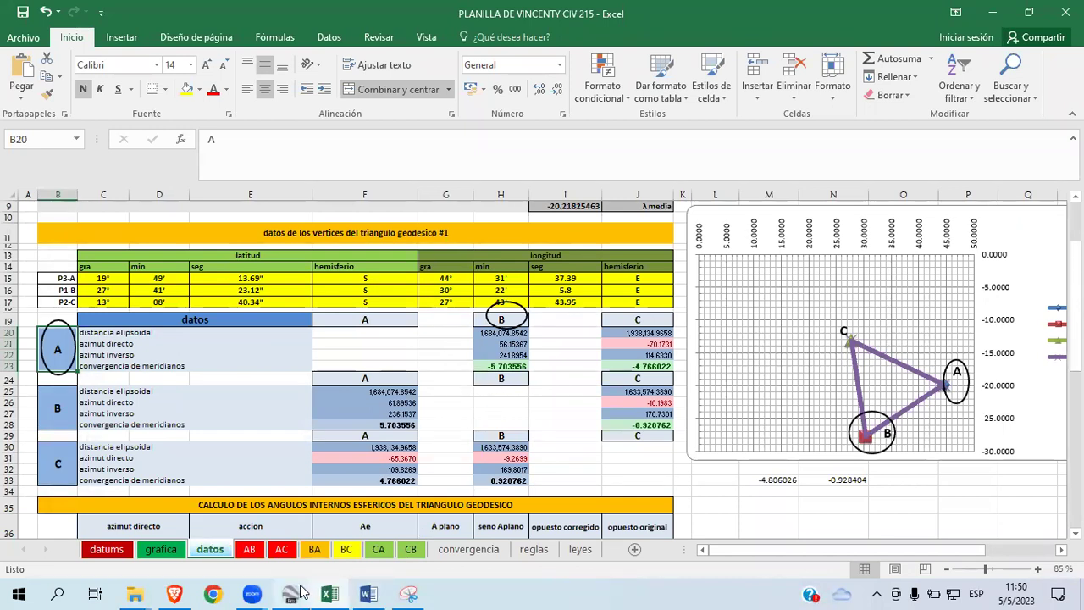
pyautogui.click(419, 316)
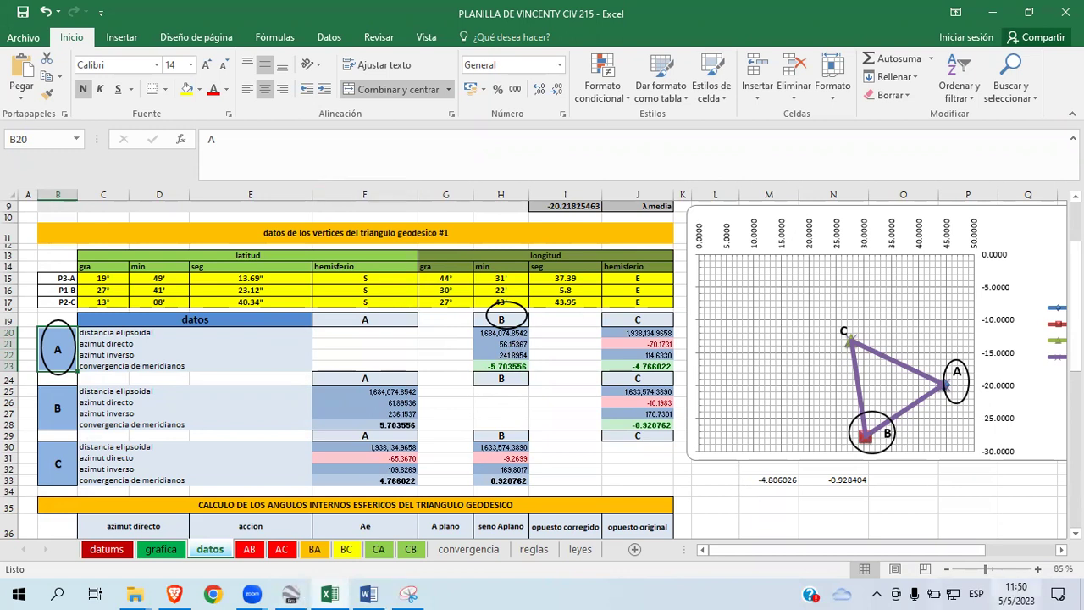
pyautogui.click(1039, 570)
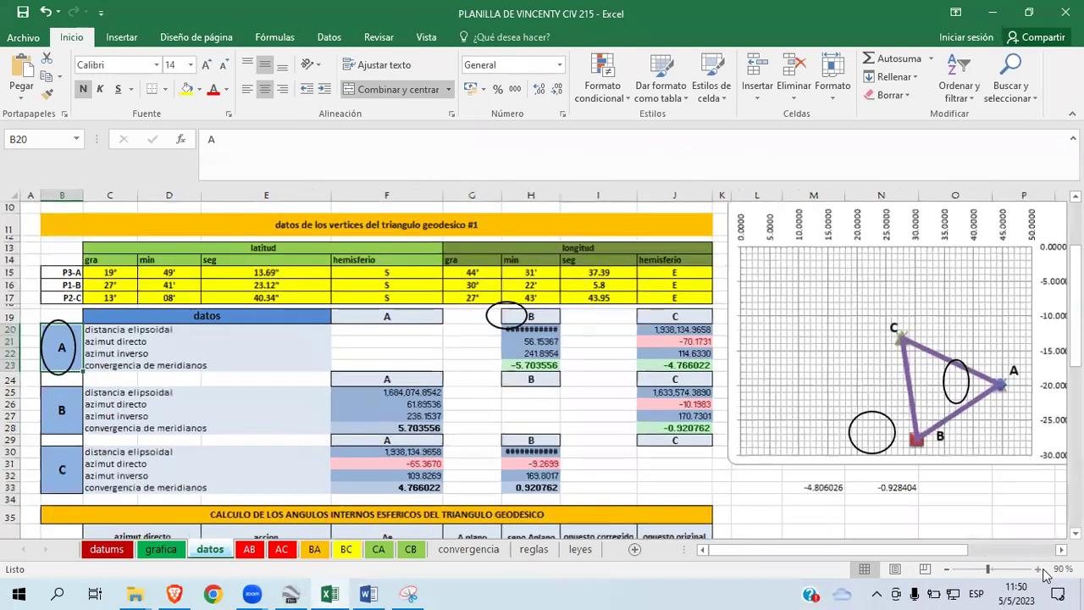
pyautogui.click(1040, 569)
pyautogui.click(1039, 569)
pyautogui.click(1041, 570)
pyautogui.click(1041, 569)
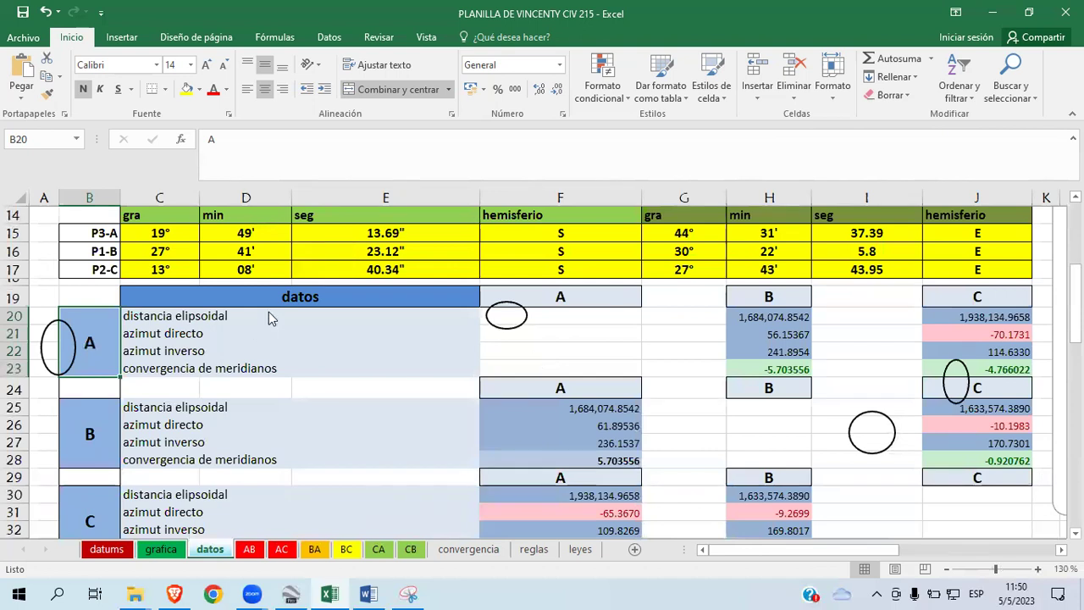
pyautogui.press('Escape')
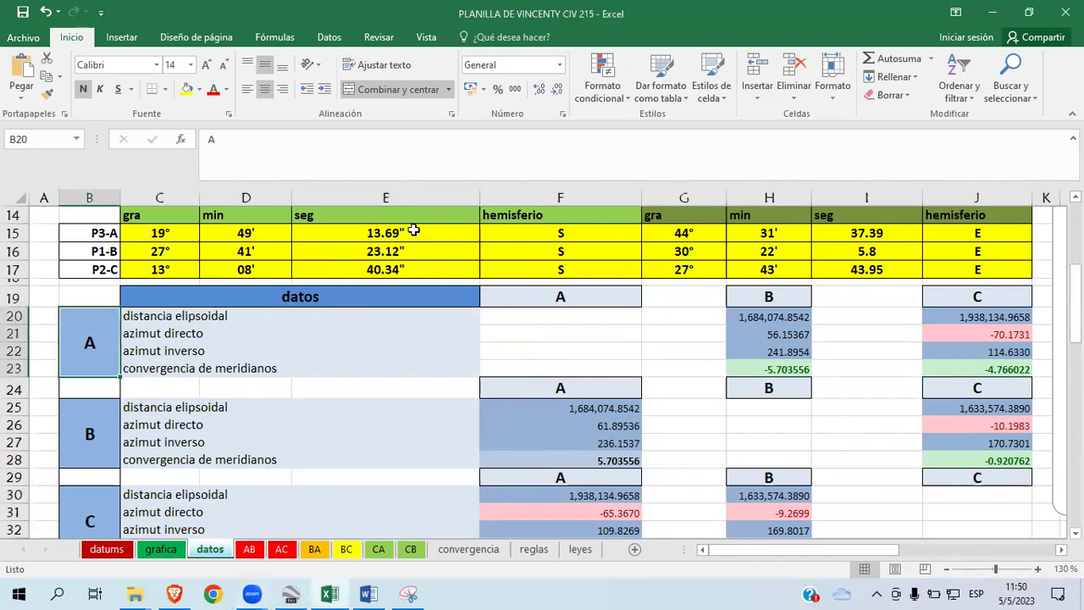
# Step: Trace the A–B results with yellow arrows from distancia elipsoidal, azimut directo, azimut inverso and convergencia de meridianos to column B
pyautogui.moveTo(119, 329)
pyautogui.mouseDown()
pyautogui.moveTo(72, 332)
pyautogui.moveTo(133, 362)
pyautogui.mouseUp()
pyautogui.moveTo(798, 279); pyautogui.dragTo(788, 290)
pyautogui.moveTo(227, 315); pyautogui.dragTo(411, 318)
pyautogui.moveTo(531, 315)
pyautogui.mouseDown()
pyautogui.moveTo(677, 320)
pyautogui.moveTo(728, 310)
pyautogui.mouseUp()
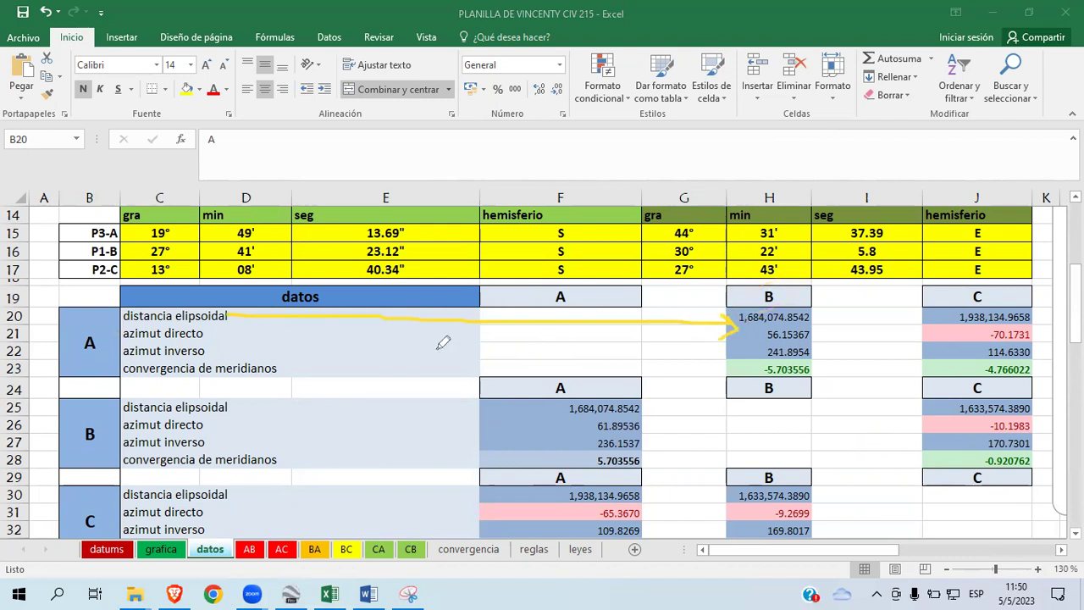
pyautogui.moveTo(207, 334)
pyautogui.mouseDown()
pyautogui.moveTo(712, 332)
pyautogui.moveTo(762, 339)
pyautogui.moveTo(750, 349)
pyautogui.mouseUp()
pyautogui.moveTo(223, 351)
pyautogui.mouseDown()
pyautogui.moveTo(764, 359)
pyautogui.moveTo(757, 352)
pyautogui.mouseUp()
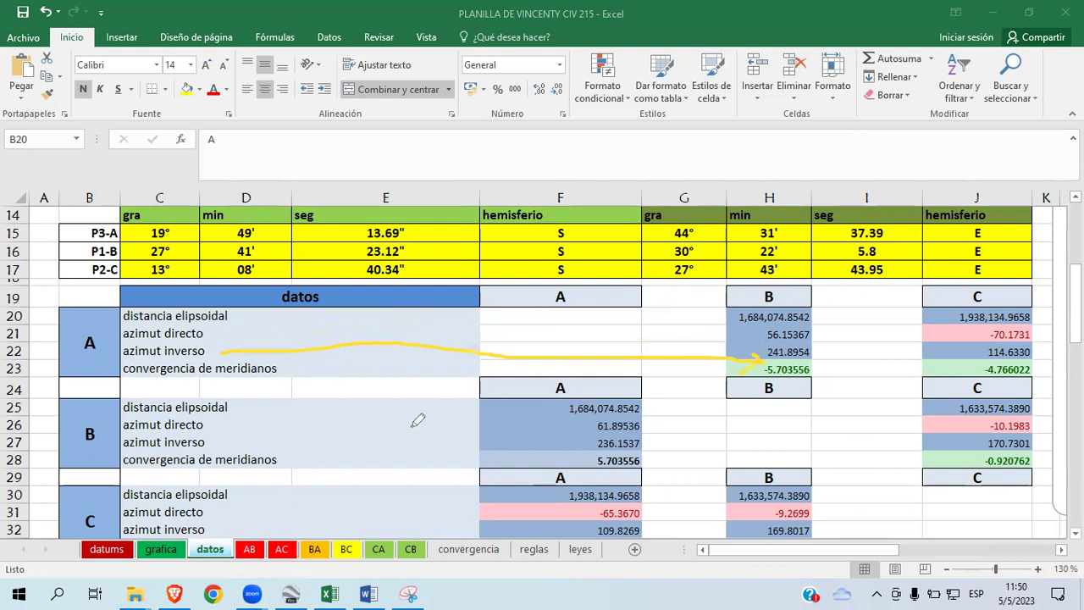
pyautogui.moveTo(301, 371)
pyautogui.mouseDown()
pyautogui.moveTo(725, 370)
pyautogui.moveTo(720, 382)
pyautogui.mouseUp()
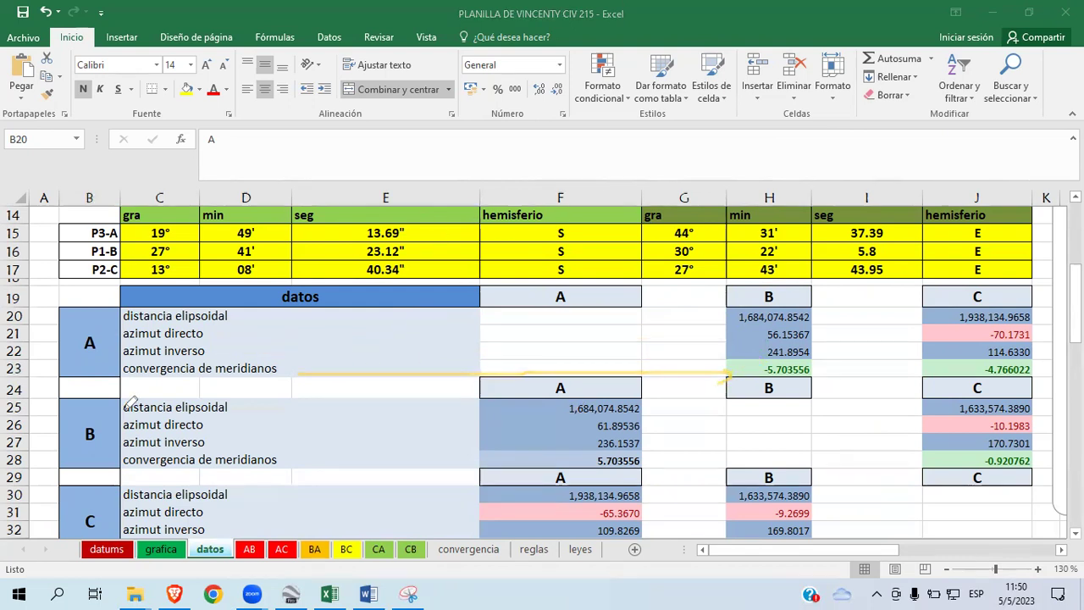
# Step: Mark vertices A and C, trace the four A–C results with red arrows to column C, and clear the annotations
pyautogui.moveTo(107, 326)
pyautogui.mouseDown()
pyautogui.moveTo(75, 330)
pyautogui.moveTo(103, 320)
pyautogui.mouseUp()
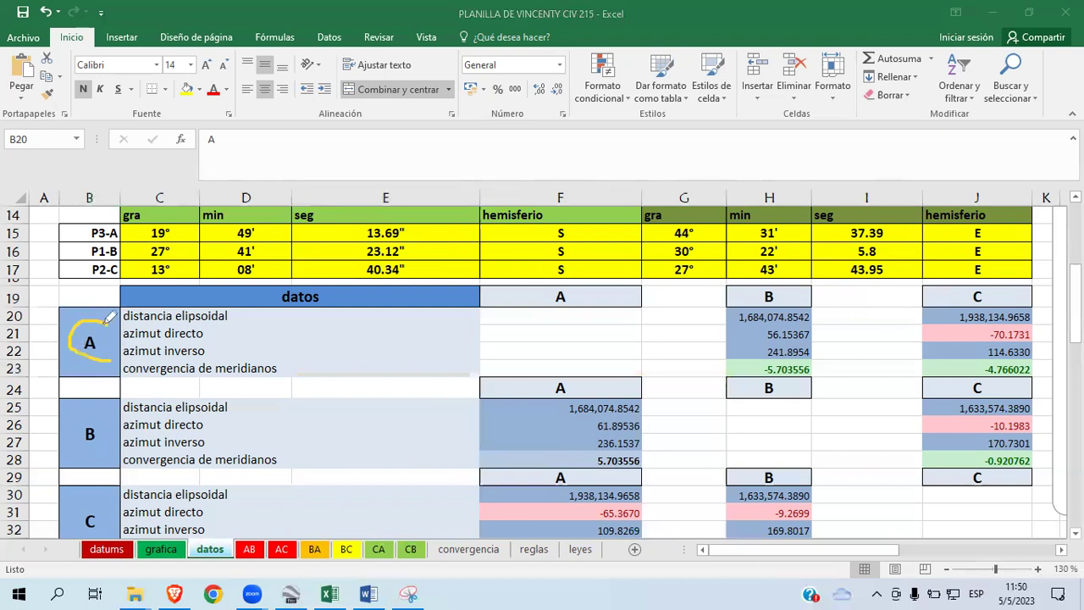
pyautogui.moveTo(985, 280)
pyautogui.mouseDown()
pyautogui.moveTo(973, 298)
pyautogui.moveTo(1002, 298)
pyautogui.moveTo(1000, 283)
pyautogui.mouseUp()
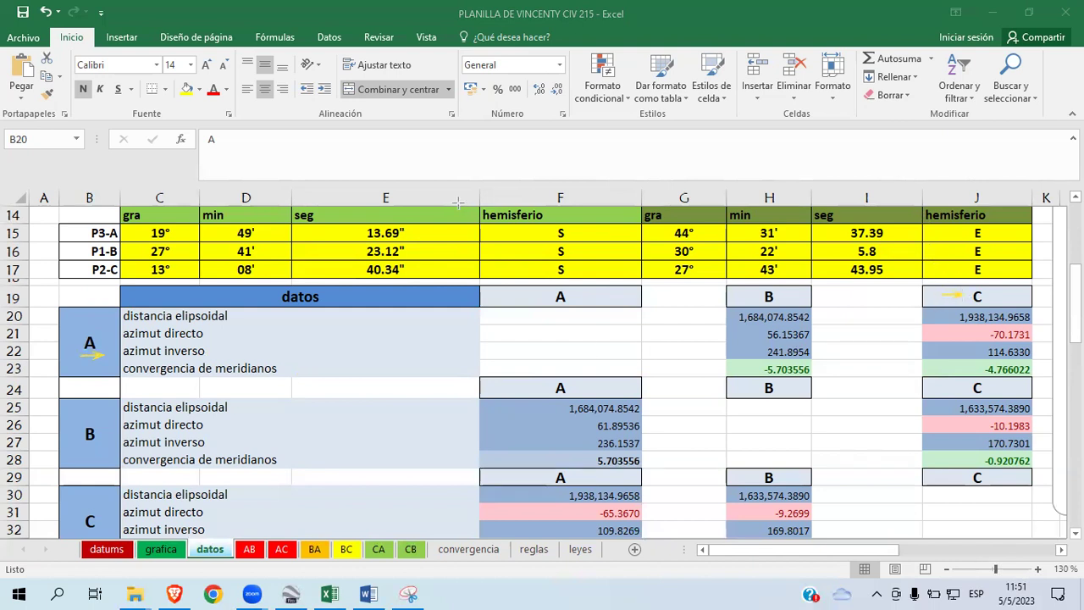
pyautogui.moveTo(229, 316)
pyautogui.mouseDown()
pyautogui.moveTo(726, 332)
pyautogui.moveTo(742, 343)
pyautogui.mouseUp()
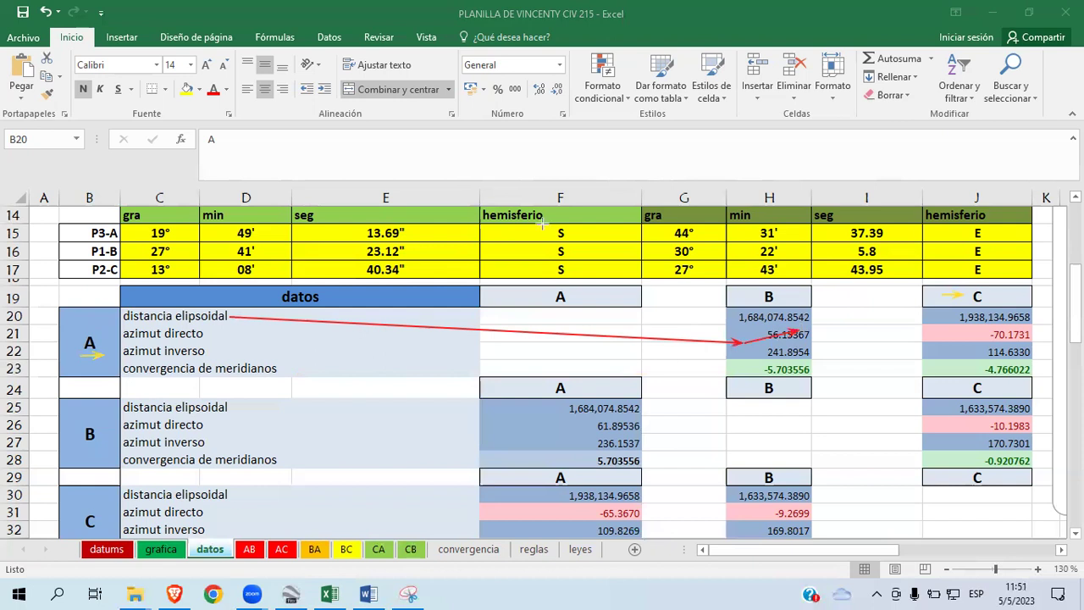
pyautogui.moveTo(248, 314); pyautogui.dragTo(669, 314)
pyautogui.moveTo(827, 313); pyautogui.dragTo(946, 316)
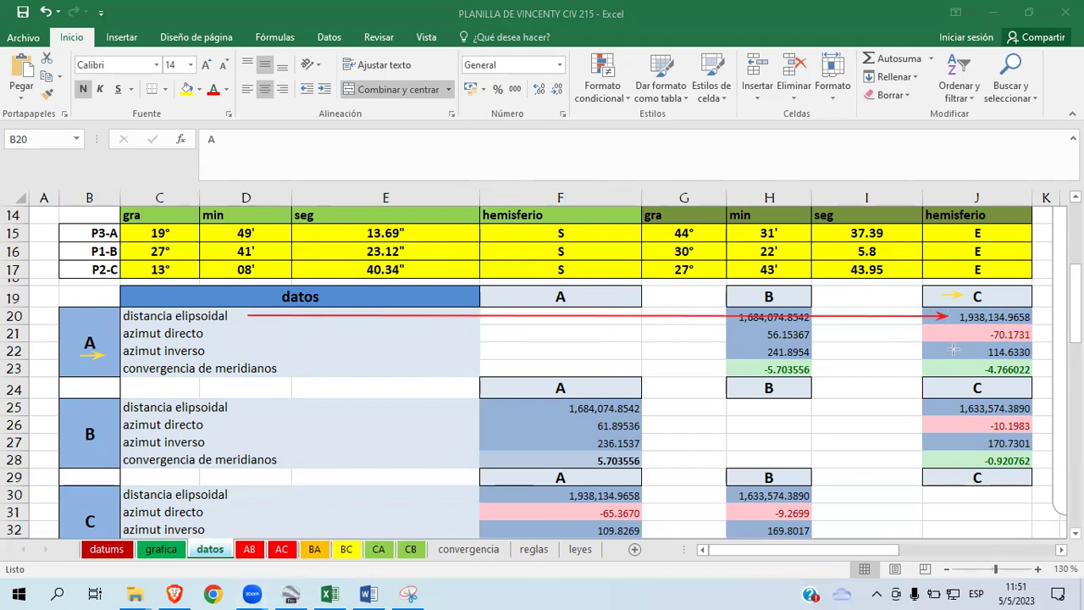
pyautogui.moveTo(218, 339)
pyautogui.mouseDown()
pyautogui.moveTo(512, 351)
pyautogui.moveTo(978, 333)
pyautogui.mouseUp()
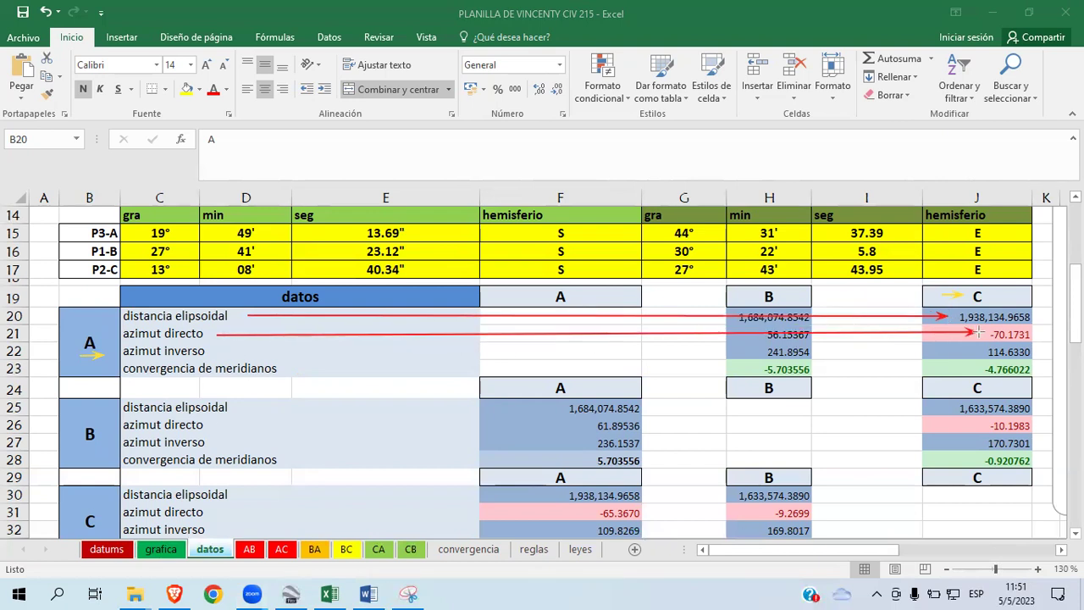
pyautogui.moveTo(232, 351); pyautogui.dragTo(964, 347)
pyautogui.moveTo(294, 366)
pyautogui.mouseDown()
pyautogui.moveTo(908, 376)
pyautogui.moveTo(936, 363)
pyautogui.mouseUp()
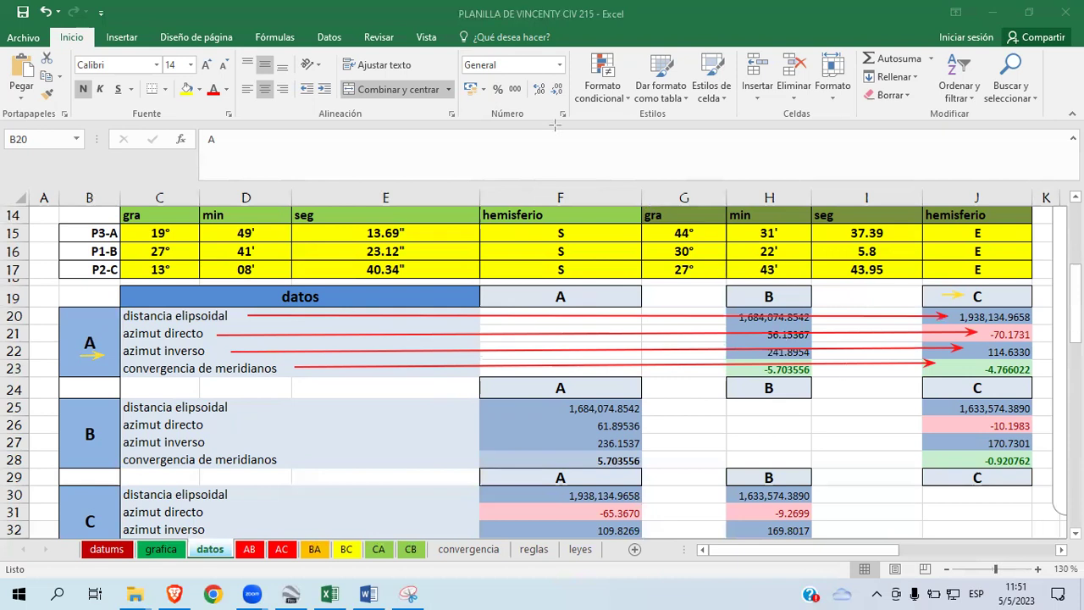
pyautogui.press('Escape')
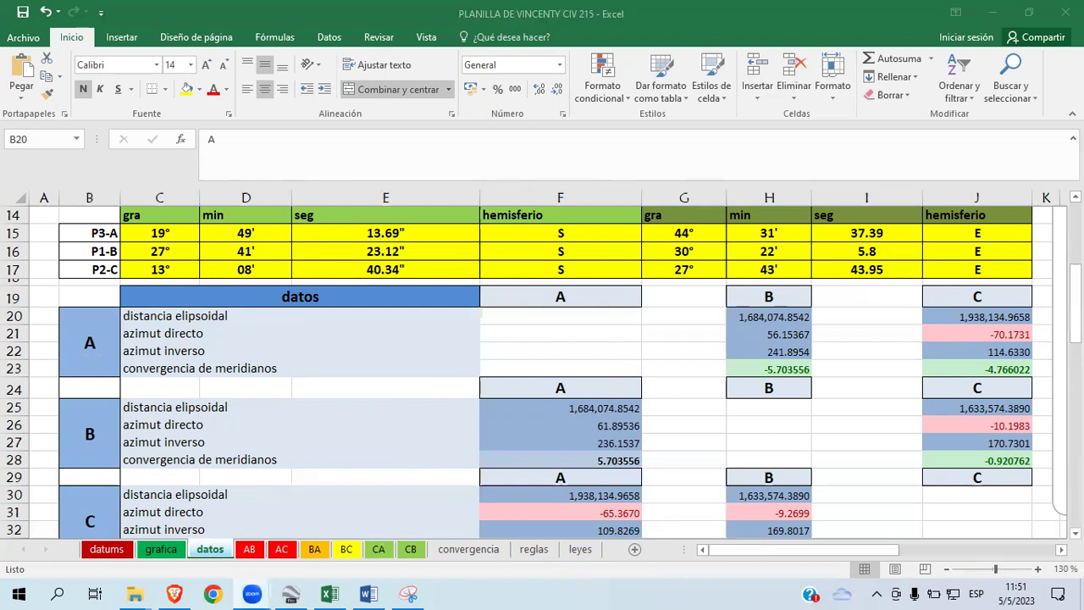
# Step: Look over the B and C result blocks, and return to Google Earth Pro to view placemarks 1, 2 and 3 together
pyautogui.moveTo(1075, 305); pyautogui.dragTo(1075, 333)
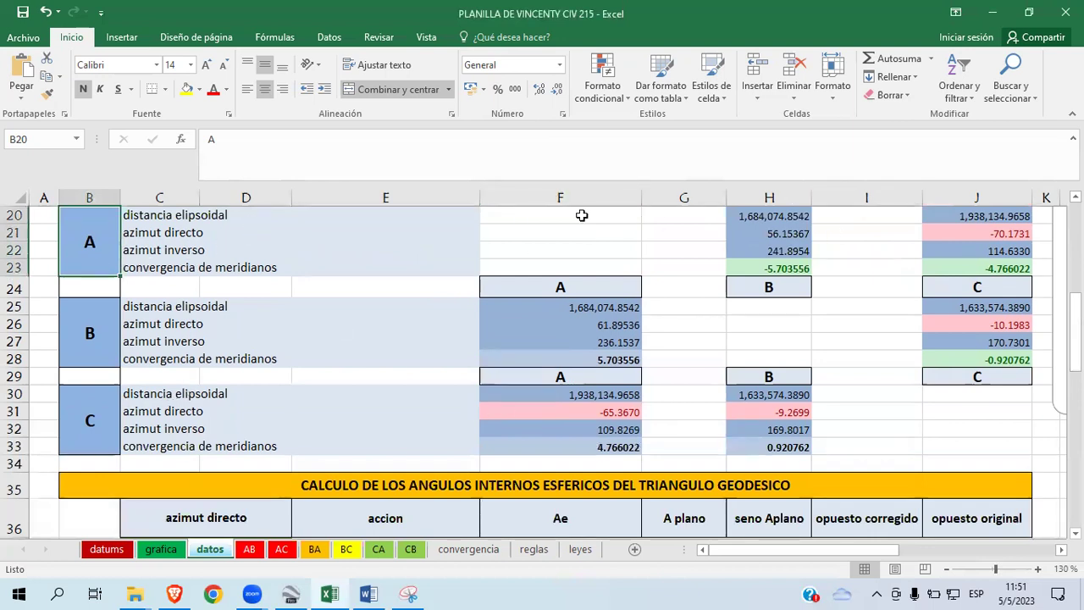
pyautogui.click(290, 593)
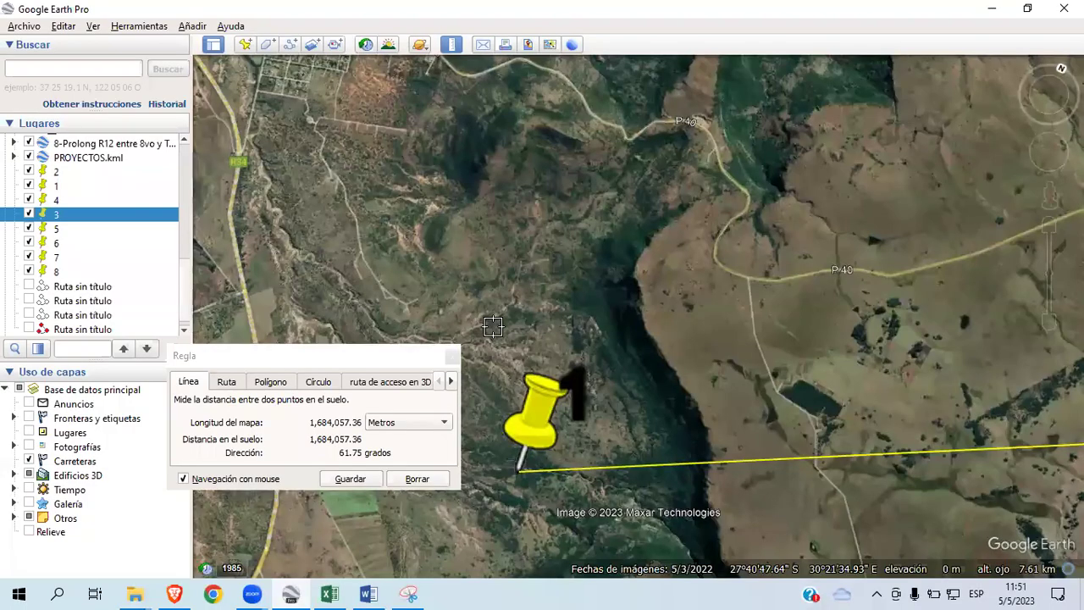
pyautogui.scroll(-5, 683, 316)
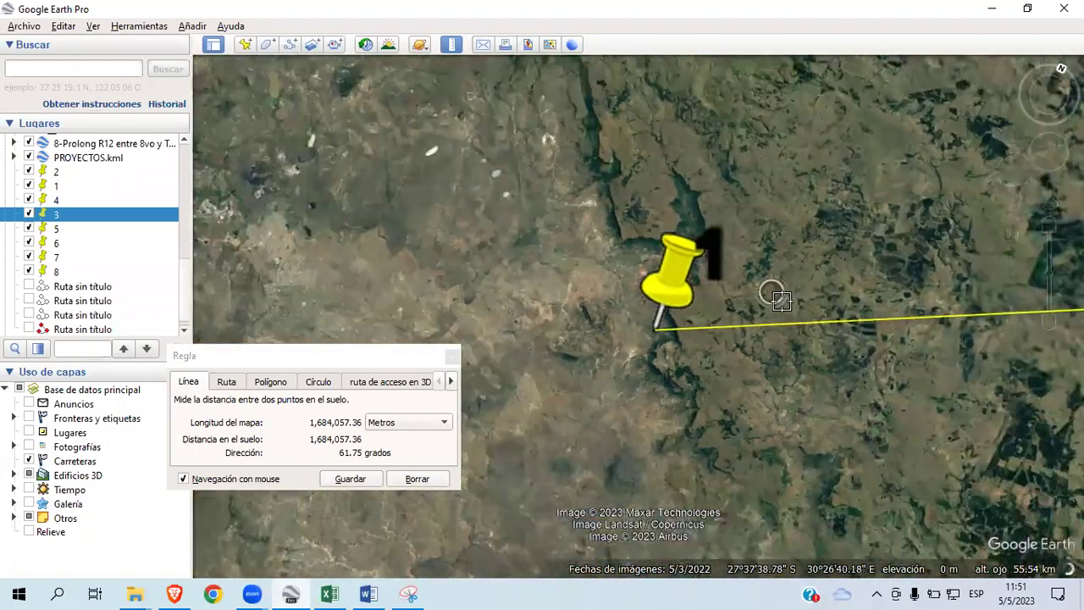
pyautogui.scroll(-5, 1021, 245)
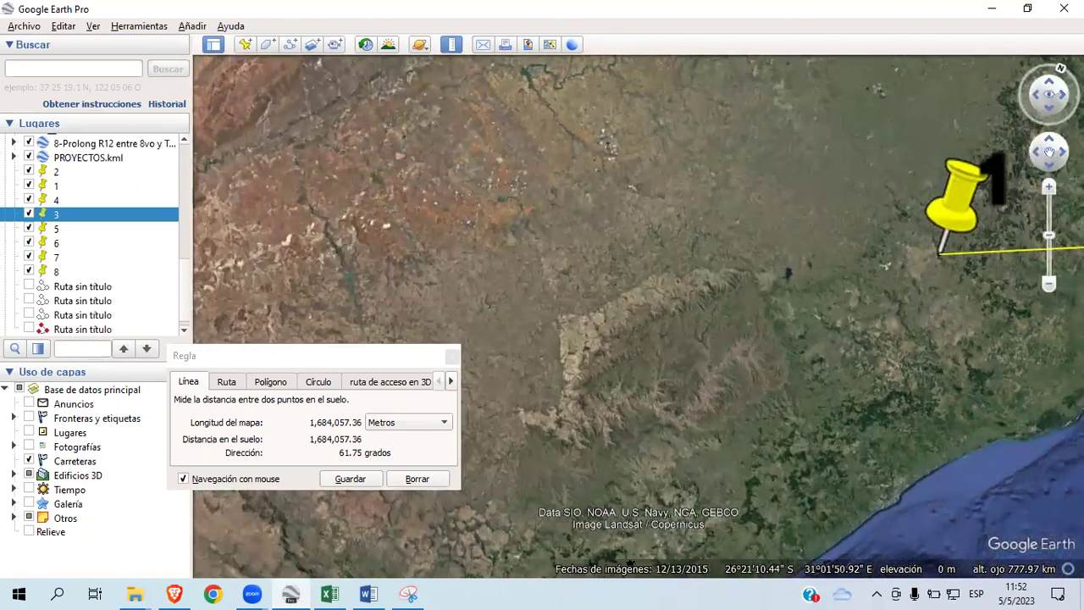
pyautogui.moveTo(1050, 153); pyautogui.dragTo(1050, 152)
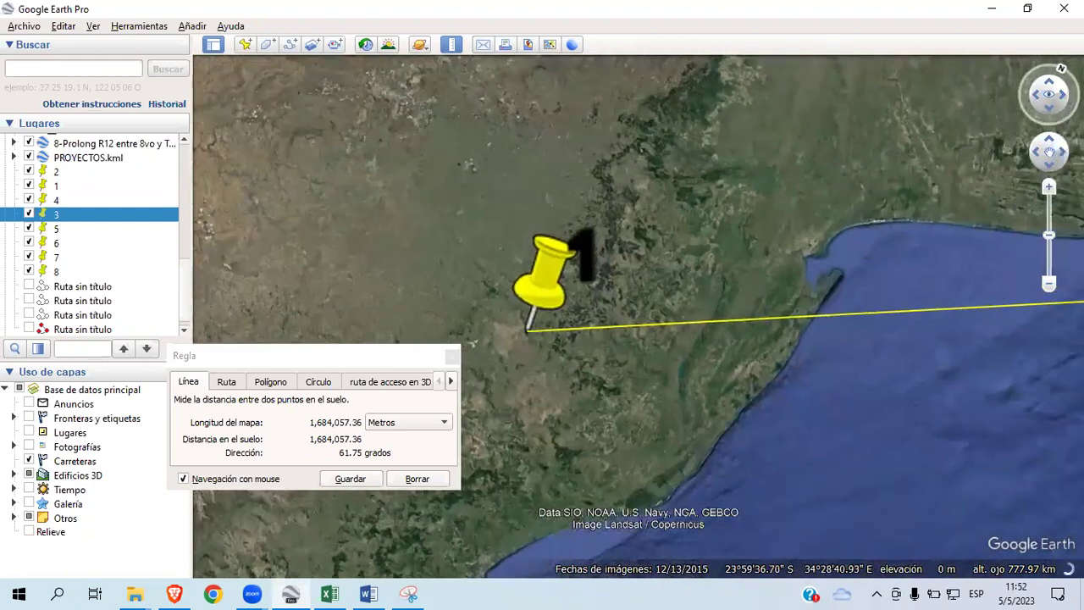
pyautogui.scroll(-3, 957, 213)
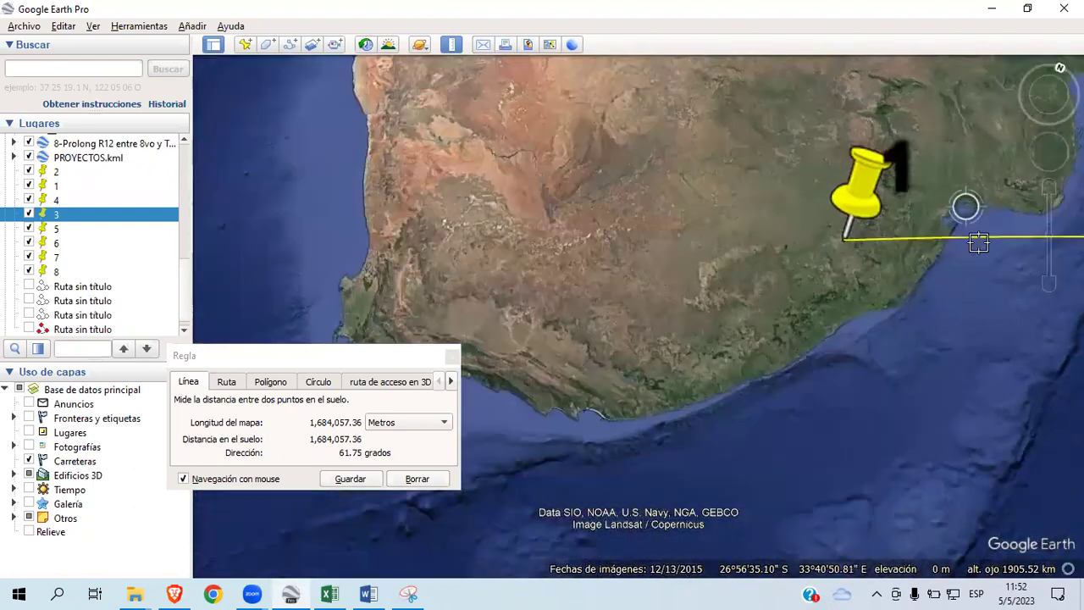
pyautogui.moveTo(964, 206); pyautogui.dragTo(553, 400)
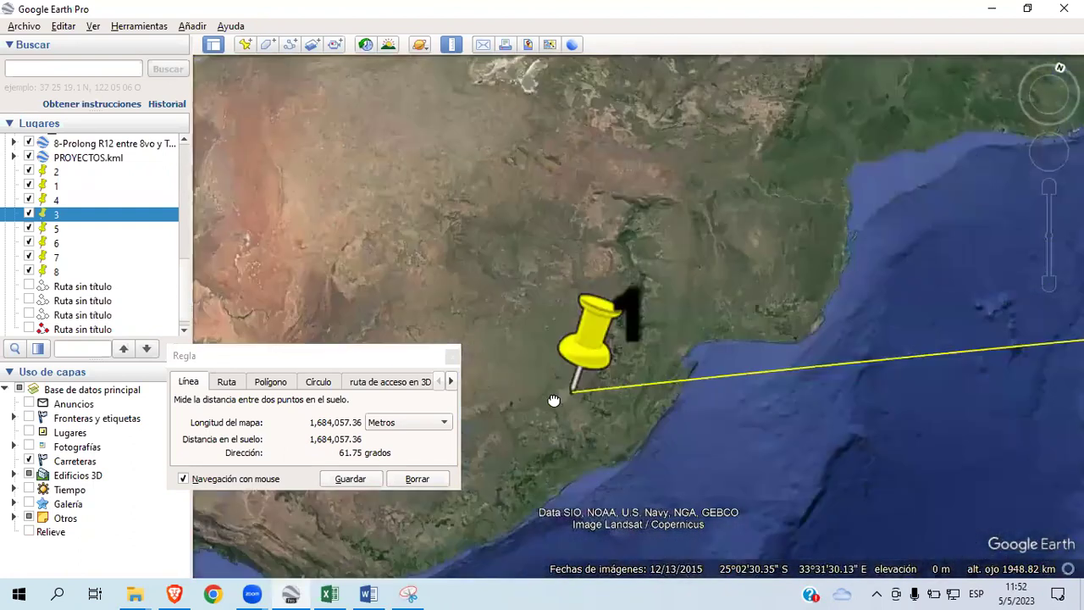
pyautogui.scroll(-5, 681, 410)
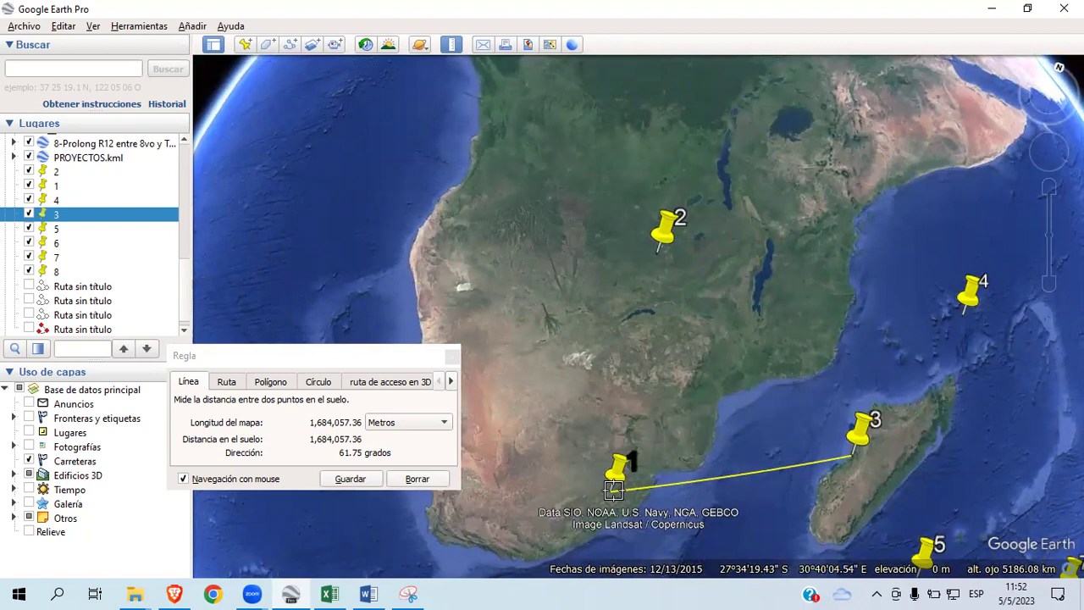
pyautogui.moveTo(617, 492); pyautogui.dragTo(652, 304)
pyautogui.moveTo(669, 169); pyautogui.dragTo(682, 309)
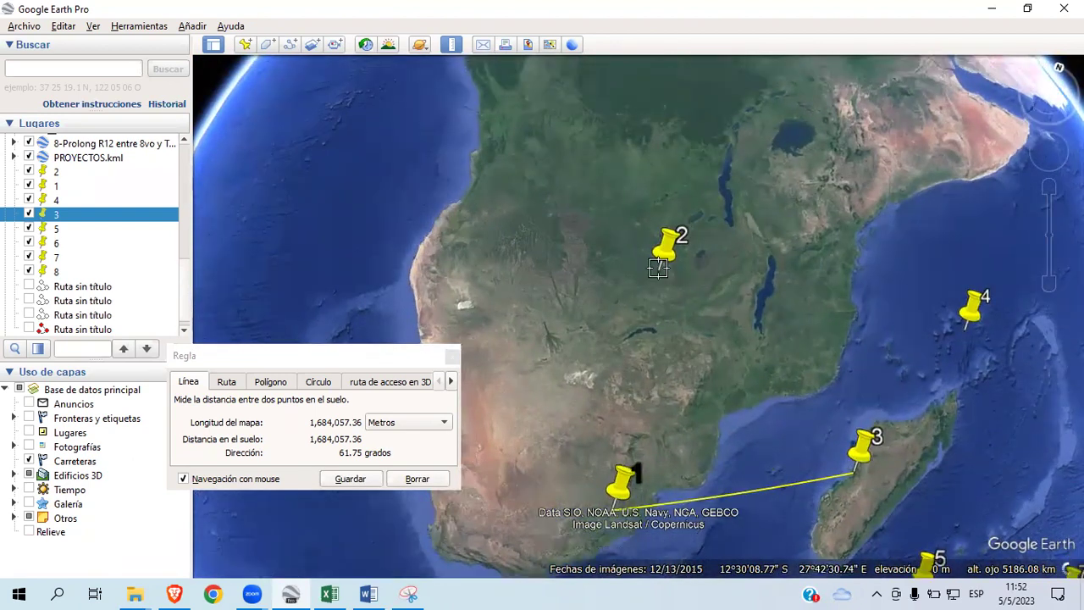
# Step: Measure the line from placemark 2 to placemark 3 in metres with the ruler
pyautogui.click(659, 281)
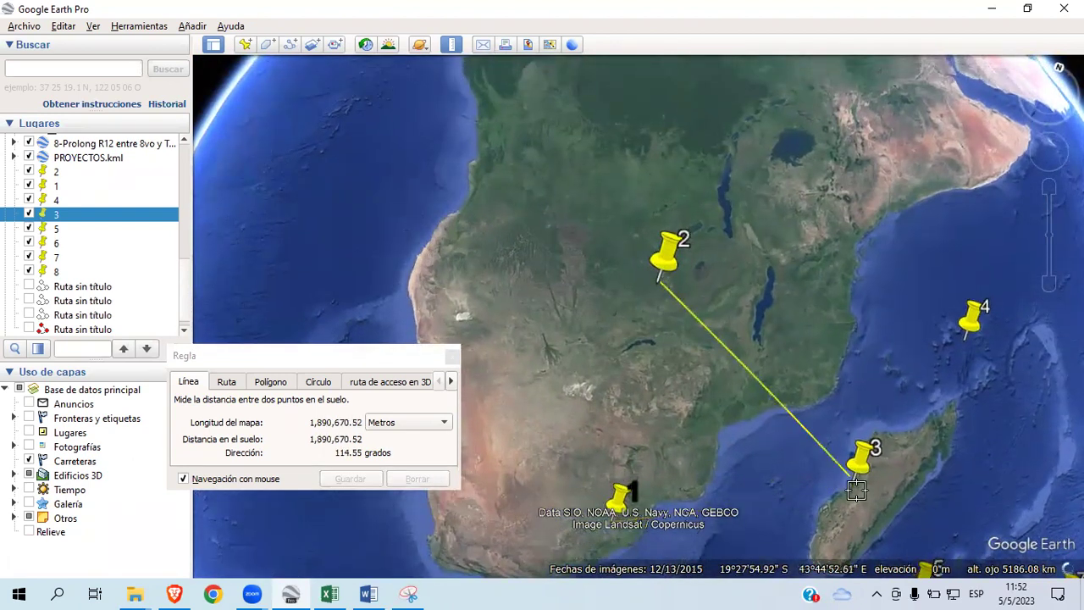
pyautogui.click(851, 479)
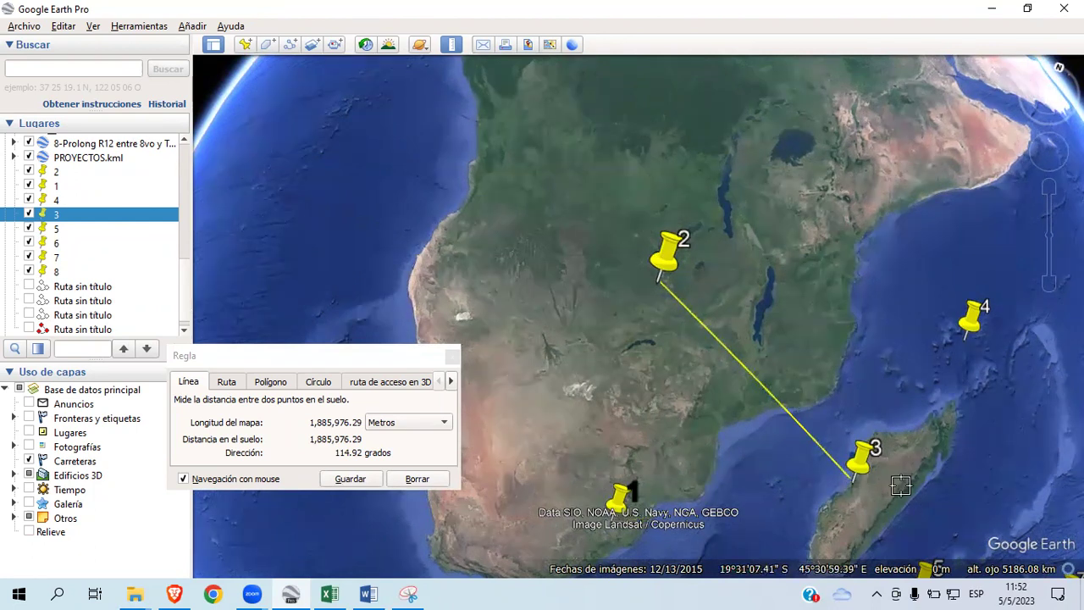
pyautogui.scroll(-3, 853, 489)
pyautogui.scroll(2, 621, 261)
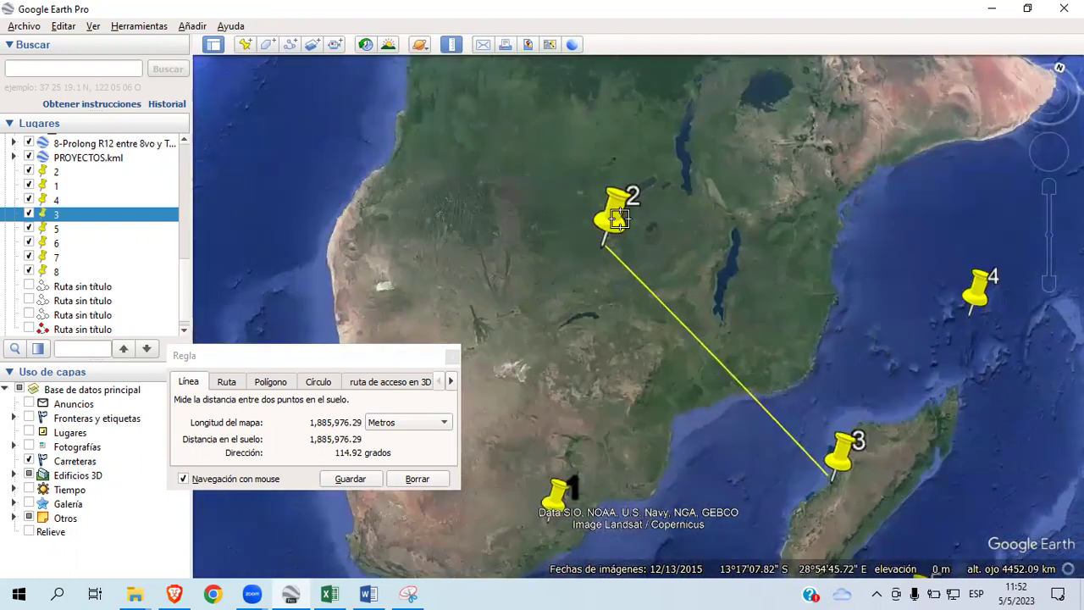
pyautogui.click(831, 481)
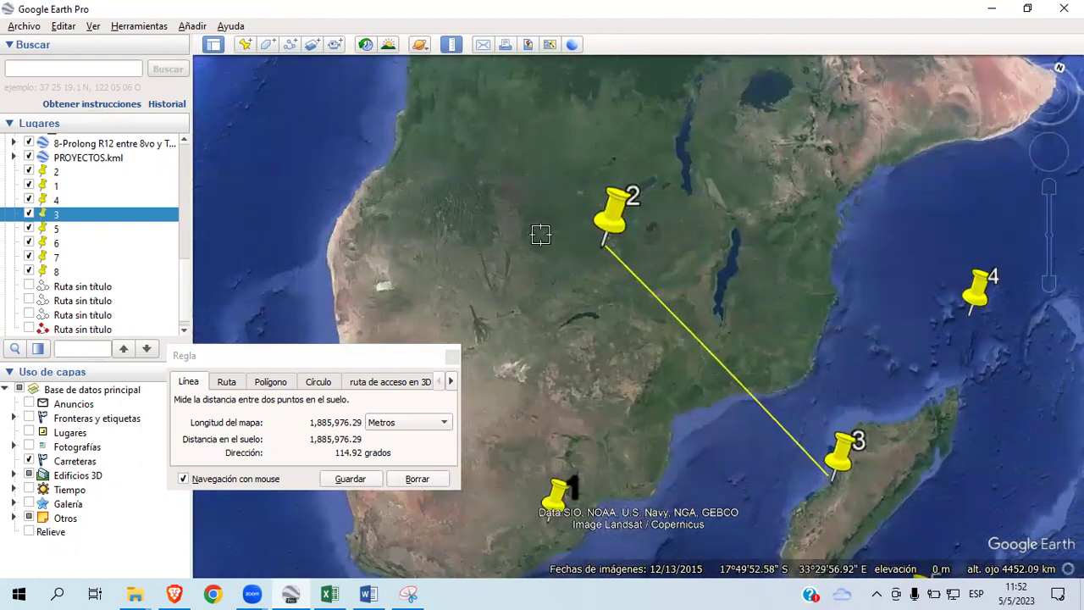
# Step: Switch to Excel, look through the datos sheet at 100% zoom, and compare its A, B and C result blocks with the Google Earth Pro measurement
pyautogui.click(335, 593)
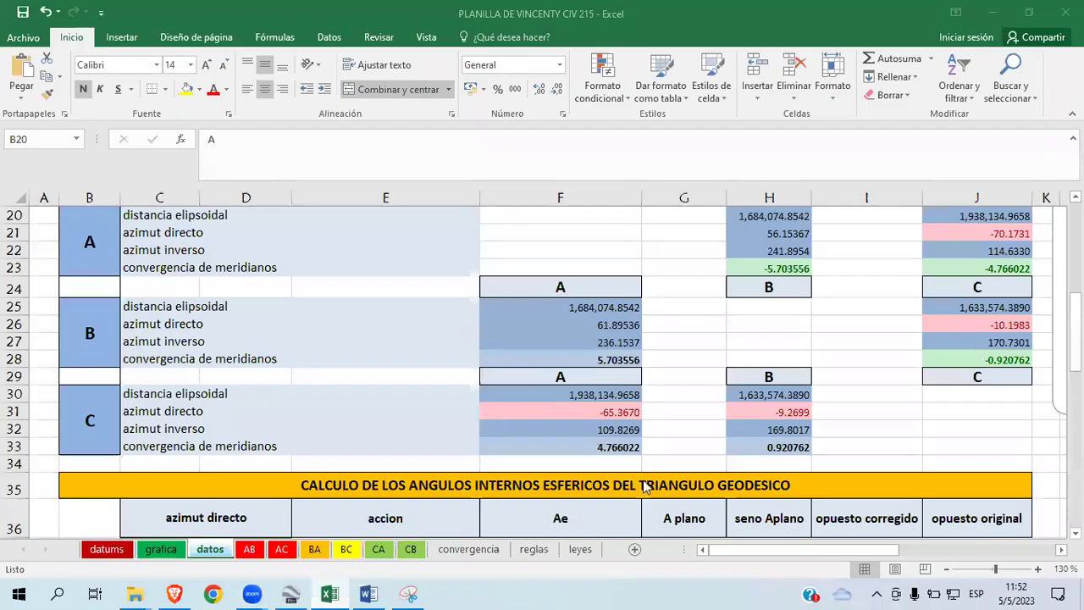
pyautogui.scroll(-15, 810, 304)
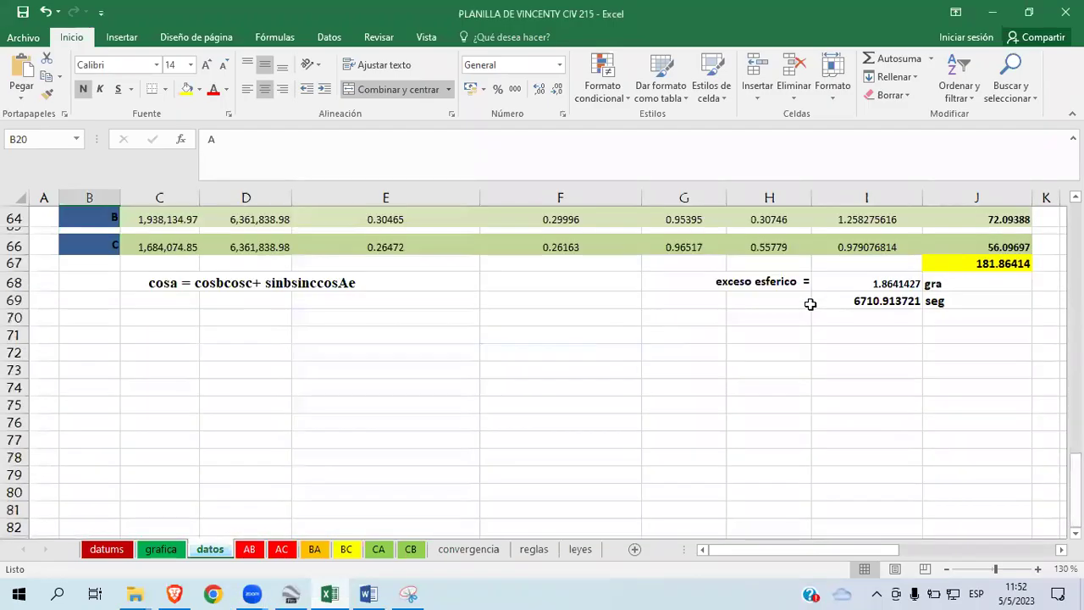
pyautogui.keyDown('ctrl'); pyautogui.scroll(-2, 646, 317); pyautogui.keyUp('ctrl')
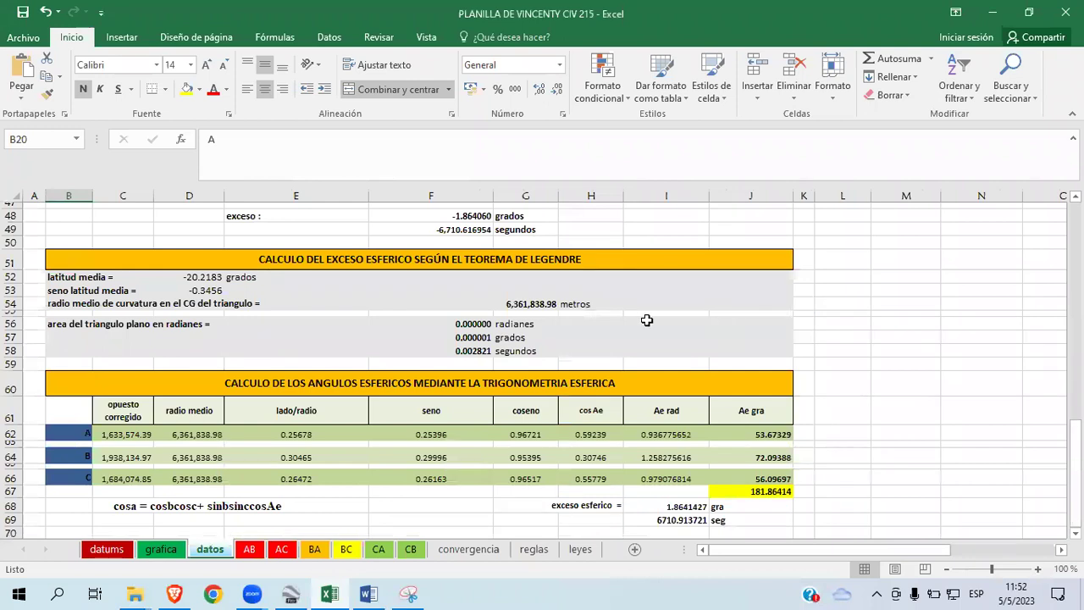
pyautogui.scroll(13, 651, 320)
pyautogui.moveTo(1076, 255); pyautogui.dragTo(1076, 283)
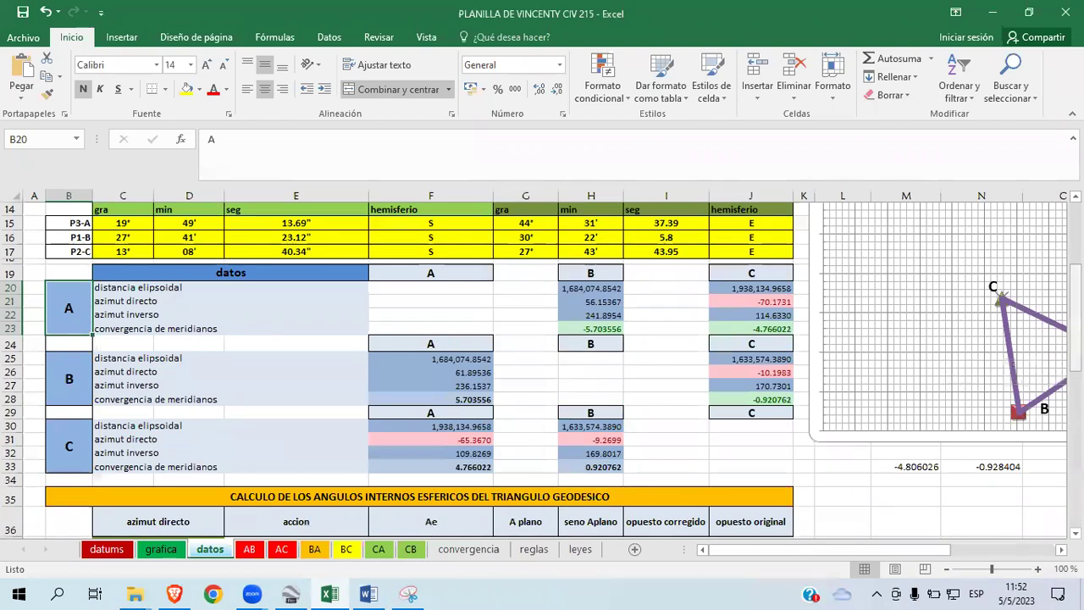
pyautogui.click(293, 593)
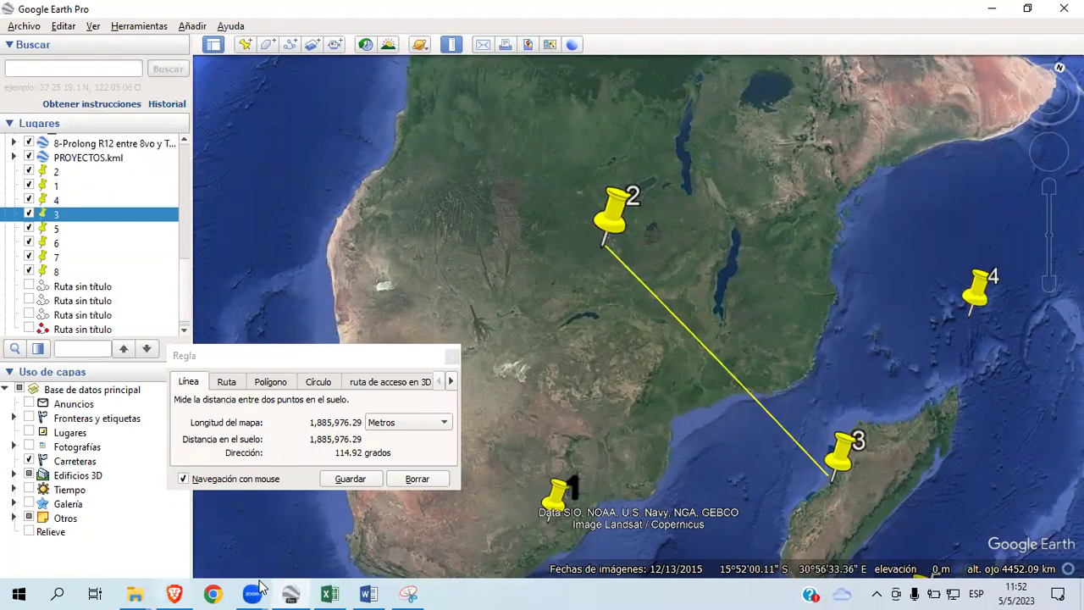
pyautogui.click(326, 592)
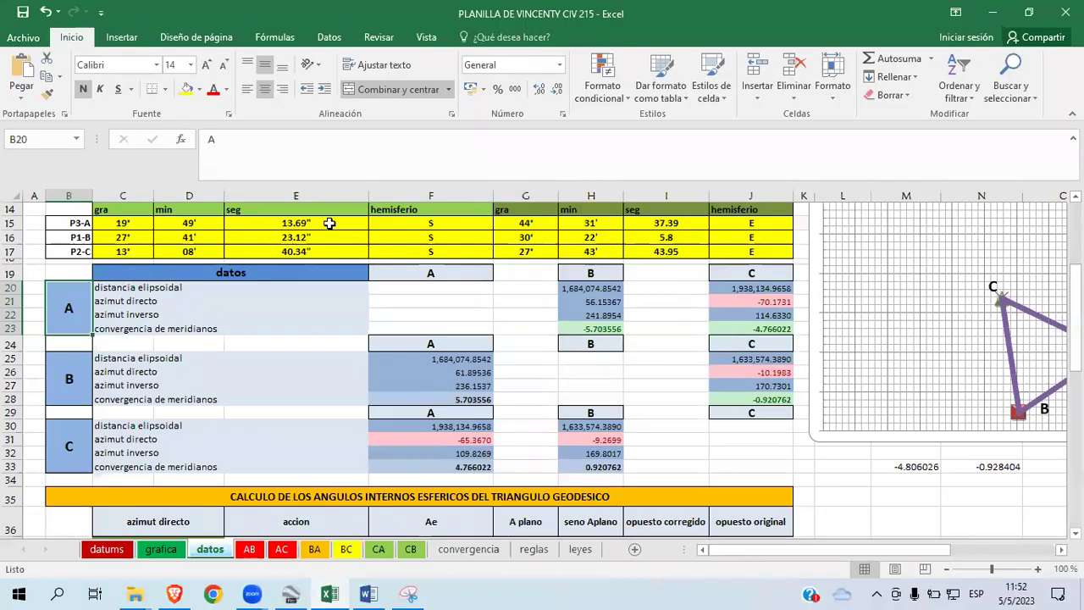
# Step: Trace the A–C distancia elipsoidal with a red arrow, circle row block C and its column A header, and trace the C–A distance
pyautogui.moveTo(187, 288)
pyautogui.mouseDown()
pyautogui.moveTo(712, 284)
pyautogui.moveTo(709, 296)
pyautogui.mouseUp()
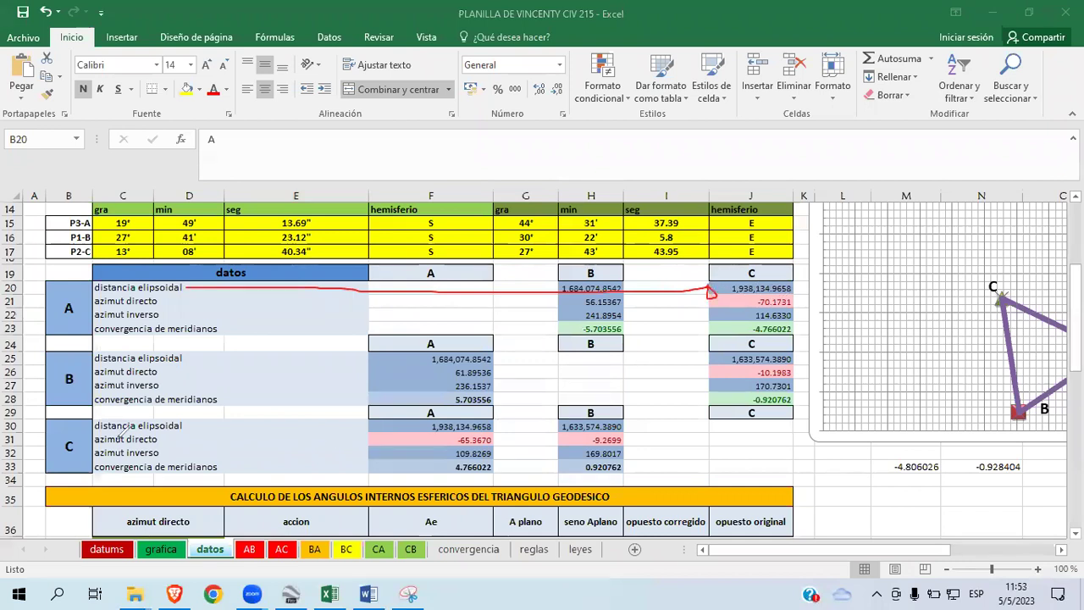
pyautogui.moveTo(59, 437)
pyautogui.mouseDown()
pyautogui.moveTo(76, 467)
pyautogui.moveTo(75, 439)
pyautogui.mouseUp()
pyautogui.moveTo(443, 401)
pyautogui.mouseDown()
pyautogui.moveTo(406, 398)
pyautogui.moveTo(454, 406)
pyautogui.mouseUp()
pyautogui.moveTo(196, 422)
pyautogui.mouseDown()
pyautogui.moveTo(410, 428)
pyautogui.moveTo(397, 426)
pyautogui.mouseUp()
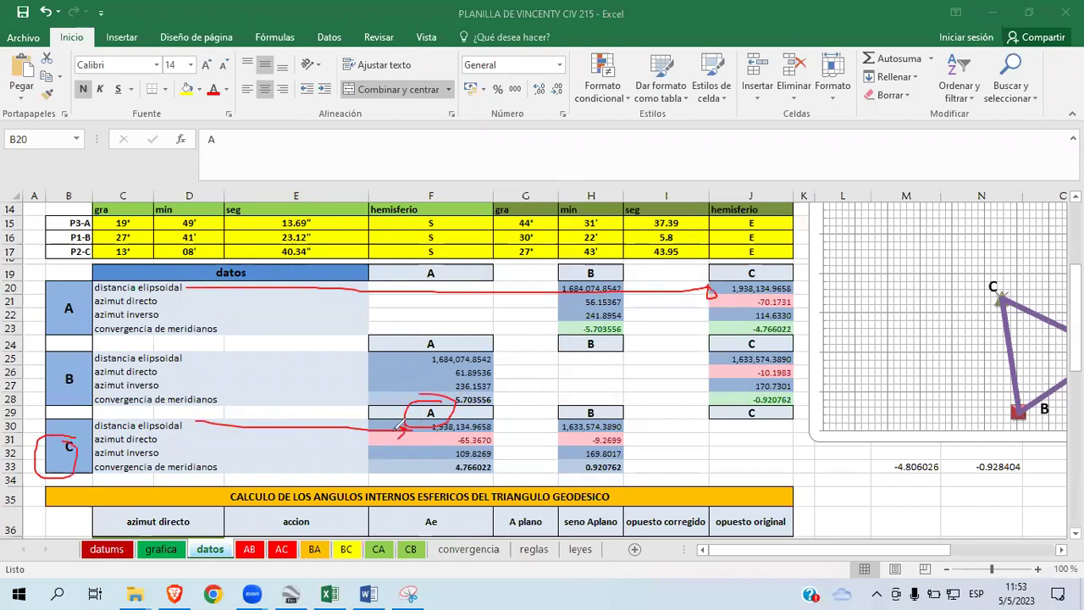
# Step: Erase the circle on block C's column A header, mark the distance under column B, and clear all red annotations
pyautogui.press('e')
pyautogui.click(464, 410)
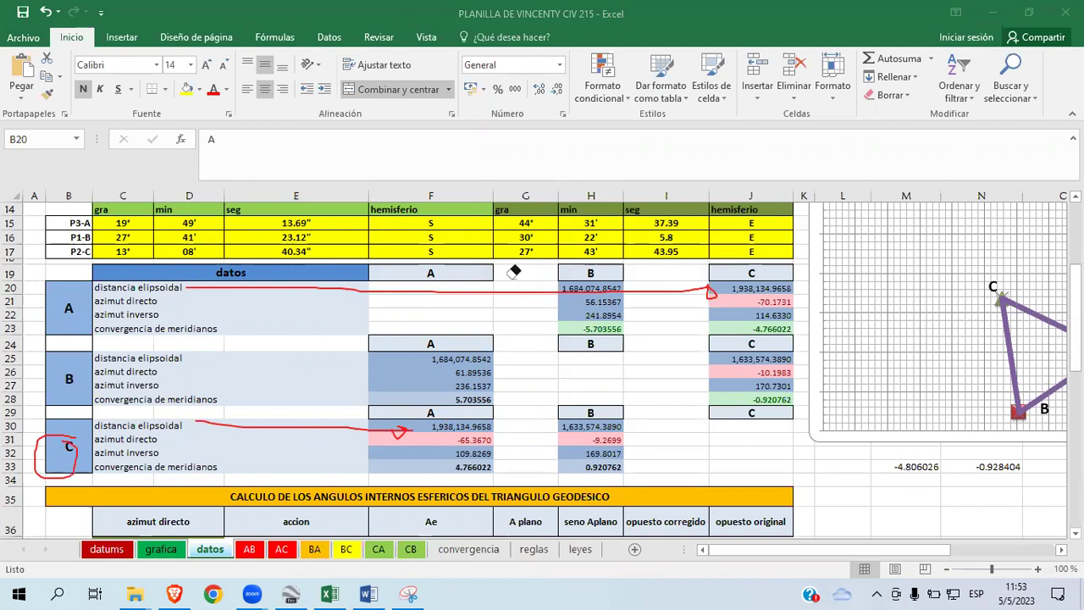
pyautogui.press('p')
pyautogui.moveTo(514, 420); pyautogui.dragTo(551, 427)
pyautogui.press('e')
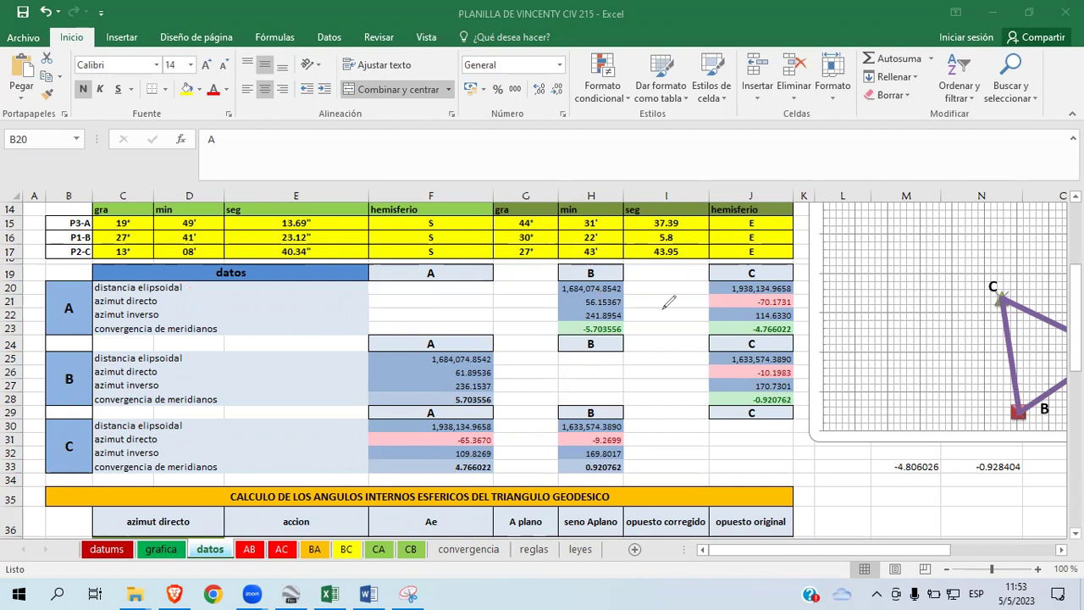
# Step: Circle vertex A and its column B header in red, then switch to Google Earth Pro and clear the ruler's measured line
pyautogui.moveTo(78, 294)
pyautogui.mouseDown()
pyautogui.moveTo(52, 318)
pyautogui.moveTo(82, 291)
pyautogui.mouseUp()
pyautogui.moveTo(597, 264)
pyautogui.mouseDown()
pyautogui.moveTo(574, 271)
pyautogui.moveTo(610, 264)
pyautogui.mouseUp()
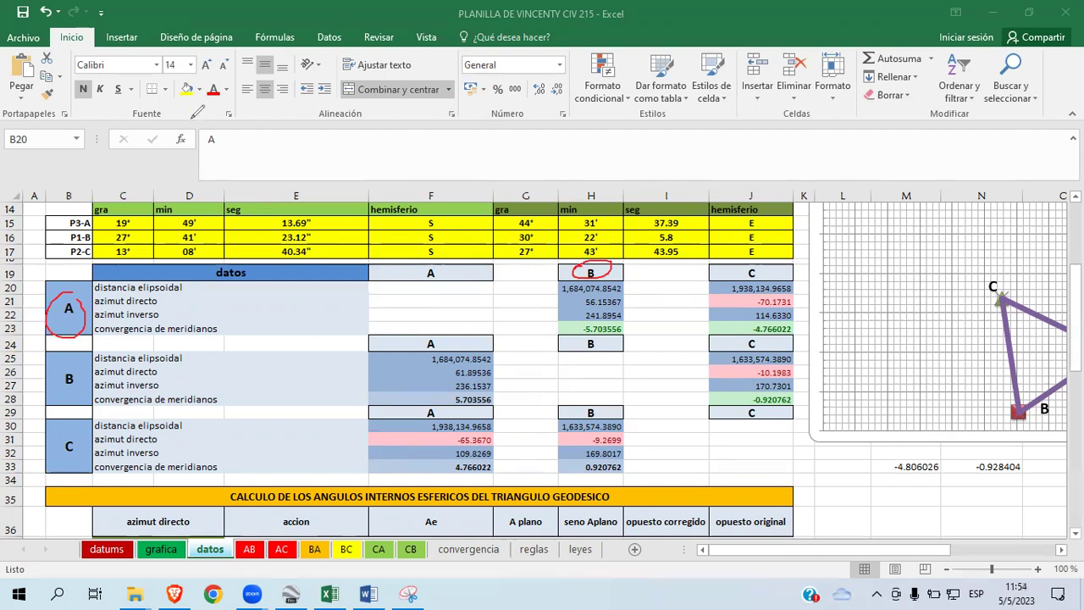
pyautogui.click(295, 593)
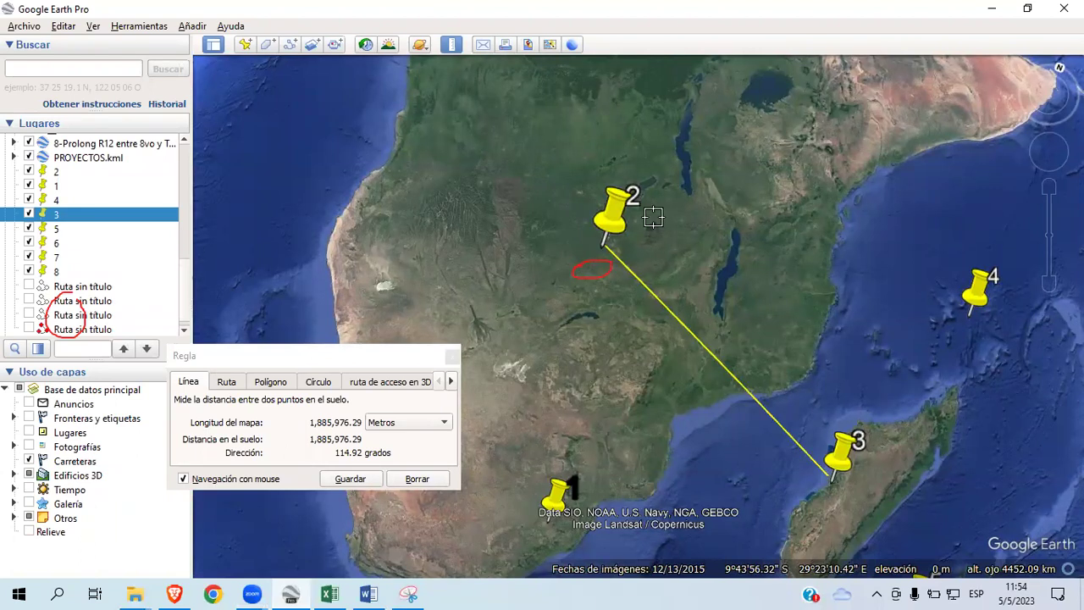
pyautogui.click(417, 478)
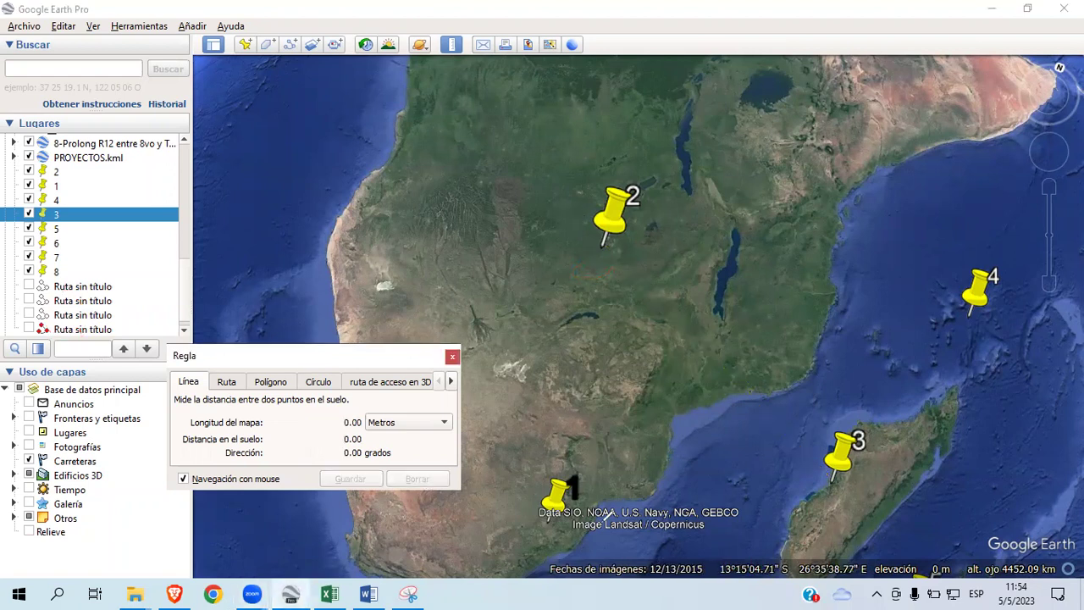
# Step: Draw a red triangle with curved sides through placemarks 1, 2 and 3, labelling its sides a, b and c
pyautogui.click(553, 489)
pyautogui.click(604, 242)
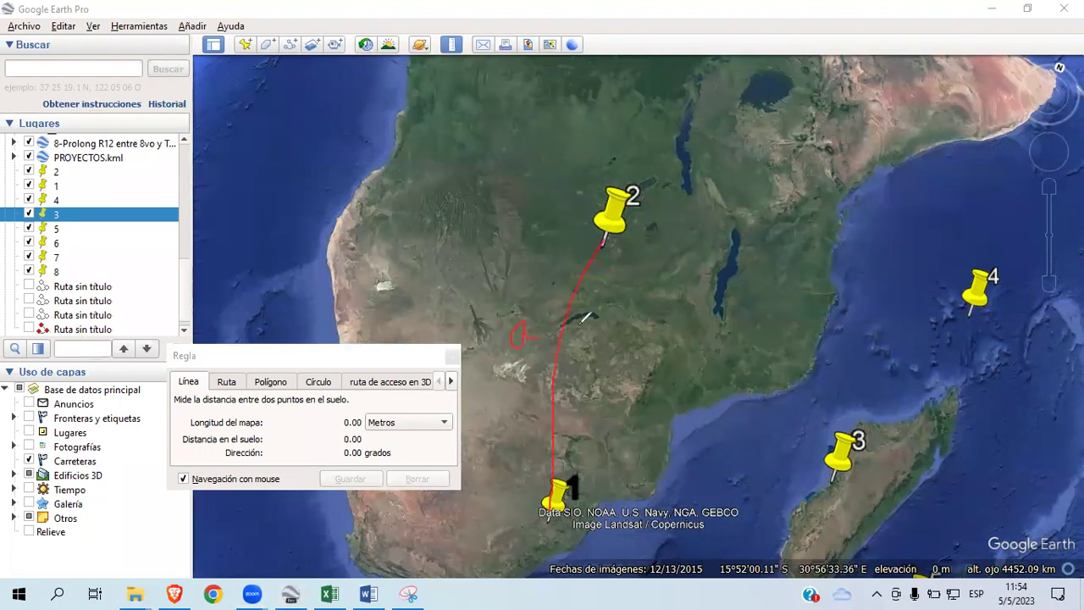
pyautogui.moveTo(710, 255); pyautogui.dragTo(719, 293)
pyautogui.moveTo(569, 495)
pyautogui.mouseDown()
pyautogui.moveTo(716, 508)
pyautogui.moveTo(811, 457)
pyautogui.mouseUp()
pyautogui.moveTo(731, 540); pyautogui.dragTo(716, 549)
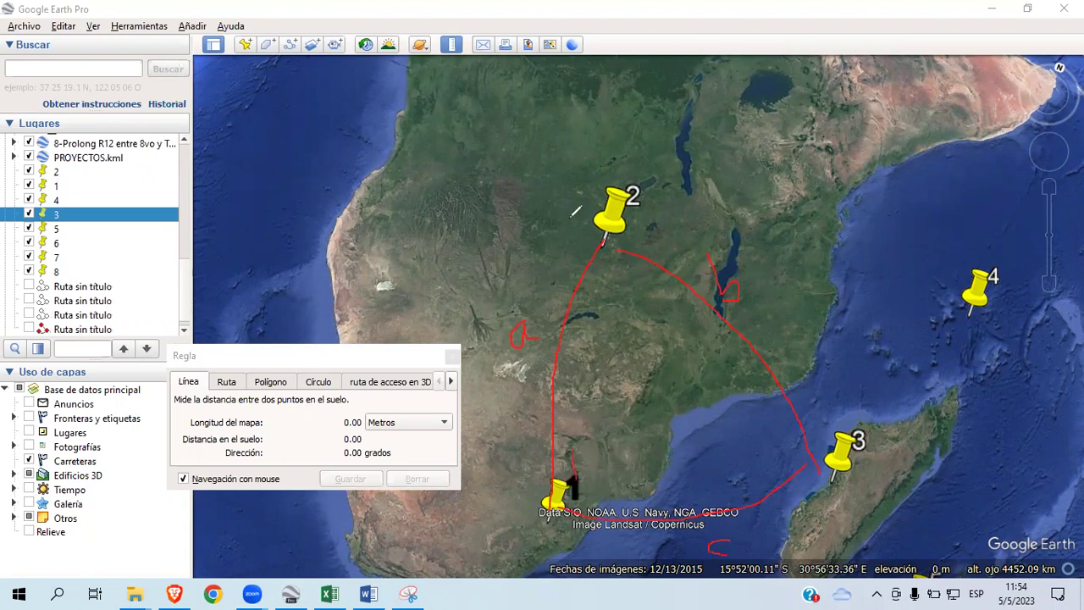
# Step: Mark the triangle's interior angles with white arcs labelled B at placemark 1, A at placemark 3 and C at placemark 2
pyautogui.moveTo(569, 454)
pyautogui.mouseDown()
pyautogui.moveTo(569, 476)
pyautogui.moveTo(583, 458)
pyautogui.moveTo(605, 469)
pyautogui.moveTo(576, 484)
pyautogui.mouseUp()
pyautogui.moveTo(554, 432); pyautogui.dragTo(626, 500)
pyautogui.moveTo(777, 467)
pyautogui.mouseDown()
pyautogui.moveTo(796, 461)
pyautogui.moveTo(794, 449)
pyautogui.mouseUp()
pyautogui.moveTo(798, 408)
pyautogui.mouseDown()
pyautogui.moveTo(776, 411)
pyautogui.moveTo(793, 479)
pyautogui.mouseUp()
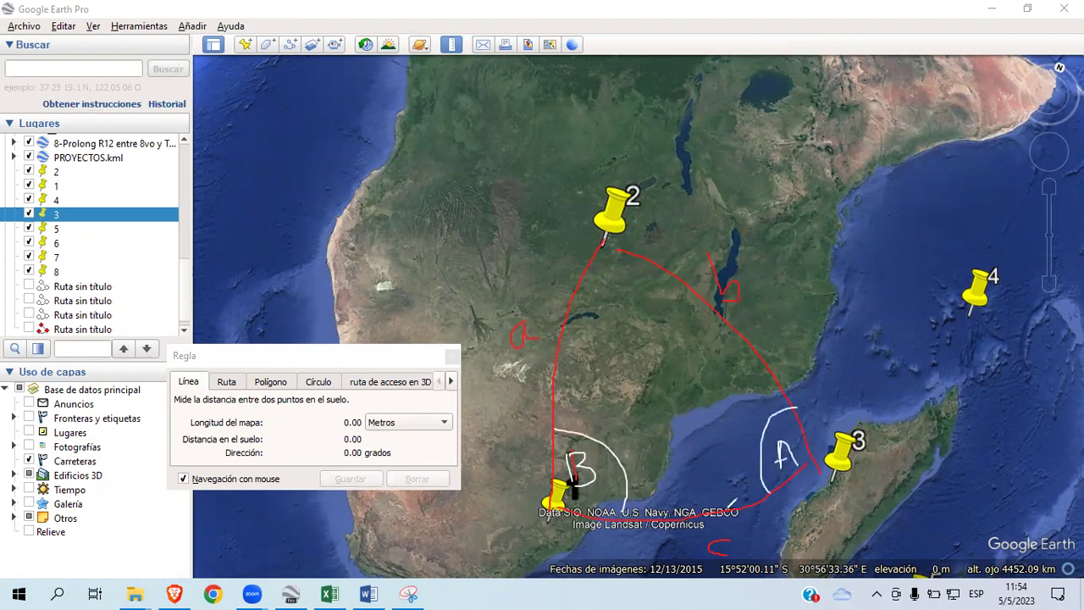
pyautogui.moveTo(620, 265)
pyautogui.mouseDown()
pyautogui.moveTo(623, 286)
pyautogui.moveTo(642, 271)
pyautogui.mouseUp()
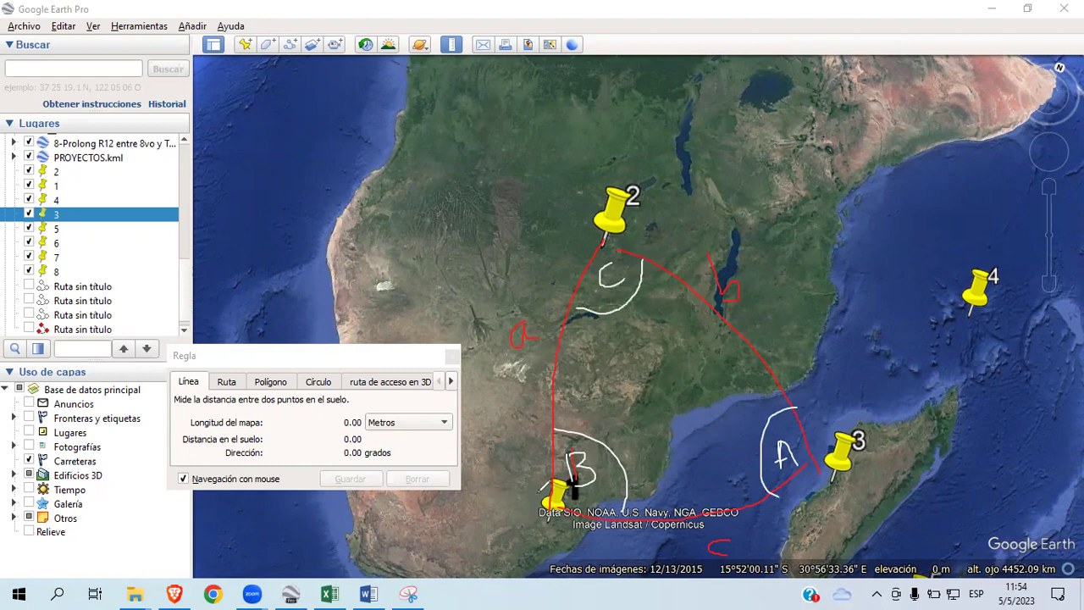
# Step: Label placemark 1 as B and placemark 2 as C, undo the outline around side a, and circle vertex C in pink
pyautogui.moveTo(506, 480)
pyautogui.mouseDown()
pyautogui.moveTo(507, 516)
pyautogui.moveTo(512, 489)
pyautogui.moveTo(542, 505)
pyautogui.moveTo(510, 517)
pyautogui.mouseUp()
pyautogui.moveTo(570, 213)
pyautogui.mouseDown()
pyautogui.moveTo(547, 217)
pyautogui.moveTo(571, 229)
pyautogui.moveTo(499, 339)
pyautogui.moveTo(539, 366)
pyautogui.moveTo(543, 292)
pyautogui.moveTo(510, 278)
pyautogui.mouseUp()
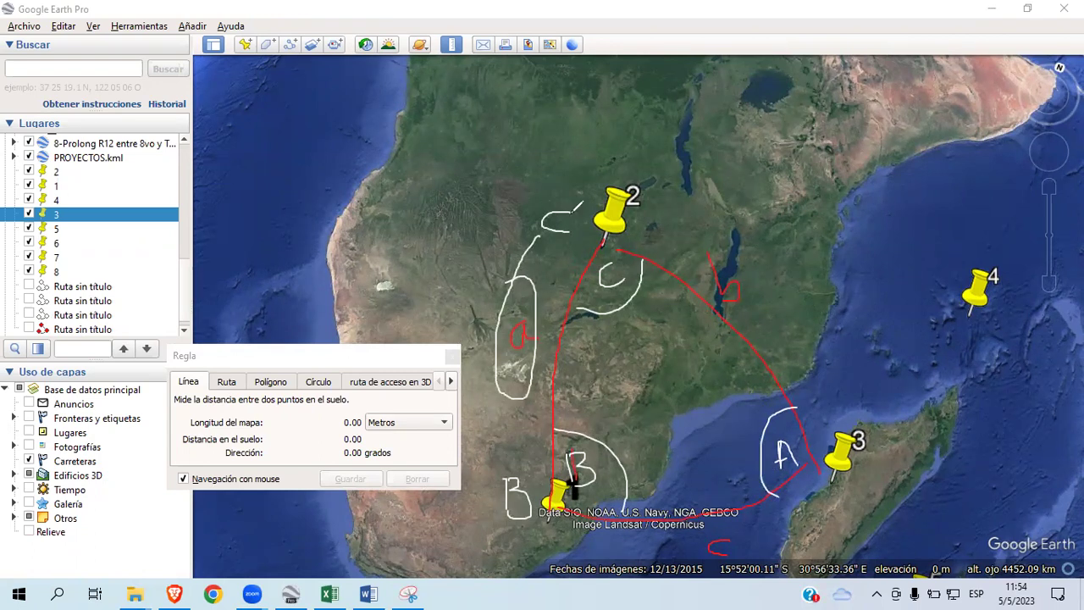
pyautogui.hotkey('ctrl', 'z')
pyautogui.moveTo(620, 206)
pyautogui.mouseDown()
pyautogui.moveTo(546, 200)
pyautogui.moveTo(602, 249)
pyautogui.moveTo(622, 208)
pyautogui.mouseUp()
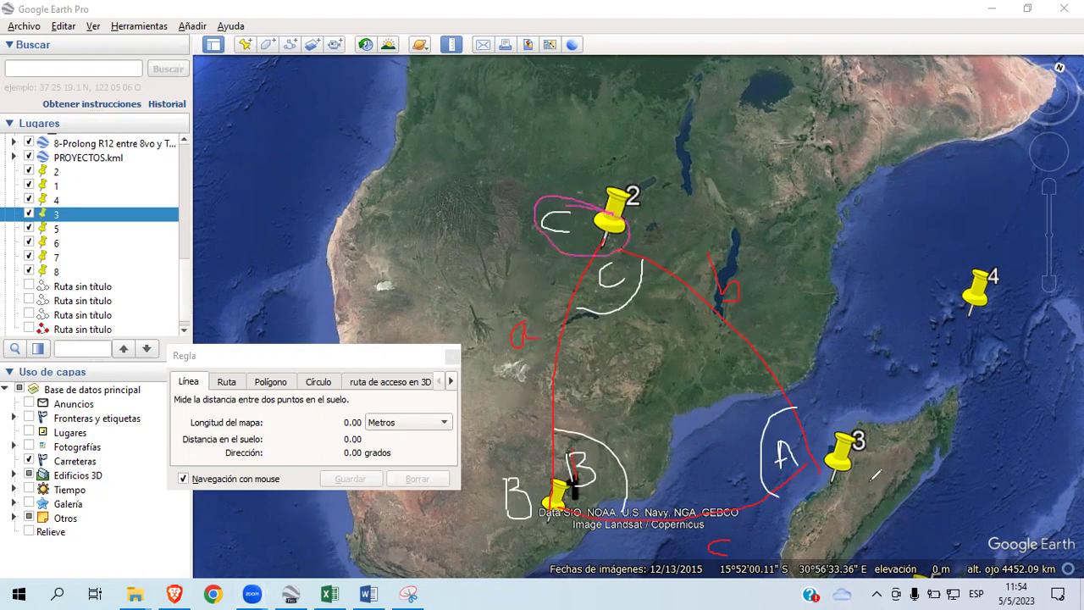
# Step: Label placemark 3 as A, outline side b in pink, and circle vertices B and A and the side label c
pyautogui.moveTo(822, 392)
pyautogui.mouseDown()
pyautogui.moveTo(818, 428)
pyautogui.moveTo(839, 424)
pyautogui.moveTo(826, 417)
pyautogui.moveTo(876, 414)
pyautogui.mouseUp()
pyautogui.moveTo(869, 368)
pyautogui.mouseDown()
pyautogui.moveTo(733, 230)
pyautogui.moveTo(574, 208)
pyautogui.moveTo(723, 359)
pyautogui.moveTo(847, 436)
pyautogui.moveTo(745, 256)
pyautogui.mouseUp()
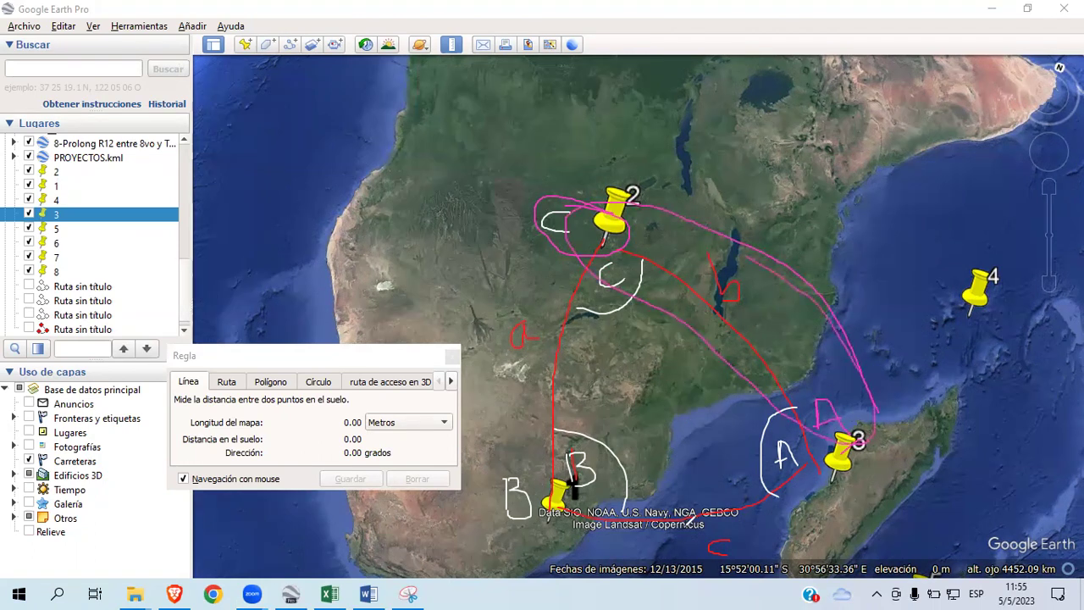
pyautogui.moveTo(525, 465)
pyautogui.mouseDown()
pyautogui.moveTo(546, 504)
pyautogui.moveTo(530, 466)
pyautogui.mouseUp()
pyautogui.moveTo(811, 412)
pyautogui.mouseDown()
pyautogui.moveTo(847, 483)
pyautogui.moveTo(871, 427)
pyautogui.mouseUp()
pyautogui.moveTo(766, 523)
pyautogui.mouseDown()
pyautogui.moveTo(685, 547)
pyautogui.moveTo(762, 578)
pyautogui.moveTo(773, 519)
pyautogui.mouseUp()
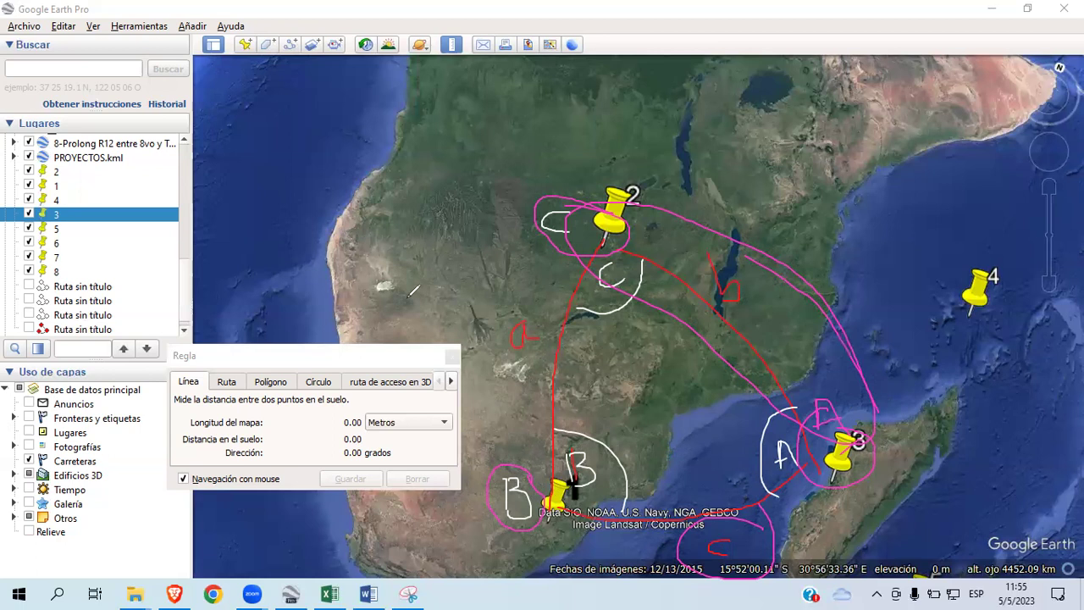
# Step: Clear the triangle annotations from the map and close the ruler
pyautogui.press('Escape')
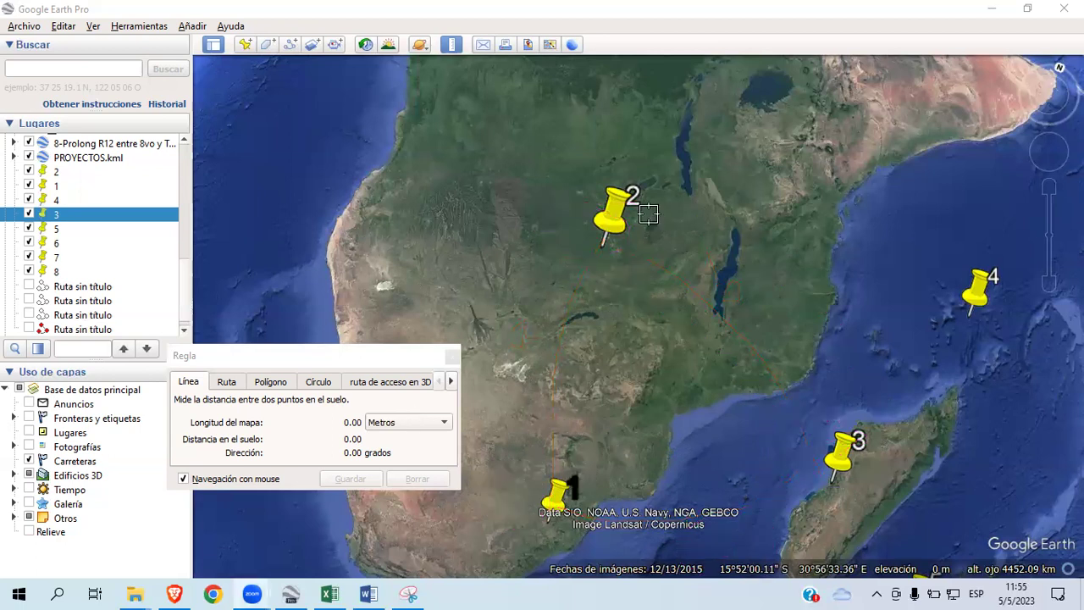
pyautogui.moveTo(448, 360); pyautogui.dragTo(421, 335)
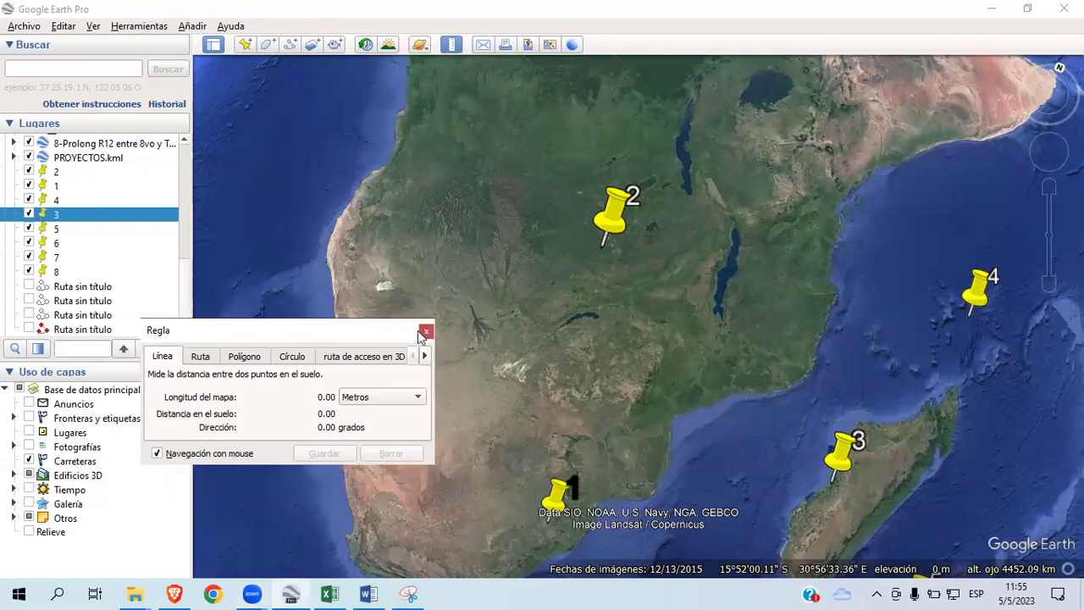
pyautogui.click(425, 331)
# Step: Switch to Excel and look over the spherical angle and Legendre excess sections before returning to the A, B and C result blocks
pyautogui.click(335, 592)
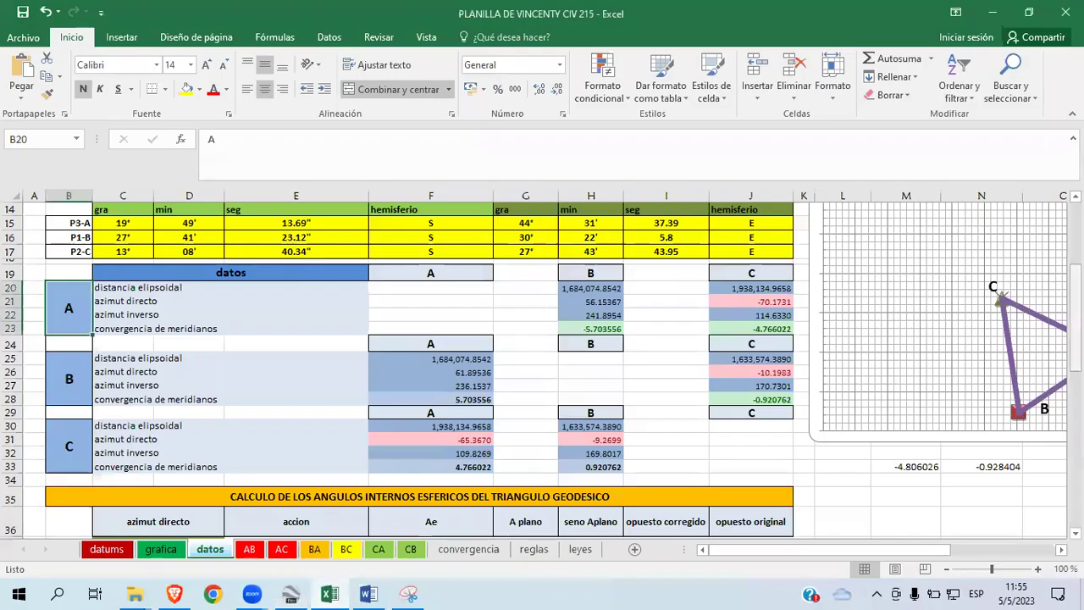
pyautogui.scroll(-6, 1017, 280)
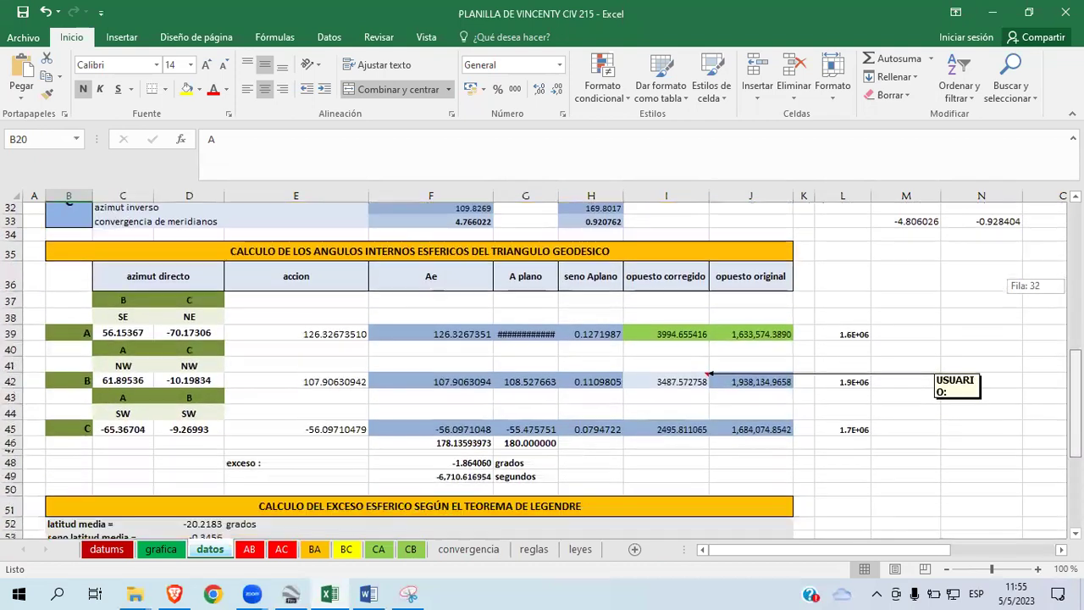
pyautogui.scroll(-3, 1017, 280)
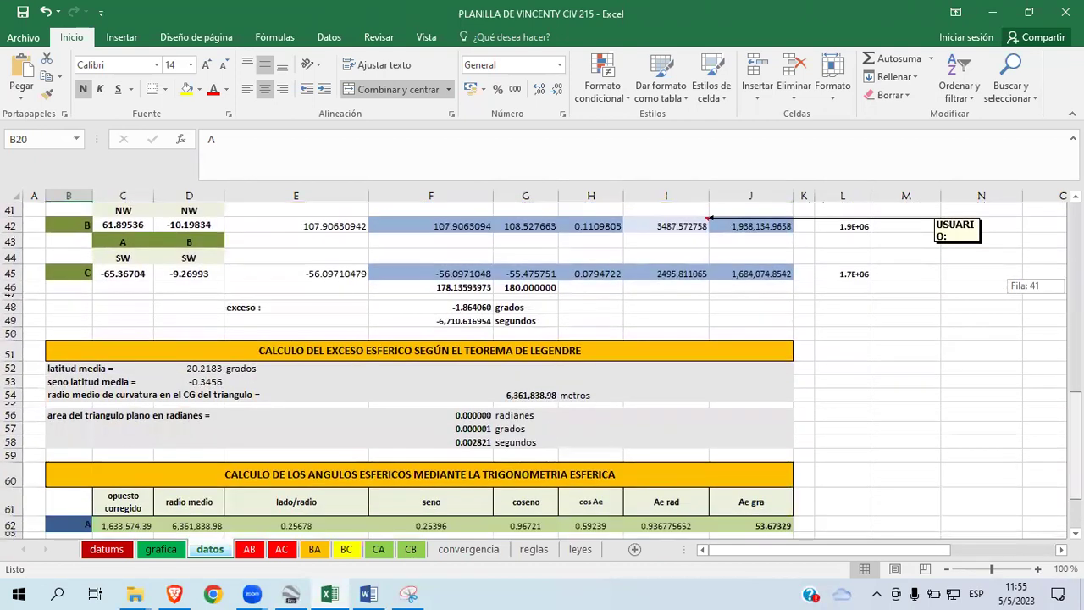
pyautogui.scroll(-1, 1016, 279)
pyautogui.scroll(5, 1017, 280)
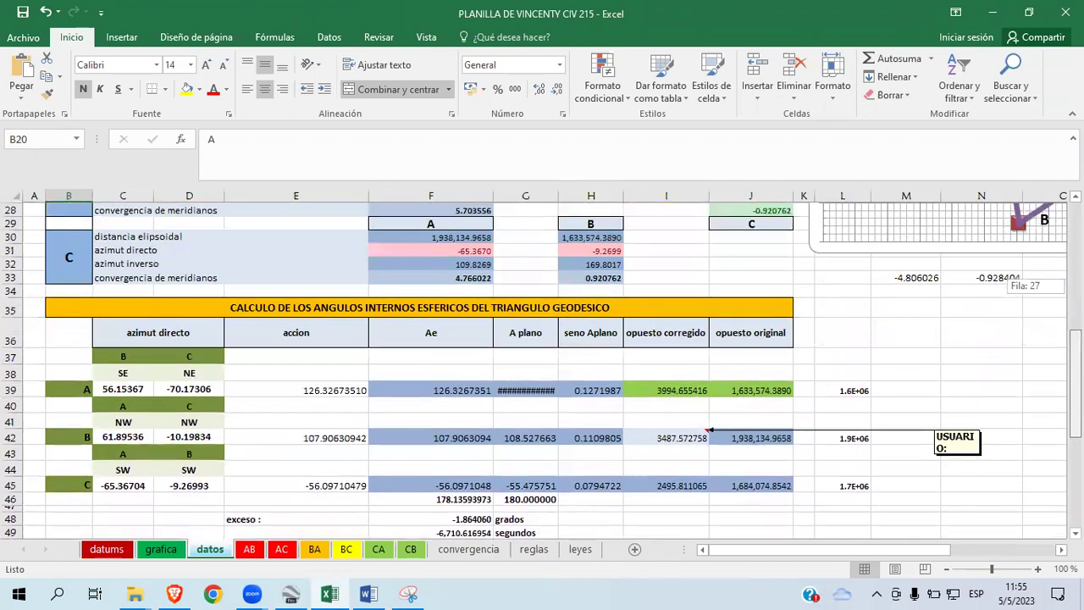
pyautogui.scroll(5, 1008, 279)
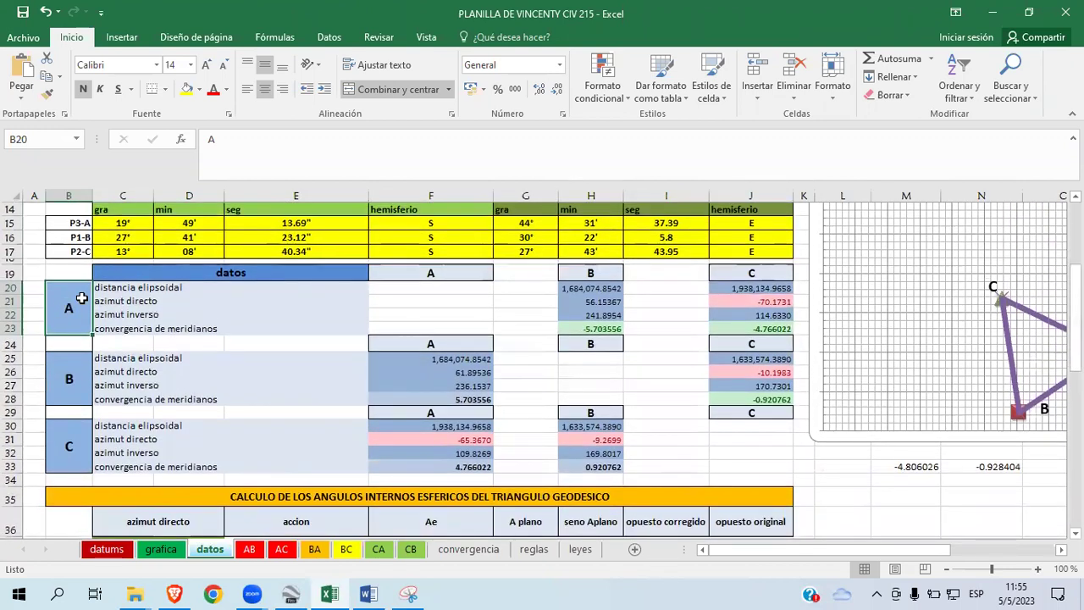
# Step: Circle vertices A and C in both result blocks in pink and trace the A–C and C–A distancia elipsoidal with arrows
pyautogui.hotkey('ctrl', '2')
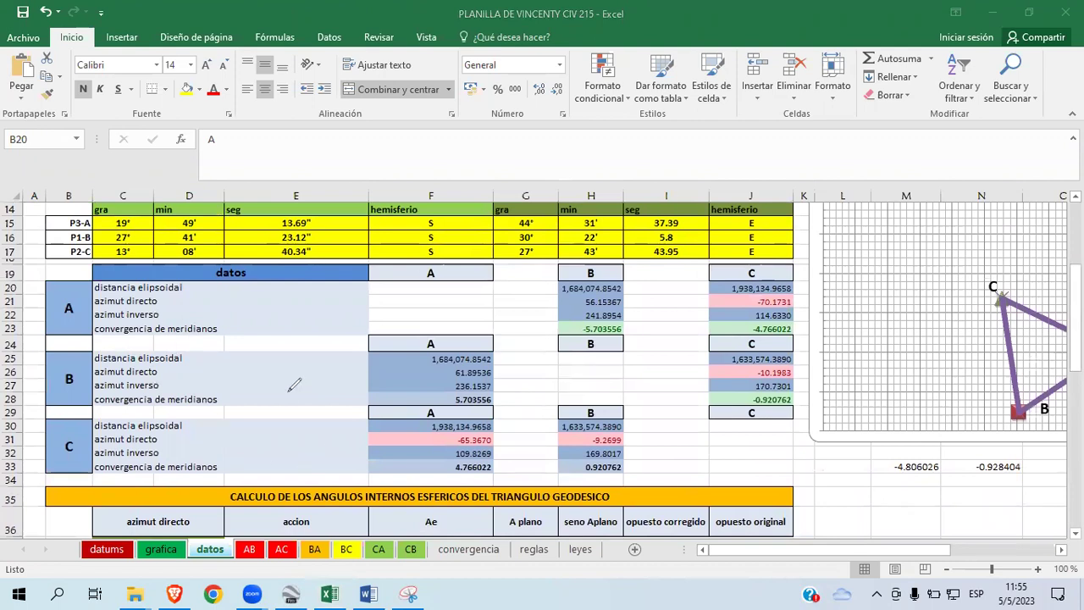
pyautogui.moveTo(86, 298)
pyautogui.mouseDown()
pyautogui.moveTo(69, 294)
pyautogui.moveTo(58, 315)
pyautogui.moveTo(86, 298)
pyautogui.mouseUp()
pyautogui.moveTo(748, 273); pyautogui.dragTo(744, 261)
pyautogui.moveTo(210, 287)
pyautogui.mouseDown()
pyautogui.moveTo(366, 295)
pyautogui.moveTo(701, 279)
pyautogui.moveTo(688, 293)
pyautogui.mouseUp()
pyautogui.moveTo(55, 427)
pyautogui.mouseDown()
pyautogui.moveTo(38, 483)
pyautogui.moveTo(68, 498)
pyautogui.moveTo(92, 453)
pyautogui.moveTo(83, 419)
pyautogui.mouseUp()
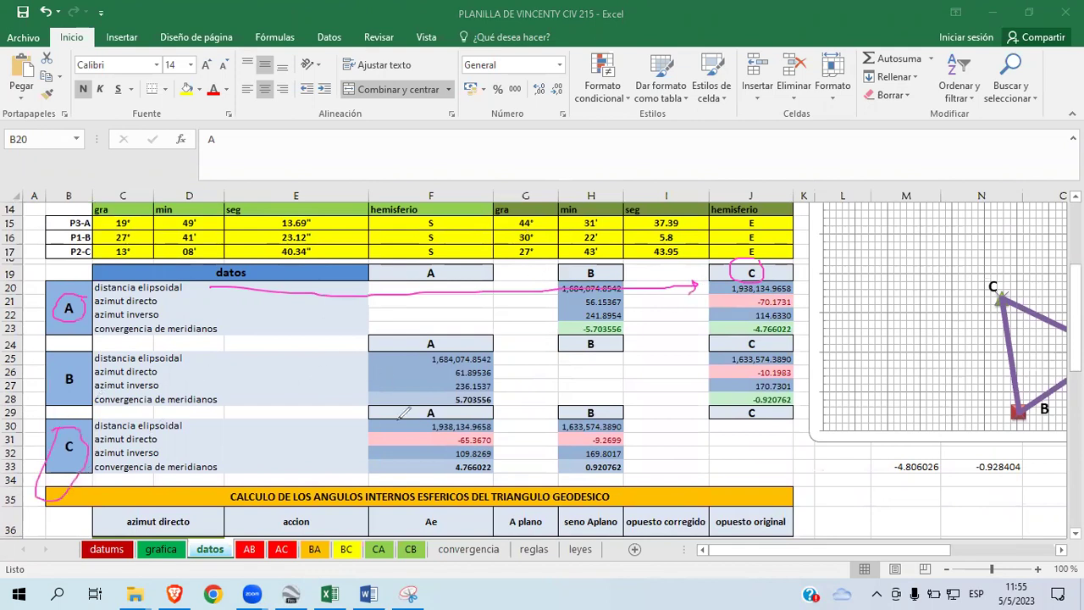
pyautogui.moveTo(447, 398)
pyautogui.mouseDown()
pyautogui.moveTo(424, 404)
pyautogui.moveTo(446, 400)
pyautogui.mouseUp()
pyautogui.moveTo(205, 428)
pyautogui.mouseDown()
pyautogui.moveTo(417, 416)
pyautogui.moveTo(410, 425)
pyautogui.mouseUp()
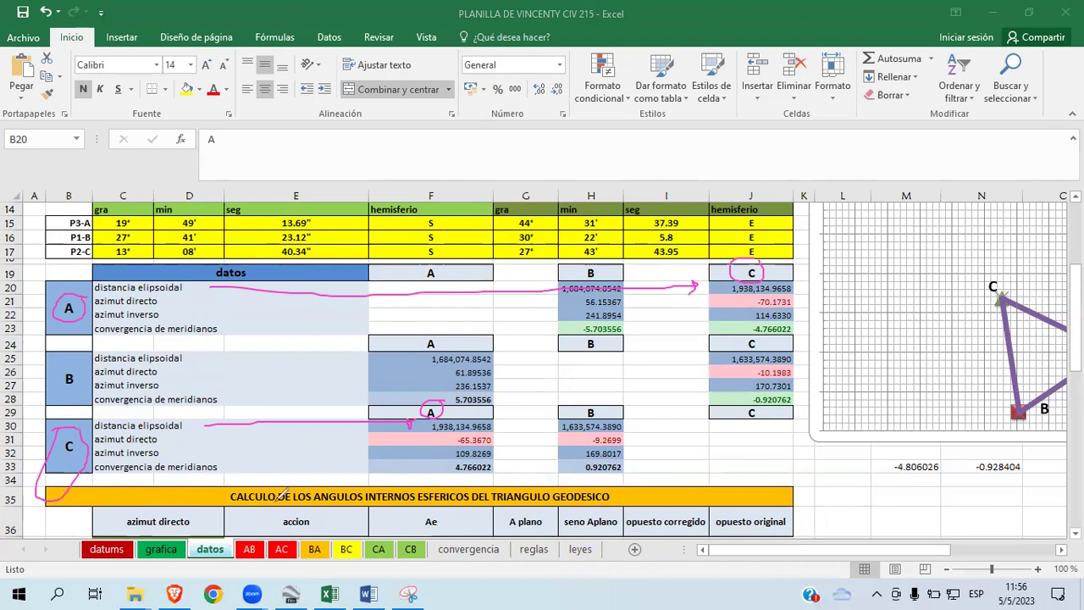
# Step: Circle vertices B and C in both result blocks in red and trace the B–C and C–B distancia elipsoidal with arrows
pyautogui.moveTo(78, 359); pyautogui.dragTo(77, 396)
pyautogui.moveTo(765, 332)
pyautogui.mouseDown()
pyautogui.moveTo(747, 347)
pyautogui.moveTo(748, 324)
pyautogui.mouseUp()
pyautogui.moveTo(205, 356)
pyautogui.mouseDown()
pyautogui.moveTo(709, 355)
pyautogui.moveTo(700, 362)
pyautogui.mouseUp()
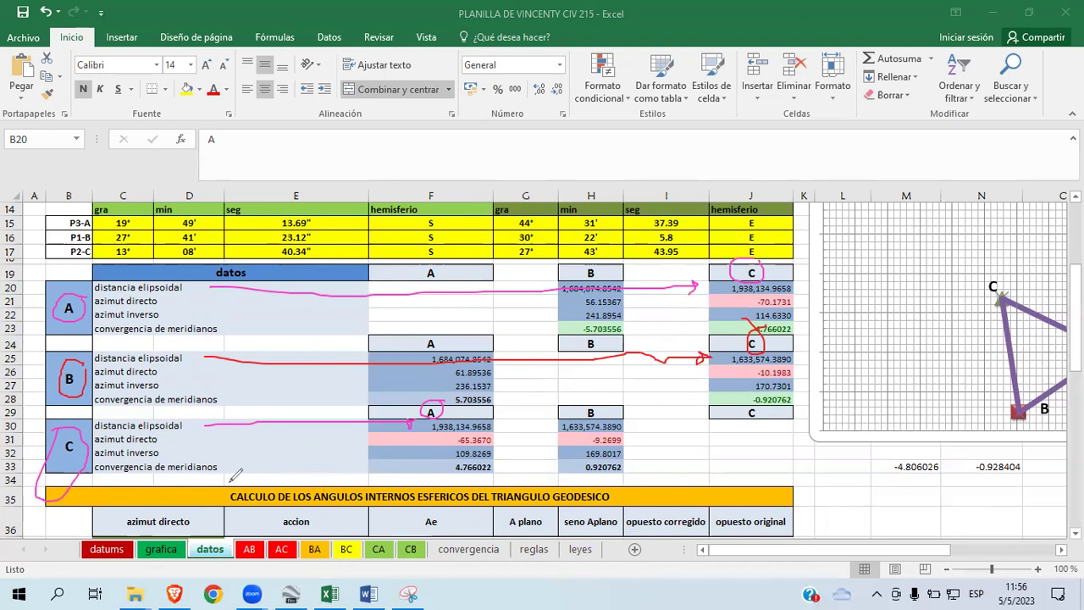
pyautogui.moveTo(83, 426)
pyautogui.mouseDown()
pyautogui.moveTo(51, 457)
pyautogui.moveTo(81, 421)
pyautogui.mouseUp()
pyautogui.moveTo(616, 399)
pyautogui.mouseDown()
pyautogui.moveTo(579, 405)
pyautogui.moveTo(610, 407)
pyautogui.mouseUp()
pyautogui.moveTo(219, 424)
pyautogui.mouseDown()
pyautogui.moveTo(553, 417)
pyautogui.moveTo(539, 435)
pyautogui.mouseUp()
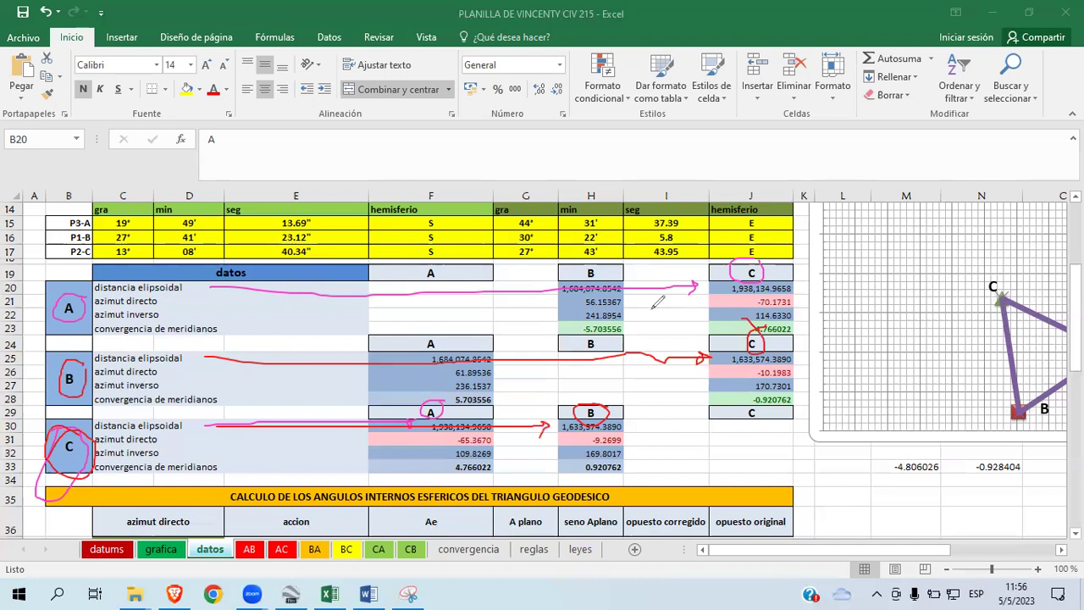
# Step: Clear the pink and red annotations from the worksheet and return to the ellipsoid data at the start of the sheet
pyautogui.press('e')
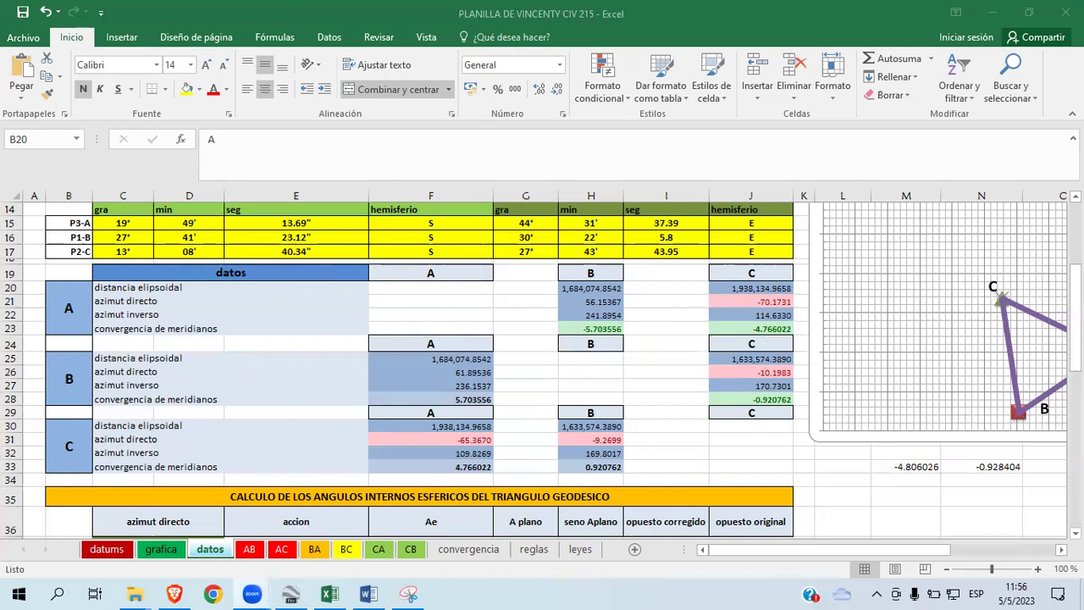
pyautogui.hotkey('alt', 'Tab')
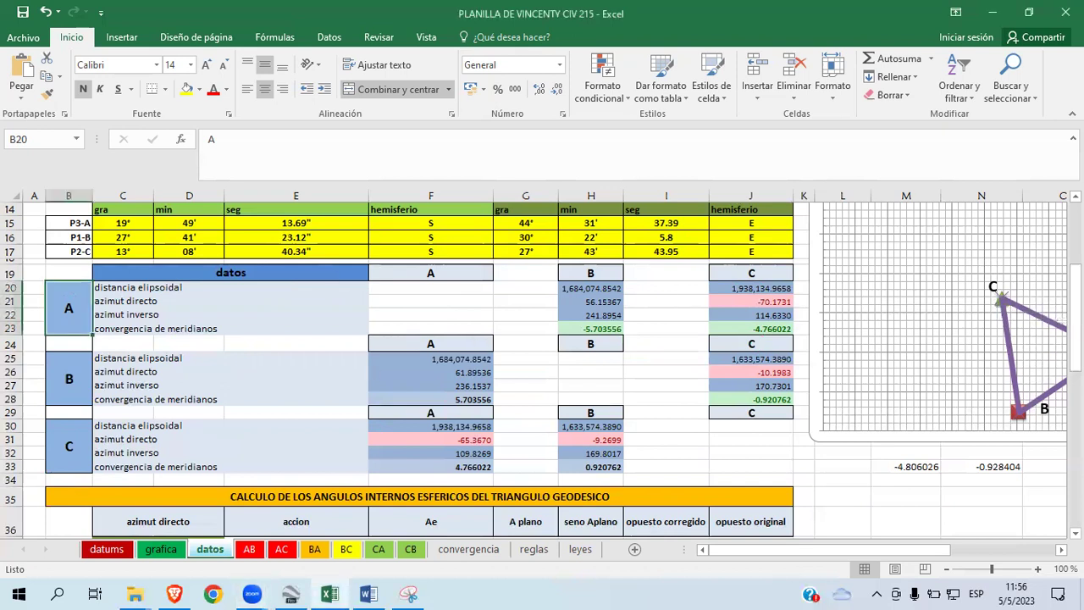
pyautogui.scroll(5, 1076, 318)
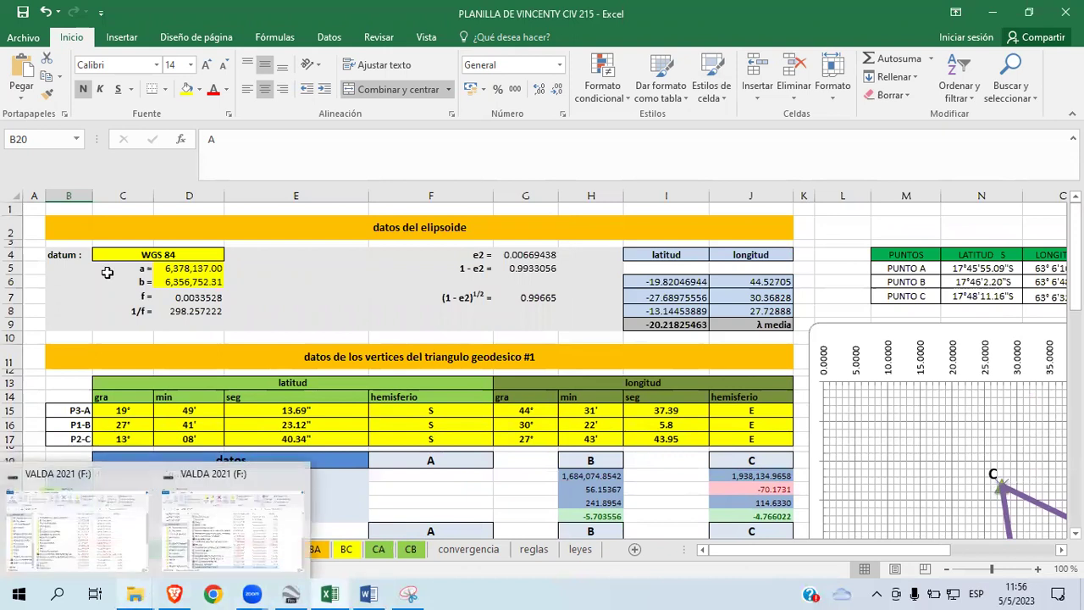
pyautogui.click(23, 38)
pyautogui.click(46, 196)
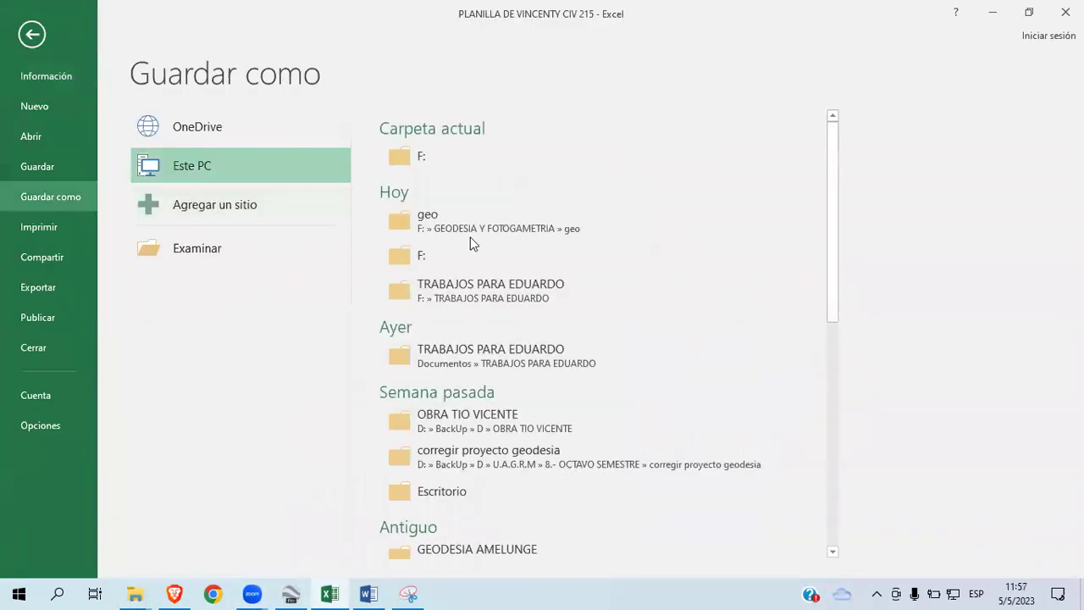
pyautogui.rightClick(707, 248)
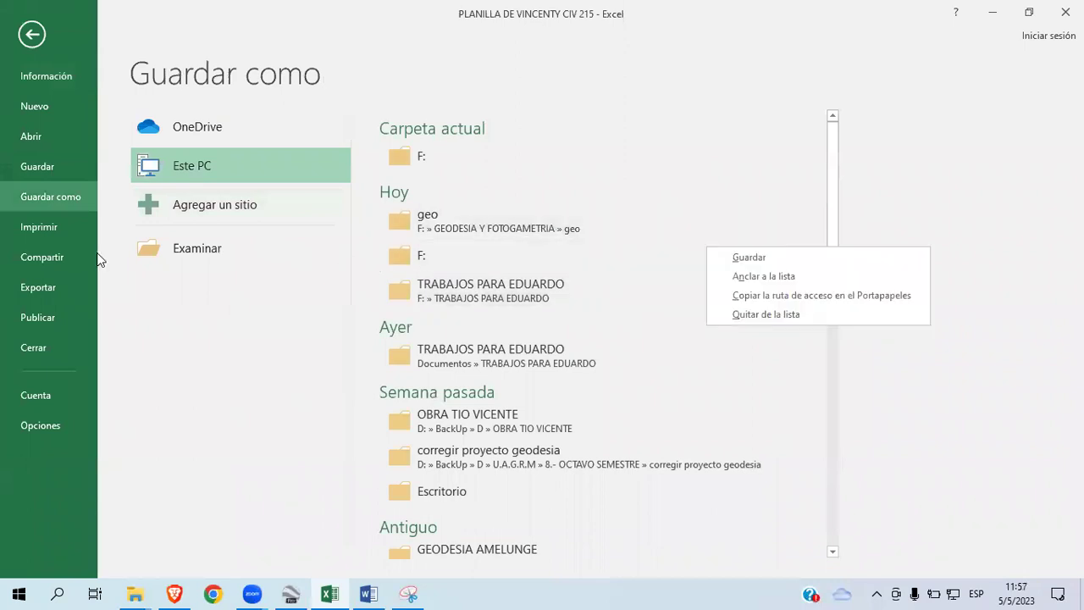
pyautogui.click(32, 106)
pyautogui.click(85, 115)
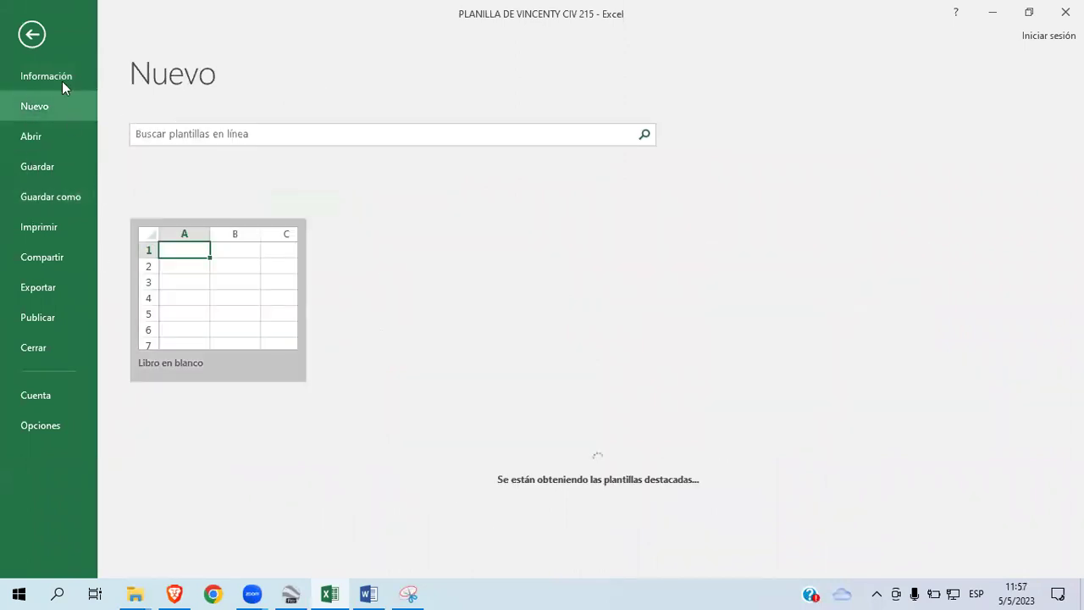
pyautogui.click(41, 44)
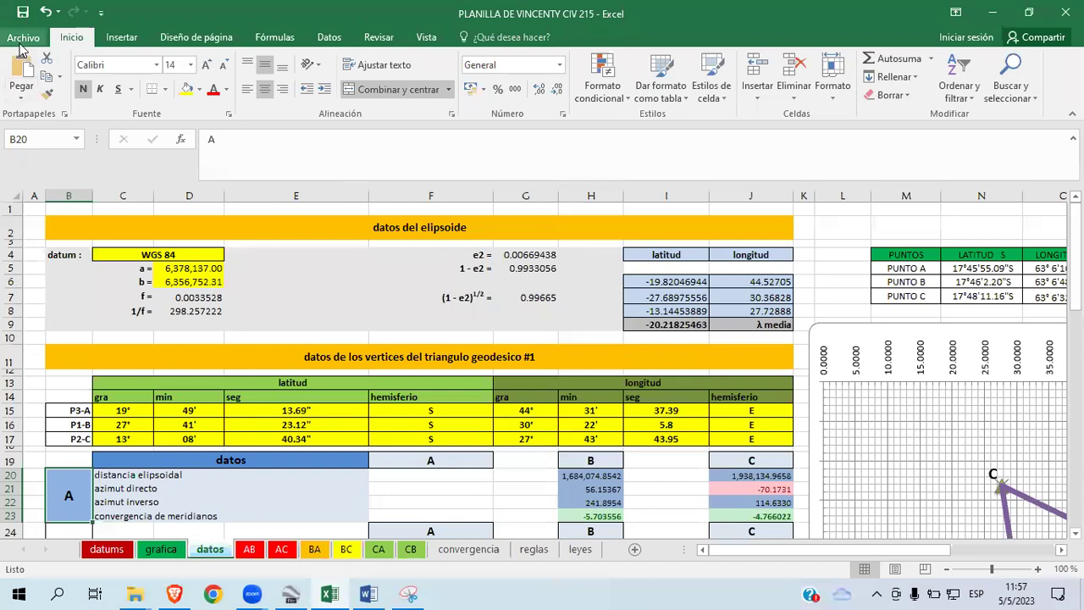
# Step: Start saving a copy of the workbook to the Desktop, creating and opening a new folder named GEODESIA there
pyautogui.click(28, 37)
pyautogui.click(46, 196)
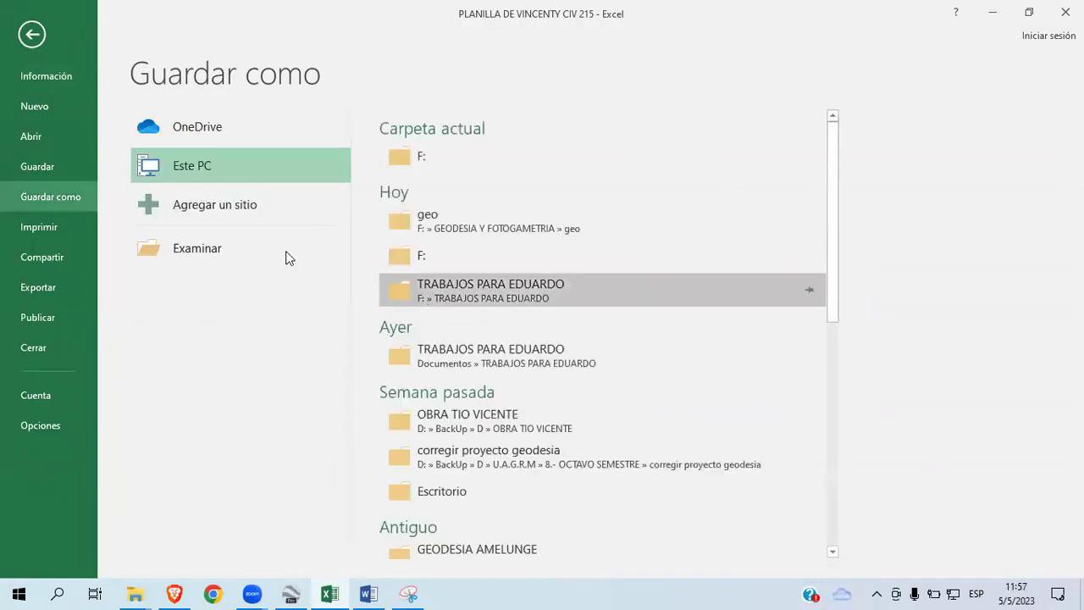
pyautogui.click(190, 171)
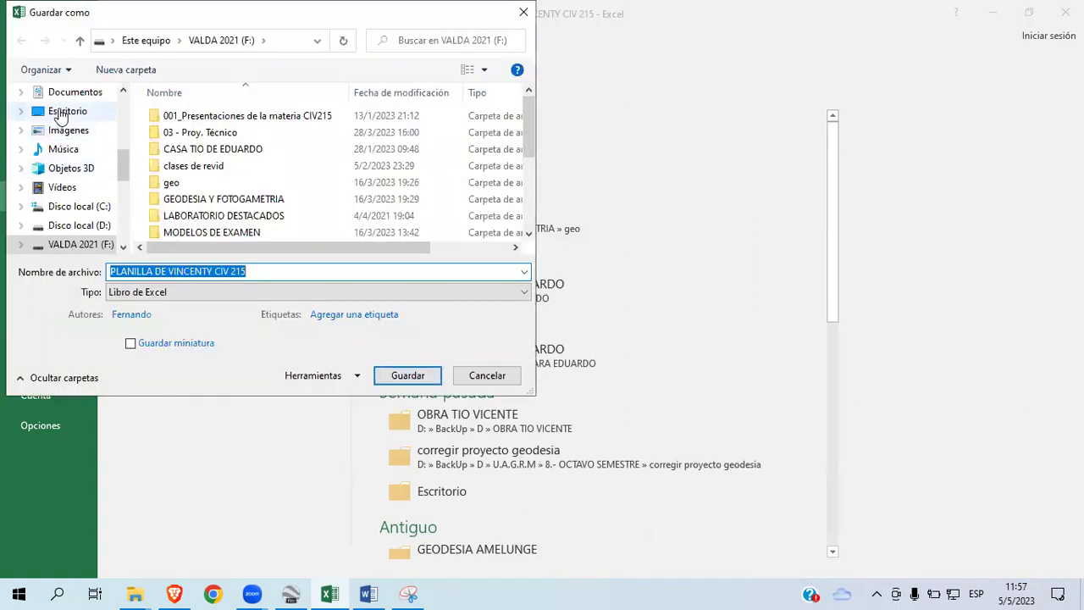
pyautogui.click(59, 113)
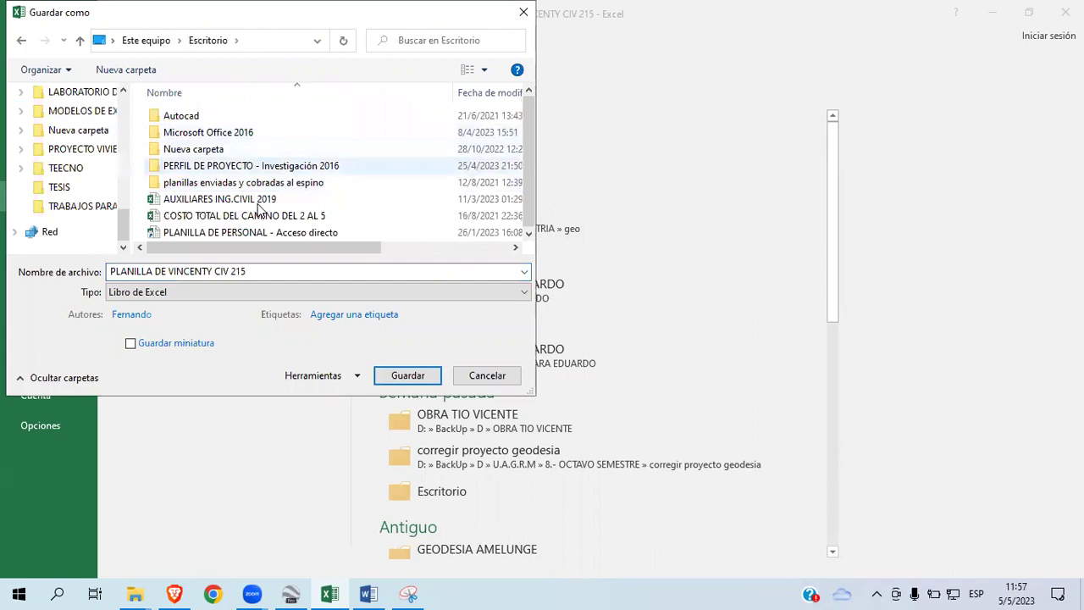
pyautogui.rightClick(377, 204)
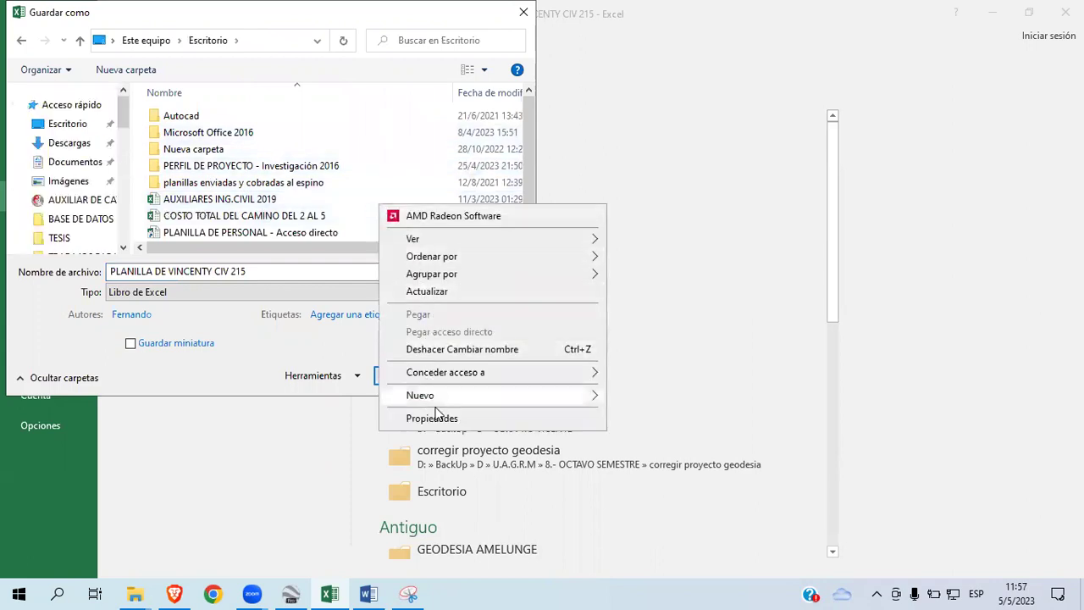
pyautogui.moveTo(545, 394)
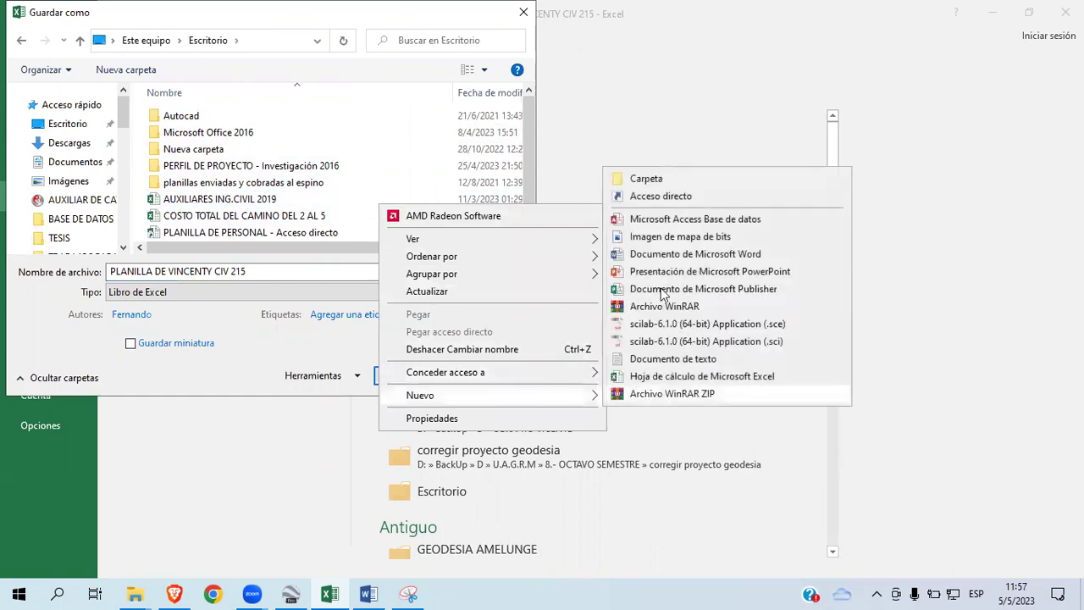
pyautogui.click(631, 179)
pyautogui.press('BackSpace')
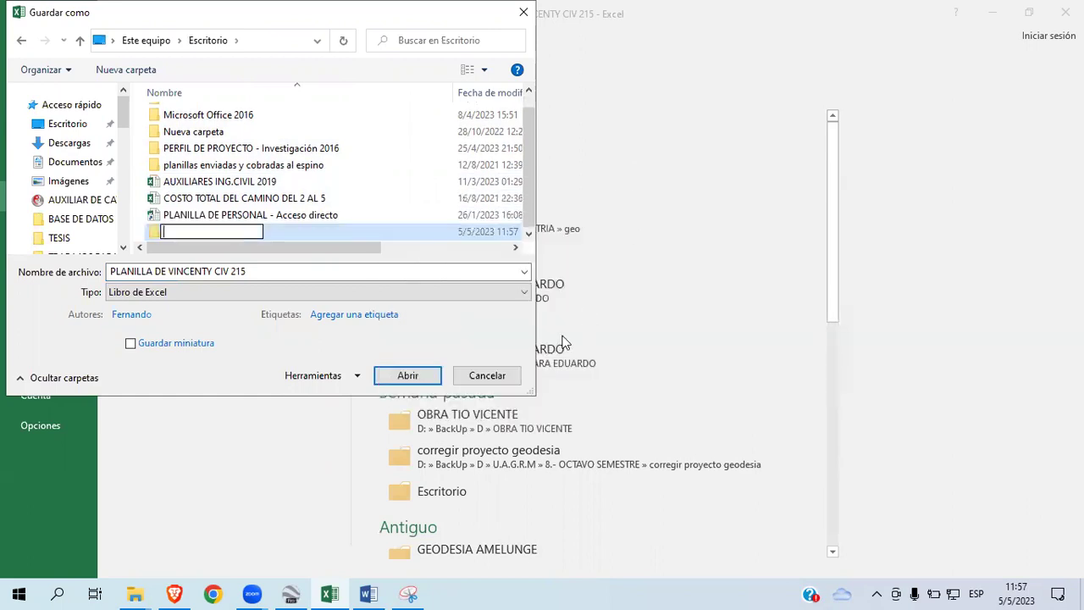
pyautogui.write('GEODESIA')
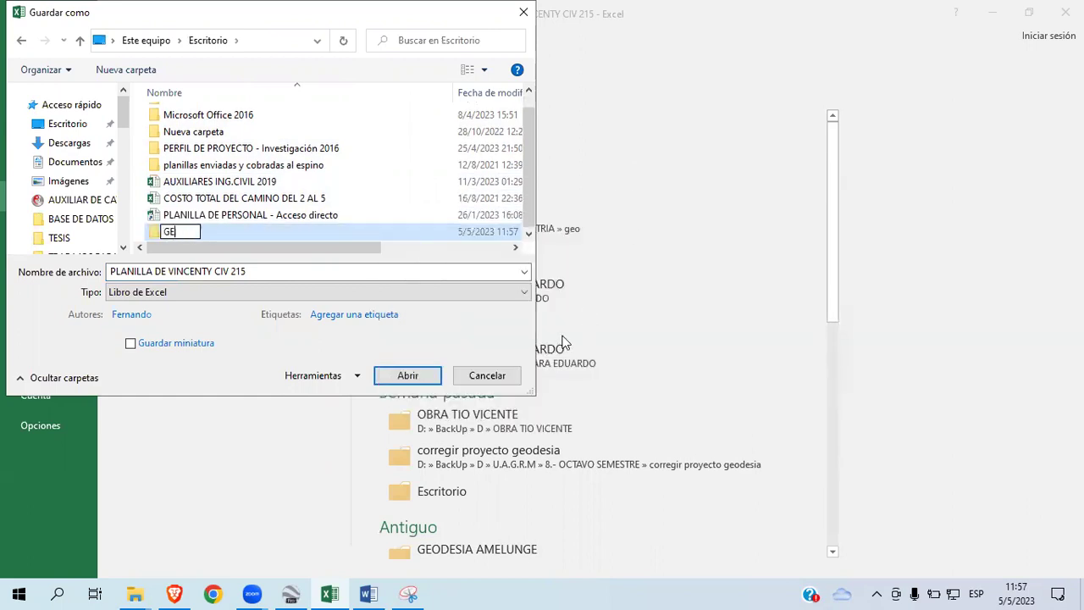
pyautogui.press('Return')
pyautogui.press('Return')
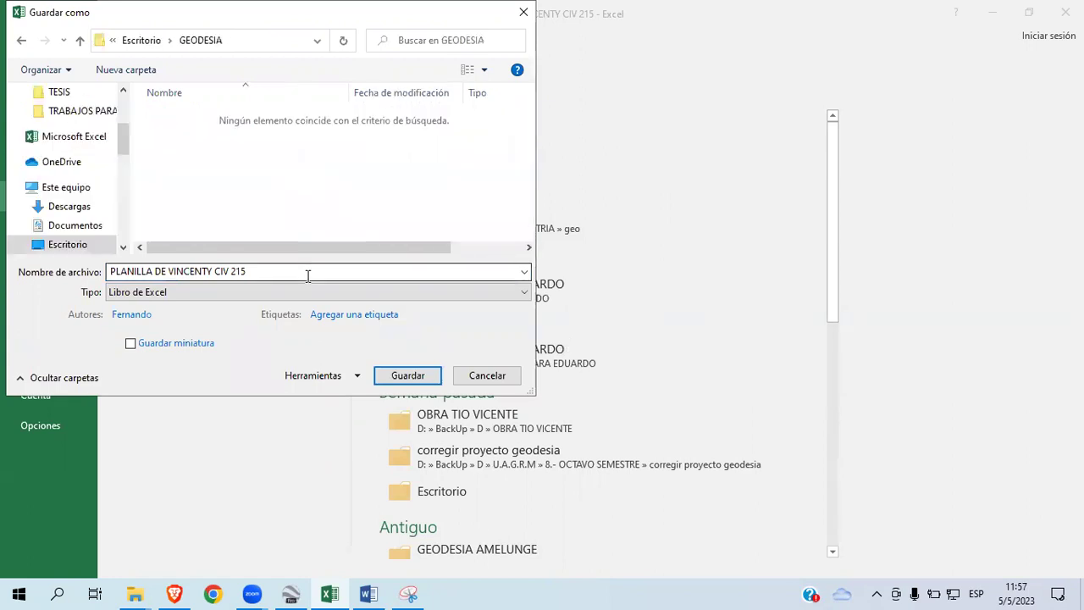
# Step: Save the workbook in the GEODESIA folder under the file name TRIANGULO 1
pyautogui.moveTo(307, 275); pyautogui.dragTo(117, 270)
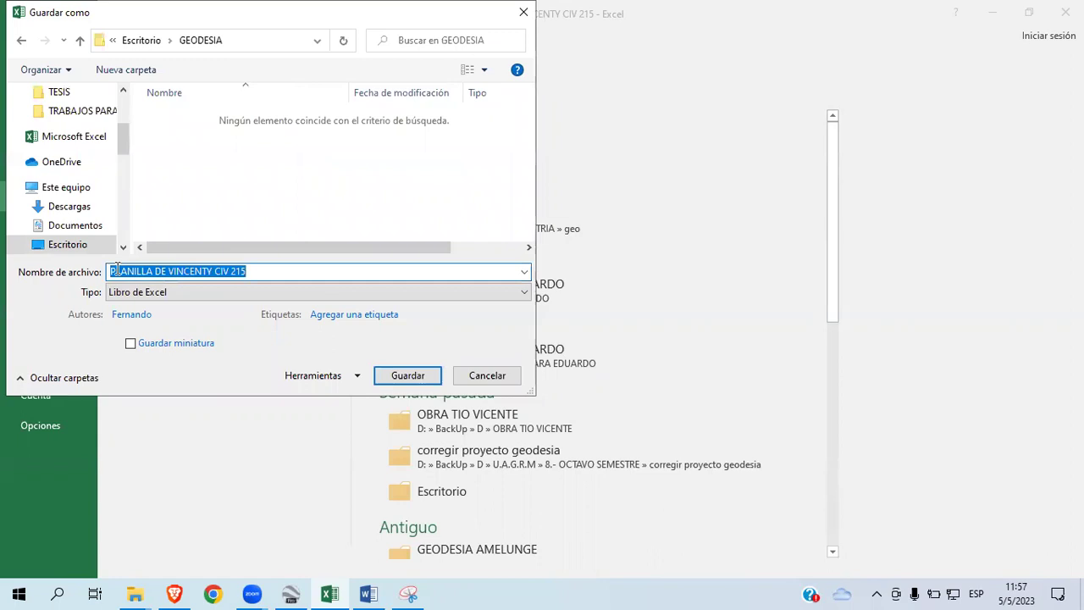
pyautogui.write('TRIANGULO 1')
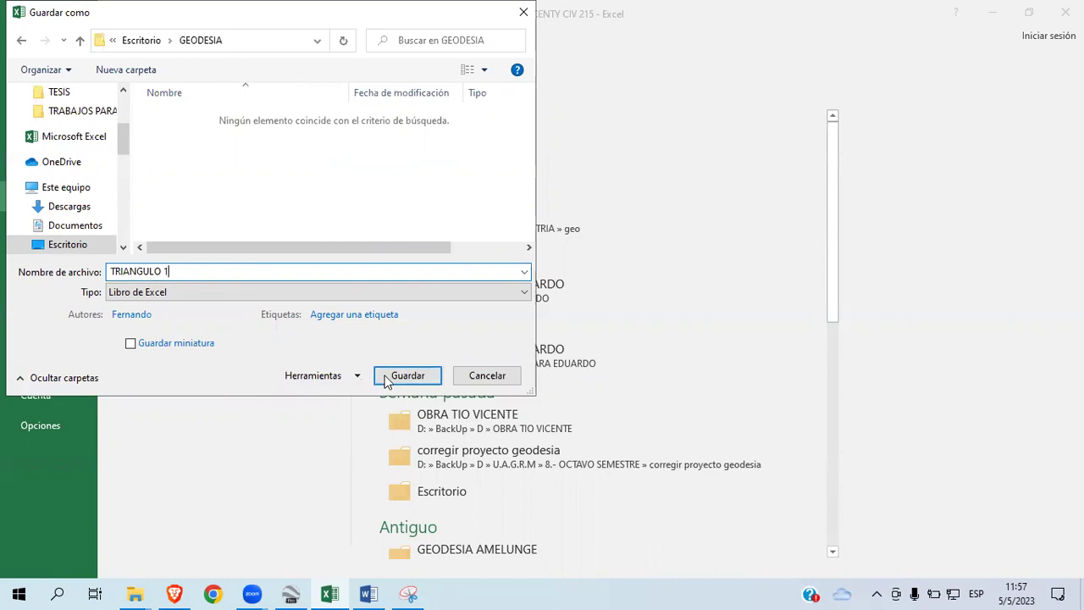
pyautogui.click(408, 376)
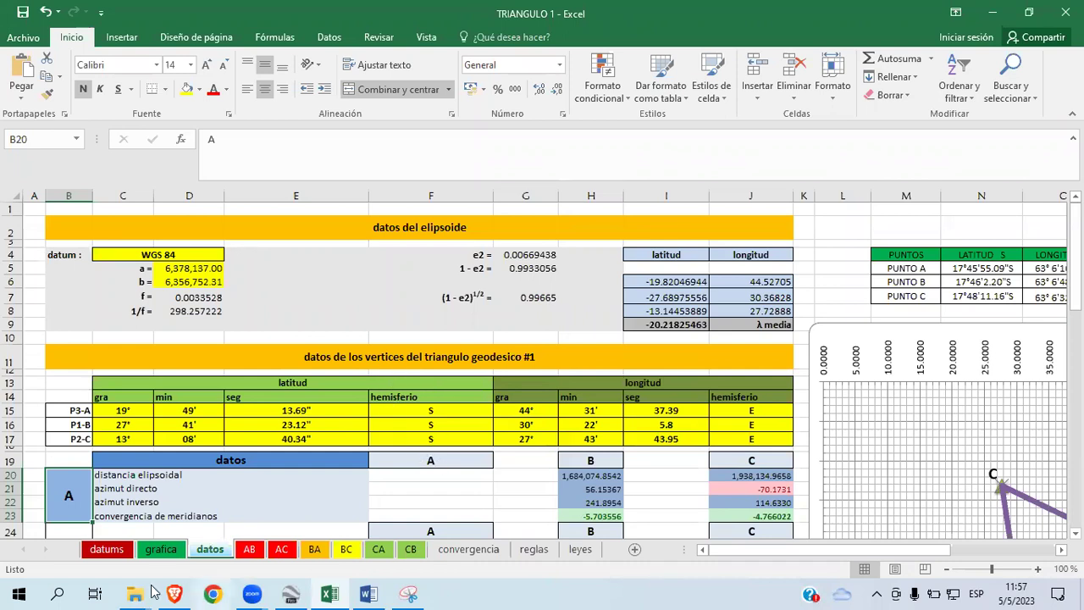
# Step: Minimize Excel and Google Earth Pro to reach the desktop, and close the Snipping Tool without saving the placemark snip
pyautogui.moveTo(141, 591)
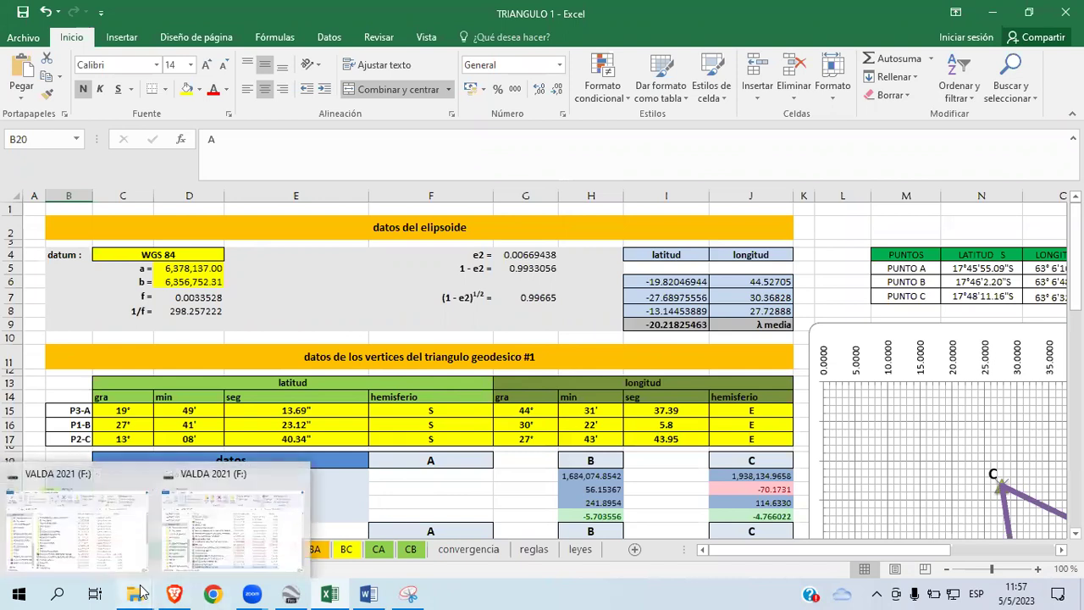
pyautogui.click(983, 15)
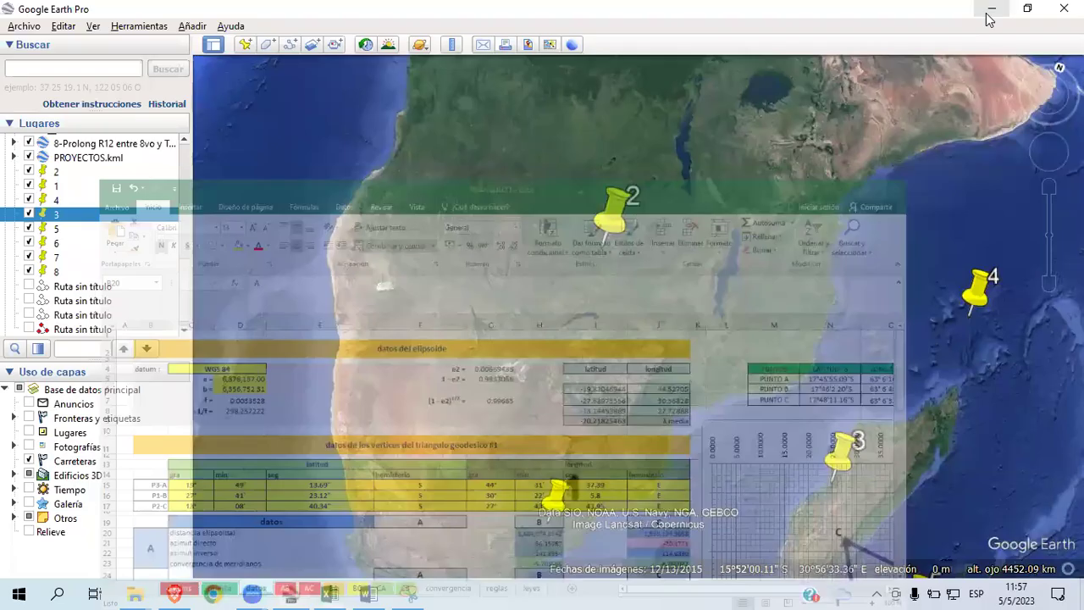
pyautogui.click(987, 12)
pyautogui.click(987, 15)
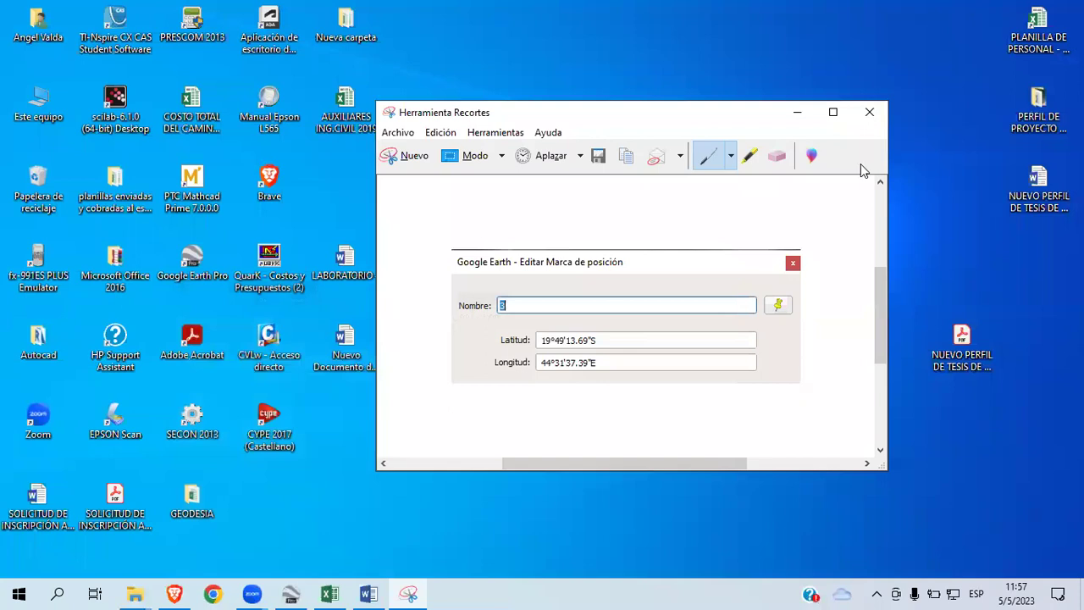
pyautogui.click(869, 111)
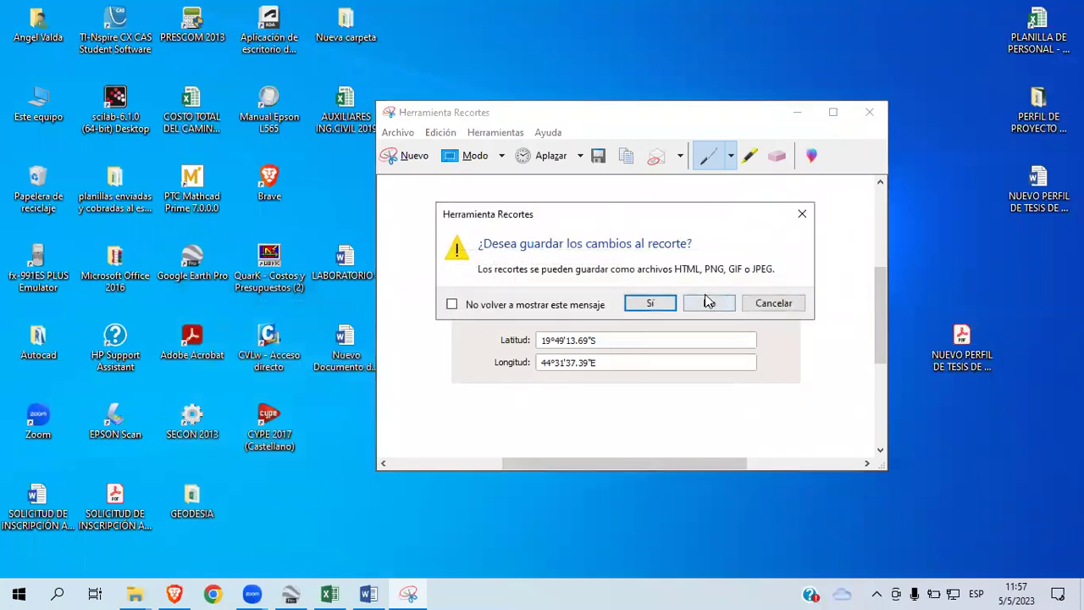
pyautogui.click(708, 302)
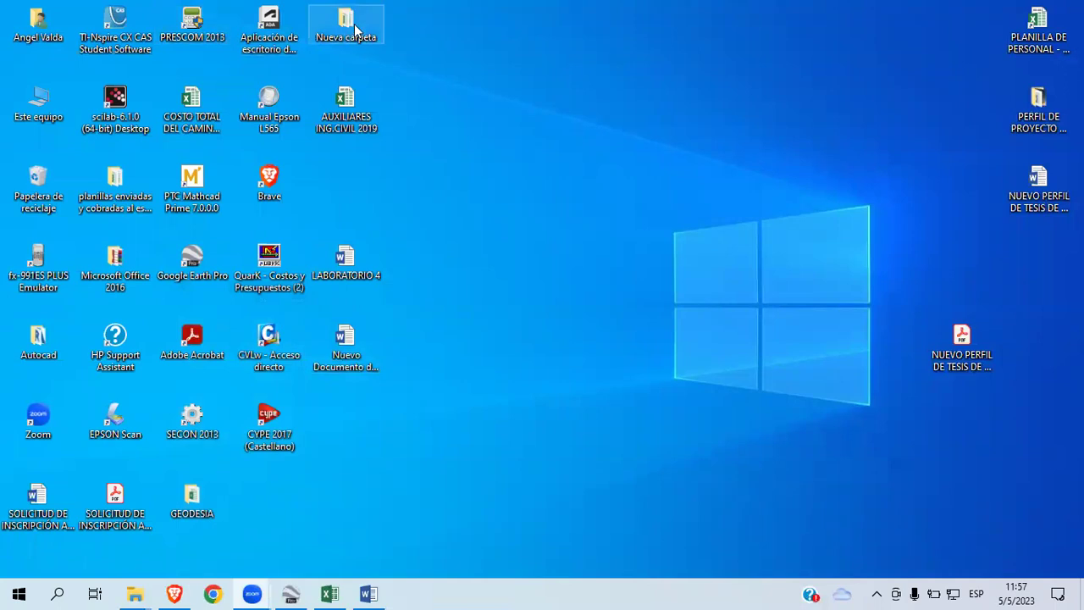
# Step: Open the GEODESIA folder from the desktop in a maximized File Explorer window
pyautogui.click(1043, 103)
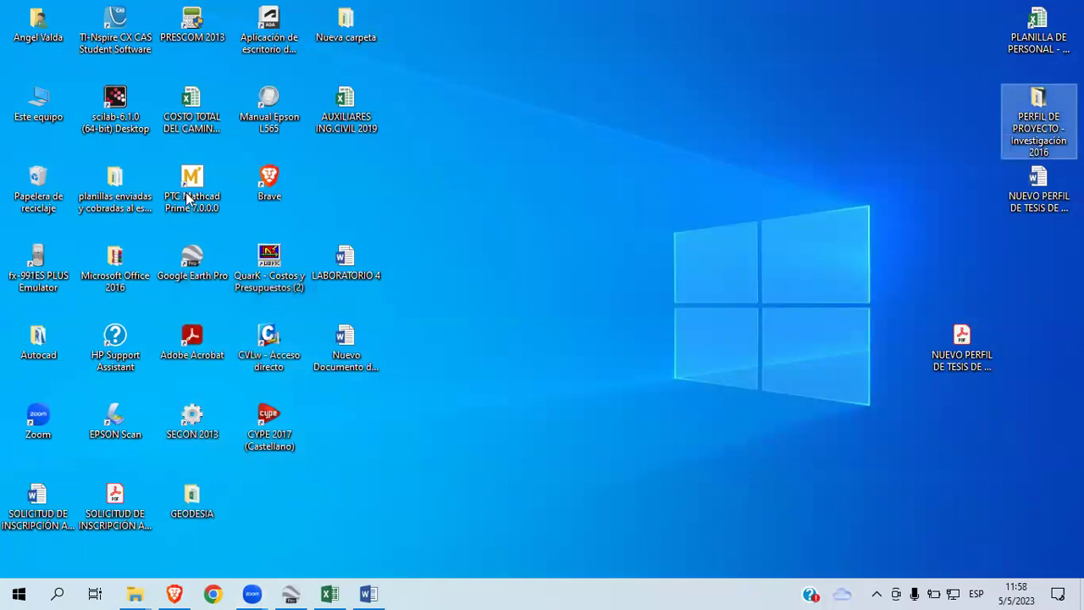
pyautogui.click(212, 546)
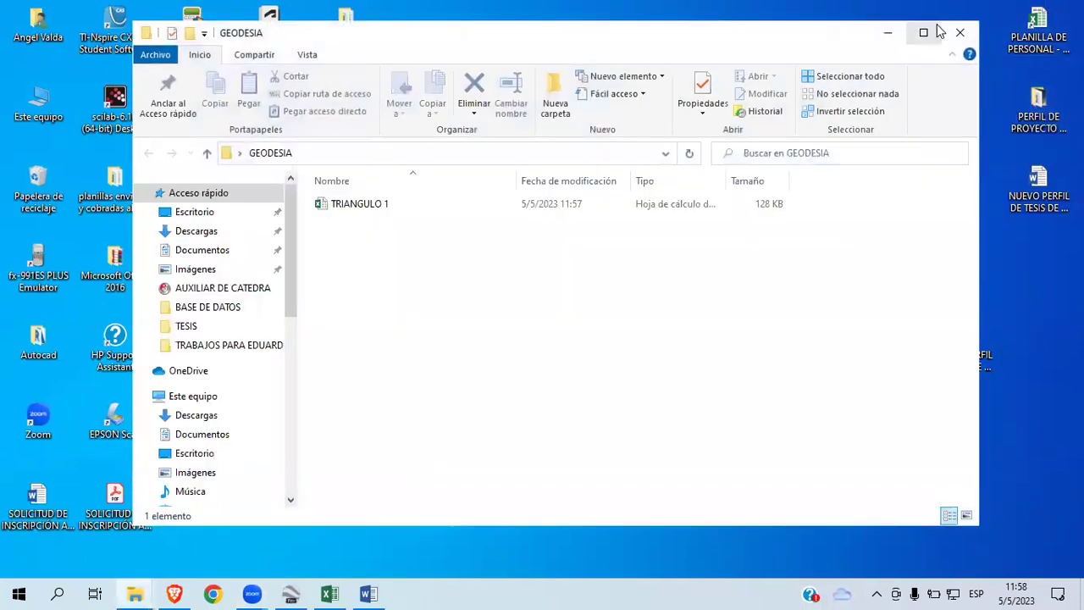
pyautogui.click(925, 31)
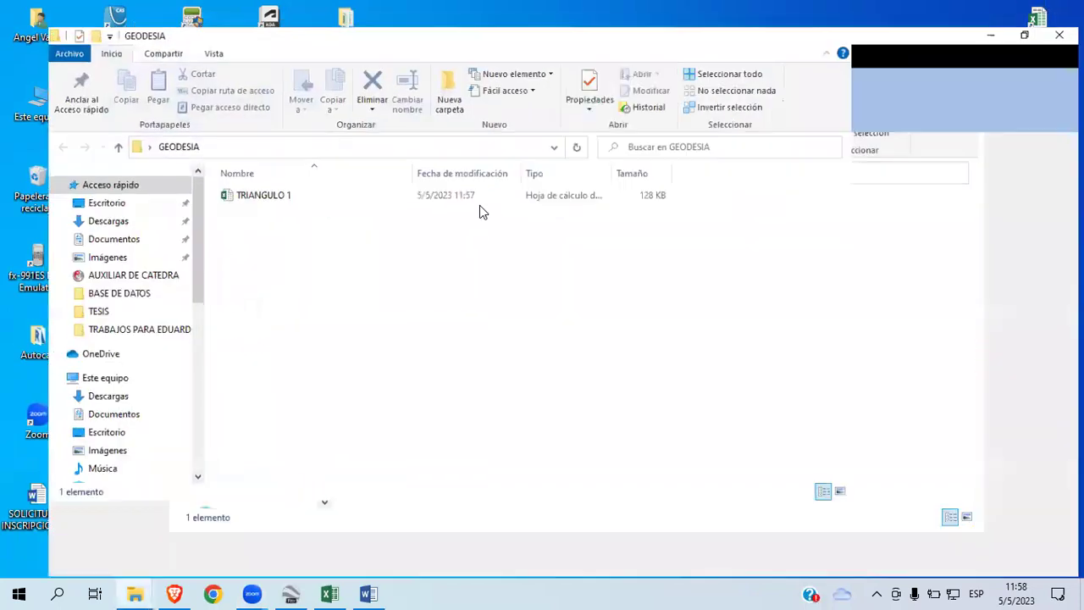
# Step: Duplicate the TRIANGULO 1 workbook within the GEODESIA folder
pyautogui.rightClick(202, 182)
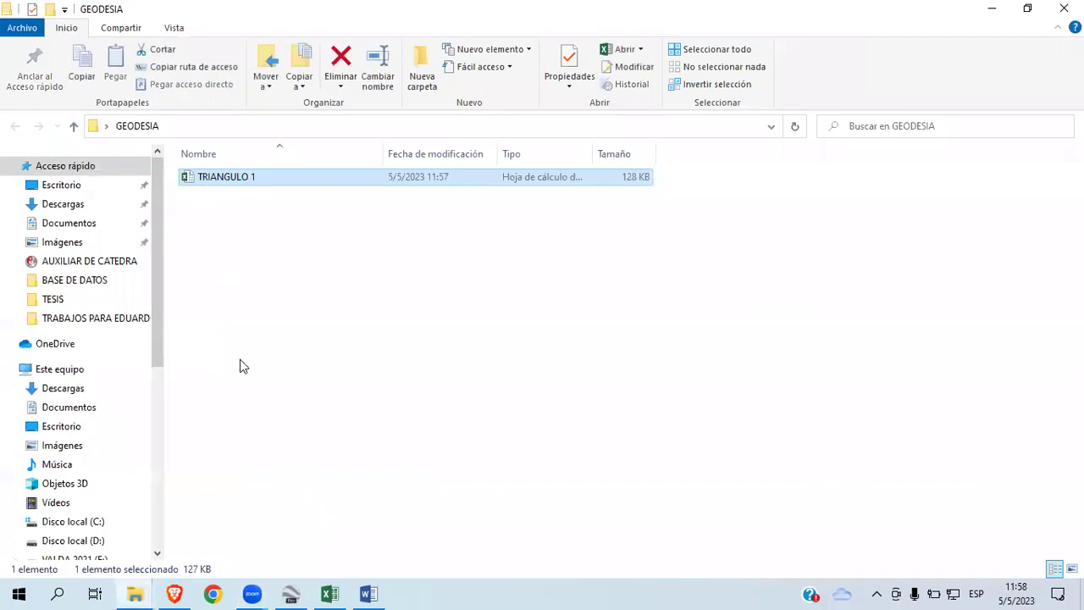
pyautogui.click(252, 476)
pyautogui.rightClick(203, 196)
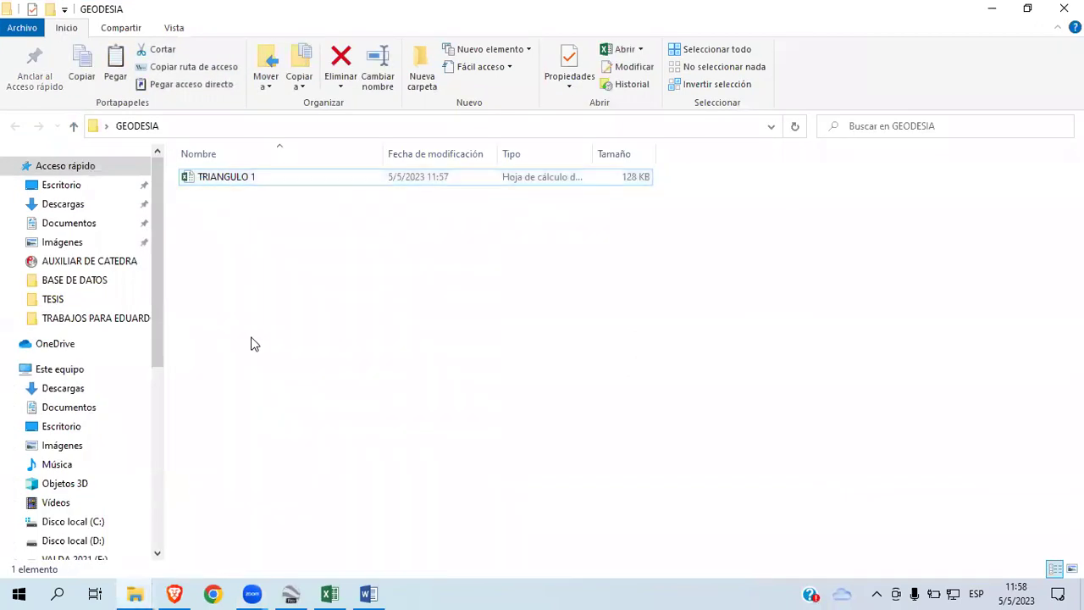
pyautogui.click(245, 330)
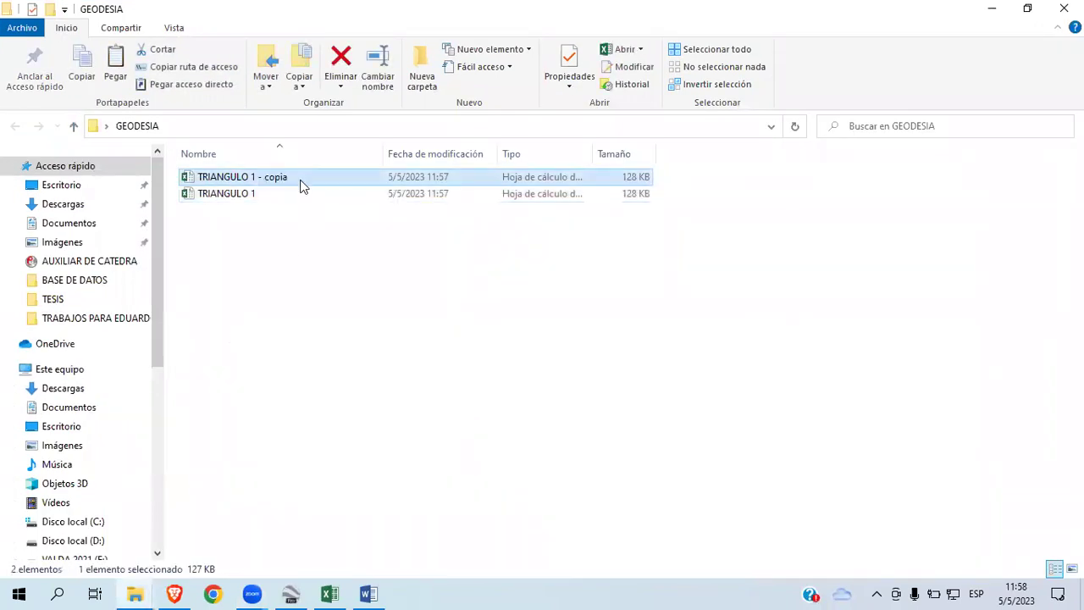
# Step: Return from Excel to the GEODESIA folder and rename the copy of TRIANGULO 1 as TRIANGULO 2
pyautogui.hotkey('alt', 'Tab')
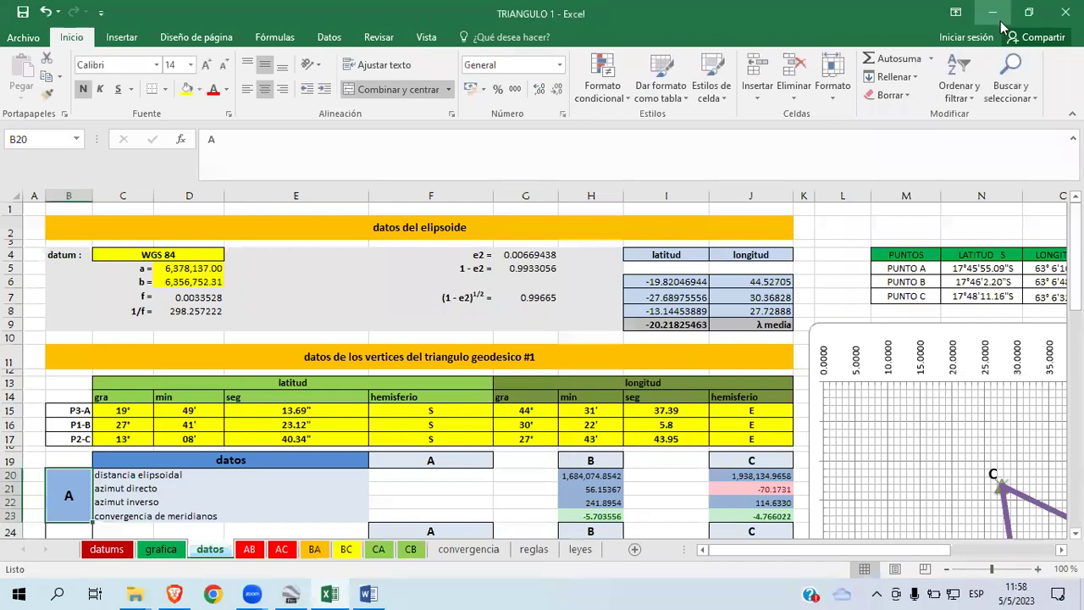
pyautogui.click(998, 15)
pyautogui.rightClick(273, 180)
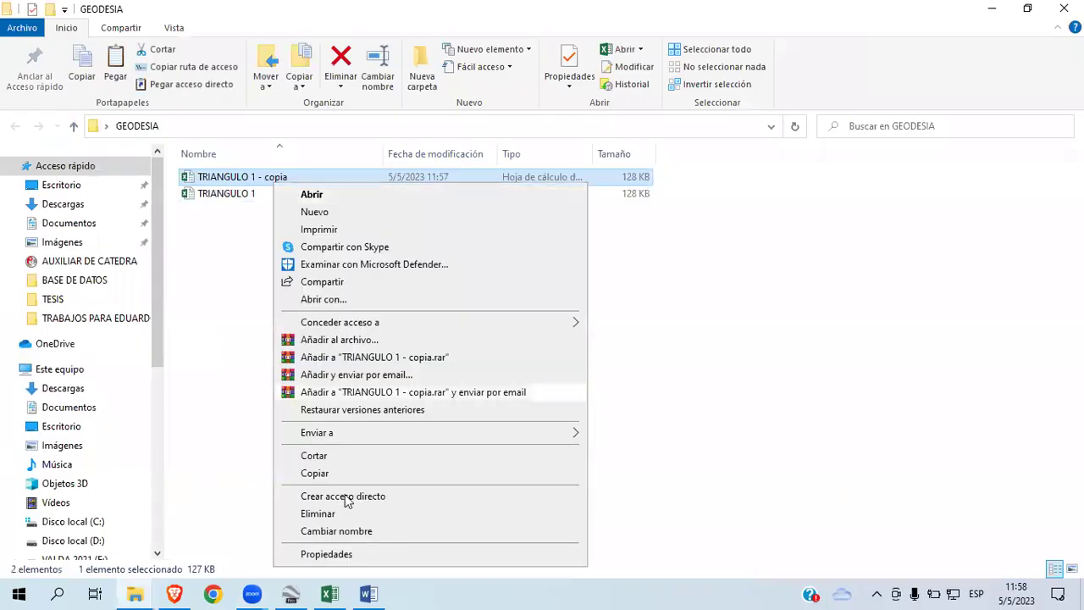
pyautogui.click(336, 531)
pyautogui.click(297, 178)
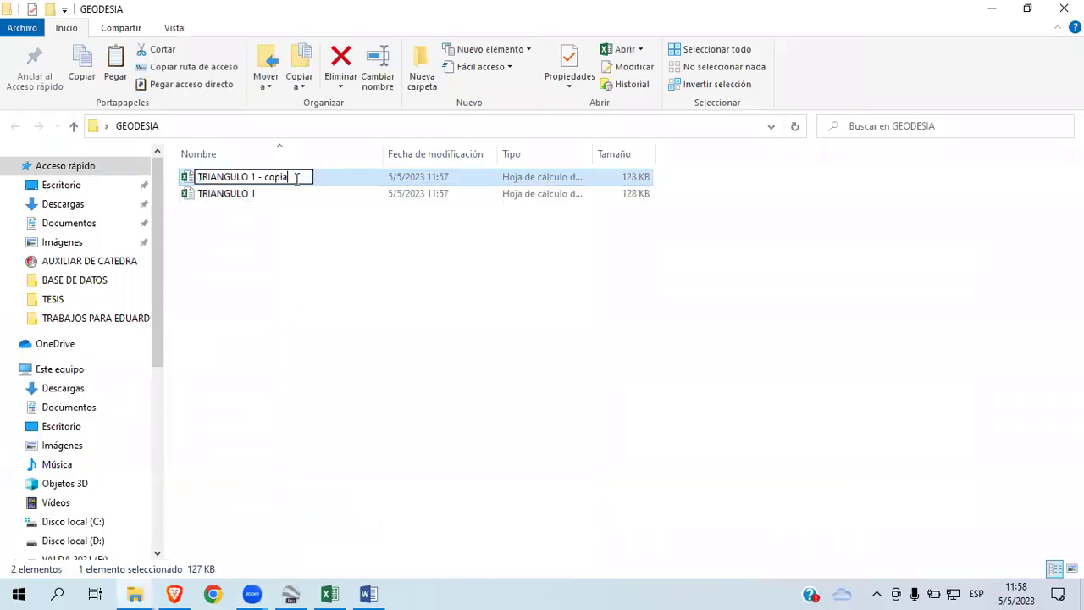
pyautogui.press('BackSpace')
pyautogui.press('BackSpace')
pyautogui.press('BackSpace')
pyautogui.press('BackSpace')
pyautogui.press('BackSpace')
pyautogui.press('BackSpace')
pyautogui.press('BackSpace')
pyautogui.press('BackSpace')
pyautogui.press('BackSpace')
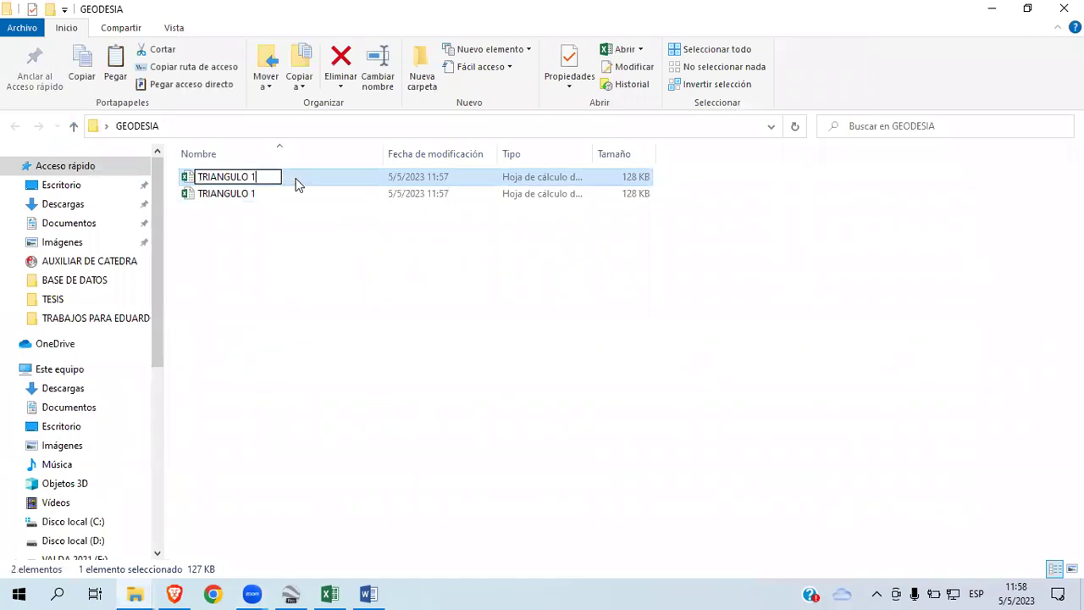
pyautogui.write('2')
pyautogui.press('Return')
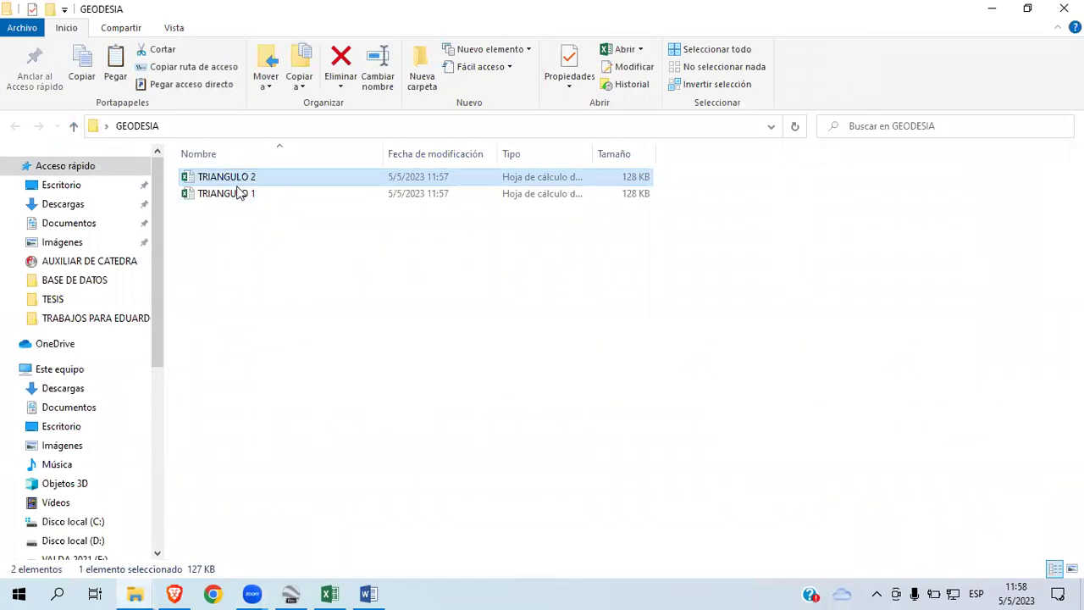
# Step: Duplicate the TRIANGULO 2 workbook within the GEODESIA folder and rename the copy as TRIANGULO 3
pyautogui.rightClick(234, 179)
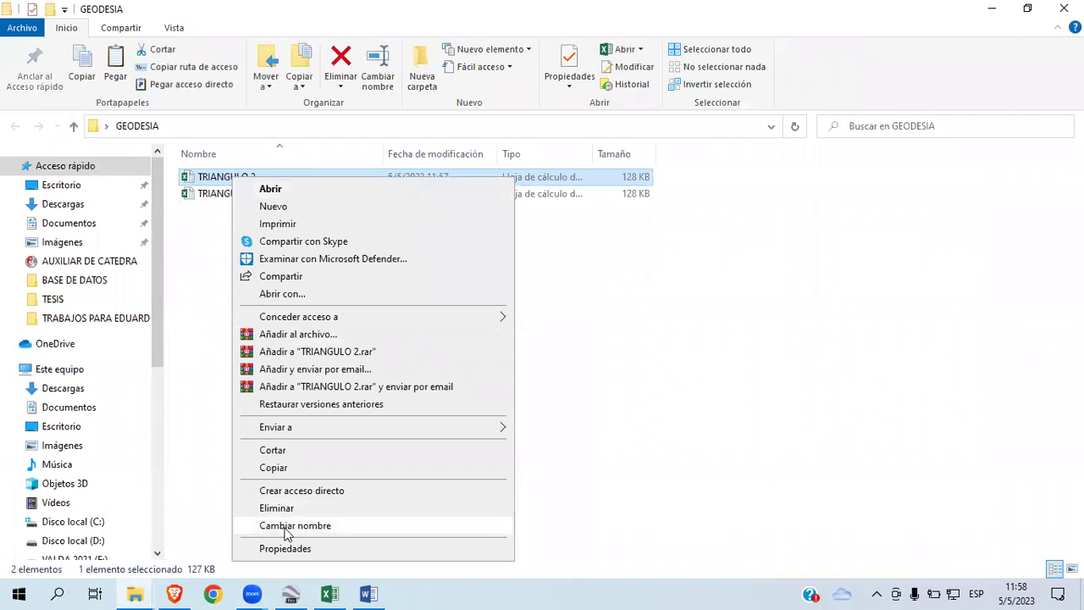
pyautogui.click(286, 467)
pyautogui.rightClick(218, 259)
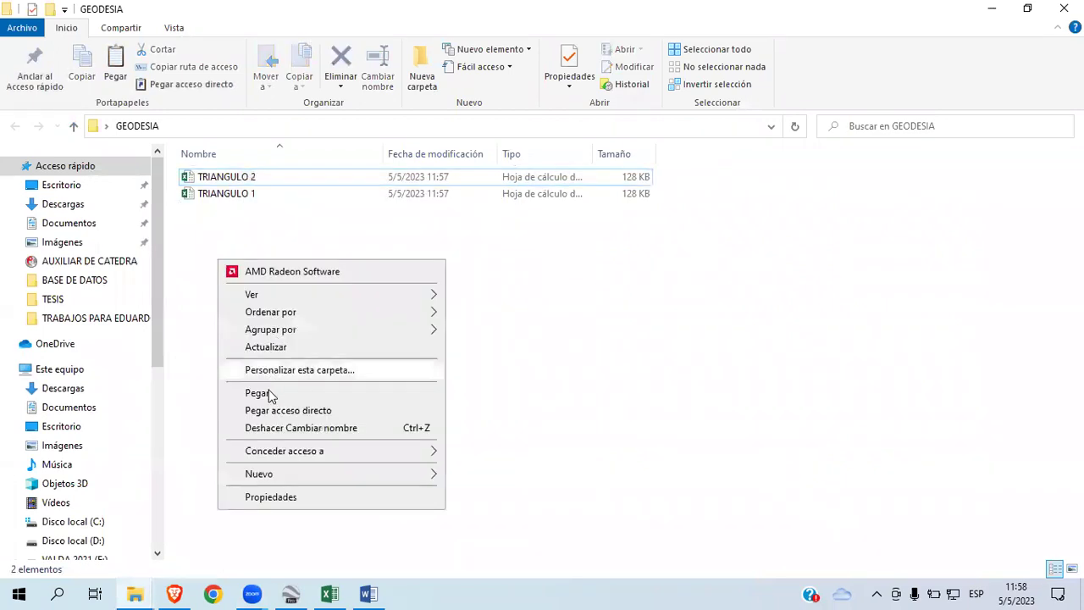
pyautogui.click(263, 395)
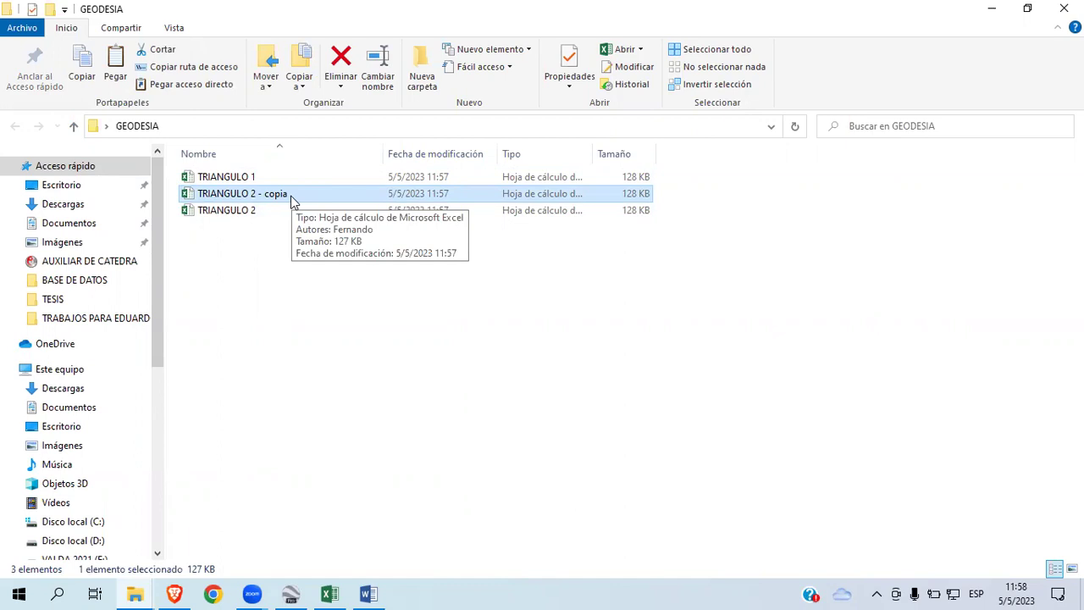
pyautogui.rightClick(291, 196)
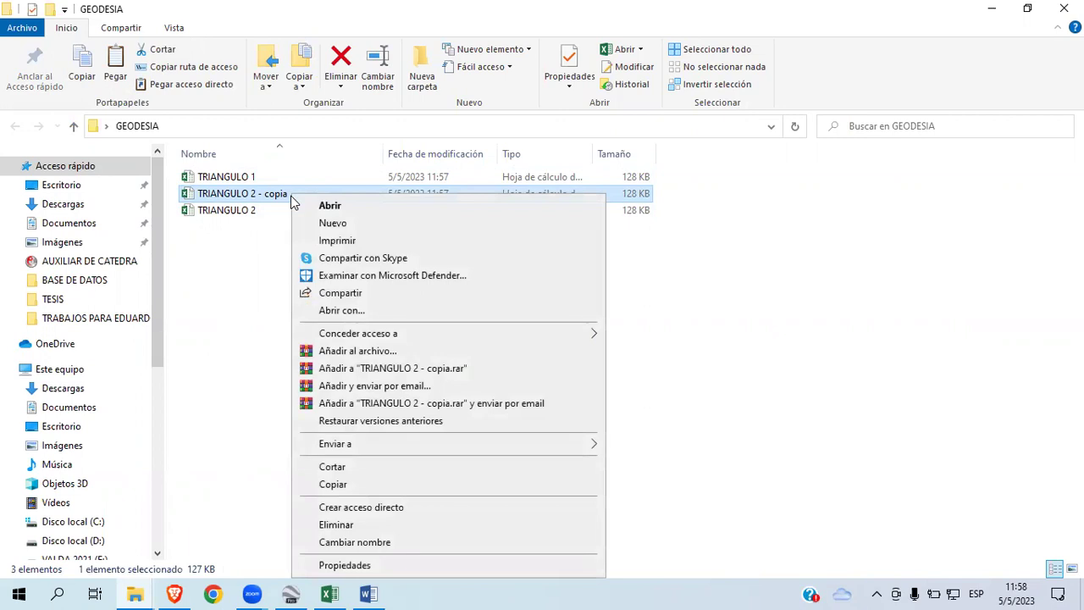
pyautogui.click(398, 542)
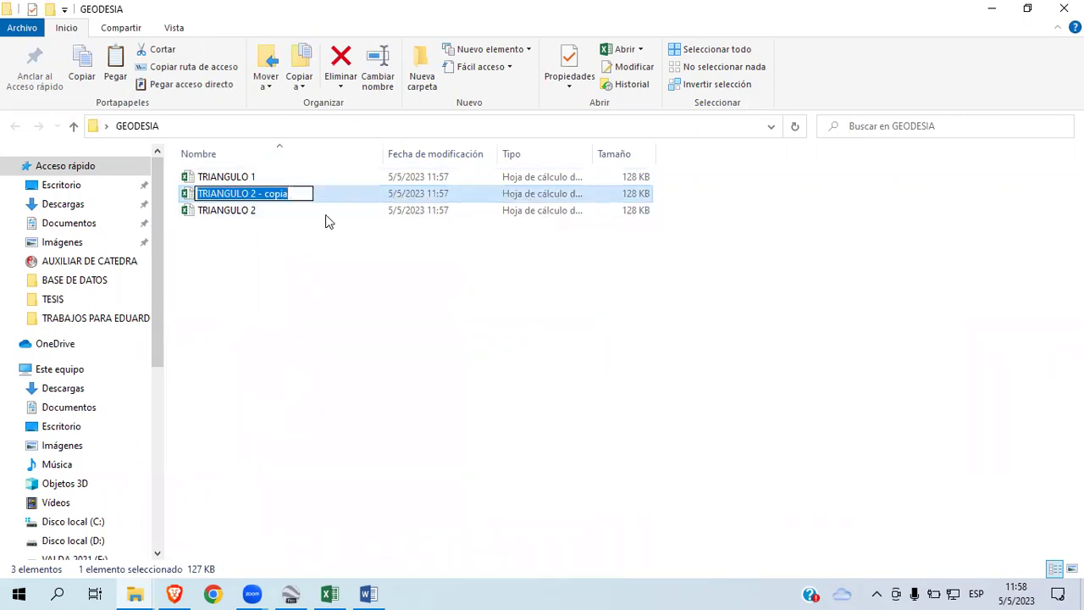
pyautogui.press('End')
pyautogui.press('BackSpace')
pyautogui.press('BackSpace')
pyautogui.press('BackSpace')
pyautogui.press('BackSpace')
pyautogui.press('BackSpace')
pyautogui.press('BackSpace')
pyautogui.press('BackSpace')
pyautogui.press('BackSpace')
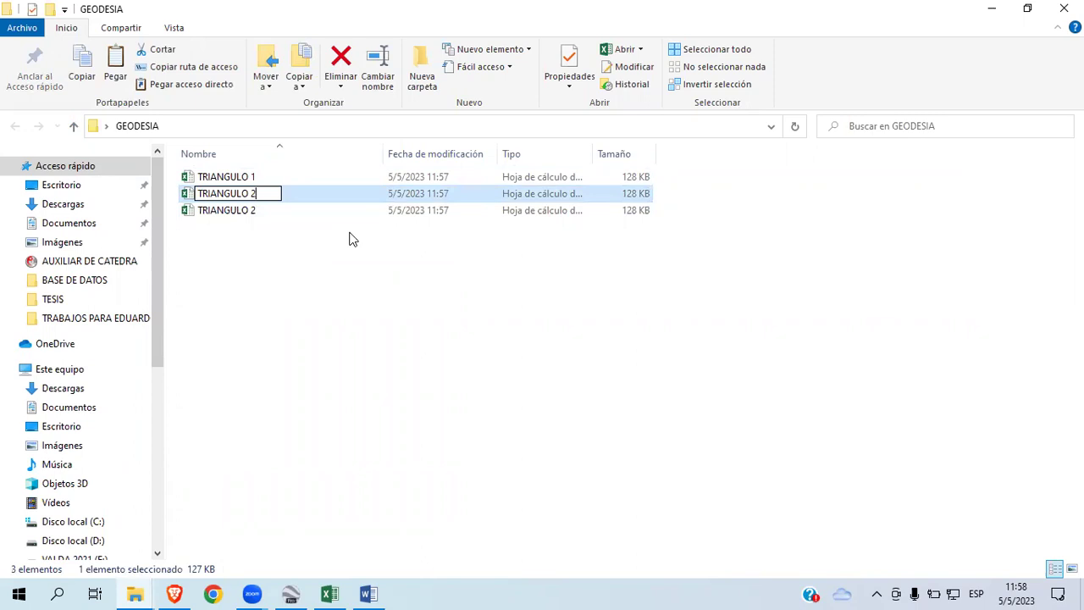
pyautogui.write('3')
pyautogui.click(279, 233)
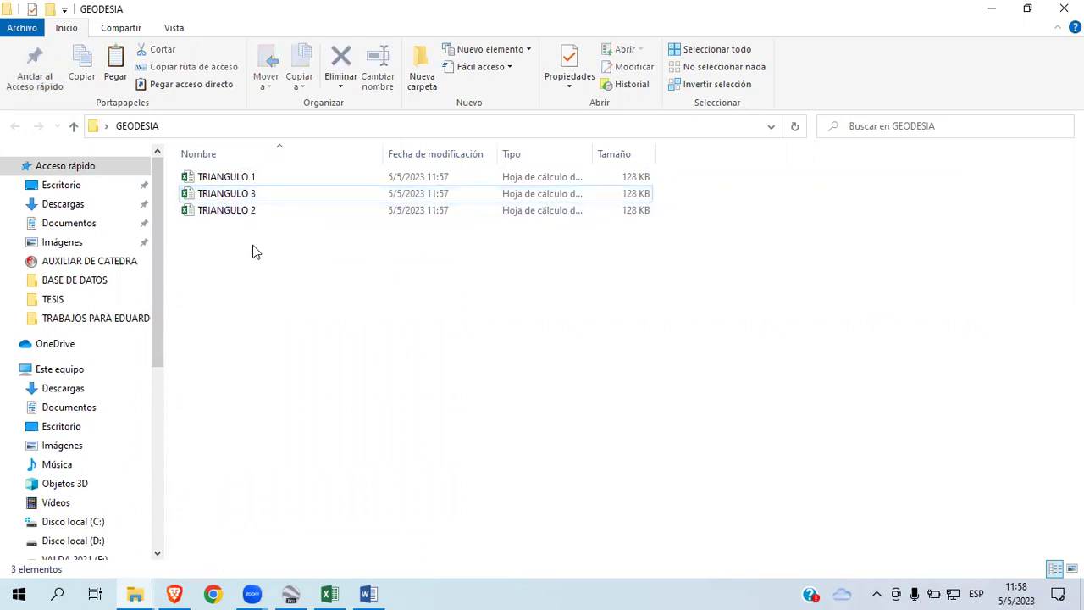
# Step: Paste another copy of the TRIANGULO 2 workbook into the folder and rename it as TRIANGULO 4
pyautogui.rightClick(227, 264)
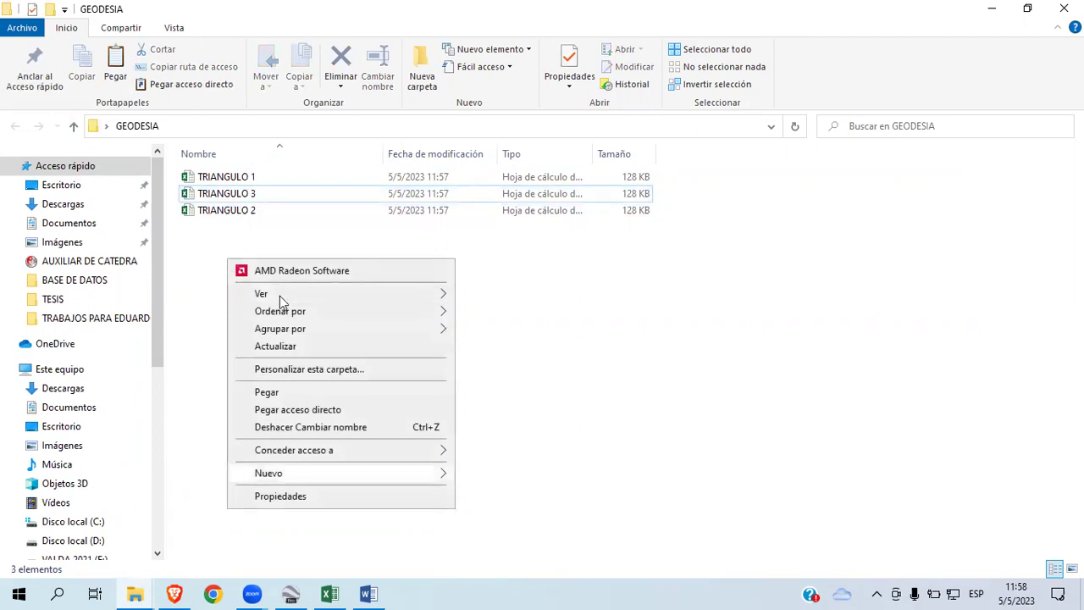
pyautogui.moveTo(279, 472)
pyautogui.click(240, 223)
pyautogui.rightClick(238, 227)
pyautogui.click(292, 356)
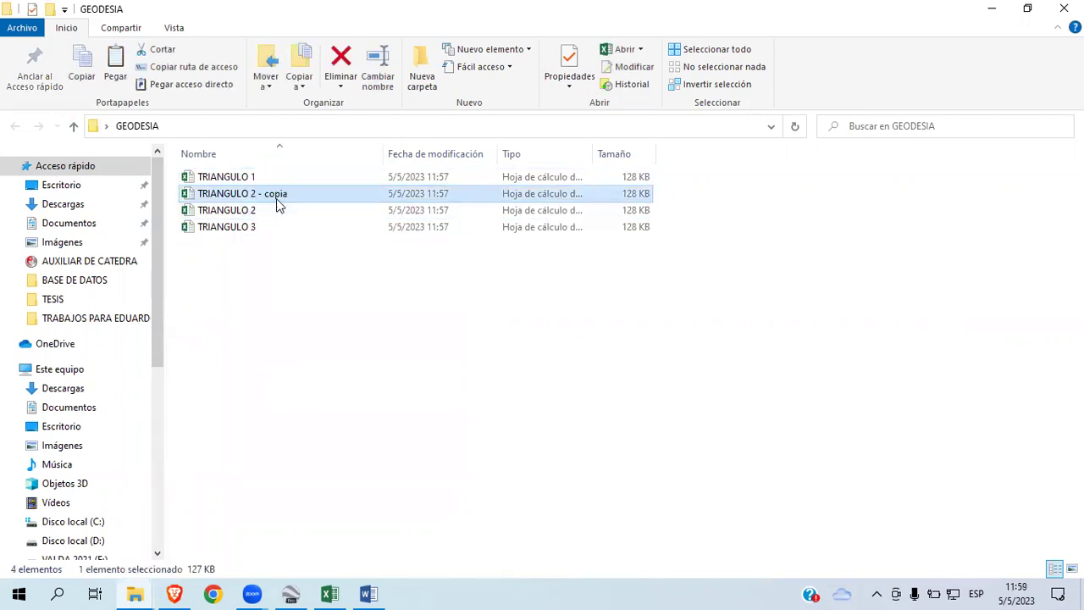
pyautogui.rightClick(276, 198)
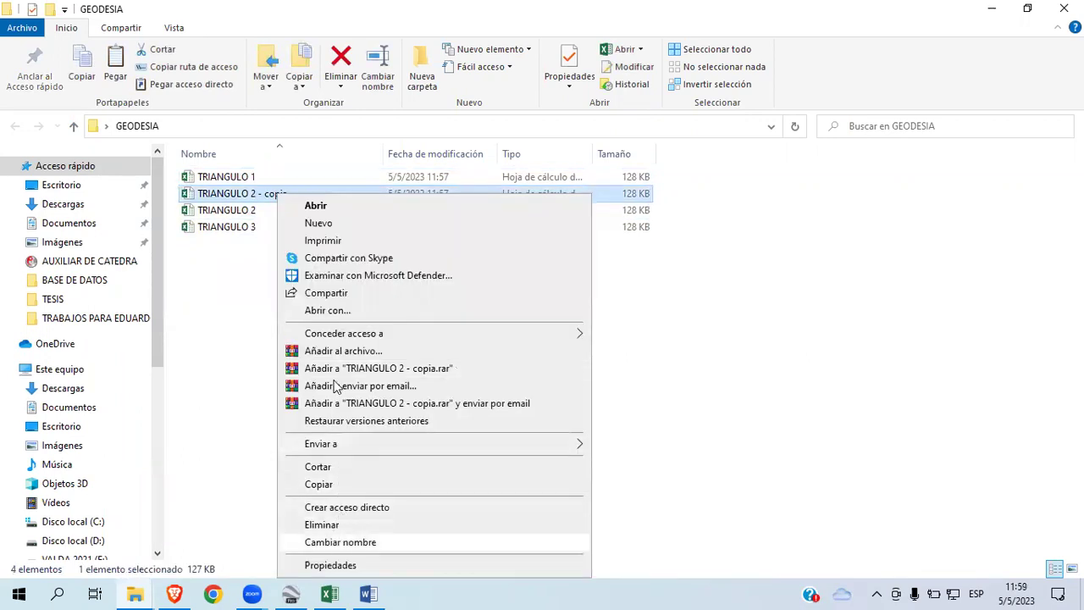
pyautogui.click(338, 543)
pyautogui.click(297, 199)
pyautogui.press('BackSpace')
pyautogui.press('BackSpace')
pyautogui.press('BackSpace')
pyautogui.press('BackSpace')
pyautogui.press('BackSpace')
pyautogui.press('BackSpace')
pyautogui.press('BackSpace')
pyautogui.press('BackSpace')
pyautogui.press('BackSpace')
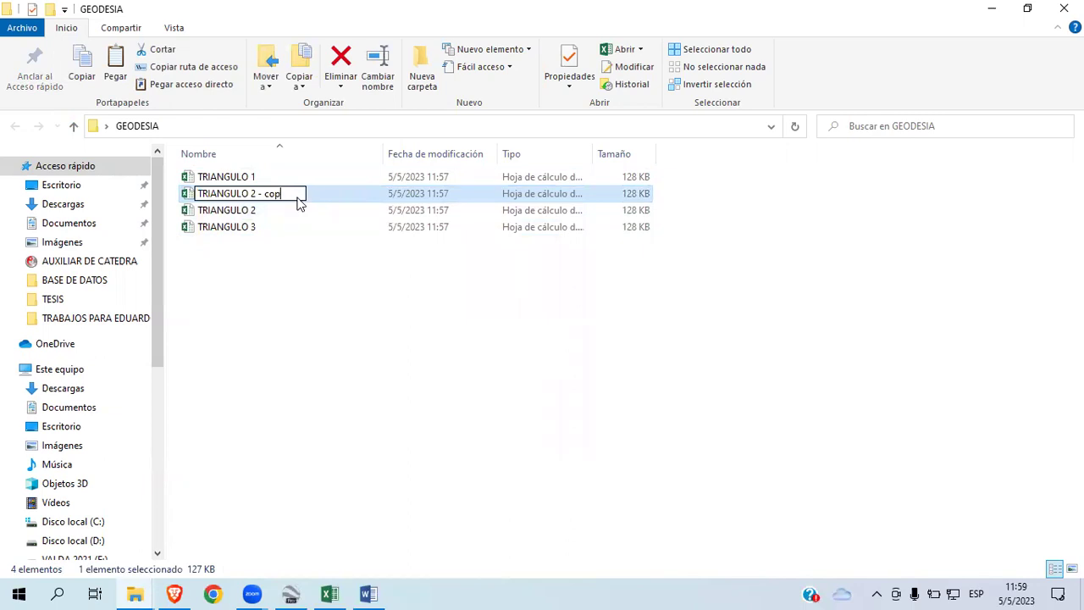
pyautogui.write('4')
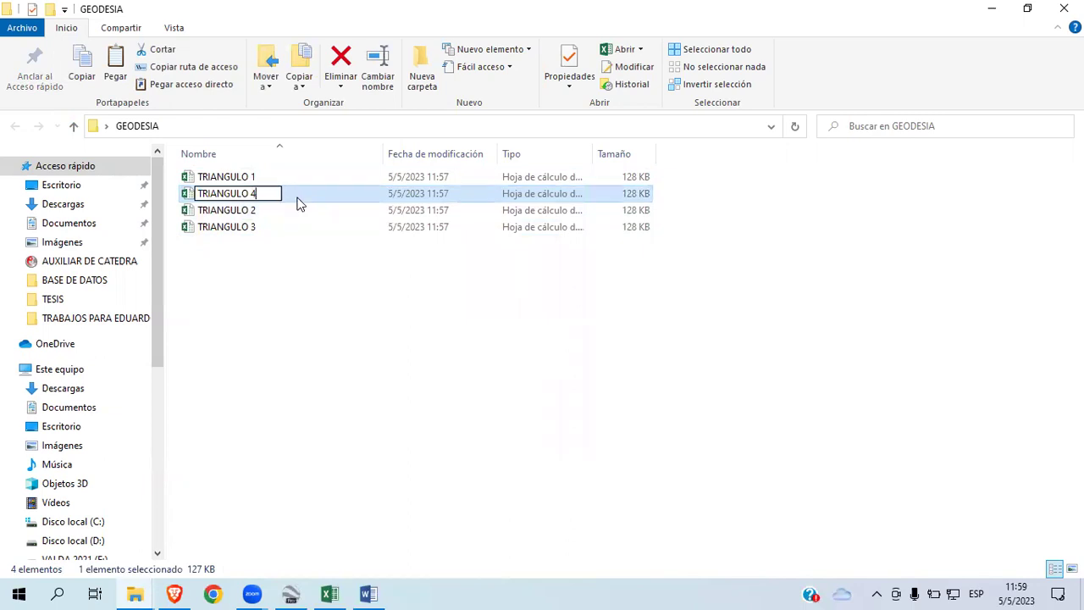
pyautogui.click(229, 265)
# Step: Paste one more copy of the TRIANGULO 2 workbook and rename it as TRIANGULO 5
pyautogui.rightClick(229, 263)
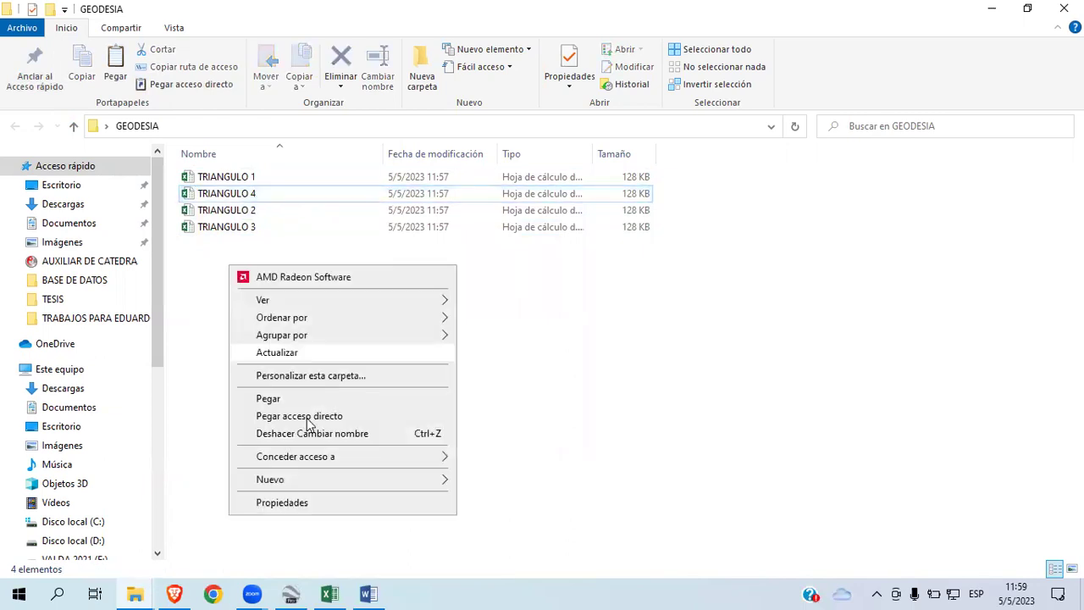
pyautogui.press('Escape')
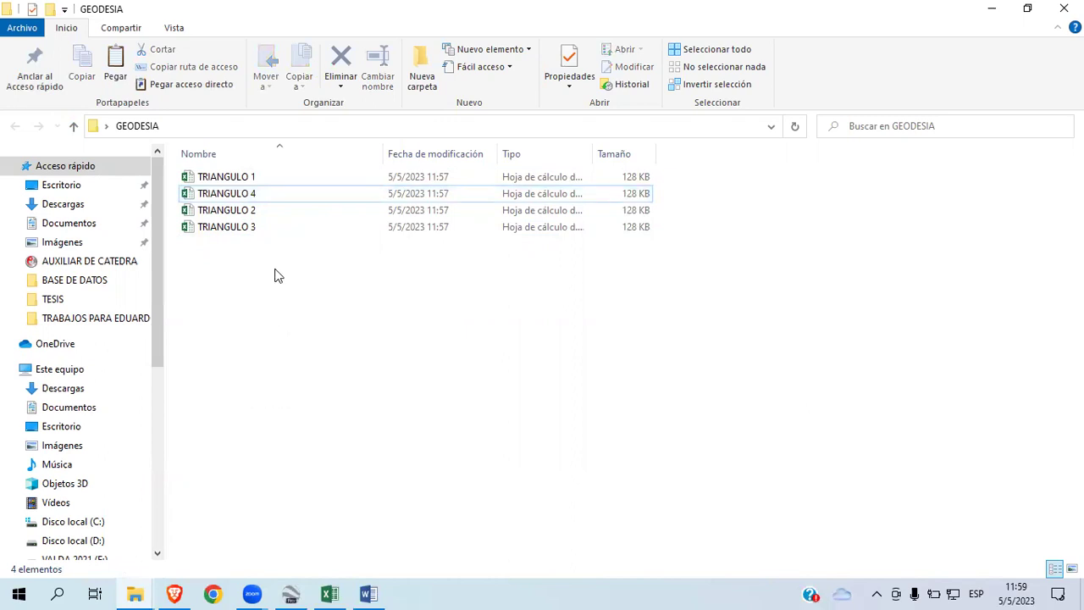
pyautogui.hotkey('ctrl', 'v')
pyautogui.rightClick(286, 196)
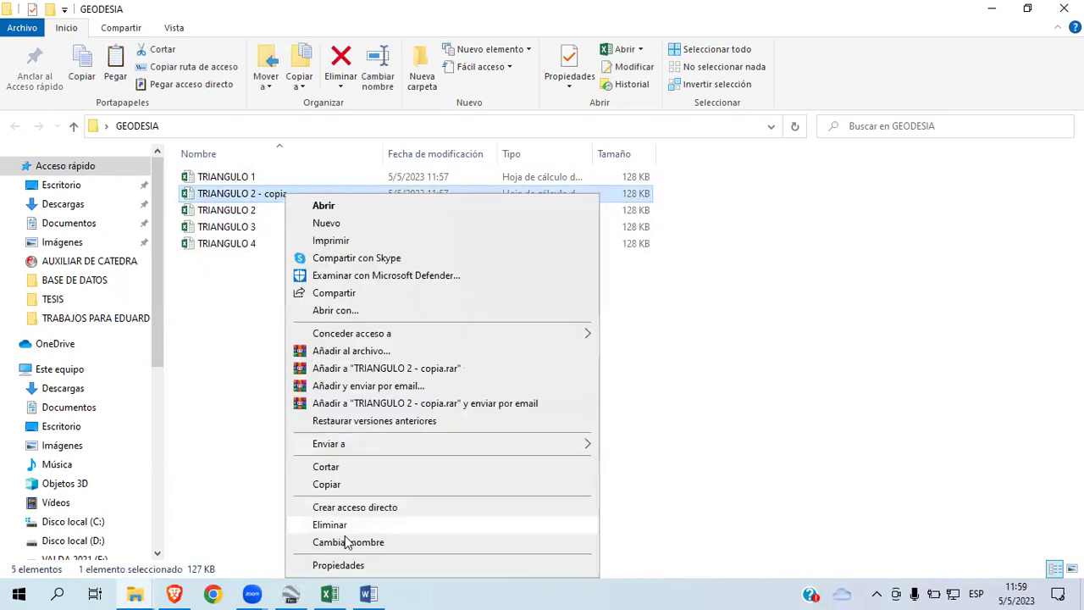
pyautogui.click(346, 542)
pyautogui.click(301, 197)
pyautogui.press('BackSpace')
pyautogui.press('BackSpace')
pyautogui.press('BackSpace')
pyautogui.press('BackSpace')
pyautogui.press('BackSpace')
pyautogui.press('BackSpace')
pyautogui.press('BackSpace')
pyautogui.press('BackSpace')
pyautogui.press('BackSpace')
pyautogui.write('5')
# Step: Add a further copy of the TRIANGULO 2 workbook and rename it as TRIANGULO 6
pyautogui.rightClick(286, 311)
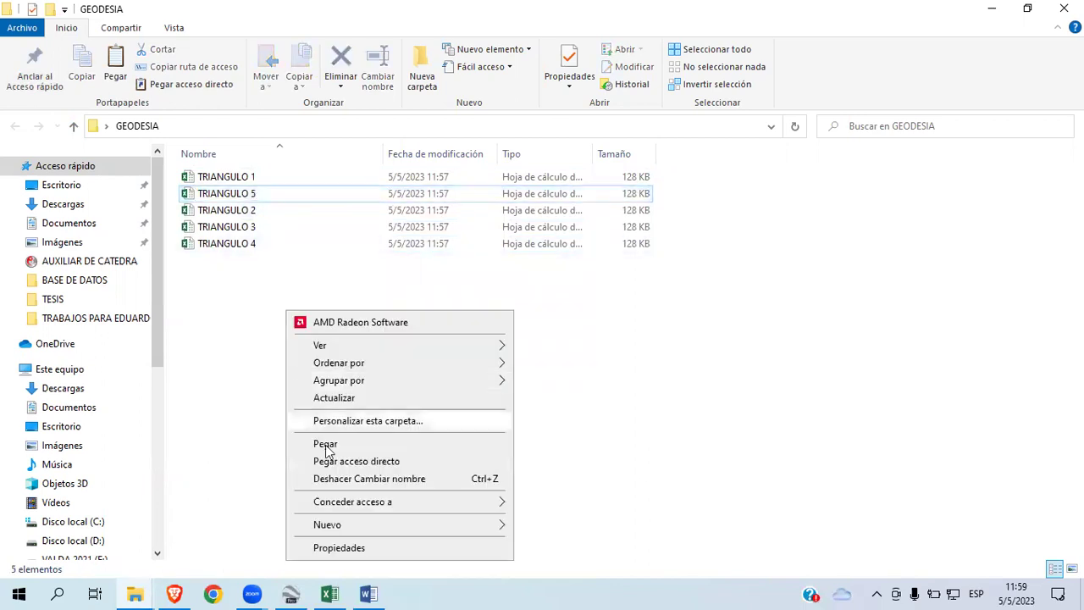
pyautogui.click(328, 447)
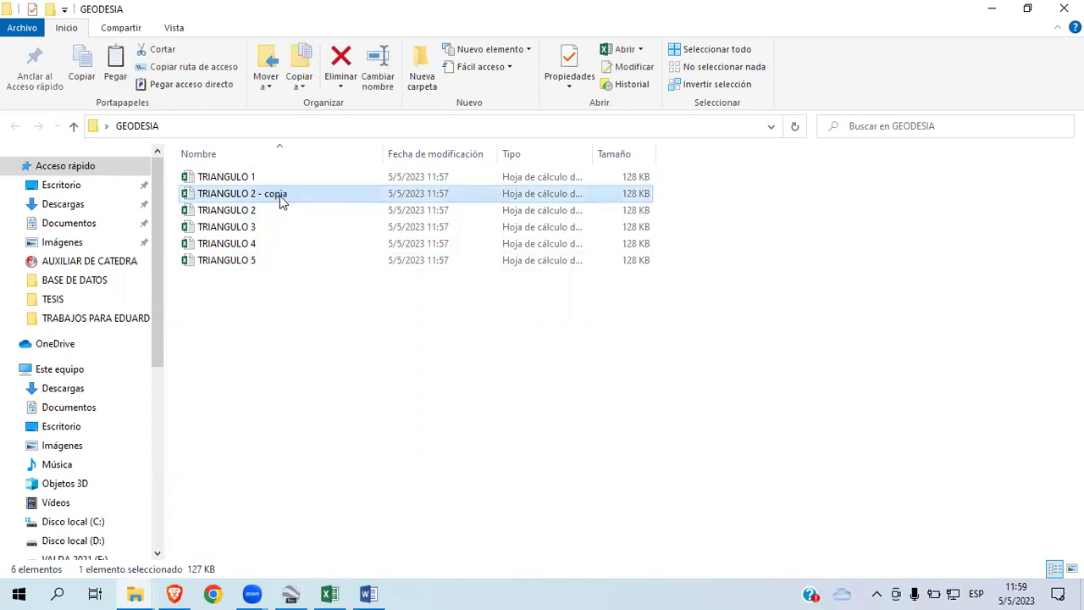
pyautogui.rightClick(280, 196)
pyautogui.click(347, 543)
pyautogui.click(297, 194)
pyautogui.press('BackSpace')
pyautogui.press('BackSpace')
pyautogui.press('BackSpace')
pyautogui.press('BackSpace')
pyautogui.press('BackSpace')
pyautogui.press('BackSpace')
pyautogui.press('BackSpace')
pyautogui.press('BackSpace')
pyautogui.press('BackSpace')
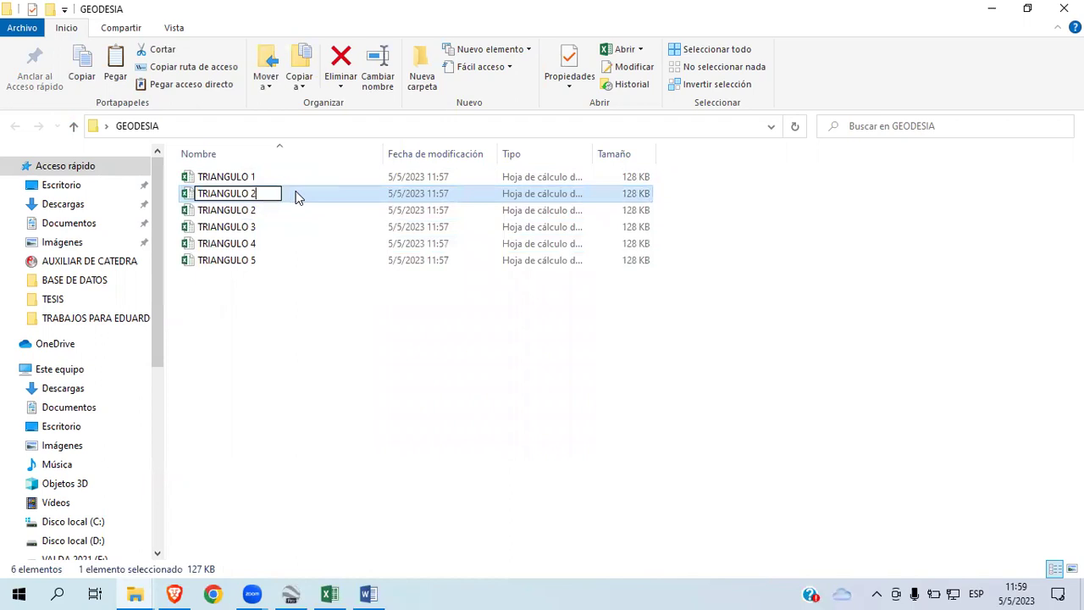
pyautogui.write('6')
pyautogui.click(267, 423)
# Step: Sort the GEODESIA files by name in ascending order and open the TRIANGULO 2 workbook in Excel
pyautogui.click(241, 158)
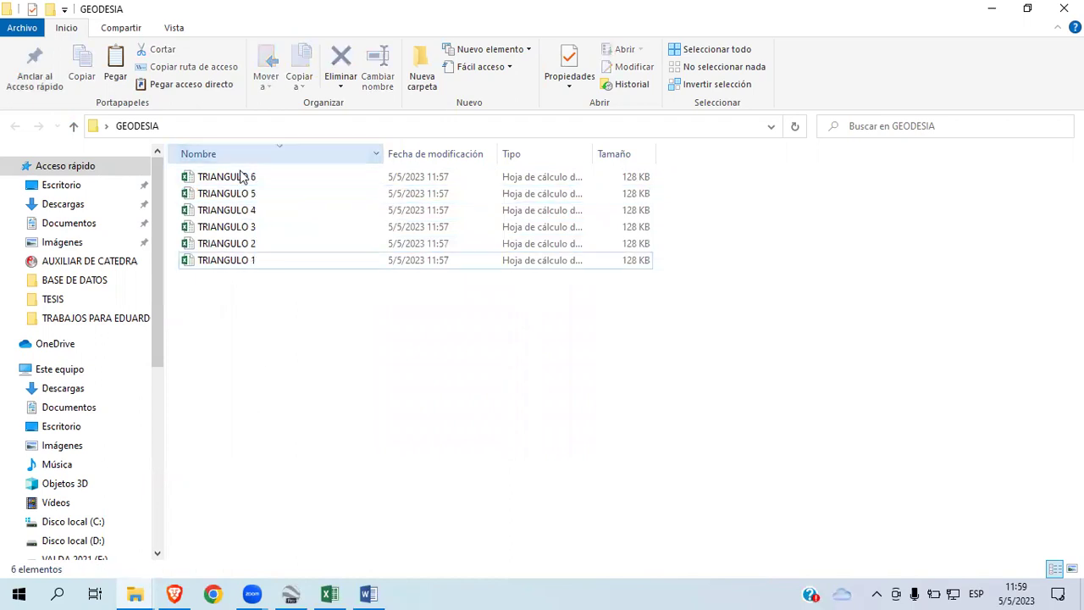
pyautogui.click(242, 156)
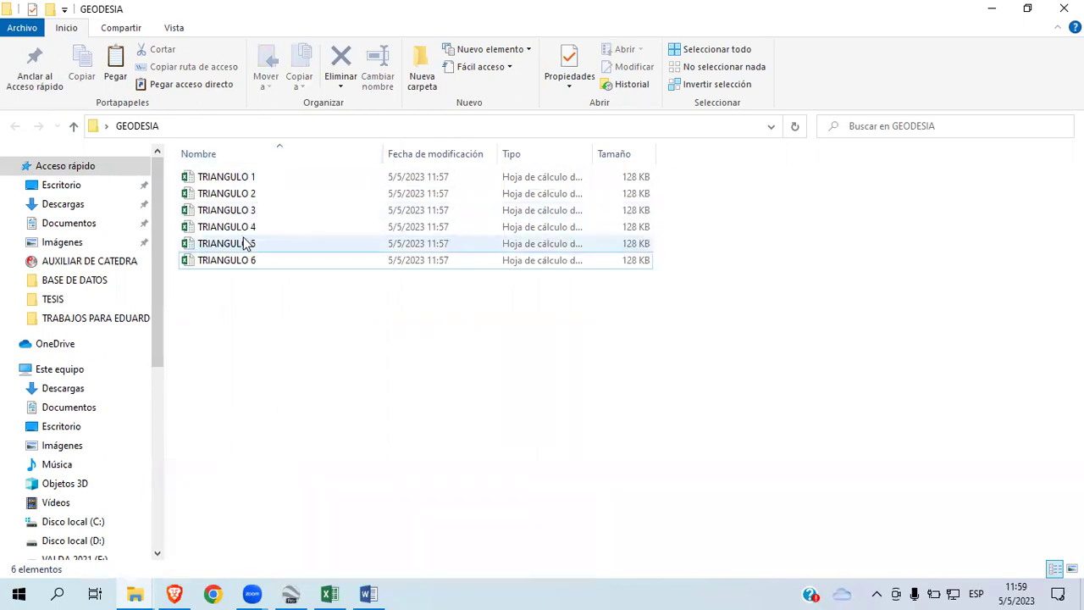
pyautogui.doubleClick(258, 194)
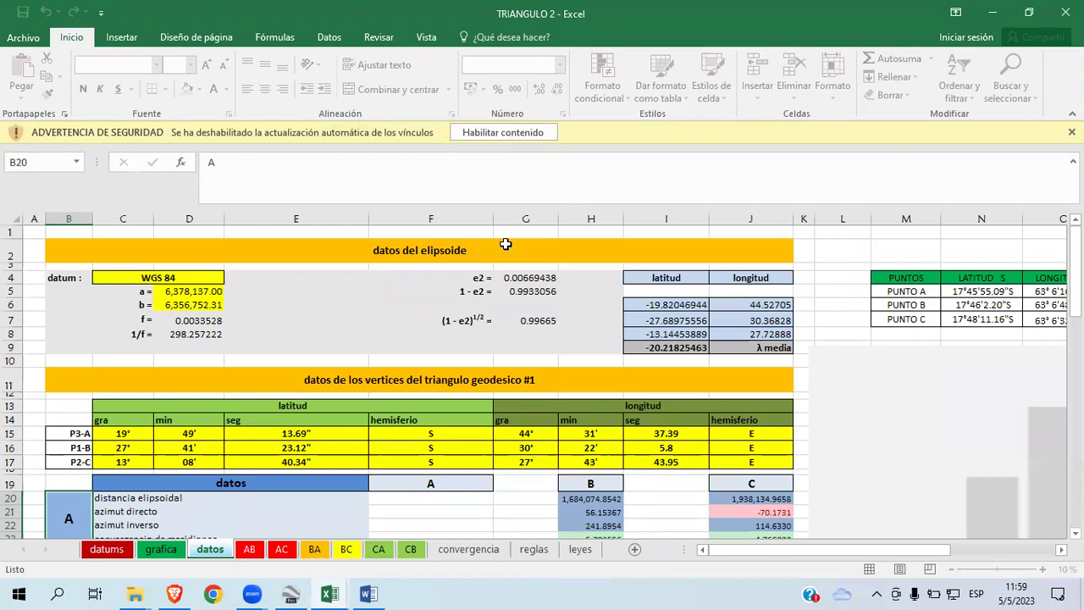
# Step: Change the vertex data heading in cell B11 to "datos de los vertices del triangulo geodesico #2"
pyautogui.click(539, 383)
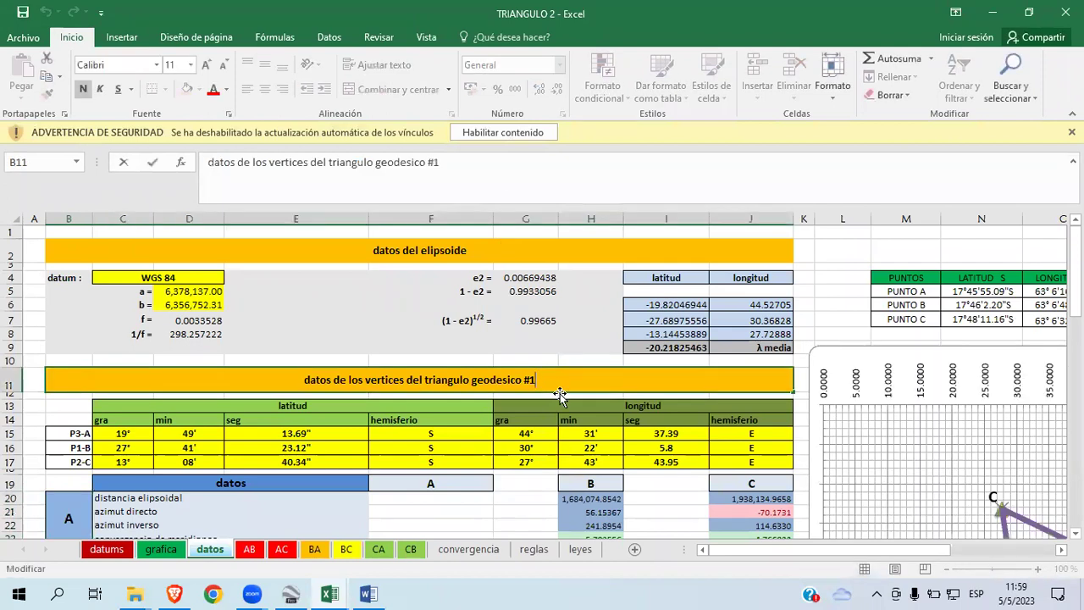
pyautogui.press('BackSpace')
pyautogui.write('2')
pyautogui.click(423, 303)
# Step: Enable the content of the TRIANGULO 2 workbook and continue without updating its links
pyautogui.click(487, 135)
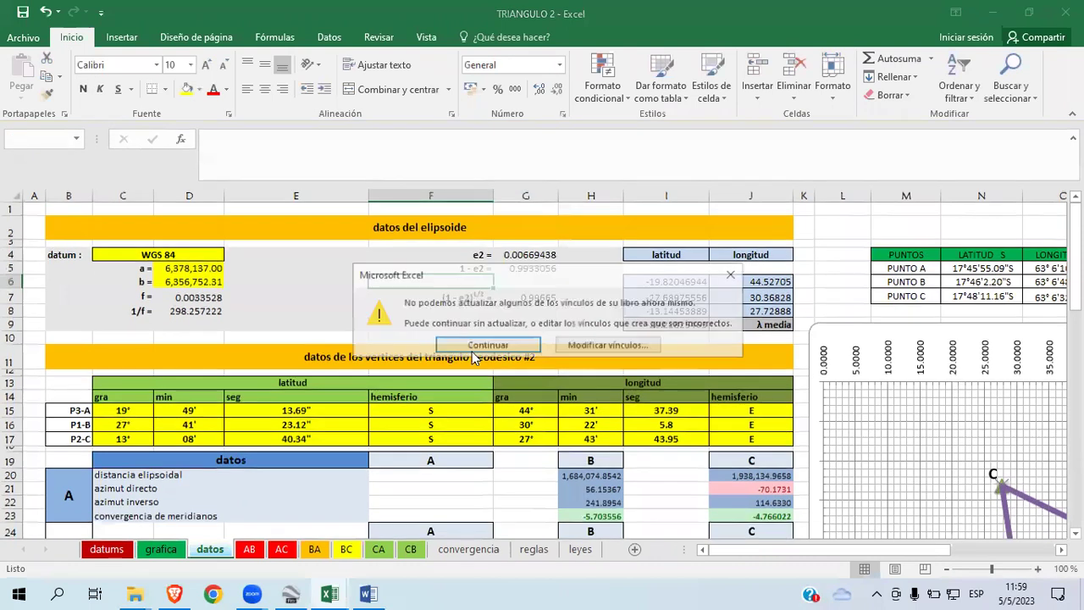
pyautogui.click(489, 343)
pyautogui.click(494, 357)
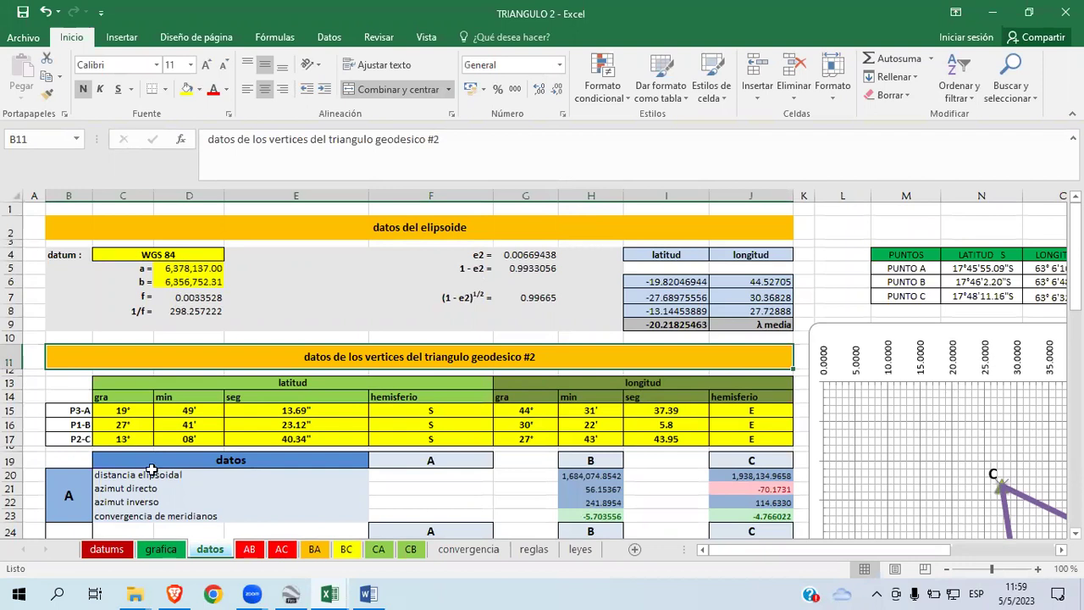
# Step: Switch to Google Earth Pro and outline the triangle of placemarks 1, 2 and 3 in red and that of 2, 3 and 4 in white
pyautogui.click(76, 411)
pyautogui.click(292, 593)
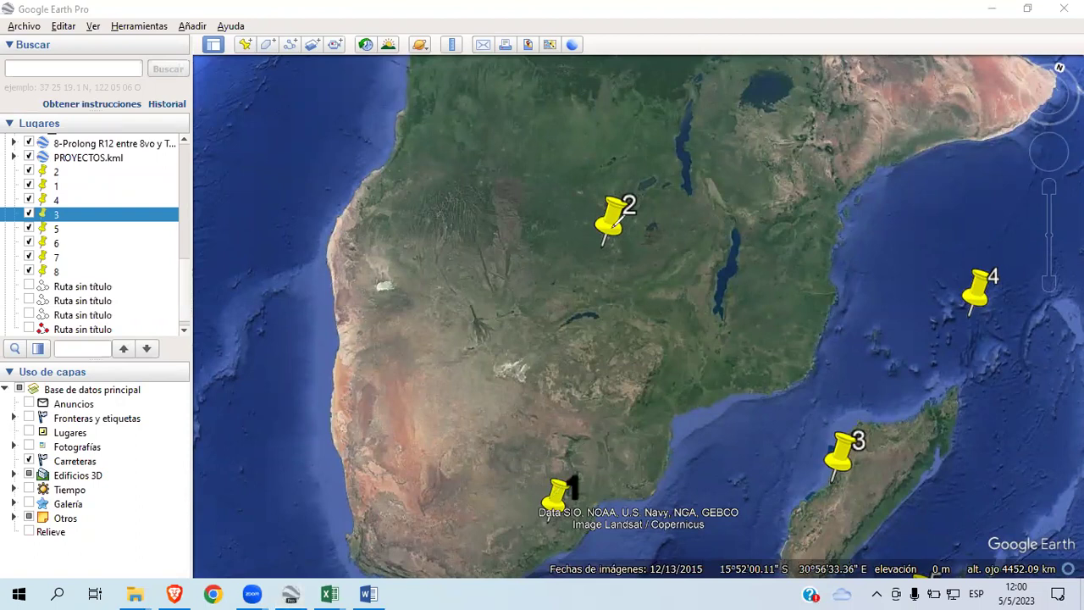
pyautogui.click(550, 515)
pyautogui.click(834, 480)
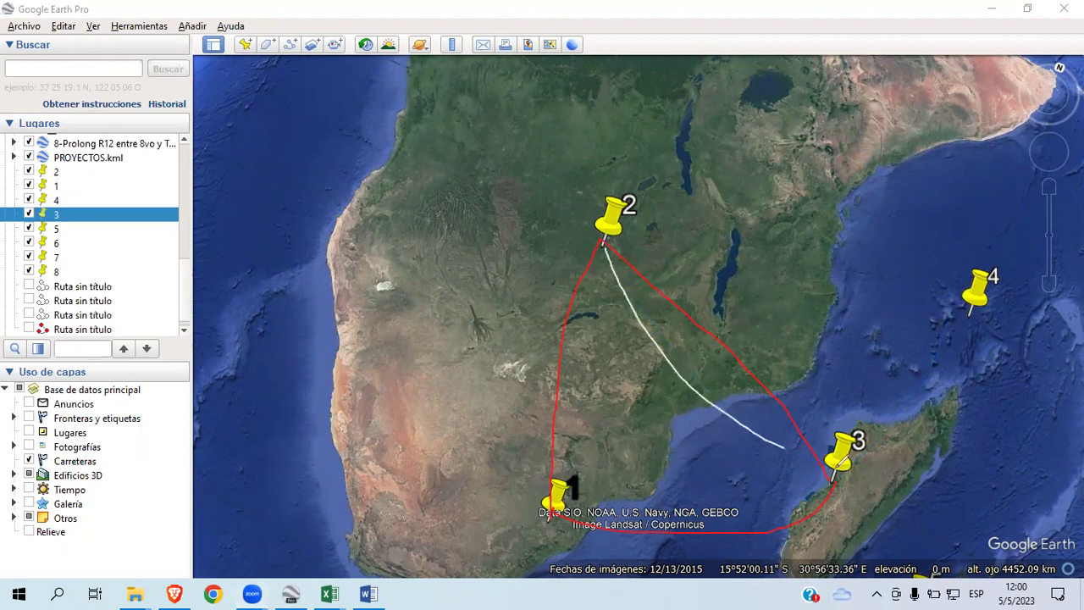
pyautogui.click(838, 472)
pyautogui.click(968, 293)
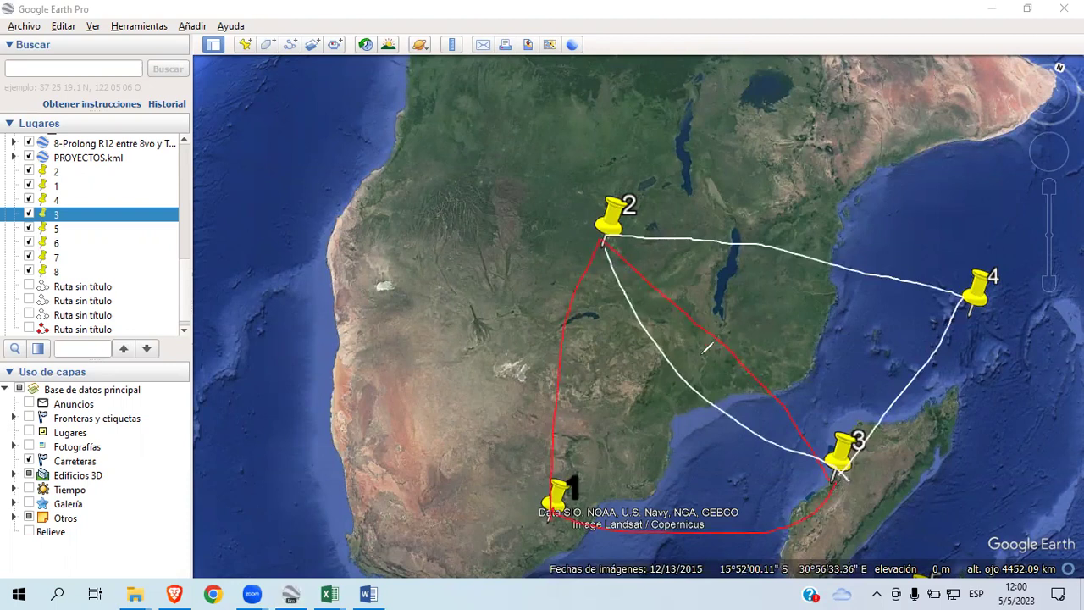
# Step: Label the sides of the white triangle a2 between placemarks 2 and 3, b2 between 3 and 4, and c2 between 2 and 4
pyautogui.moveTo(733, 325)
pyautogui.mouseDown()
pyautogui.moveTo(730, 340)
pyautogui.moveTo(758, 332)
pyautogui.mouseUp()
pyautogui.moveTo(937, 370)
pyautogui.mouseDown()
pyautogui.moveTo(959, 392)
pyautogui.moveTo(940, 385)
pyautogui.mouseUp()
pyautogui.moveTo(839, 231)
pyautogui.mouseDown()
pyautogui.moveTo(827, 241)
pyautogui.moveTo(839, 247)
pyautogui.mouseUp()
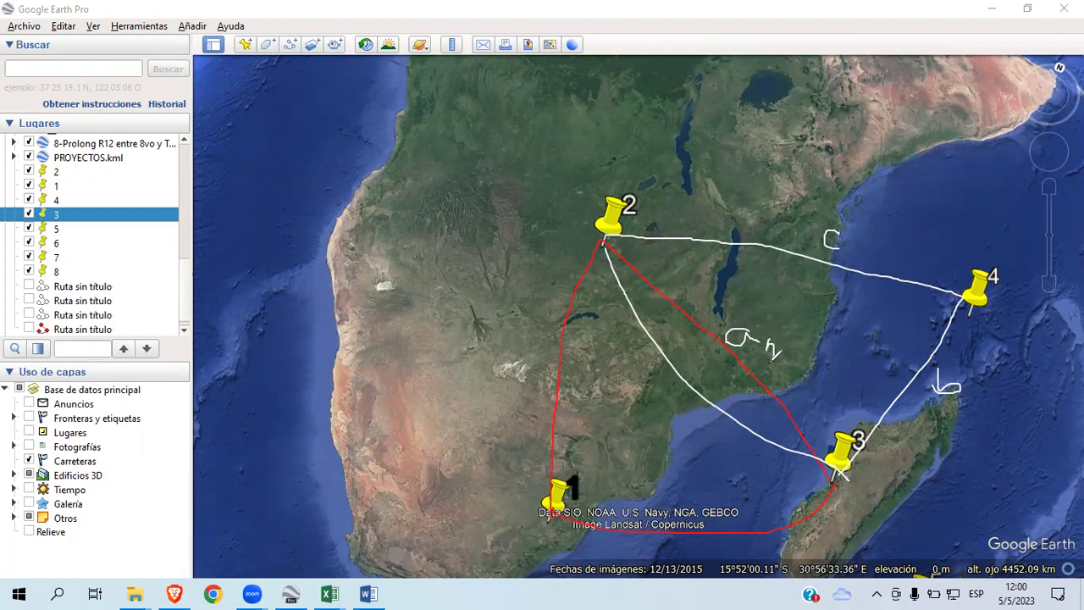
pyautogui.moveTo(965, 391); pyautogui.dragTo(975, 398)
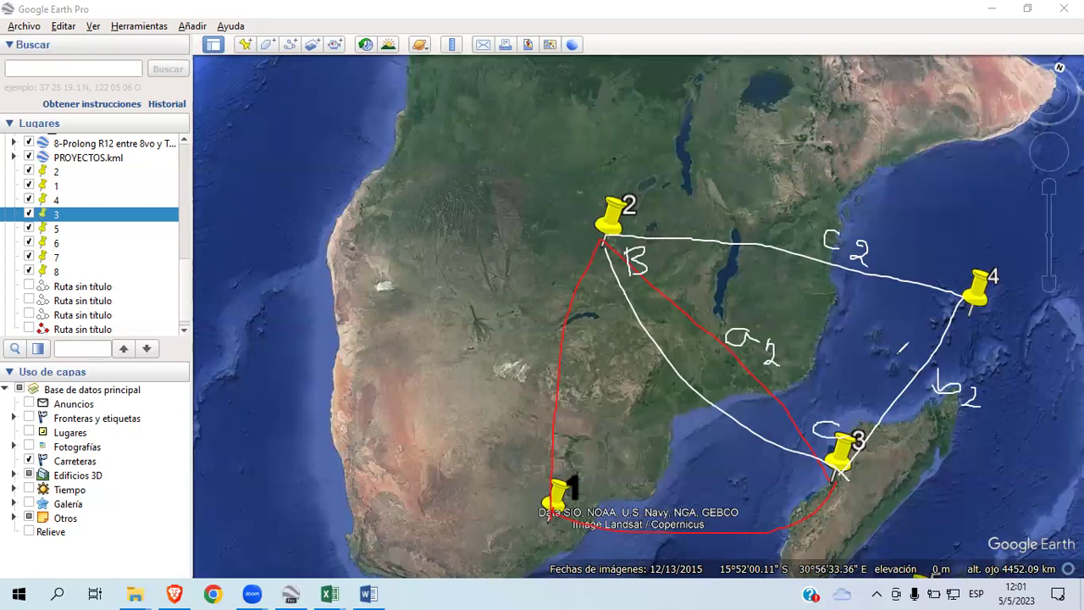
# Step: Label the vertex at placemark 4 as A and draw angle arcs at the vertices on placemarks 4 and 2
pyautogui.moveTo(912, 310); pyautogui.dragTo(912, 337)
pyautogui.moveTo(889, 286); pyautogui.dragTo(904, 370)
pyautogui.moveTo(643, 302); pyautogui.dragTo(682, 270)
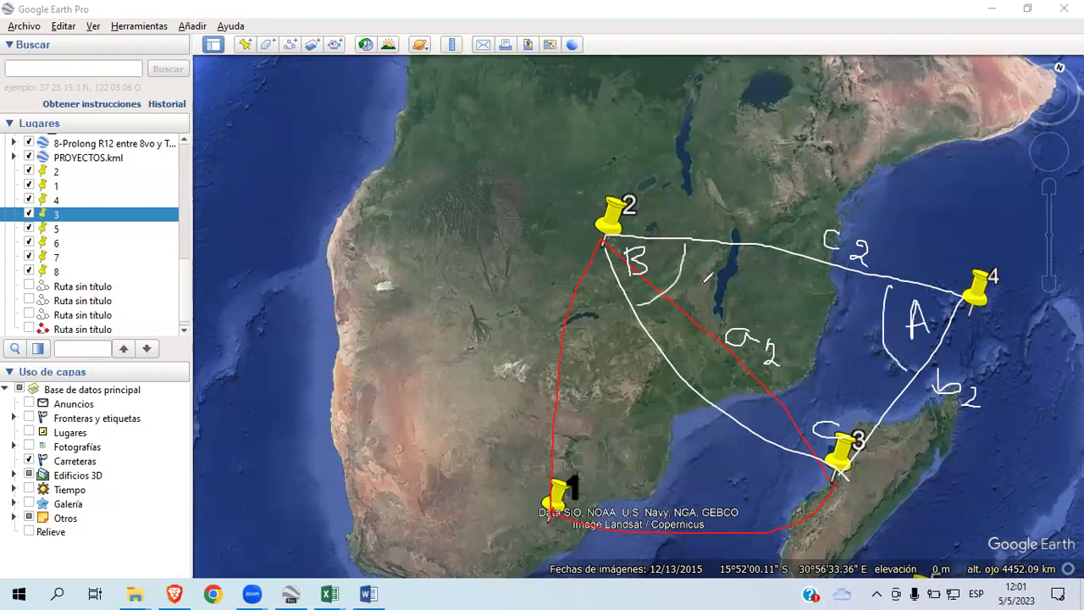
# Step: Draw the angle arc at the vertex on placemark 3 and label the white triangle T2
pyautogui.moveTo(749, 416)
pyautogui.mouseDown()
pyautogui.moveTo(820, 401)
pyautogui.moveTo(866, 415)
pyautogui.mouseUp()
pyautogui.moveTo(763, 300); pyautogui.dragTo(799, 301)
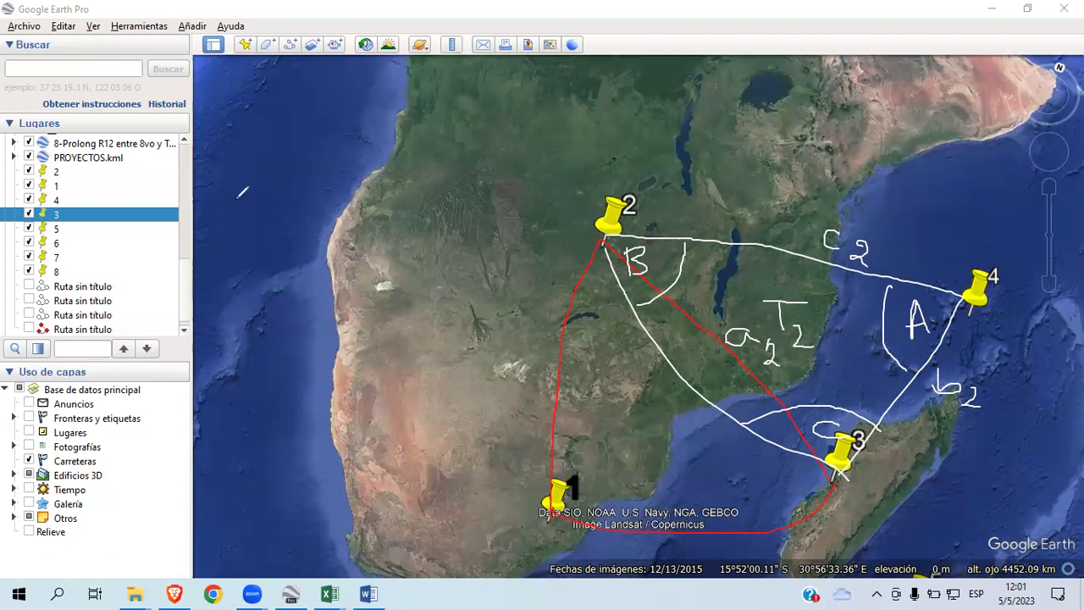
pyautogui.rightClick(978, 290)
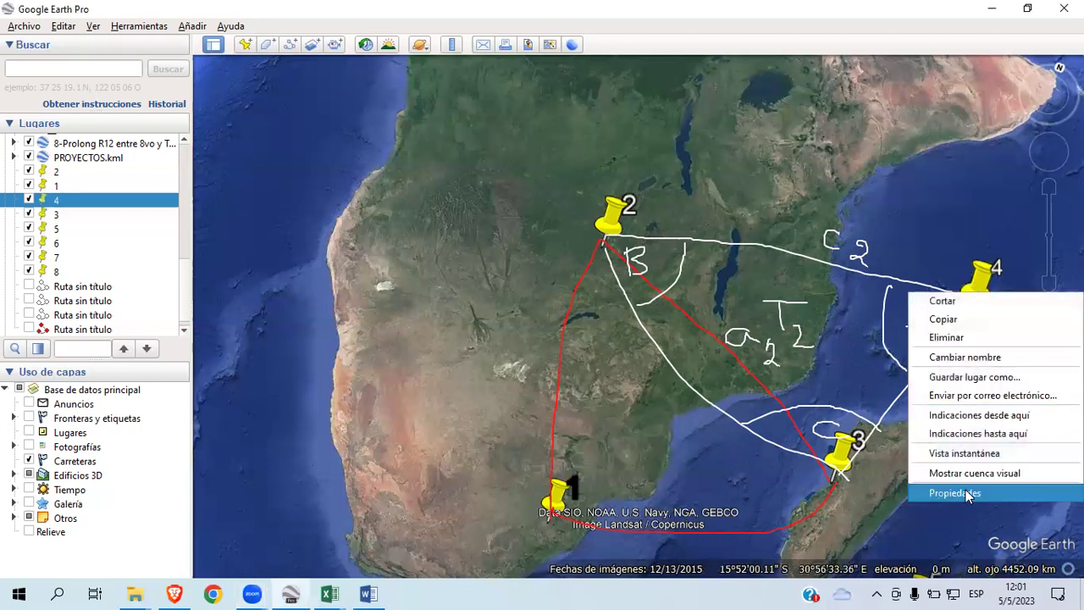
pyautogui.click(967, 495)
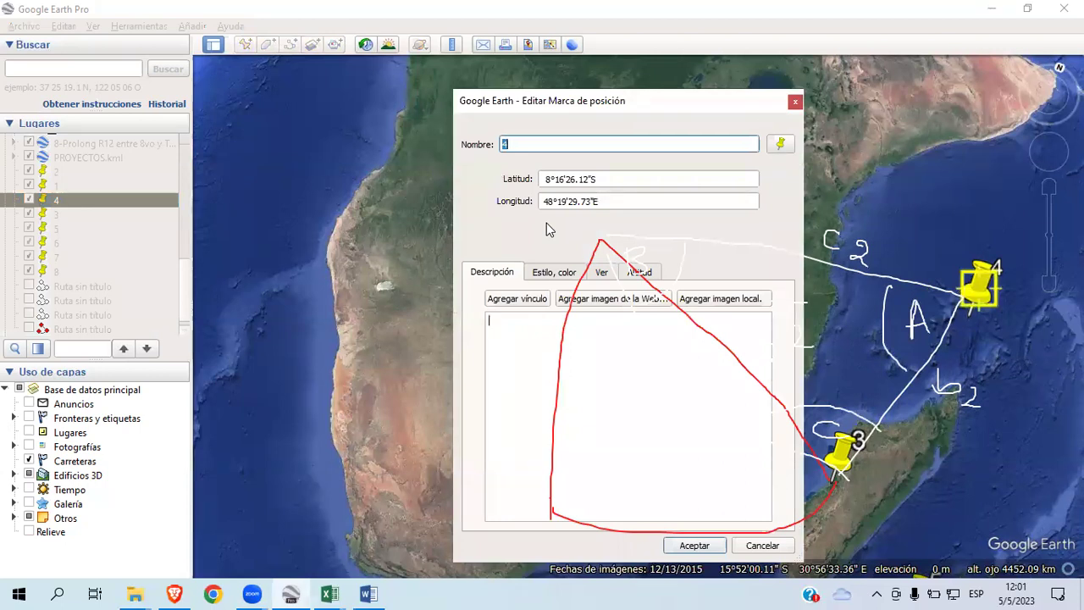
pyautogui.click(795, 101)
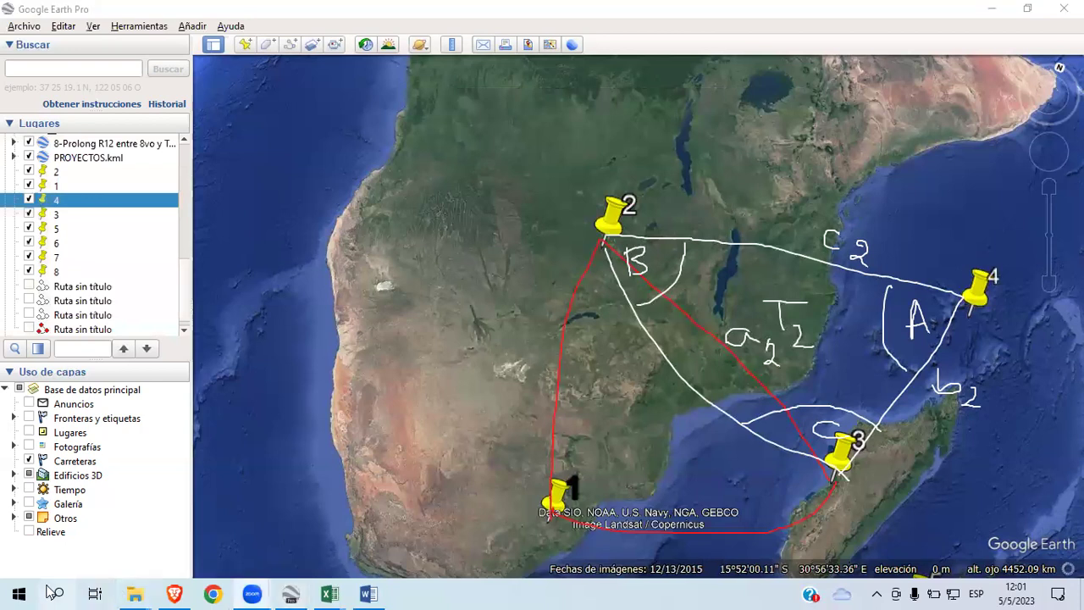
# Step: Capture the annotated map with placemarks 1 to 4 and the T2 sketch using the Snipping Tool (Herramienta Recortes)
pyautogui.press('super+s')
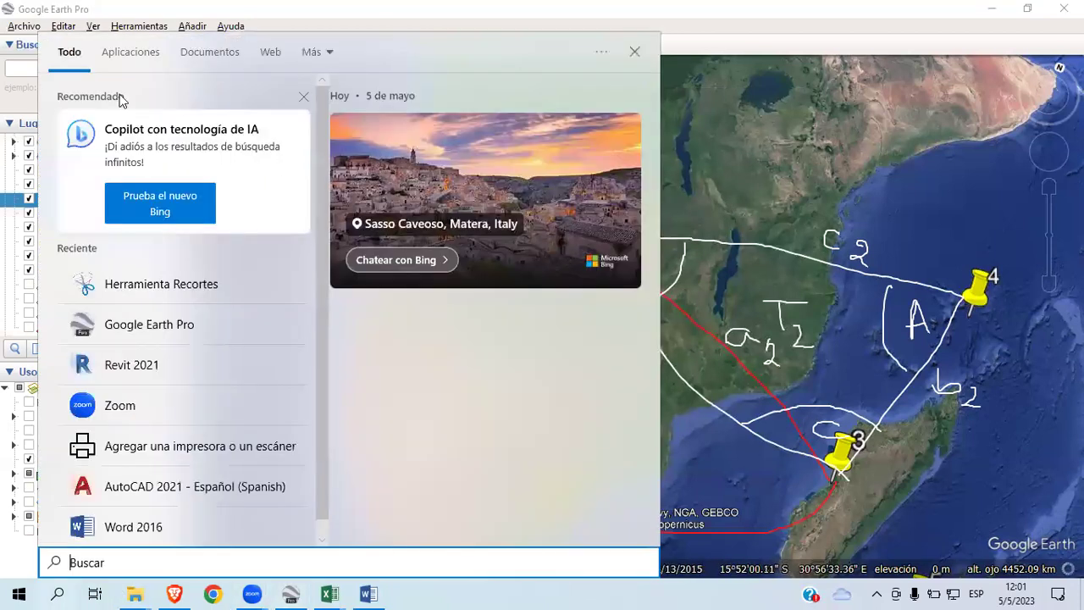
pyautogui.click(212, 297)
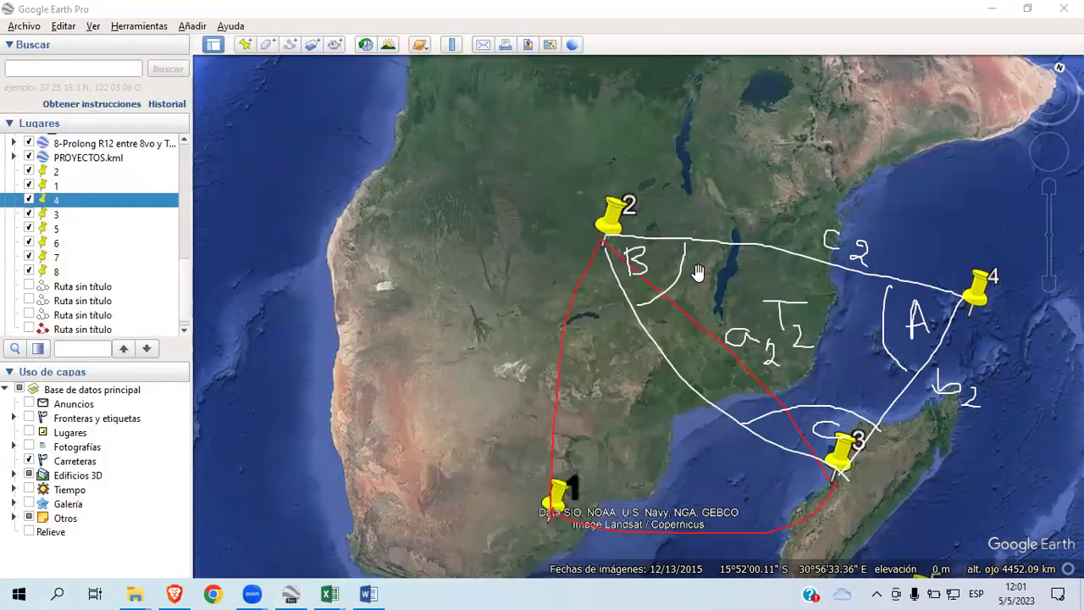
pyautogui.click(31, 153)
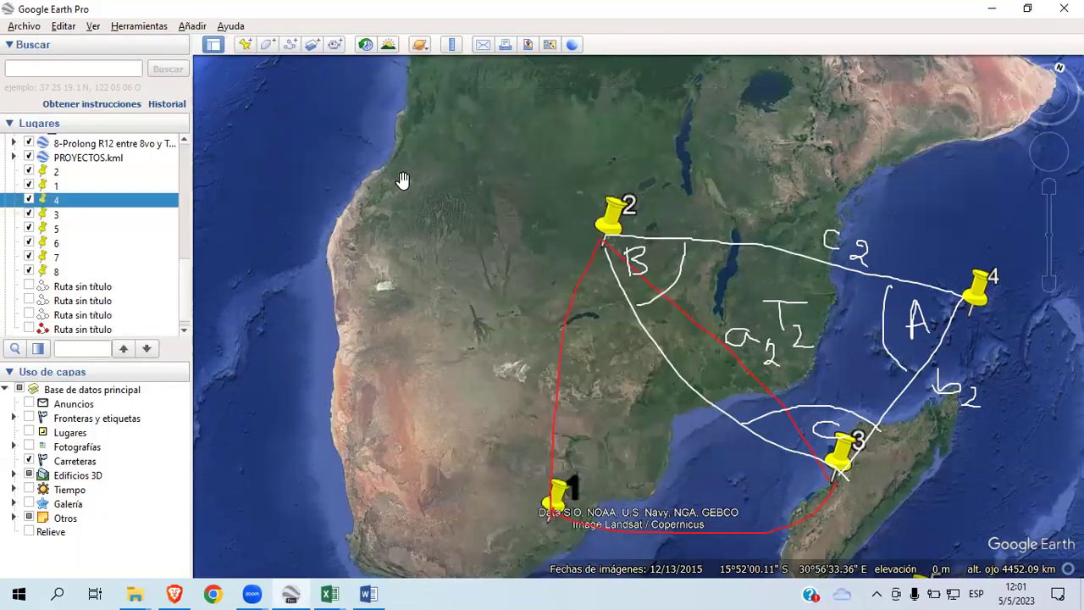
pyautogui.moveTo(499, 167); pyautogui.dragTo(1046, 557)
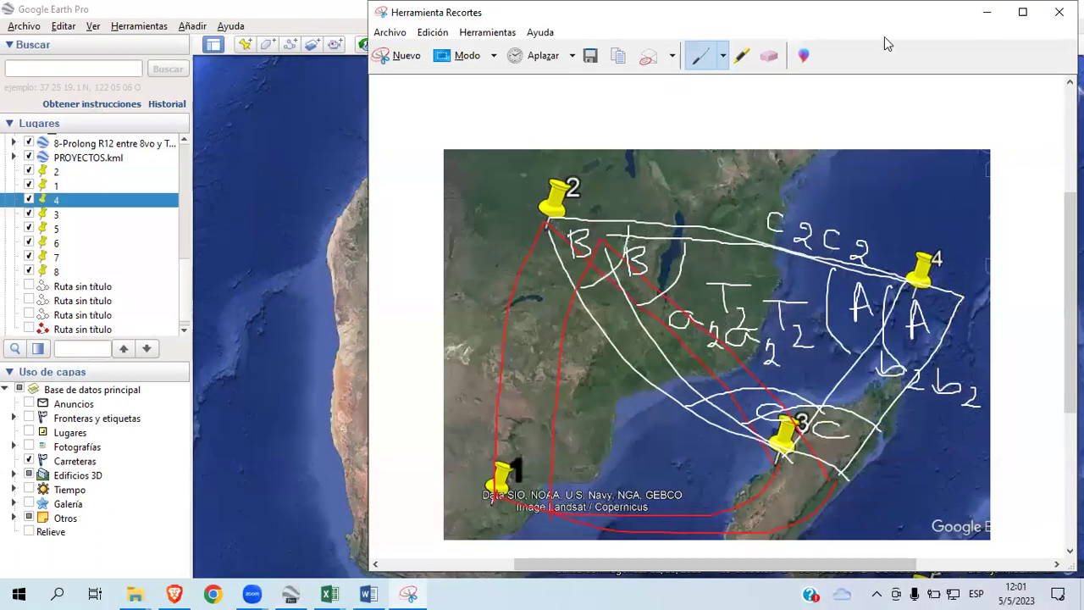
pyautogui.press('Escape')
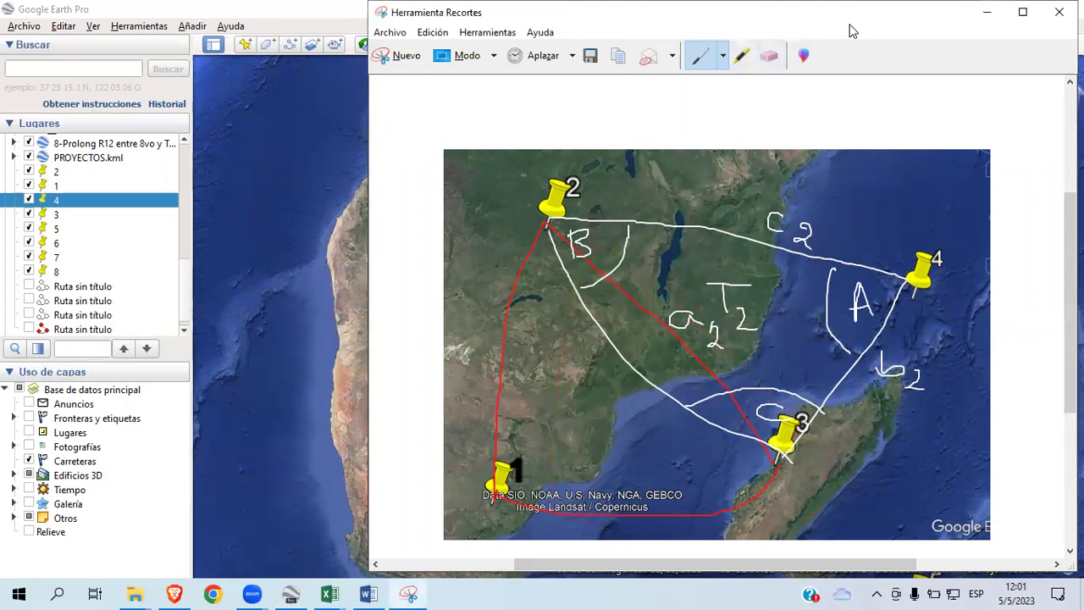
pyautogui.moveTo(851, 31); pyautogui.dragTo(575, 44)
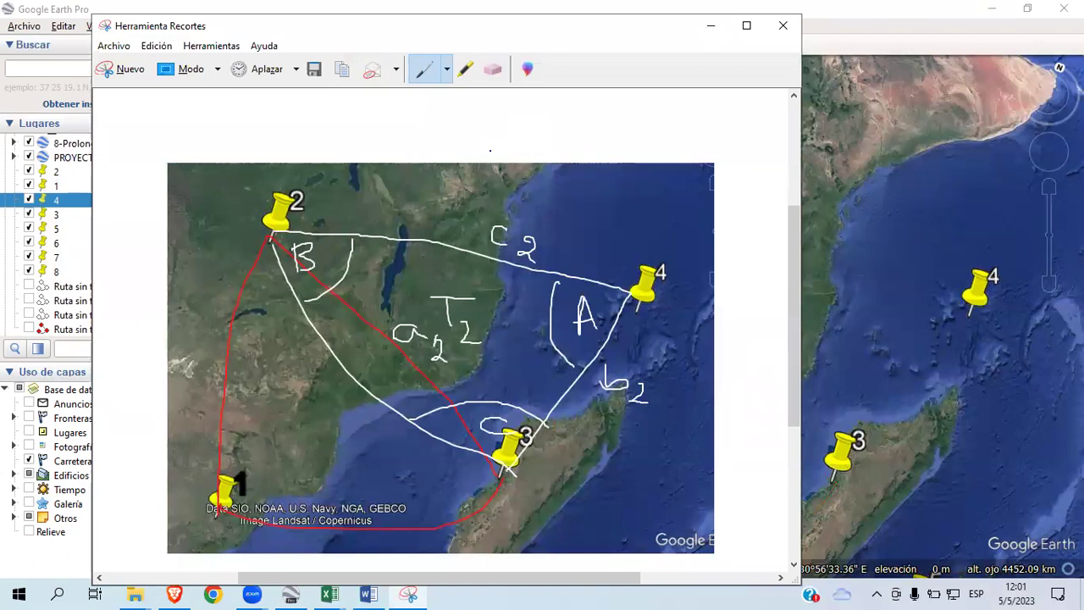
# Step: Switch to the LABORATORIO 4 Word document and paste the map capture below the placemark 3 image, after several blank lines
pyautogui.click(368, 593)
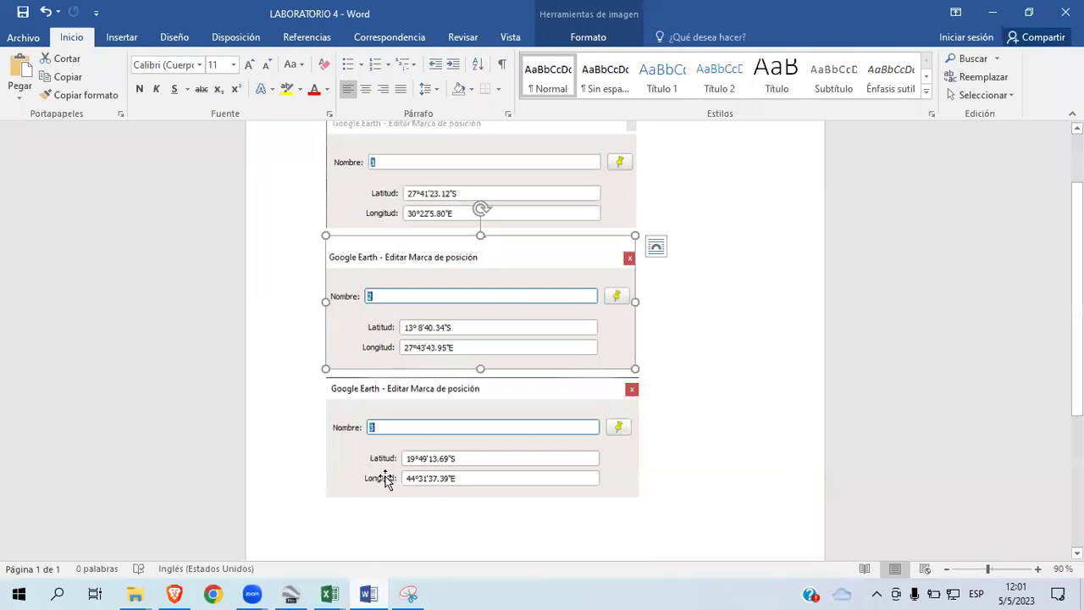
pyautogui.click(627, 494)
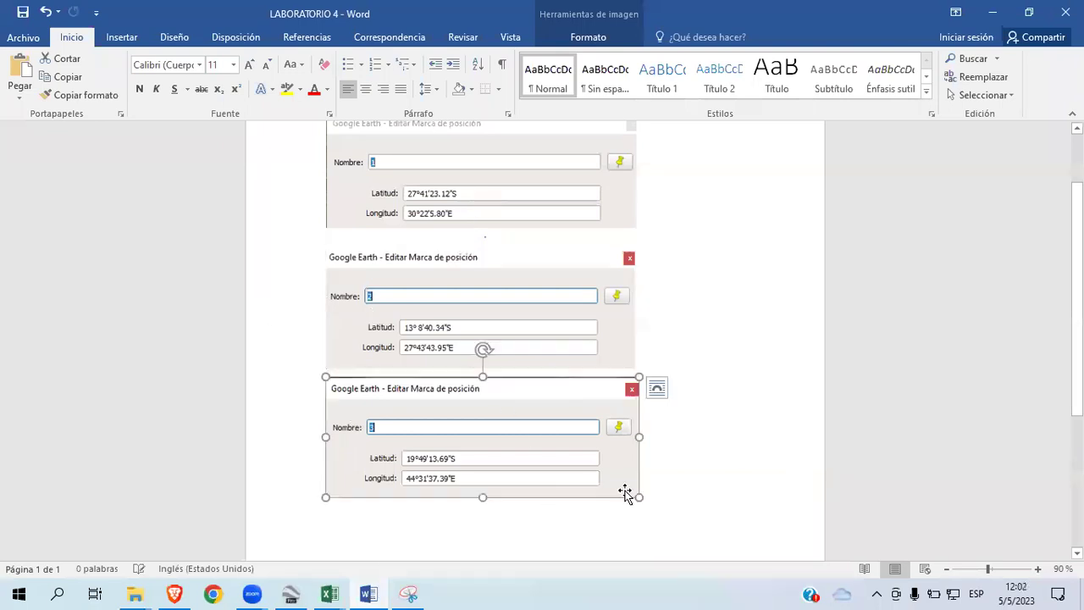
pyautogui.click(687, 480)
pyautogui.press('Return')
pyautogui.press('Return')
pyautogui.press('Return')
pyautogui.press('Return')
pyautogui.press('Return')
pyautogui.press('Return')
pyautogui.press('Return')
pyautogui.press('Return')
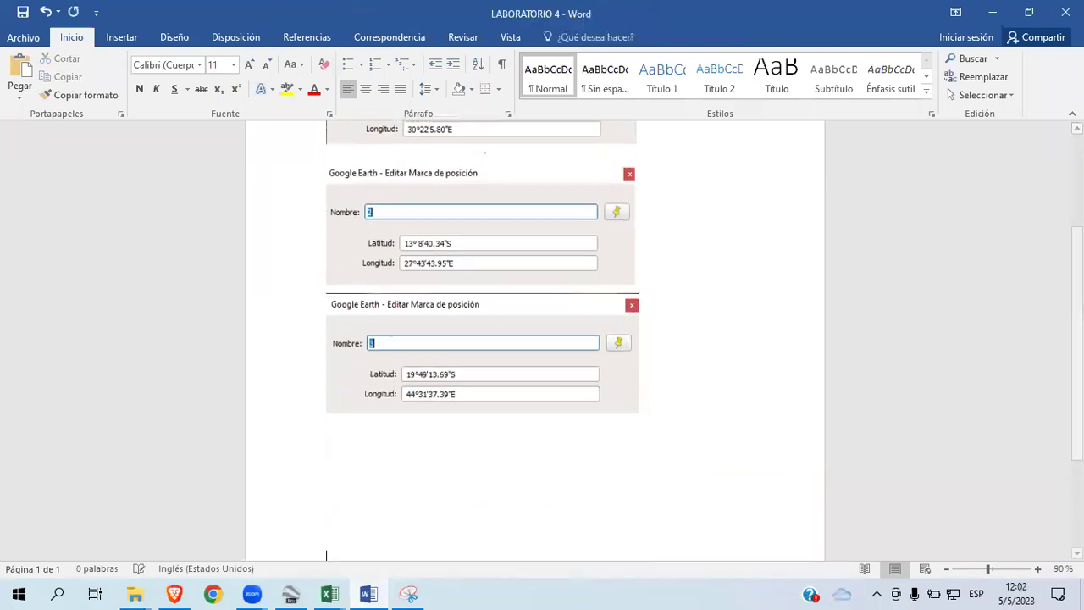
pyautogui.hotkey('ctrl', 'v')
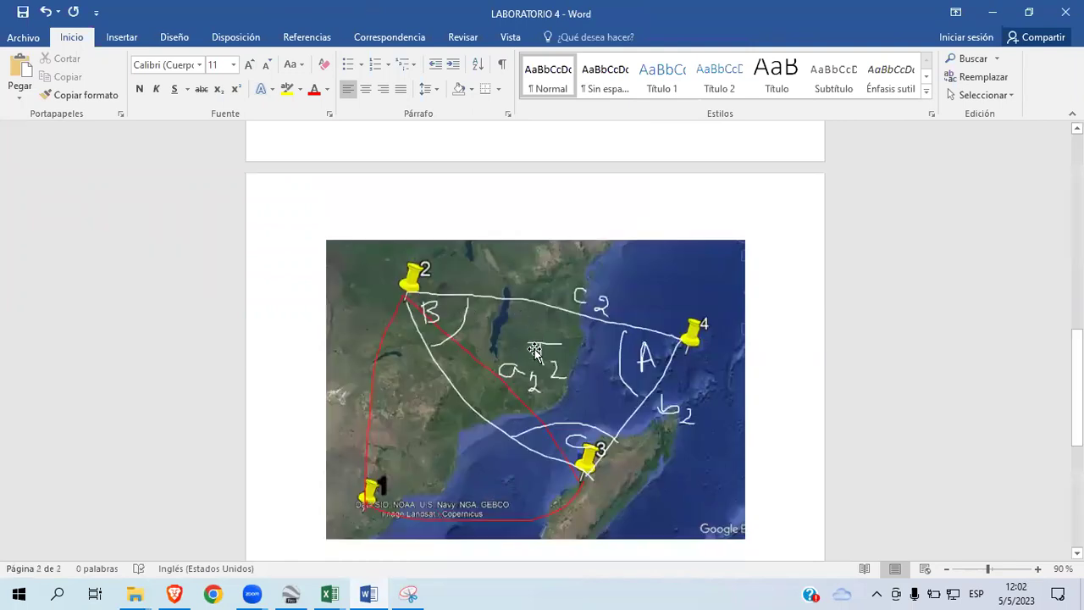
# Step: Open the properties of placemark 4 in Google Earth Pro and snip its name, latitude and longitude
pyautogui.click(291, 593)
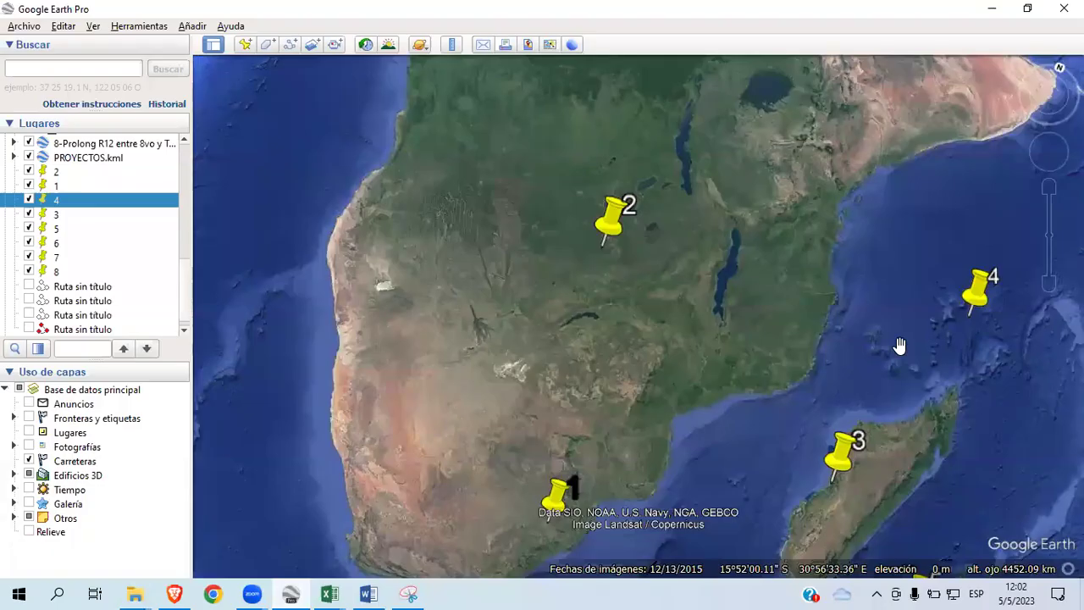
pyautogui.rightClick(962, 305)
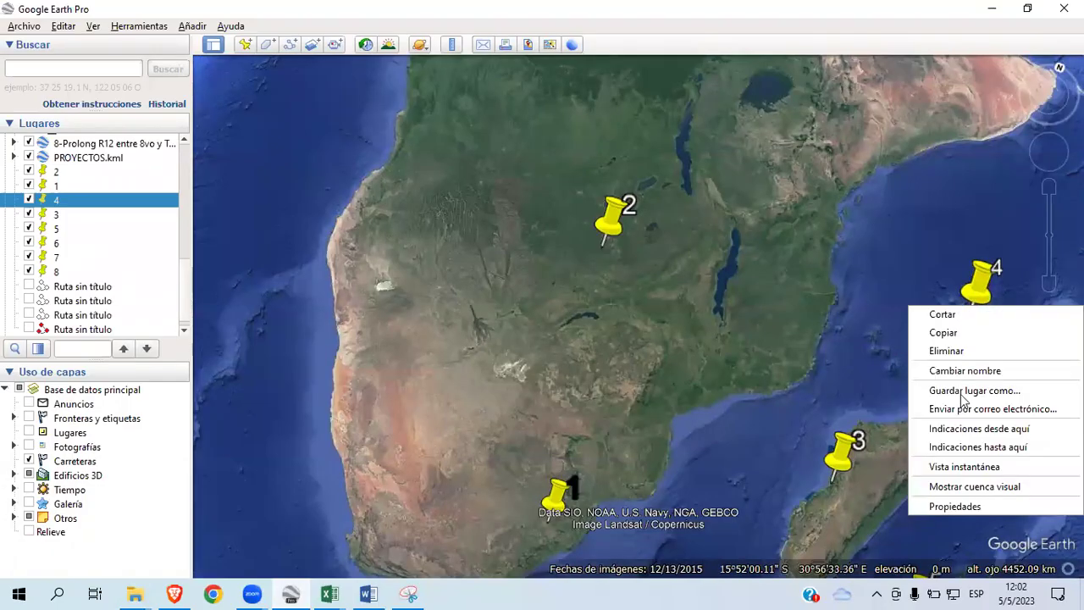
pyautogui.click(949, 505)
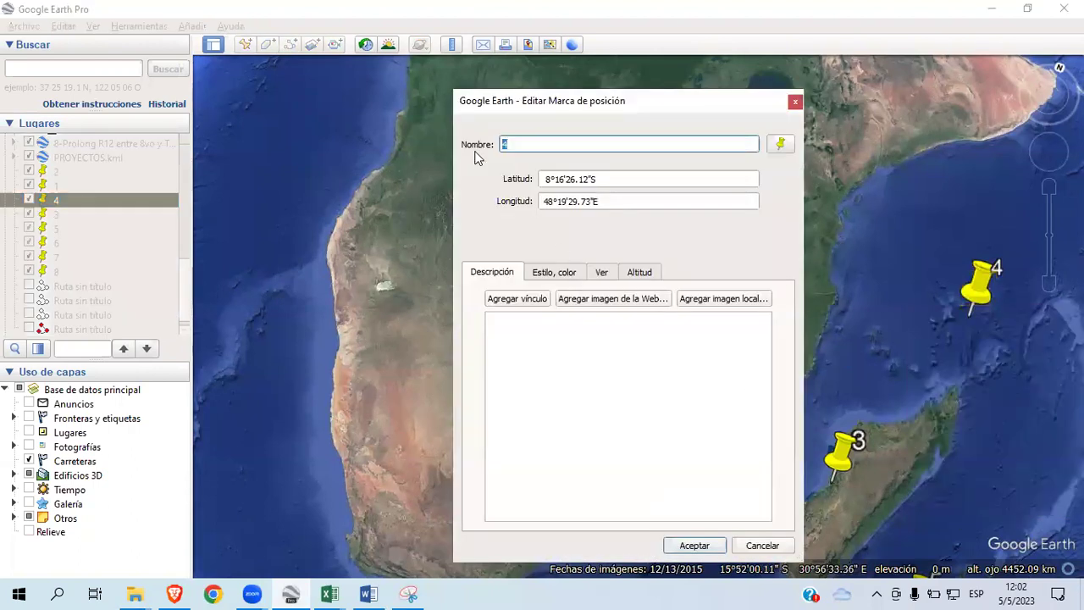
pyautogui.click(408, 593)
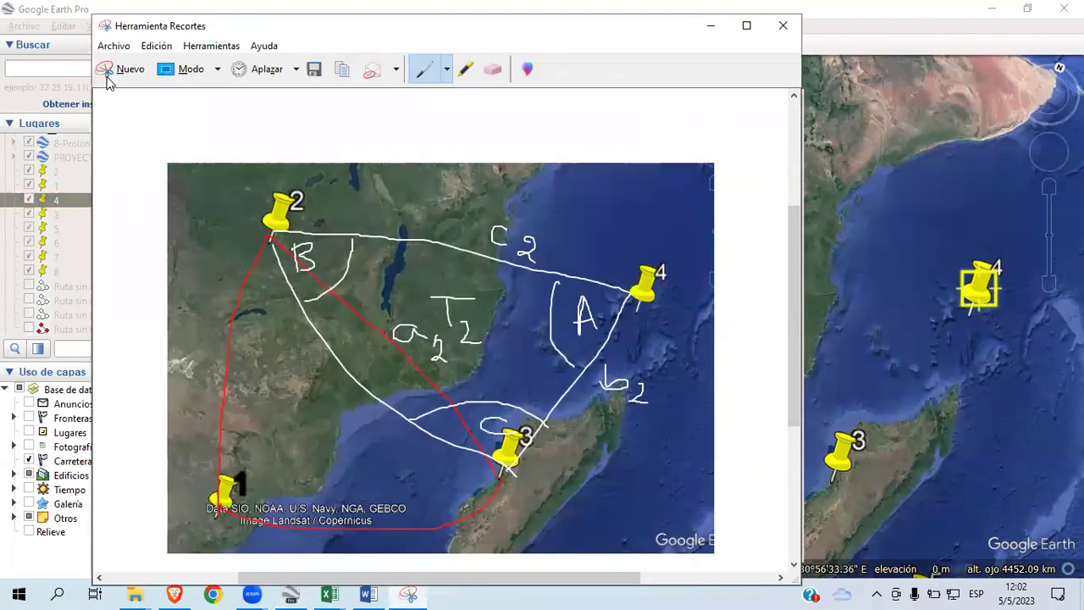
pyautogui.click(110, 73)
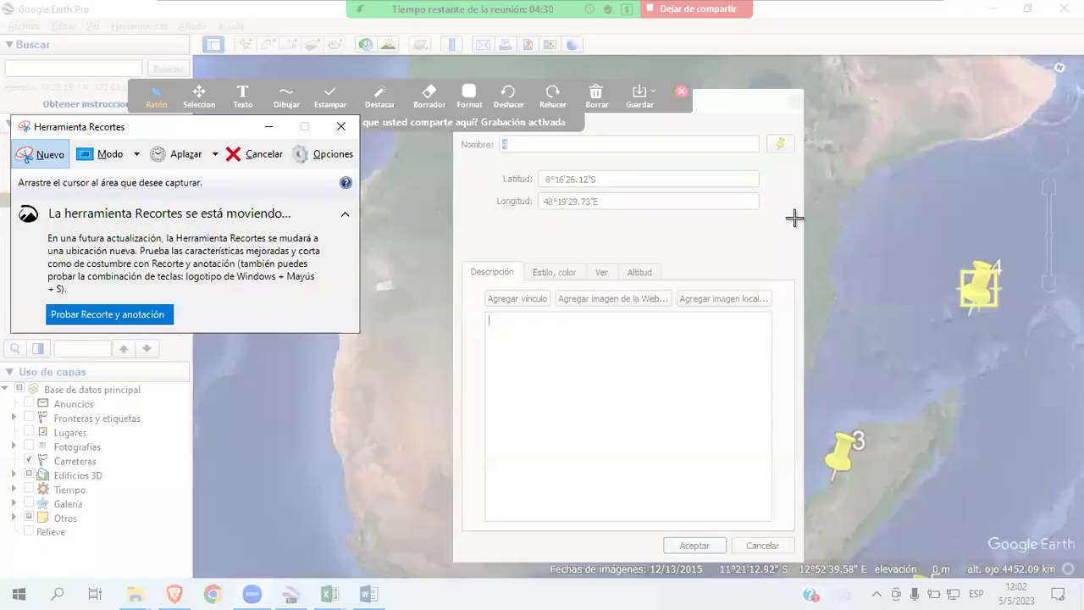
pyautogui.moveTo(796, 221); pyautogui.dragTo(454, 121)
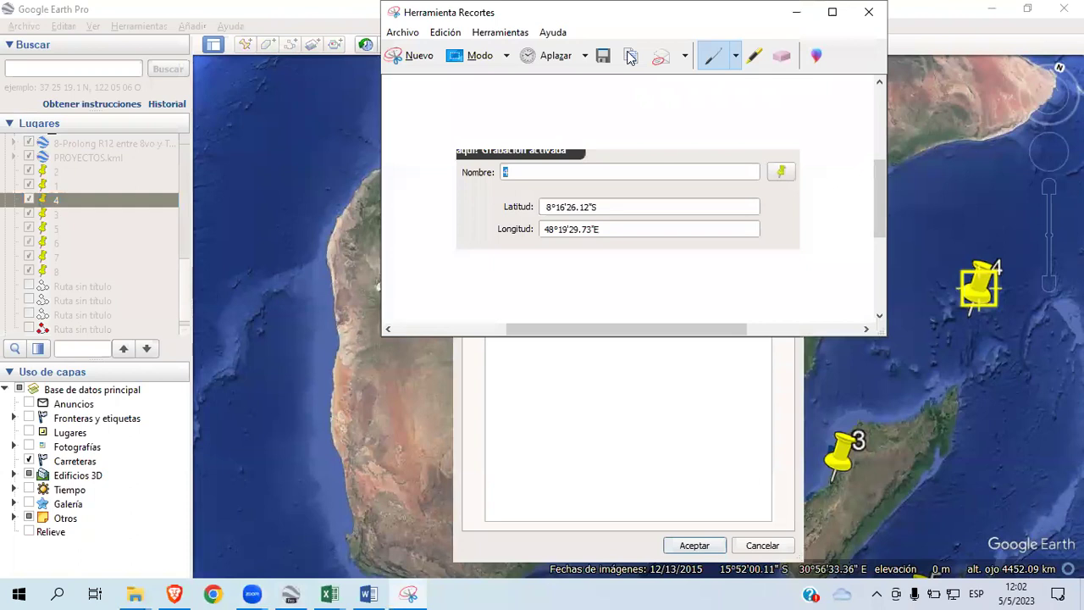
# Step: Paste the placemark 4 capture into the LABORATORIO 4 Word document, between the placemark 3 image and the map
pyautogui.click(364, 593)
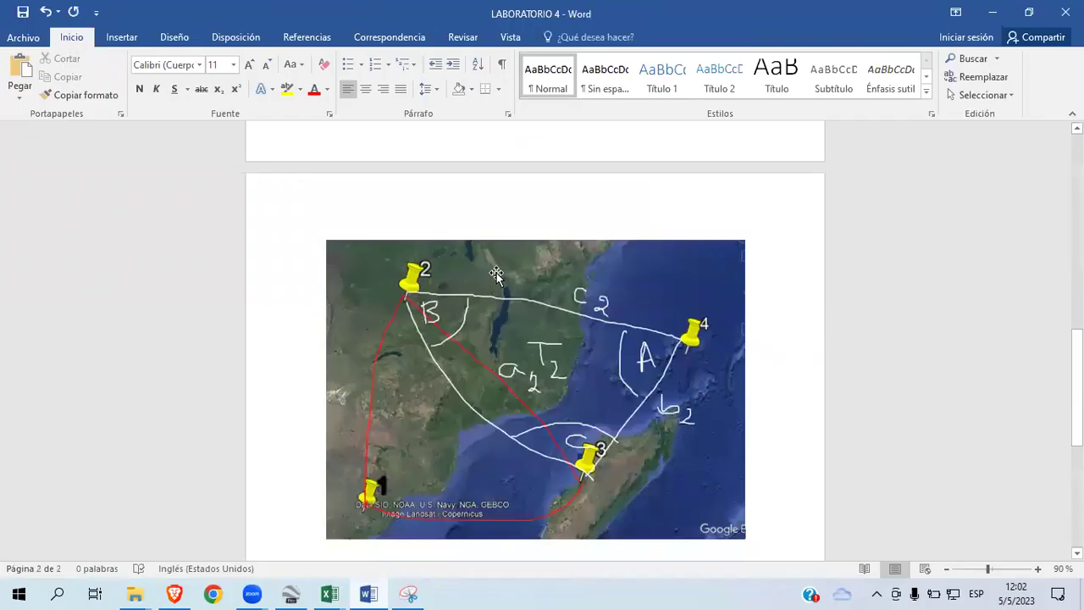
pyautogui.hotkey('ctrl', 'v')
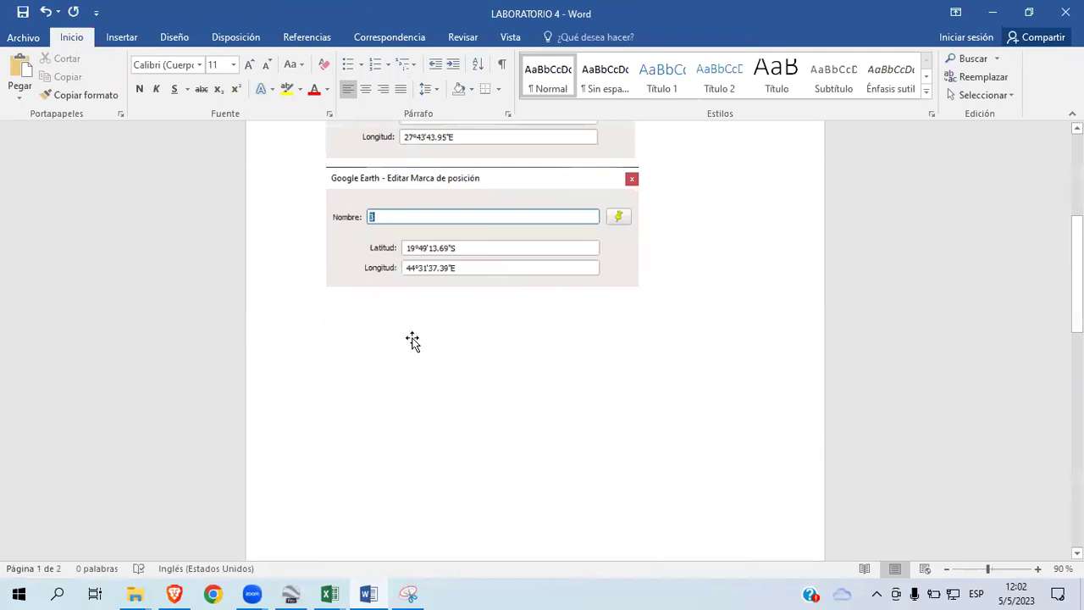
pyautogui.hotkey('ctrl', 'v')
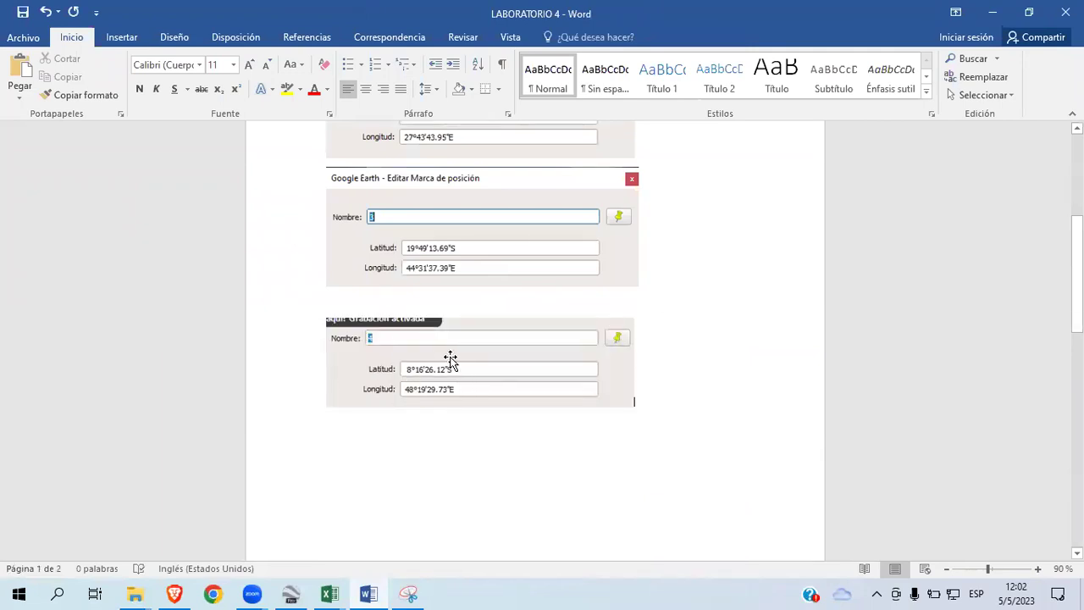
# Step: Compare the placemark captures and T2 sketch in the document with the vertex data of the TRIANGULO 2 workbook
pyautogui.moveTo(1078, 313); pyautogui.dragTo(1077, 282)
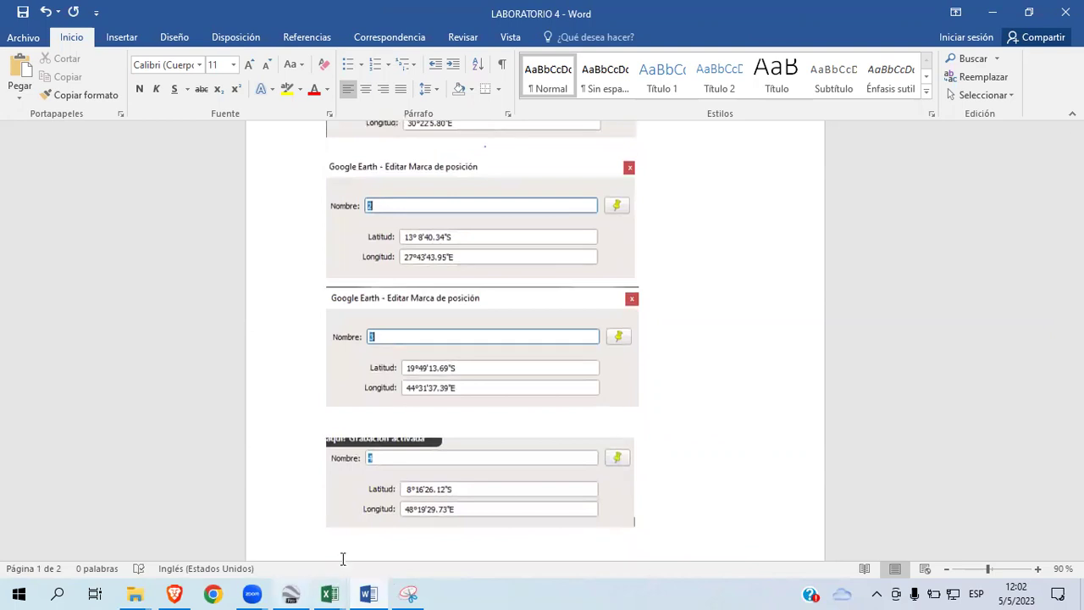
pyautogui.scroll(-10, 341, 554)
pyautogui.scroll(5, 600, 396)
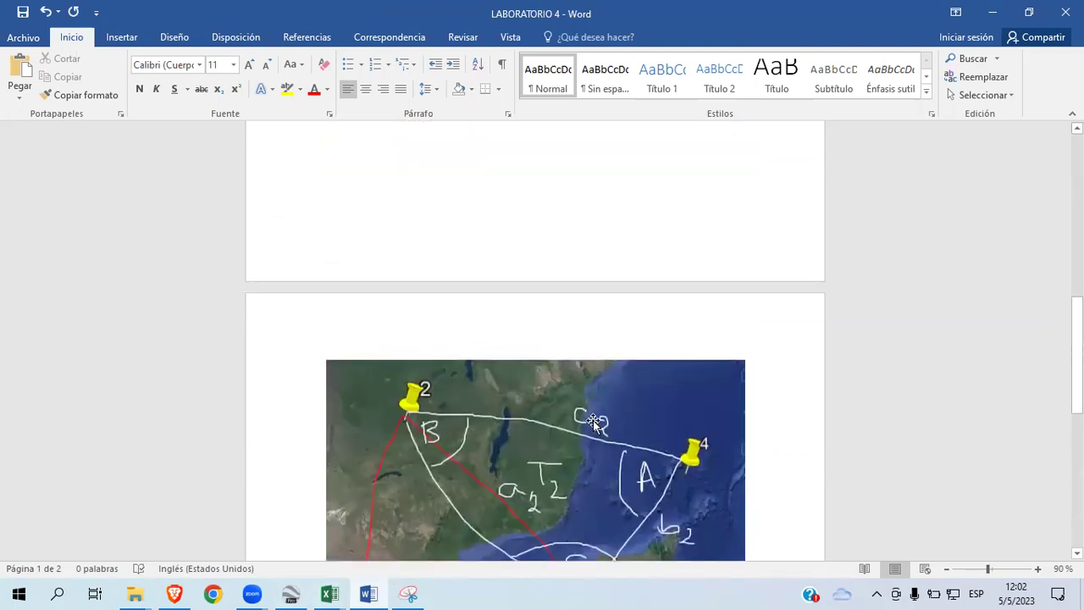
pyautogui.click(593, 424)
pyautogui.moveTo(1078, 354); pyautogui.dragTo(1078, 379)
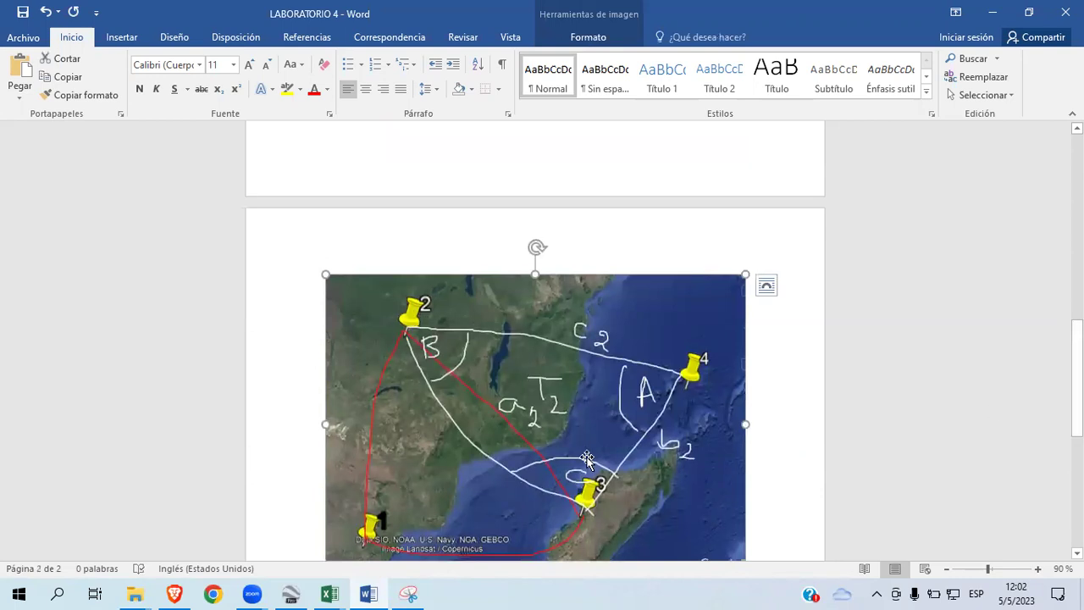
pyautogui.click(340, 592)
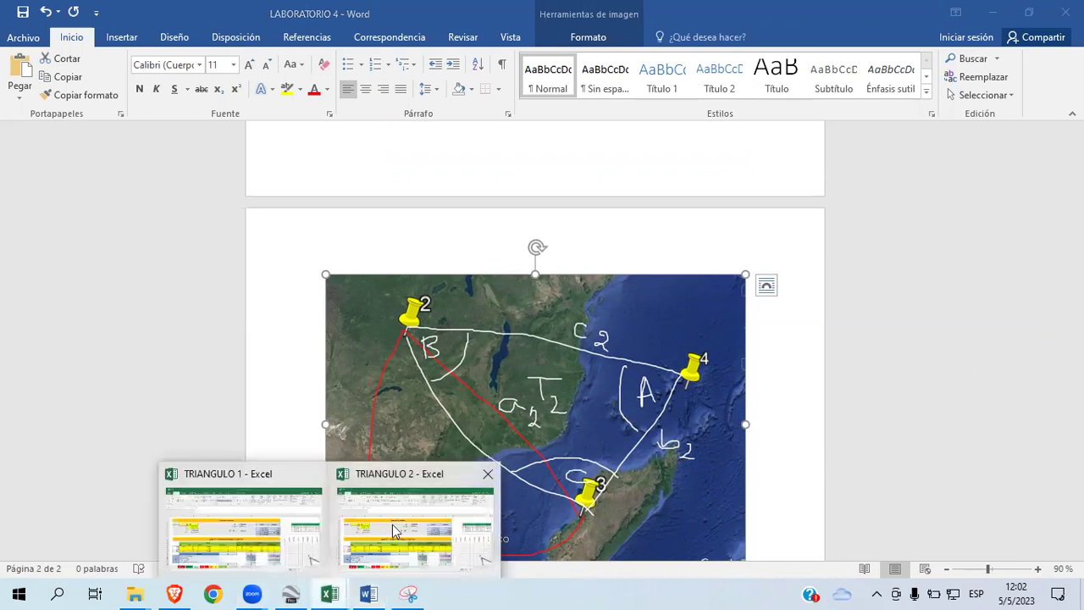
pyautogui.click(392, 524)
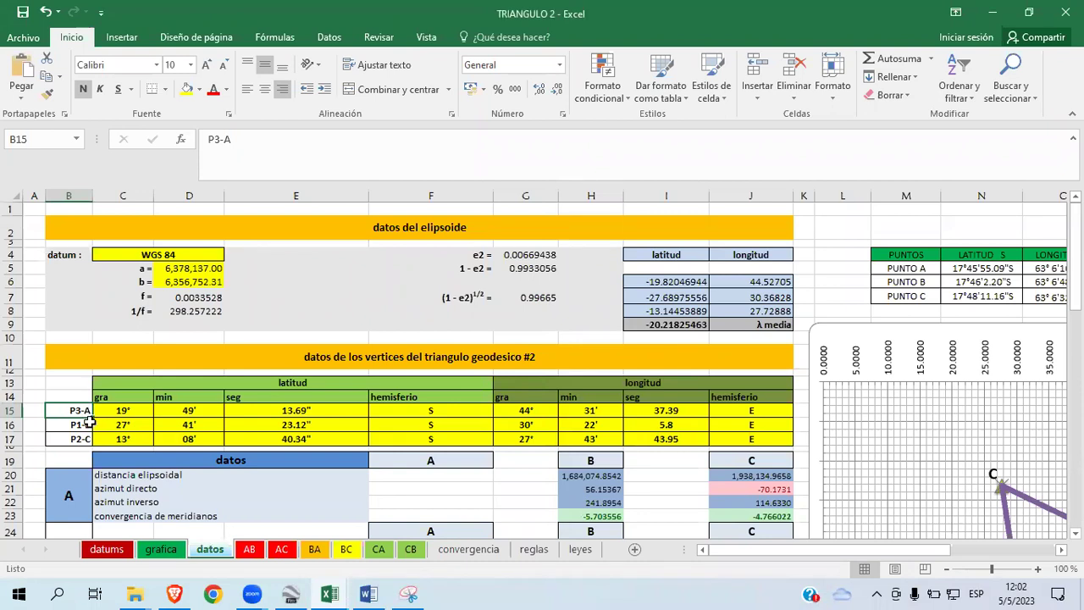
pyautogui.click(370, 591)
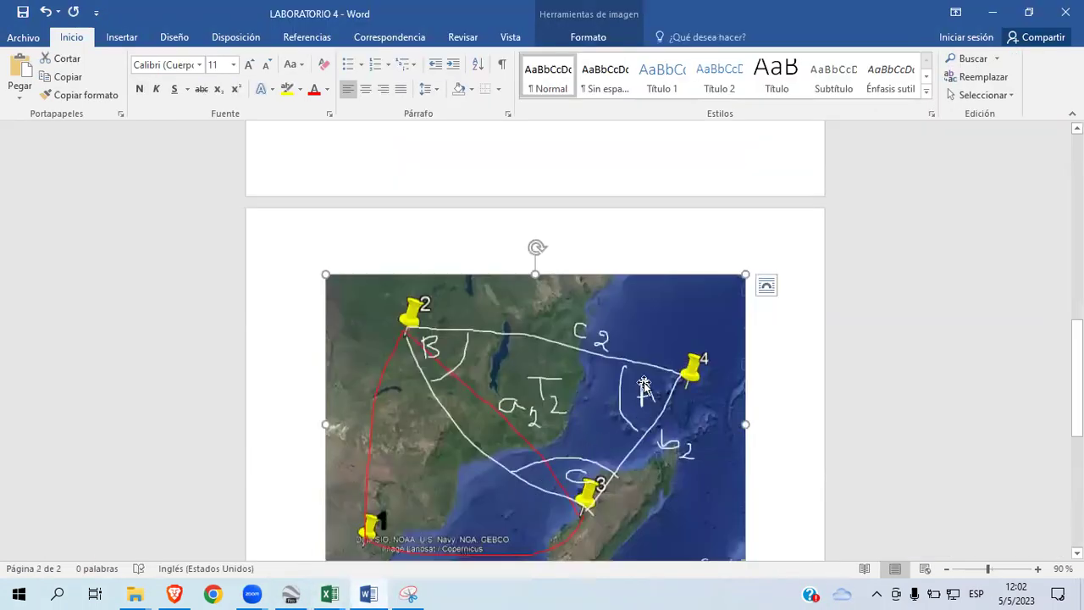
# Step: In the TRIANGULO 2 workbook, change the vertex A label in cell B15 to P4-A, checking it against the Word sketch
pyautogui.moveTo(329, 593)
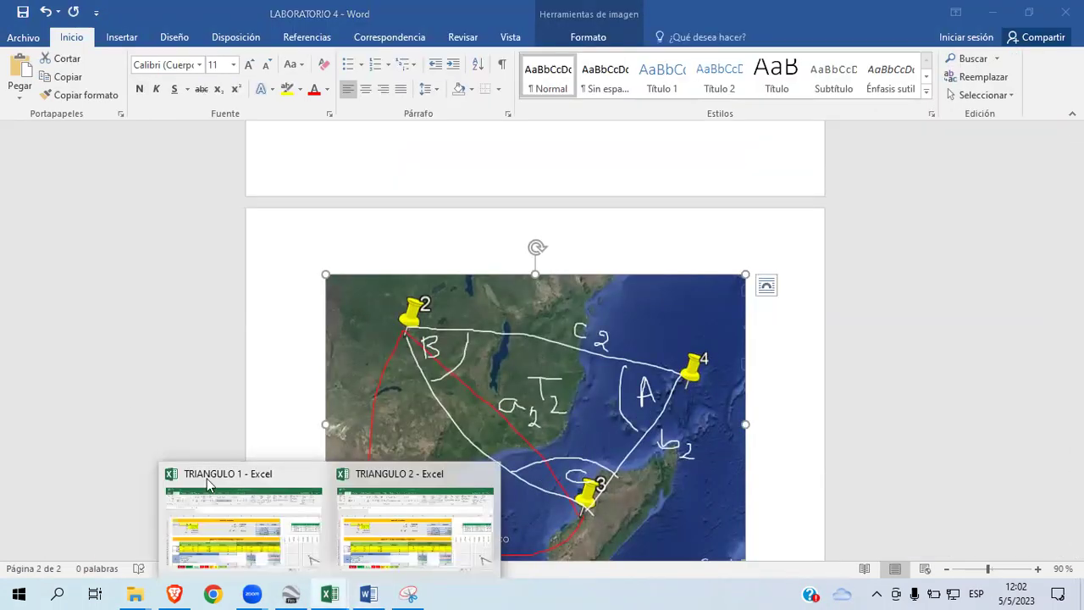
pyautogui.click(409, 541)
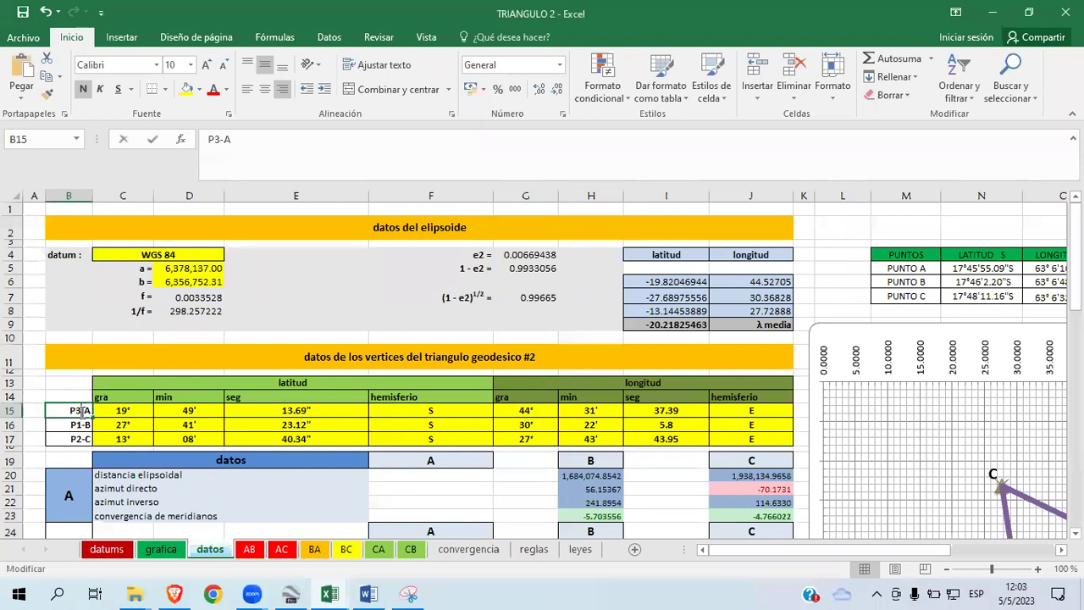
pyautogui.press('BackSpace')
pyautogui.write('4')
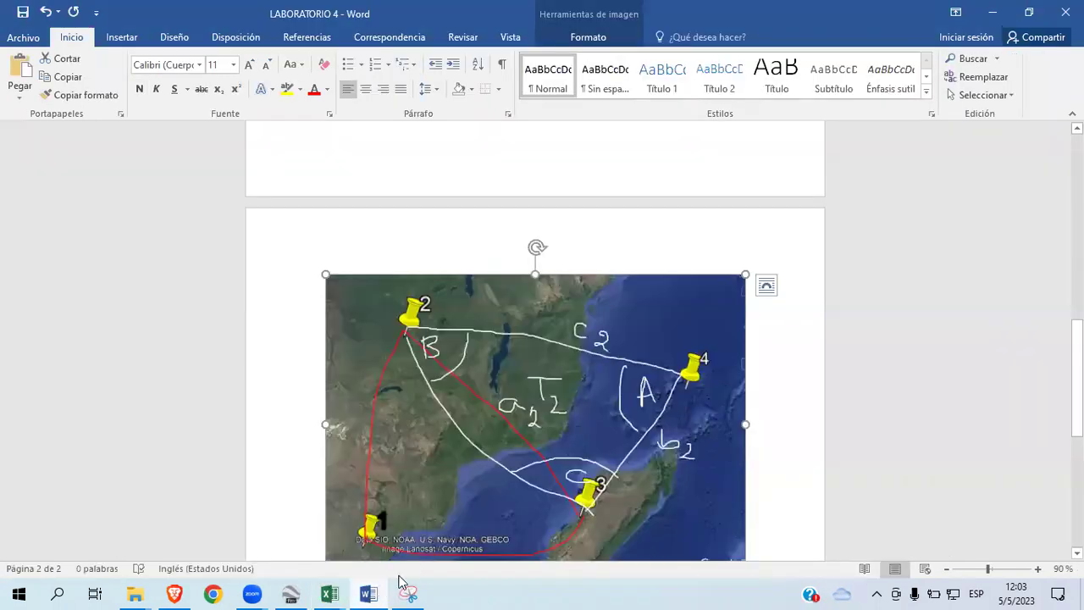
pyautogui.click(398, 555)
pyautogui.moveTo(336, 591)
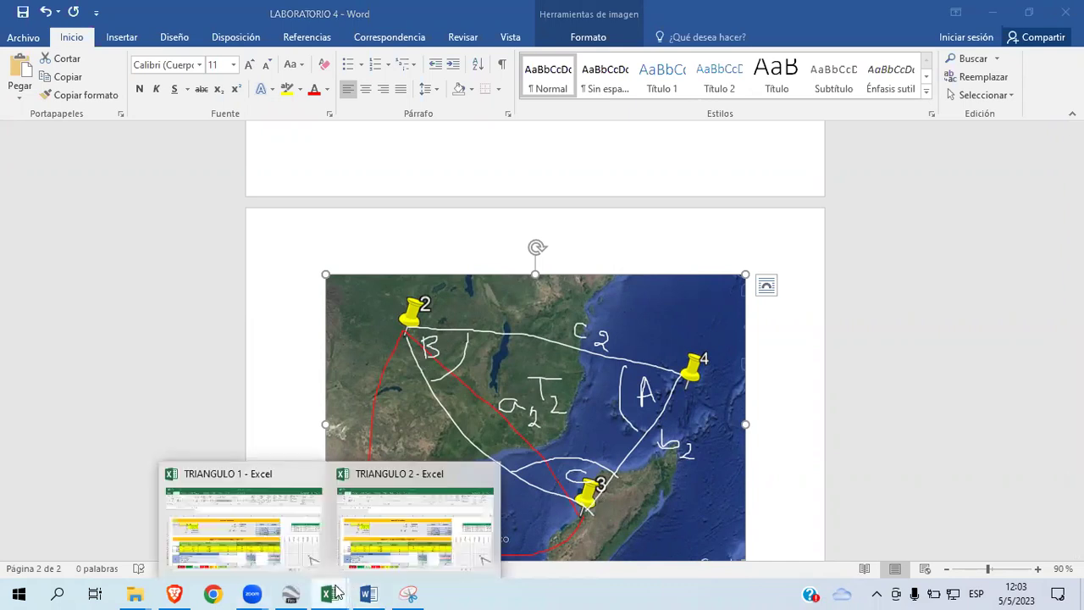
pyautogui.click(387, 559)
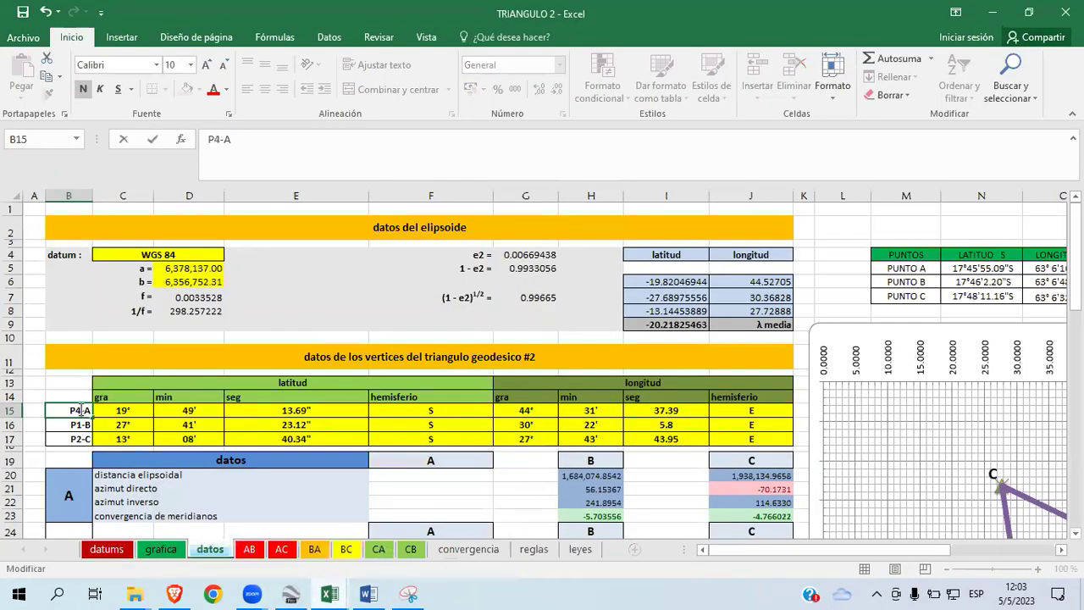
pyautogui.click(79, 426)
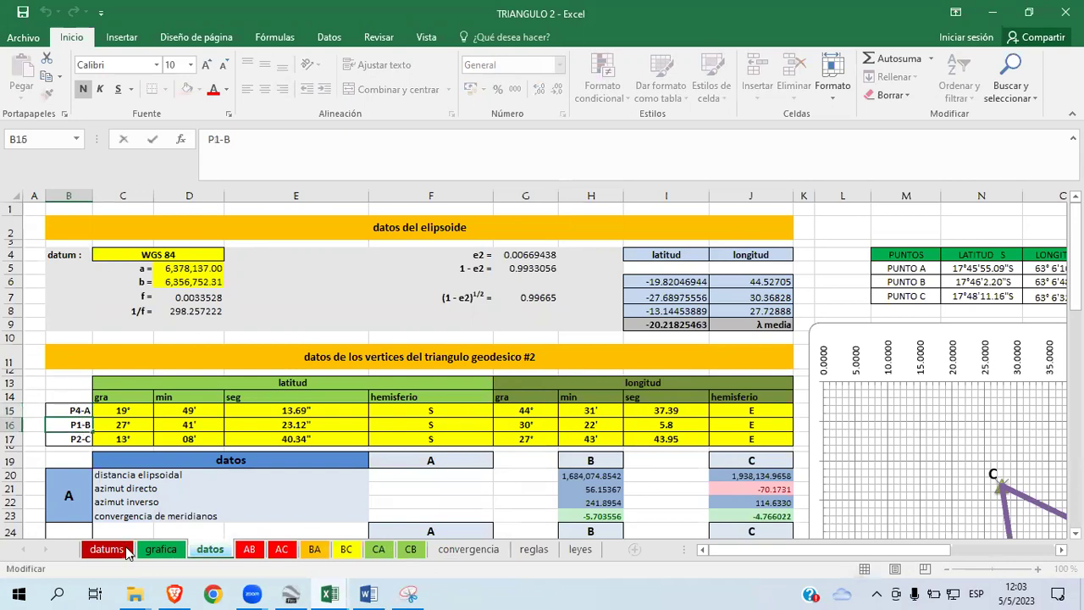
# Step: Change the vertex B label in cell B16 to P2-B and the vertex C label in cell B17 to P3-C
pyautogui.press('BackSpace')
pyautogui.write('2')
pyautogui.click(72, 437)
pyautogui.press('Up')
pyautogui.press('Up')
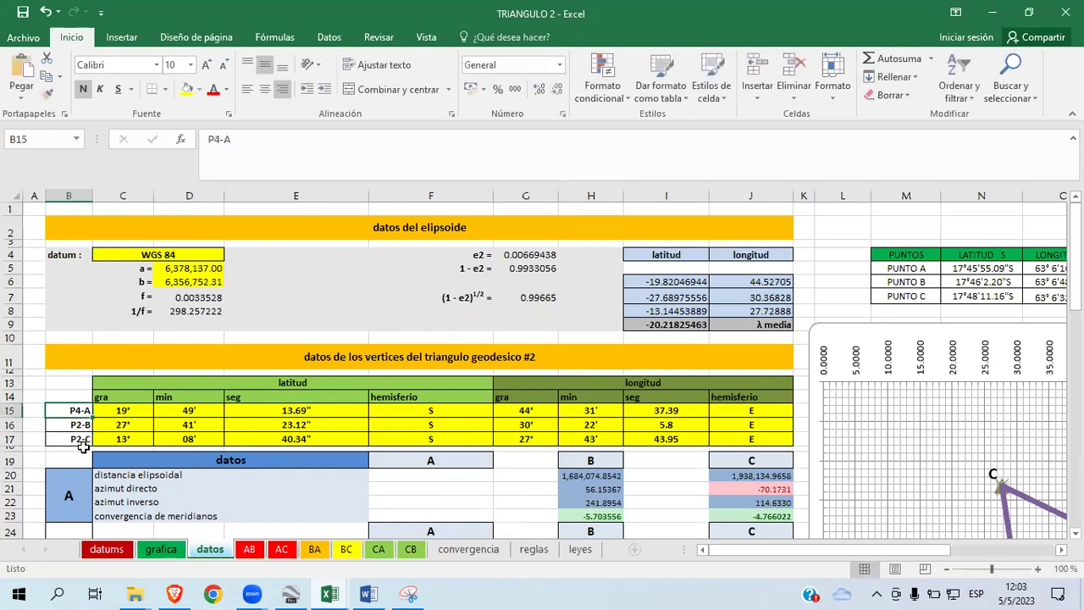
pyautogui.doubleClick(76, 437)
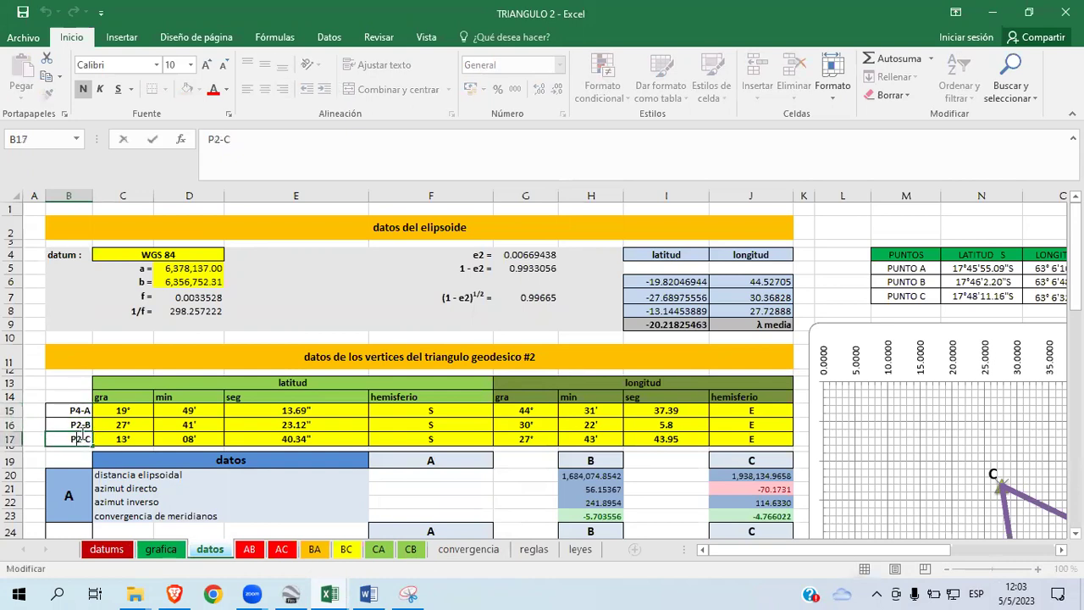
pyautogui.press('BackSpace')
pyautogui.click(75, 398)
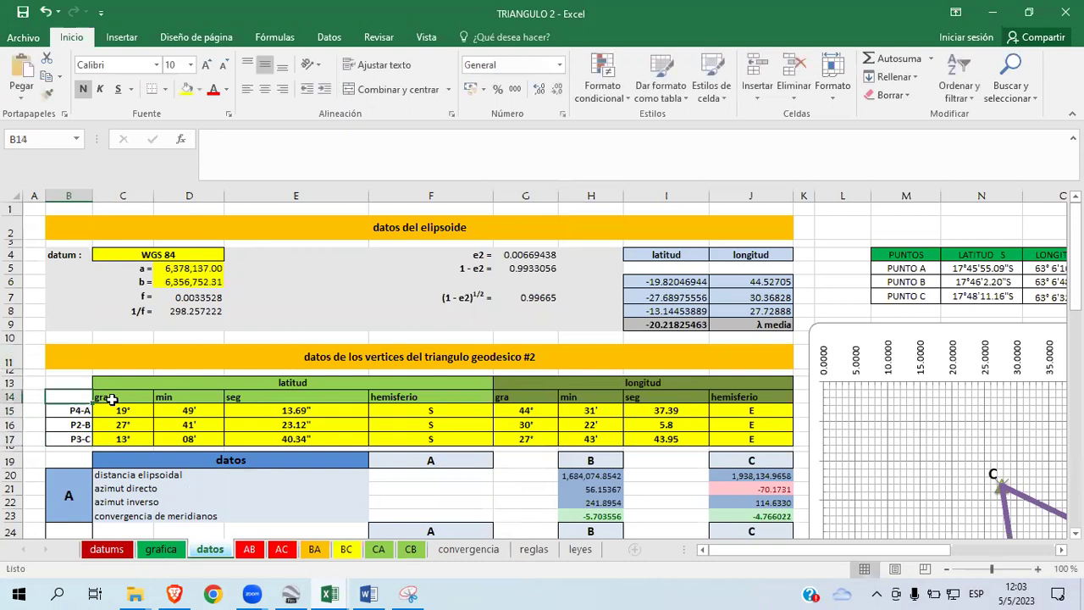
pyautogui.click(80, 413)
pyautogui.click(87, 426)
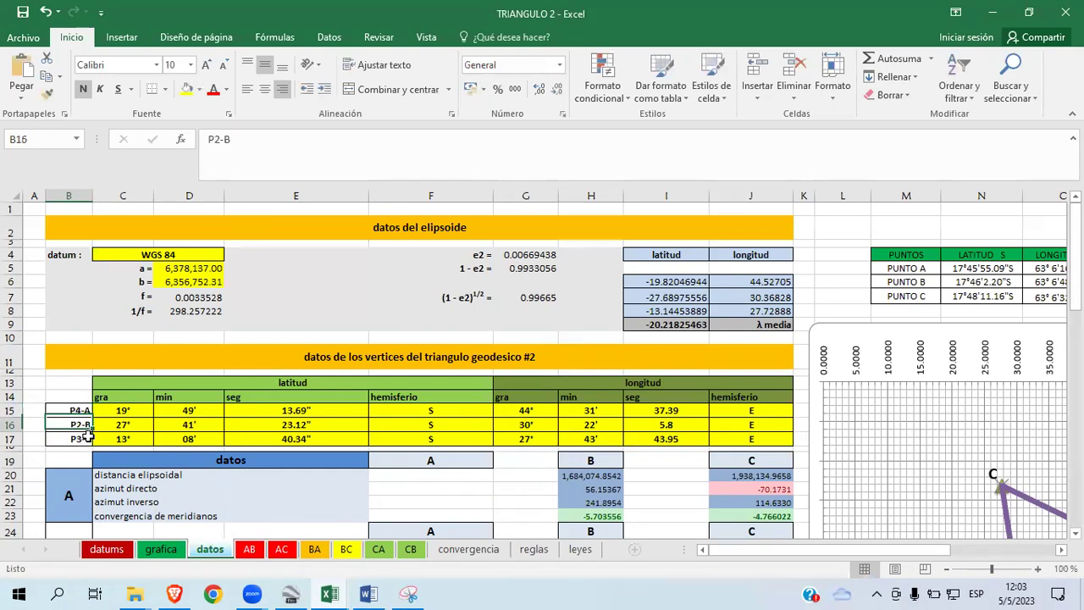
pyautogui.click(85, 438)
pyautogui.click(135, 415)
pyautogui.moveTo(135, 416); pyautogui.dragTo(745, 449)
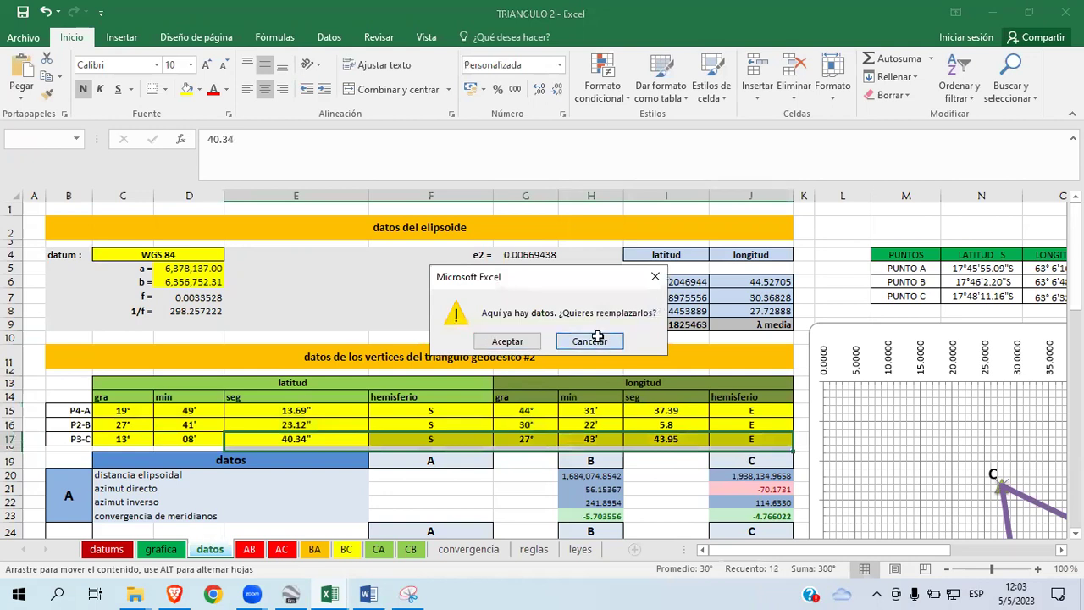
pyautogui.click(590, 341)
pyautogui.click(110, 423)
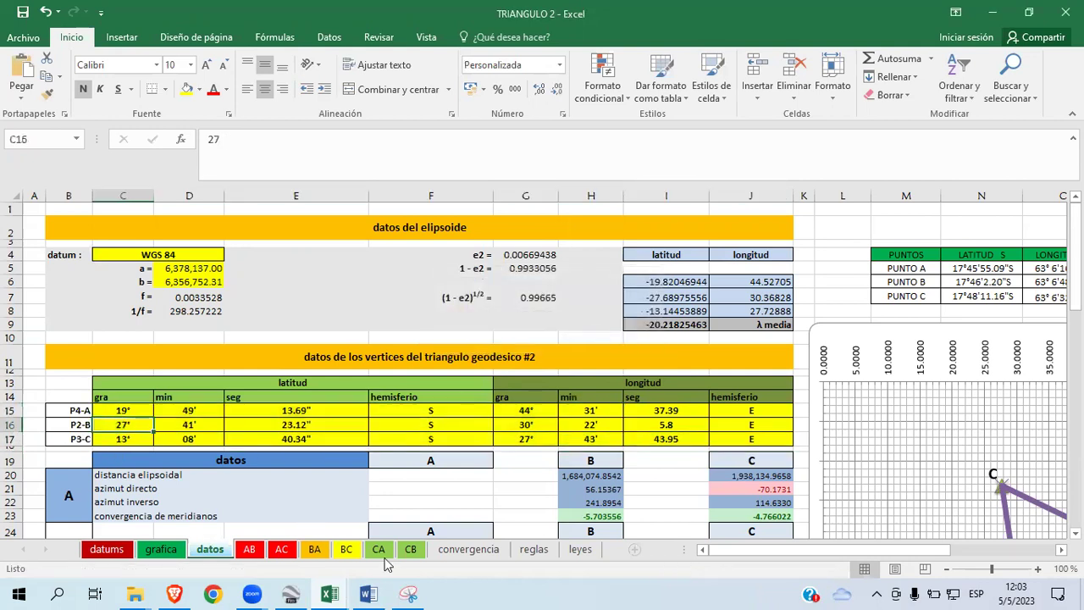
# Step: Switch to the LABORATORIO 4 Word document and read the coordinates in the placemark 2, 3 and 4 captures, enlarged to 100%
pyautogui.click(368, 594)
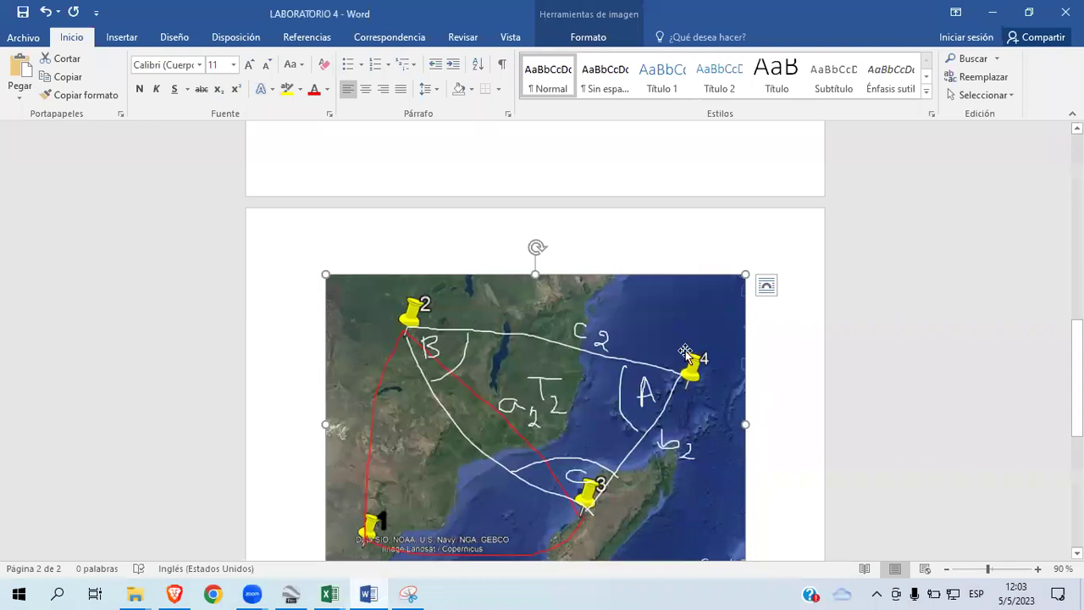
pyautogui.moveTo(1077, 378); pyautogui.dragTo(1078, 242)
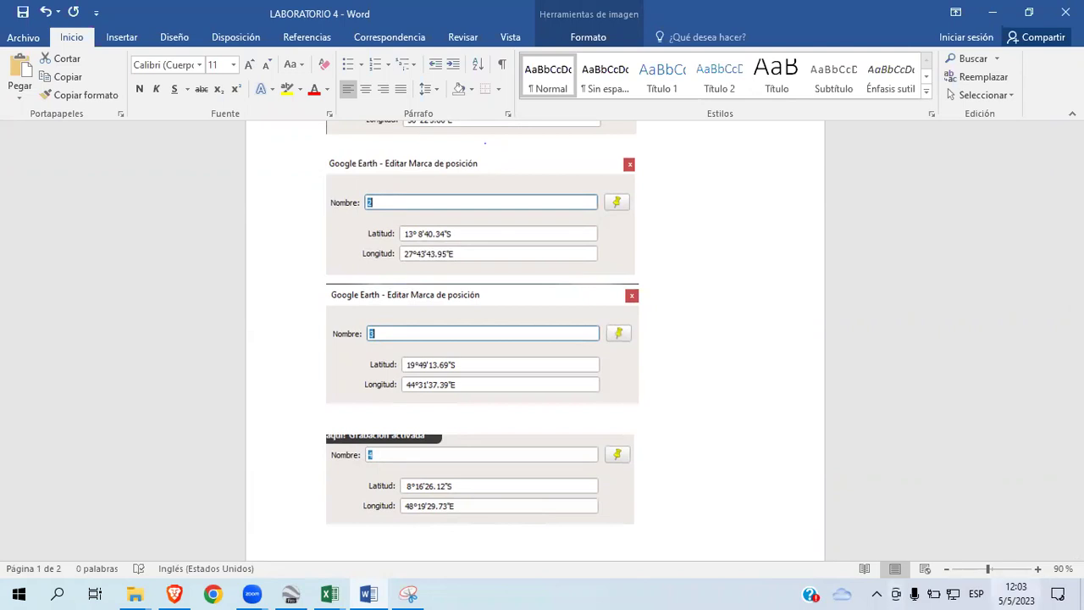
pyautogui.click(1039, 569)
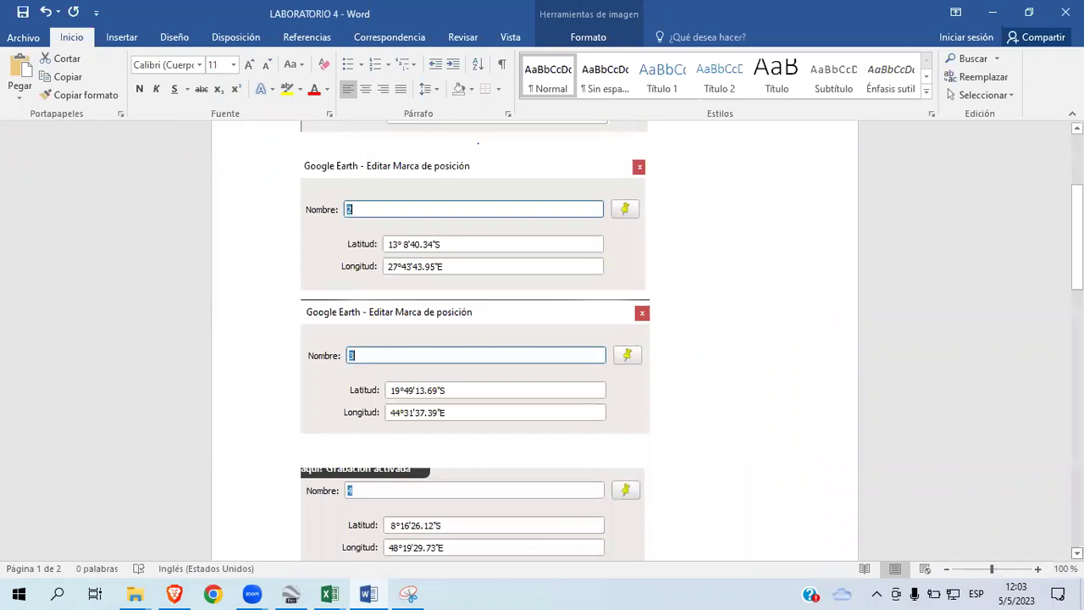
pyautogui.scroll(-1, 533, 338)
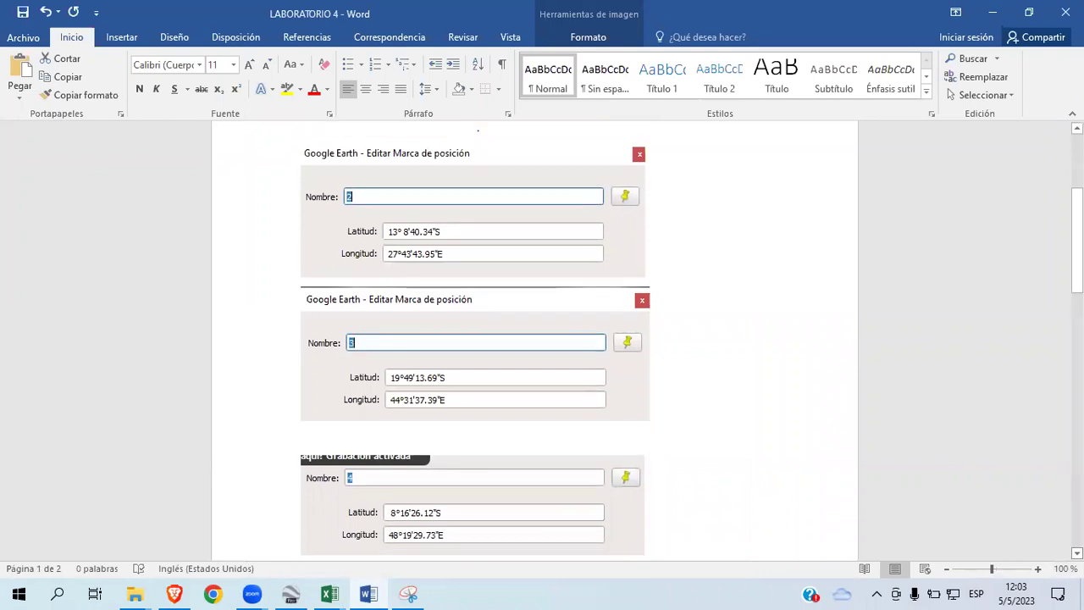